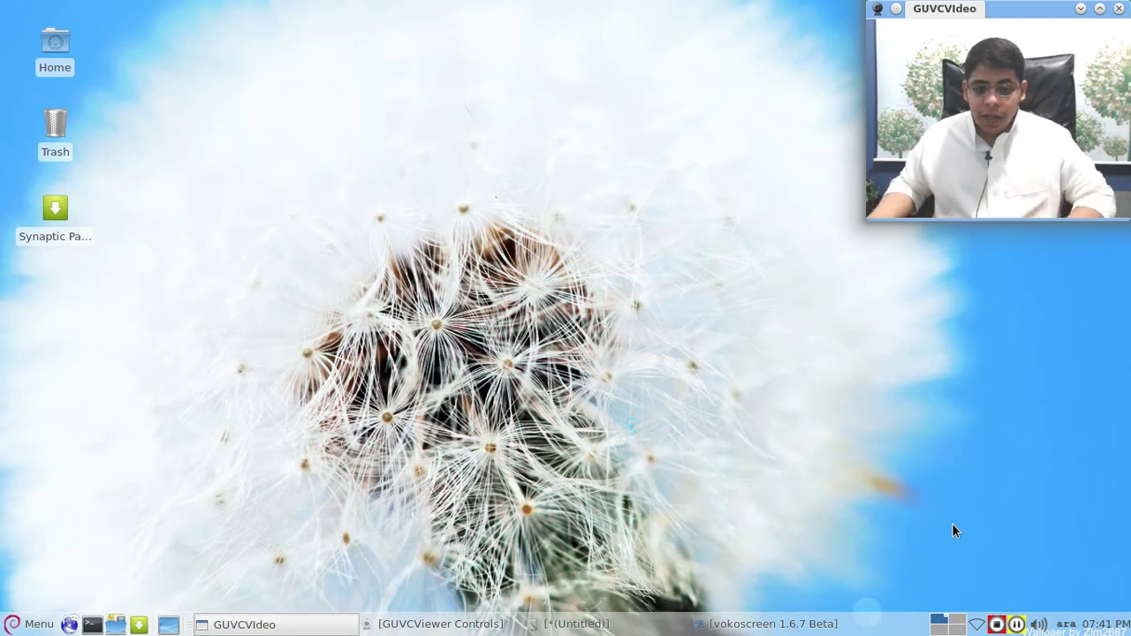
- View the topic outline in the untitled text document, and minimize its window
click(603, 625)
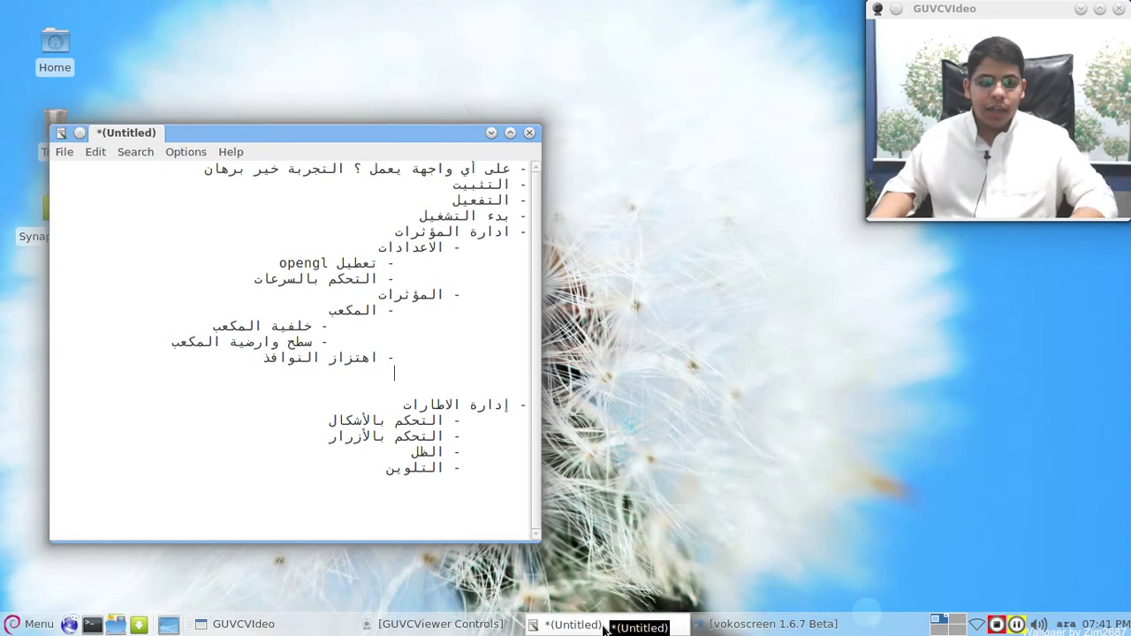
click(492, 132)
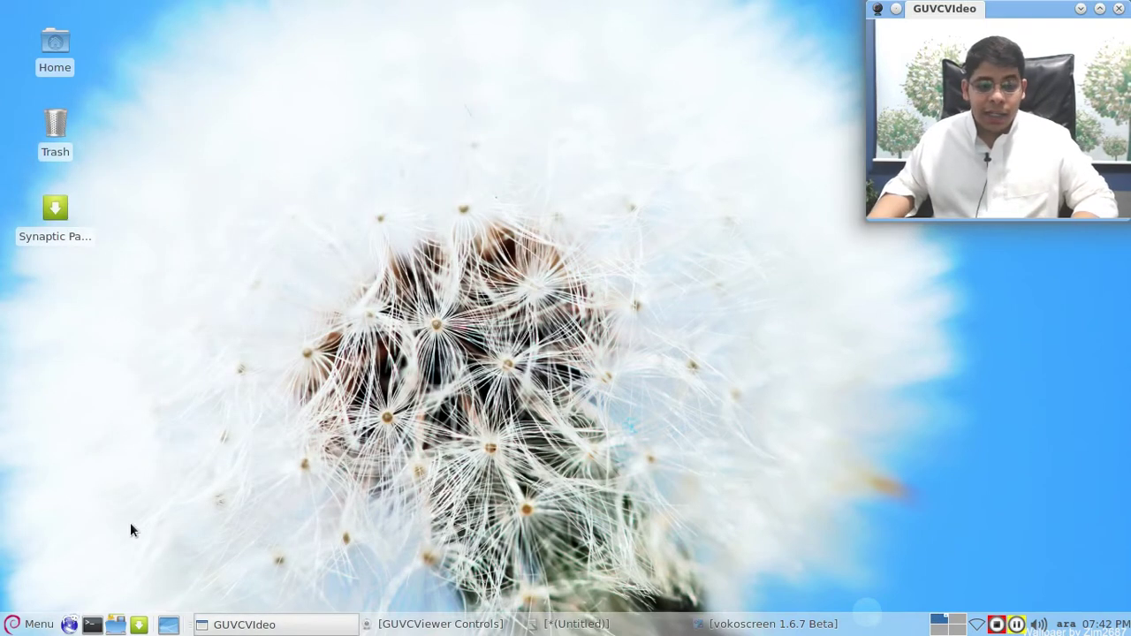
- Open Synaptic Package Manager, authenticating with the root password, and filter the package list by "kwin"
click(31, 624)
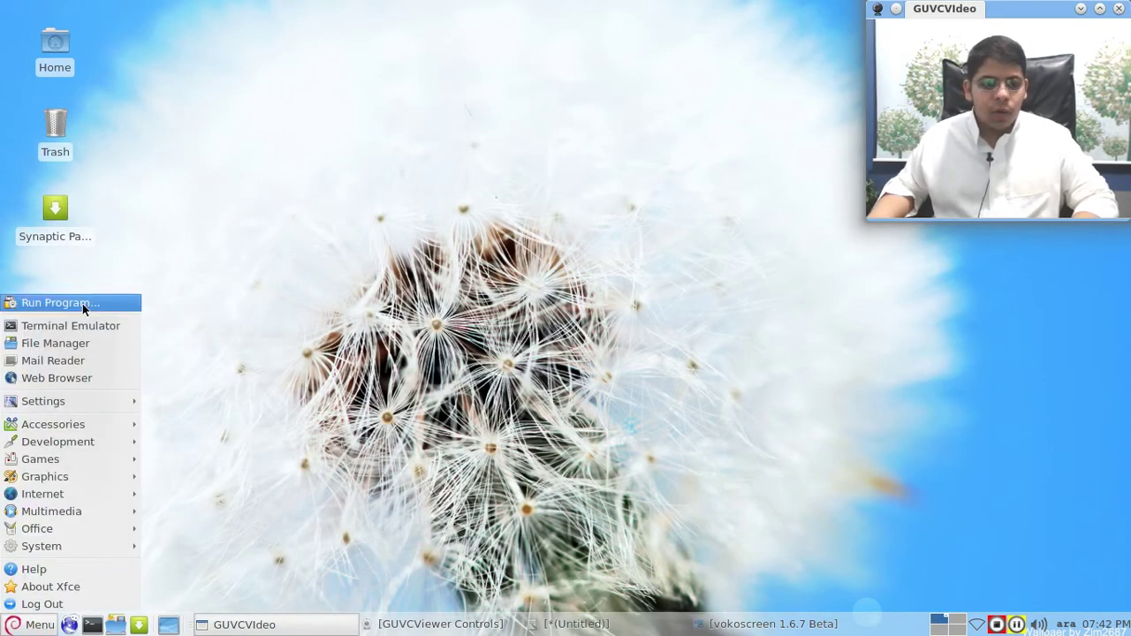
click(290, 400)
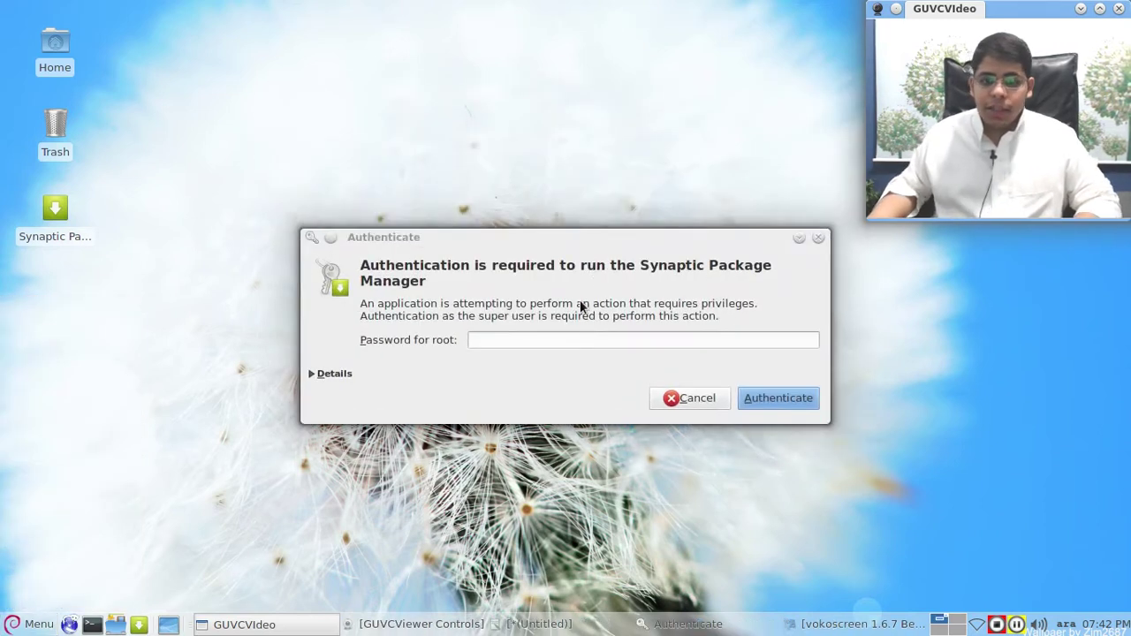
text(*******)
key(Return)
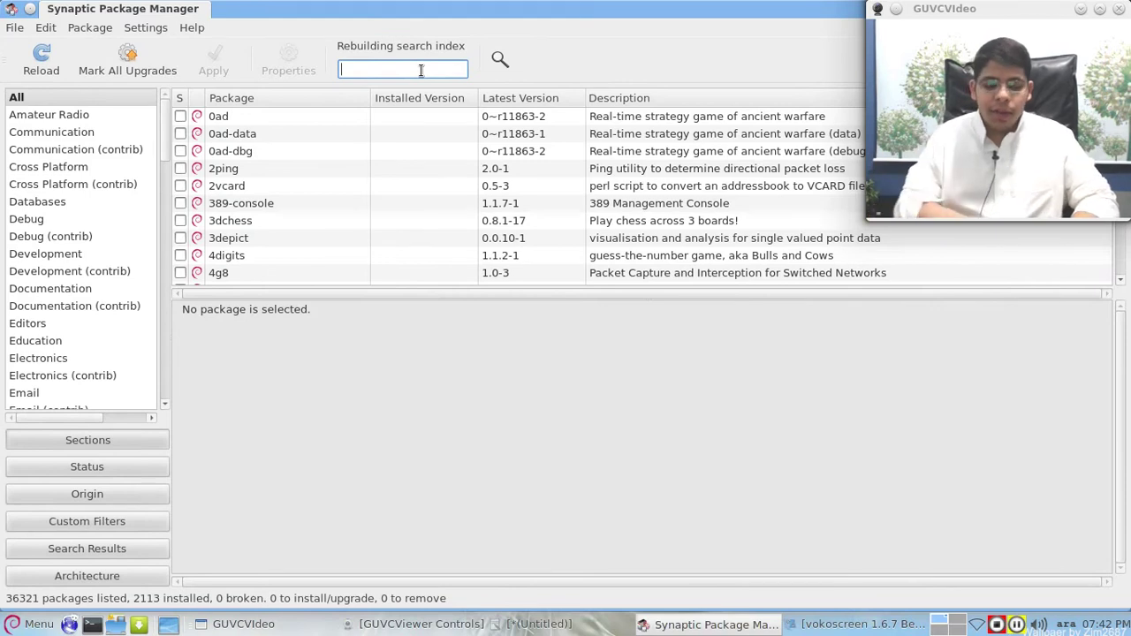
text(kwin)
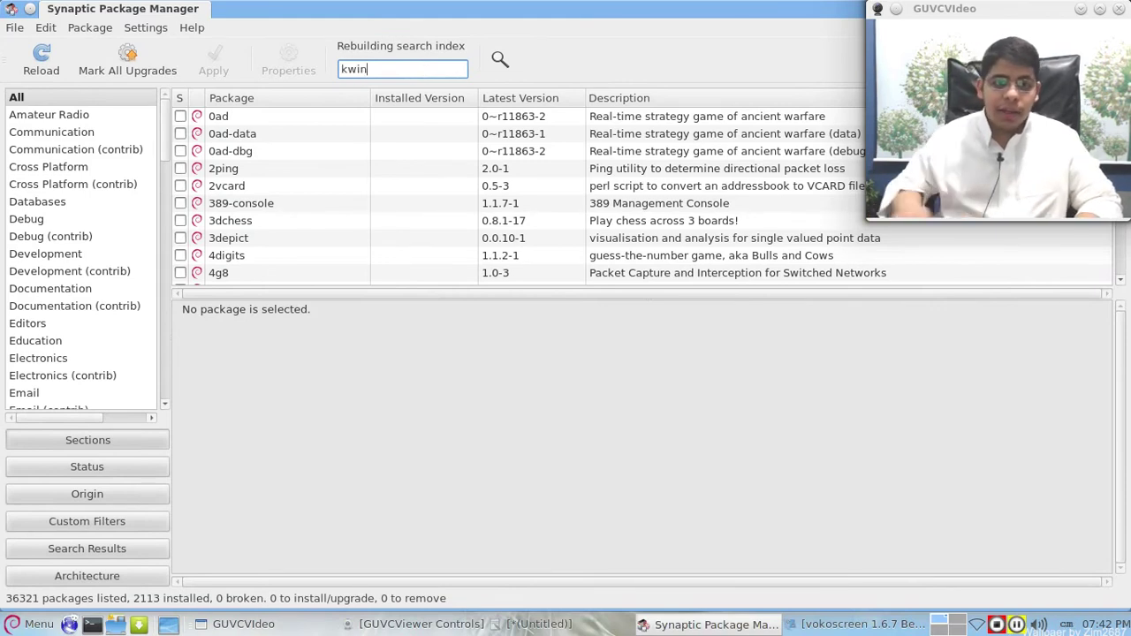
- Open LXTerminal, set its terminal font to Monospace size 20, and widen the window
click(39, 624)
click(41, 329)
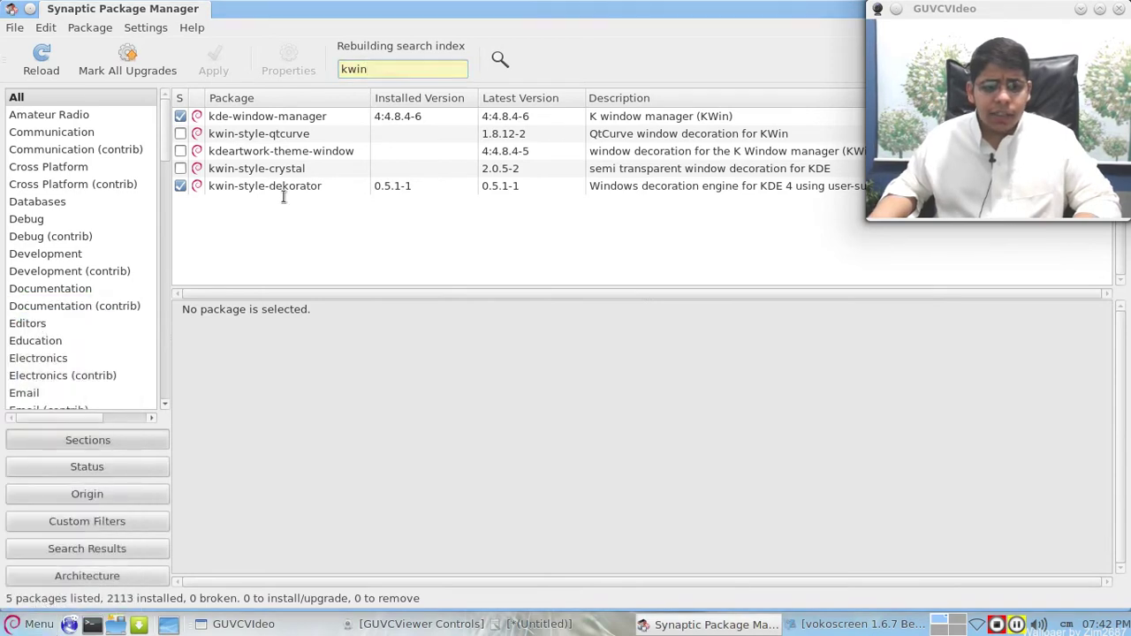
click(46, 28)
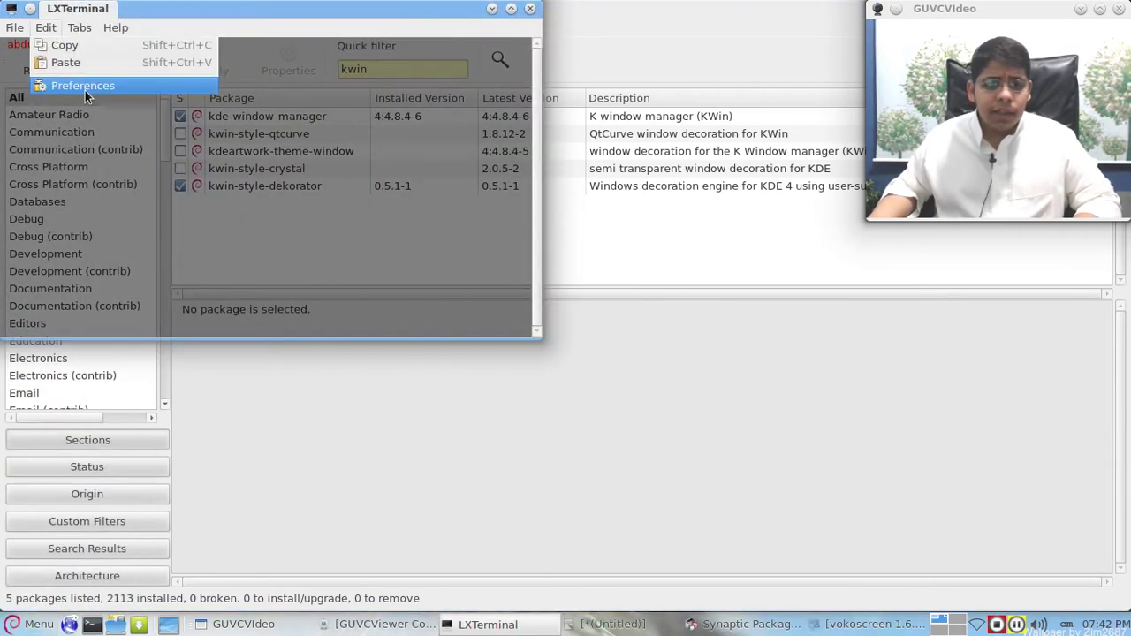
click(71, 83)
click(861, 281)
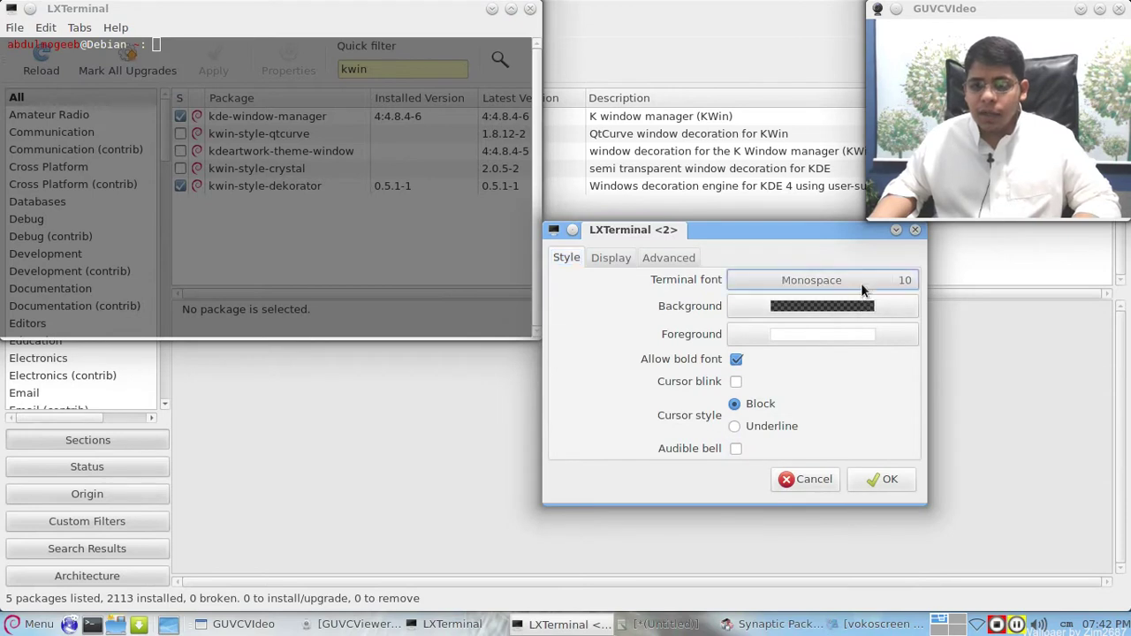
scroll(883, 395, down, 4)
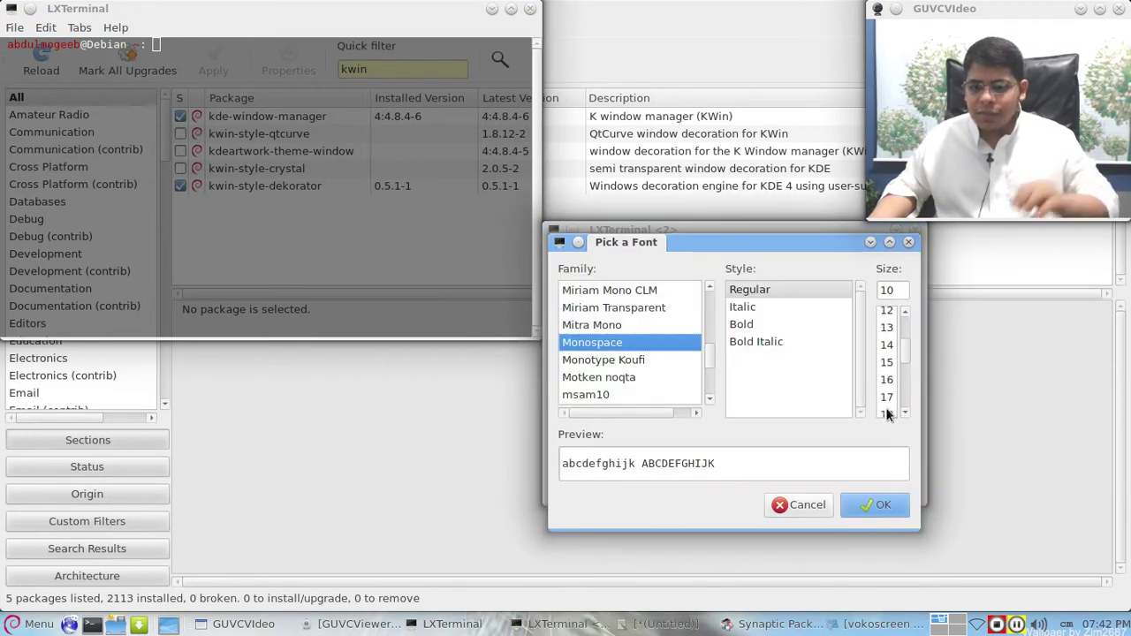
click(885, 408)
click(877, 504)
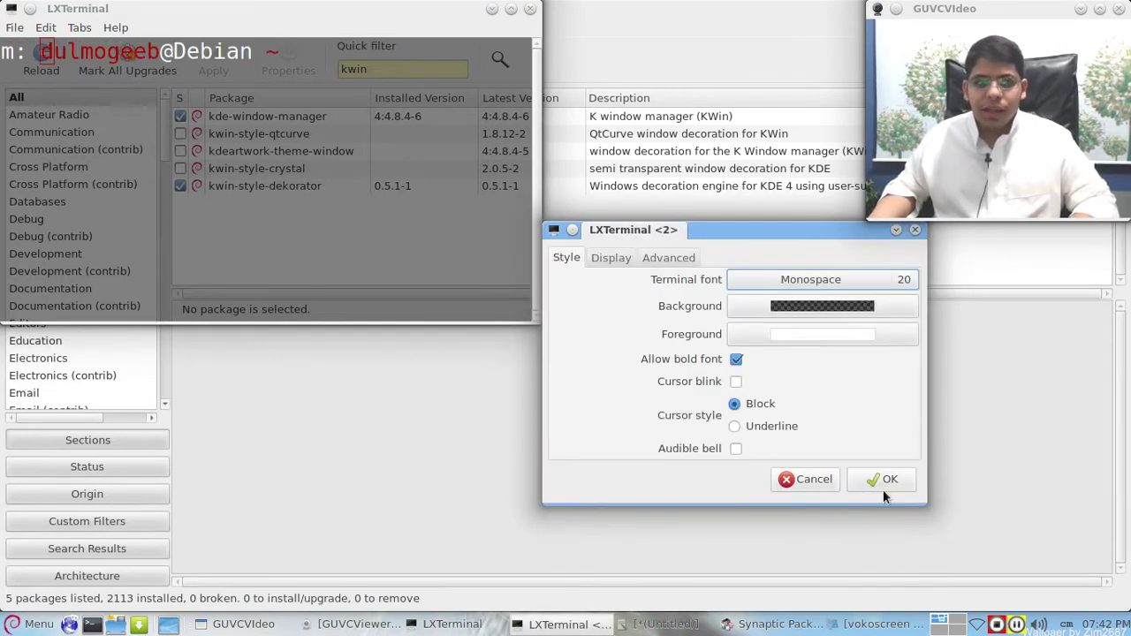
click(882, 479)
drag(540, 325, 821, 347)
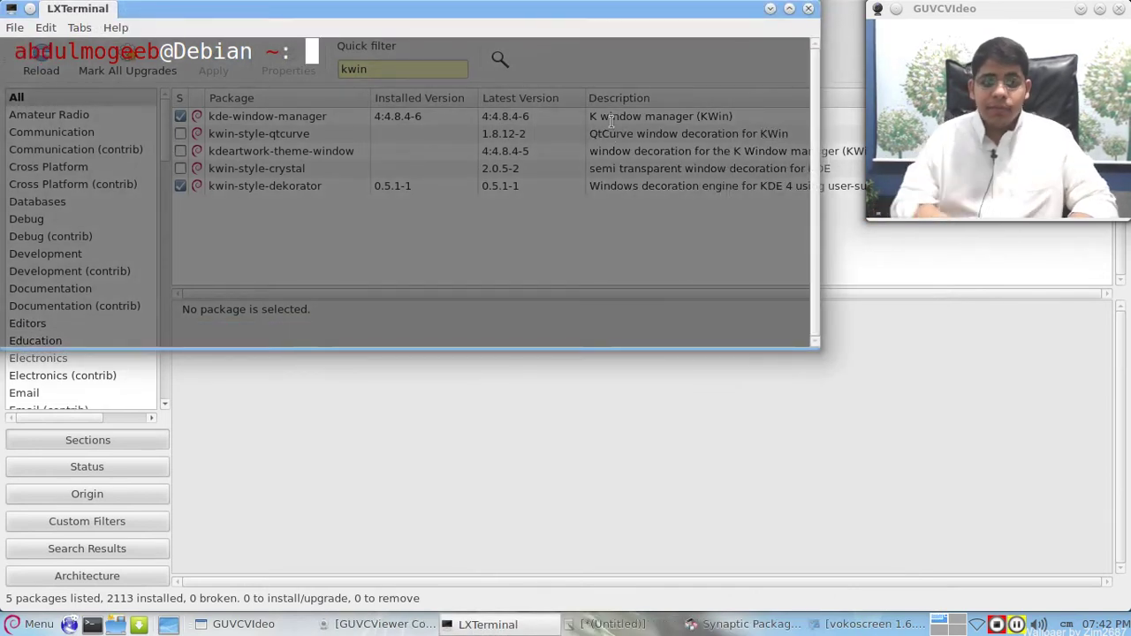
text(kwin)
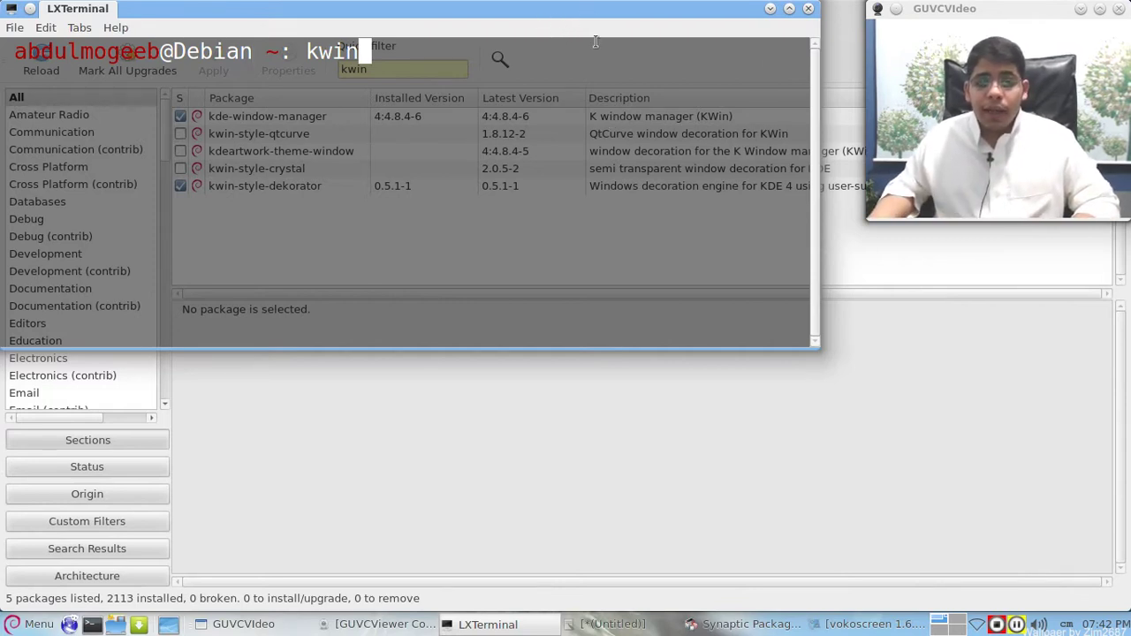
key(BackSpace)
key(BackSpace)
key(BackSpace)
key(BackSpace)
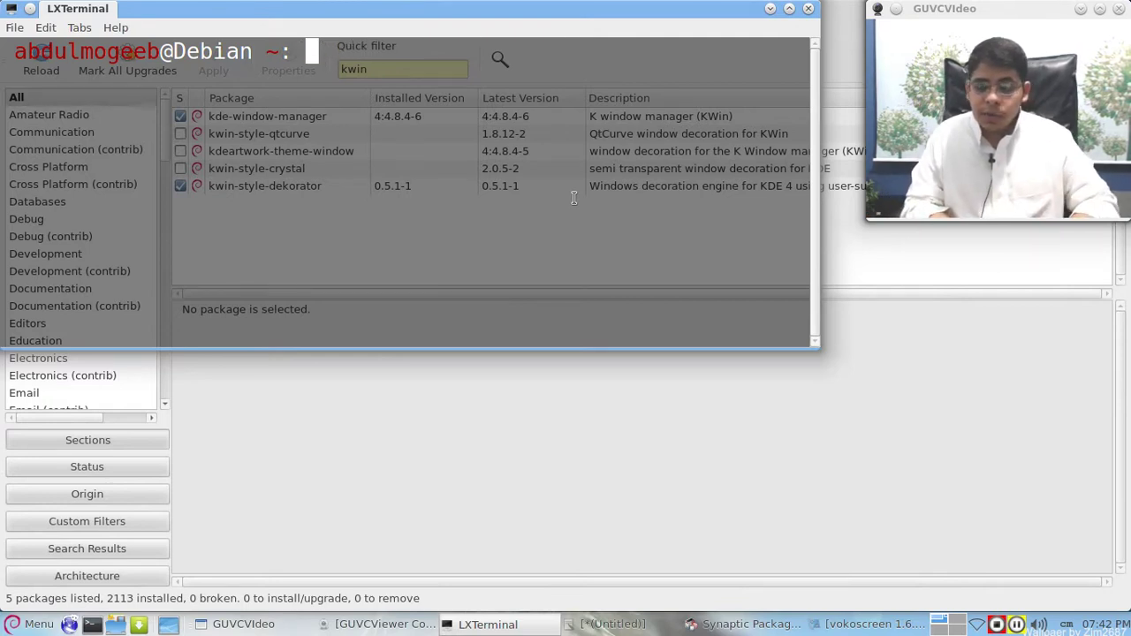
- Write the package name kde-window-manager on the terminal's command line
text(kde-wink)
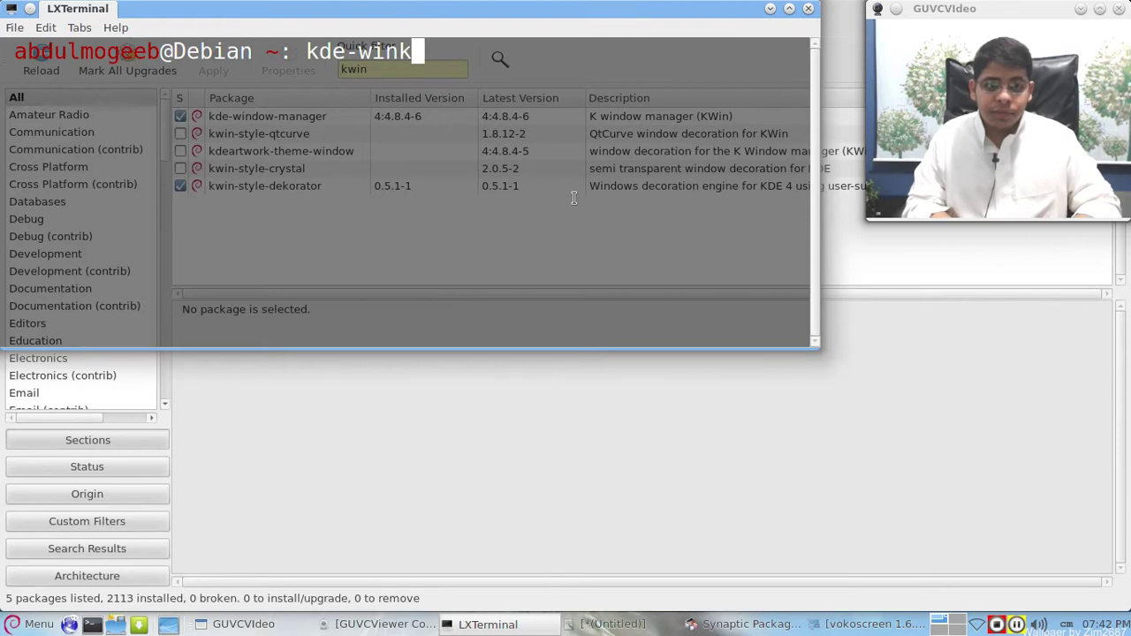
key(BackSpace)
text(d)
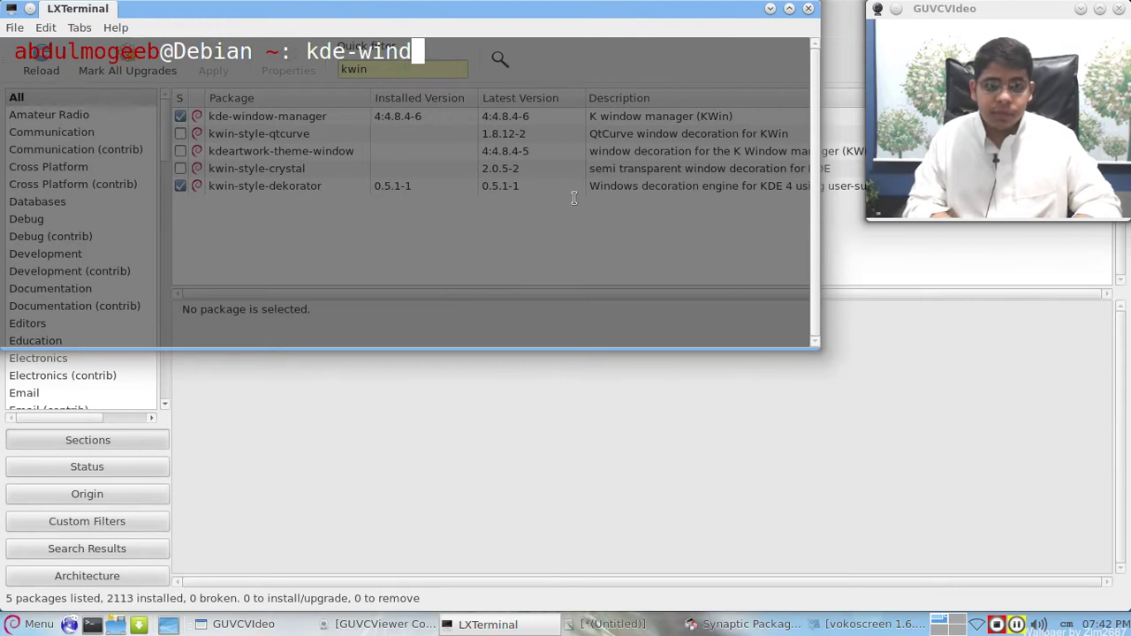
text(ow-manager)
key(Home)
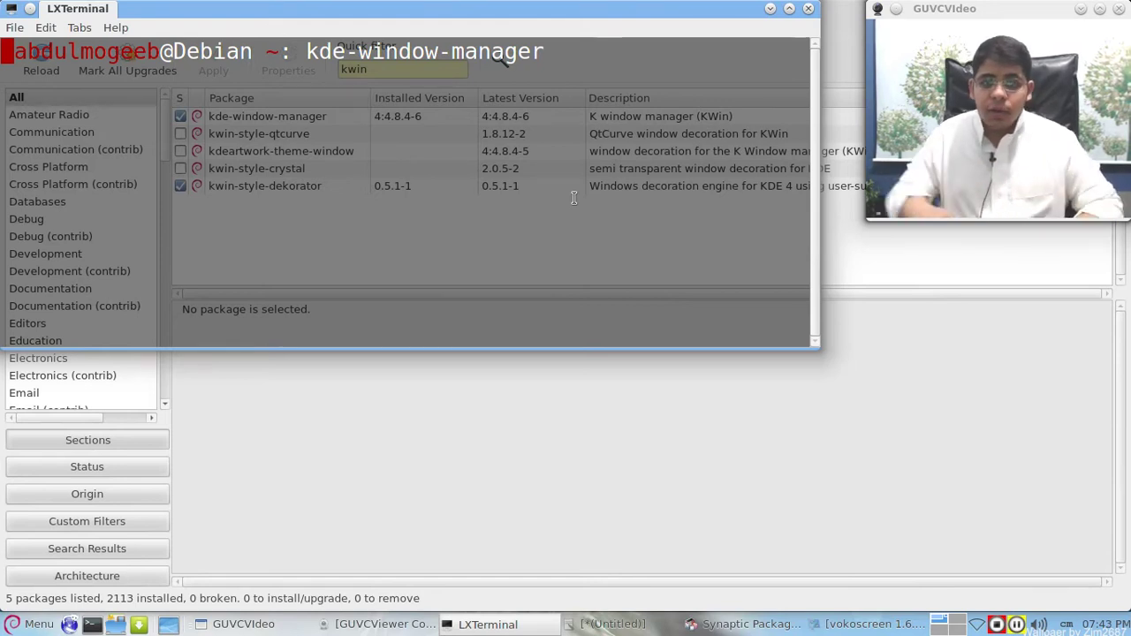
- Move the terminal window lower, and submit the kde-window-manager line without its long run of trailing spaces
drag(391, 10, 421, 121)
key(BackSpace)
key(BackSpace)
key(BackSpace)
key(BackSpace)
key(BackSpace)
key(BackSpace)
key(BackSpace)
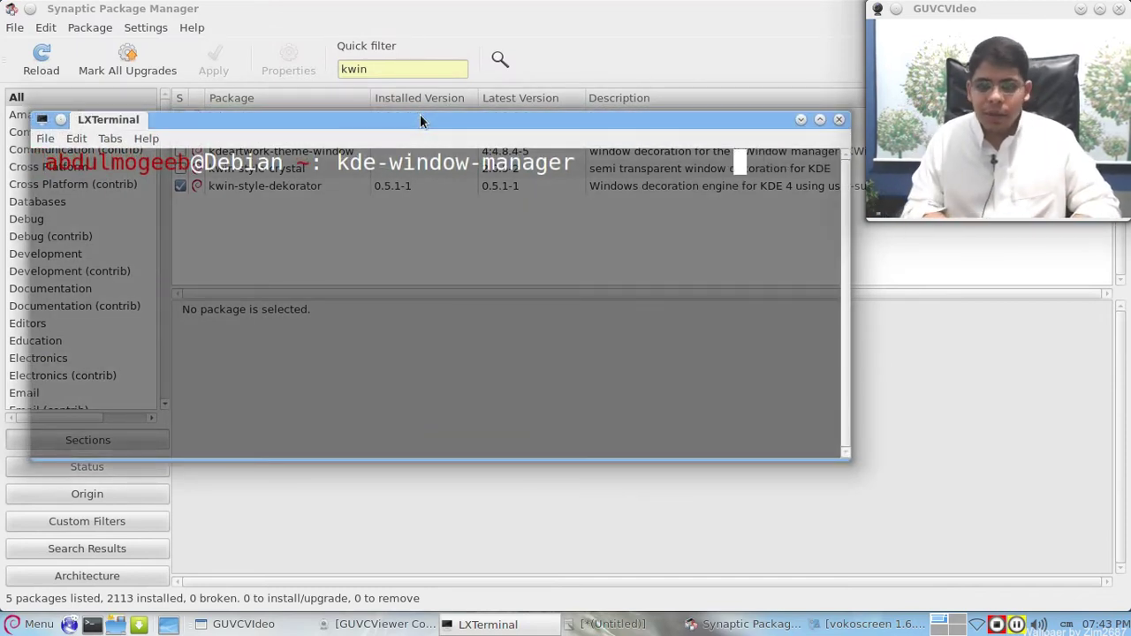
key(BackSpace)
key(BackSpace)
key(BackSpace)
key(BackSpace)
key(BackSpace)
key(BackSpace)
key(BackSpace)
key(BackSpace)
key(BackSpace)
key(BackSpace)
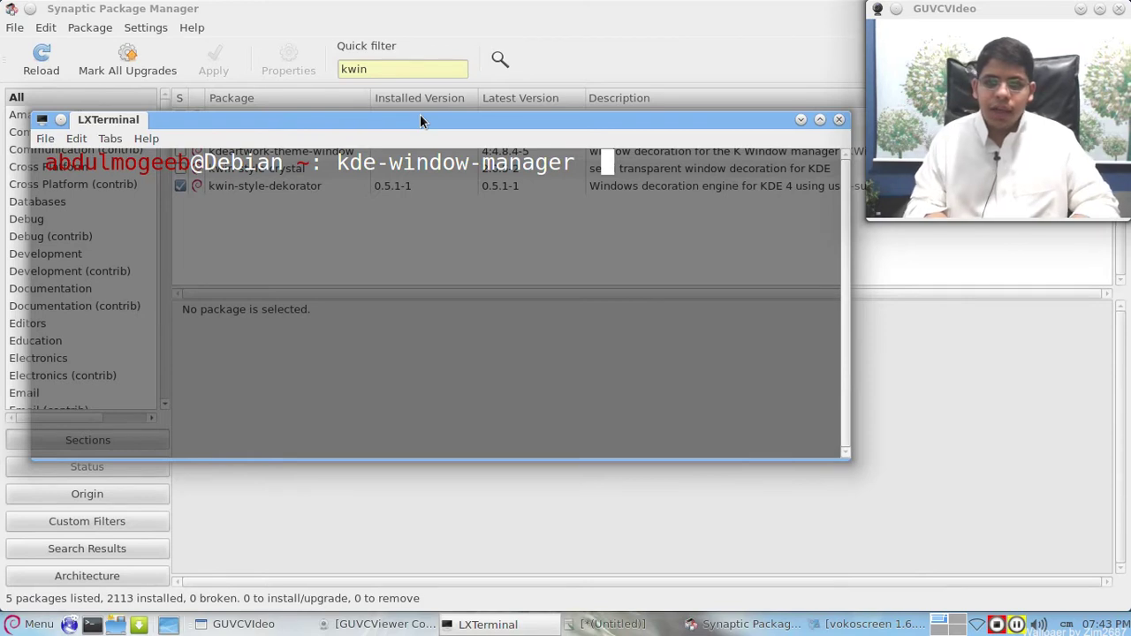
key(Return)
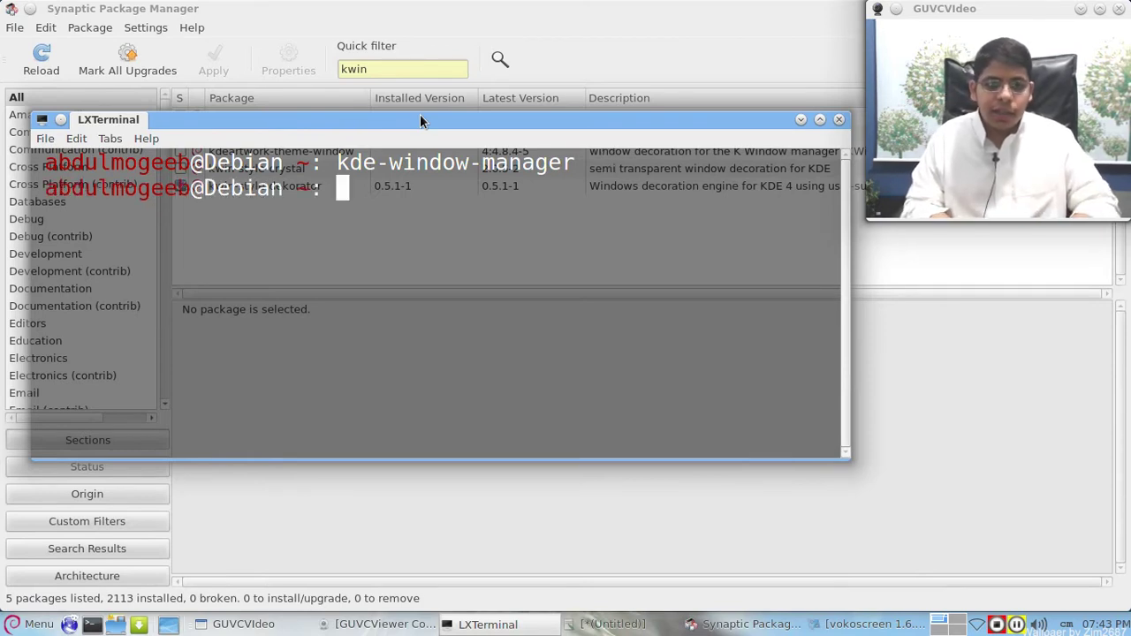
- Write kwin-style-dekorator on the new terminal line, and widen the window so the name fits on one line
drag(420, 115, 422, 62)
text(kwin-style)
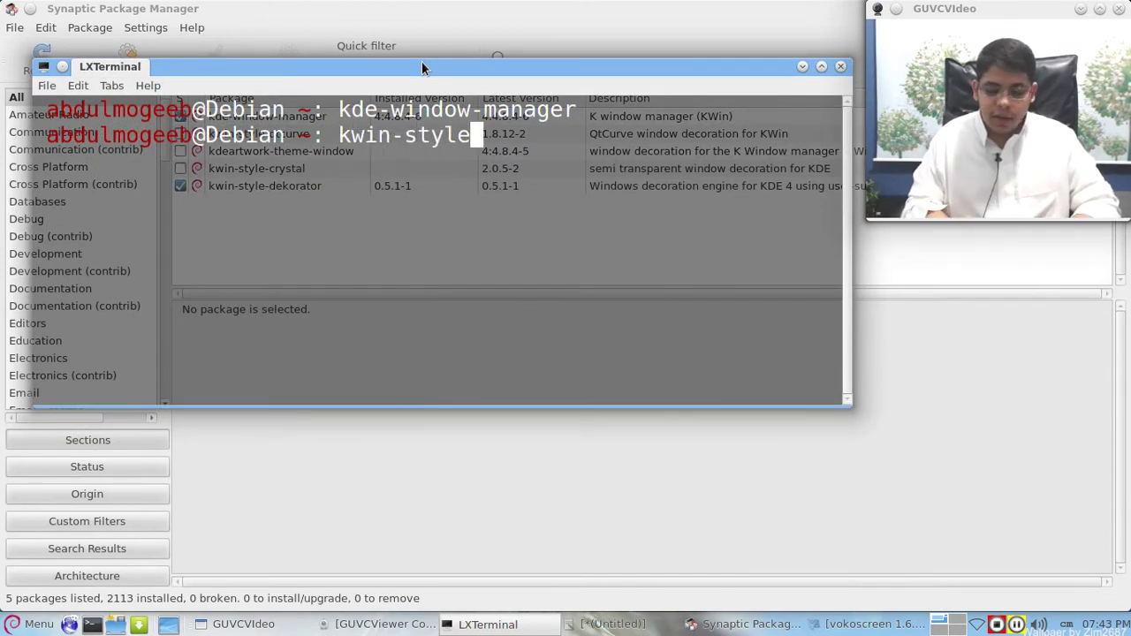
text(-0c)
key(BackSpace)
key(BackSpace)
text(dekorator)
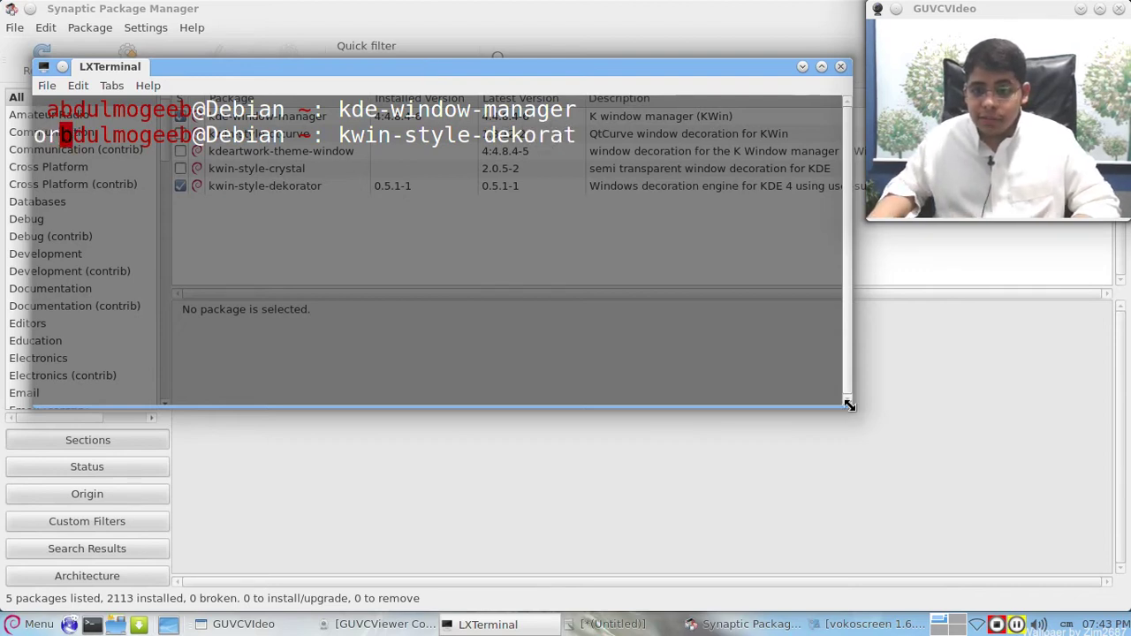
drag(850, 406, 1036, 403)
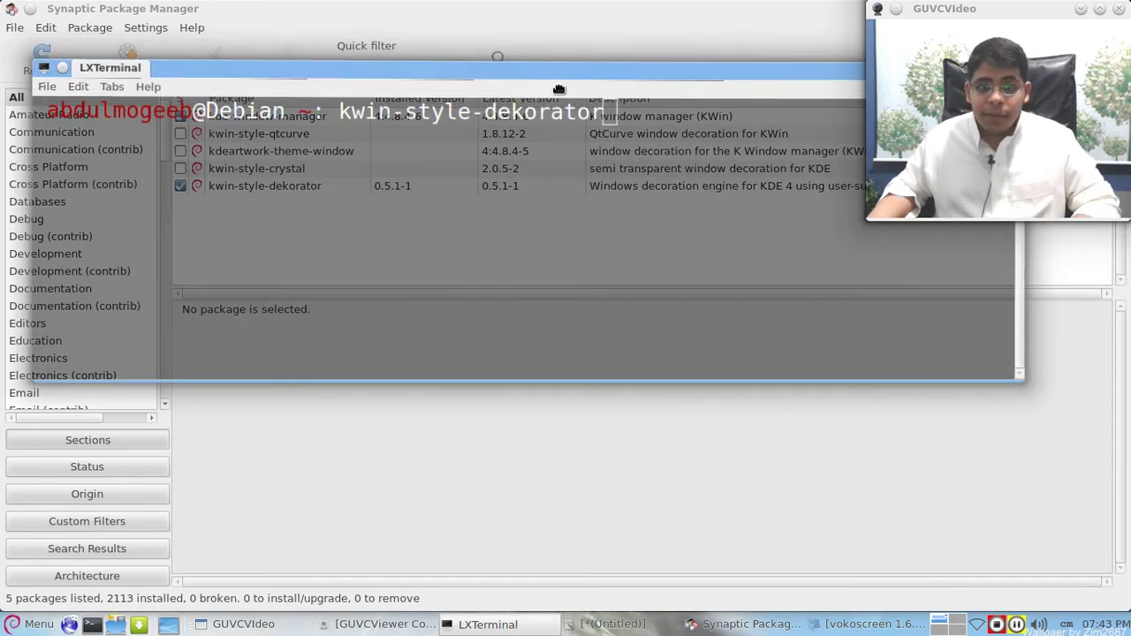
- Return to Synaptic Package Manager and view the description of the kde-window-manager package without changing its marking
drag(556, 70, 561, 140)
right_click(734, 140)
click(767, 203)
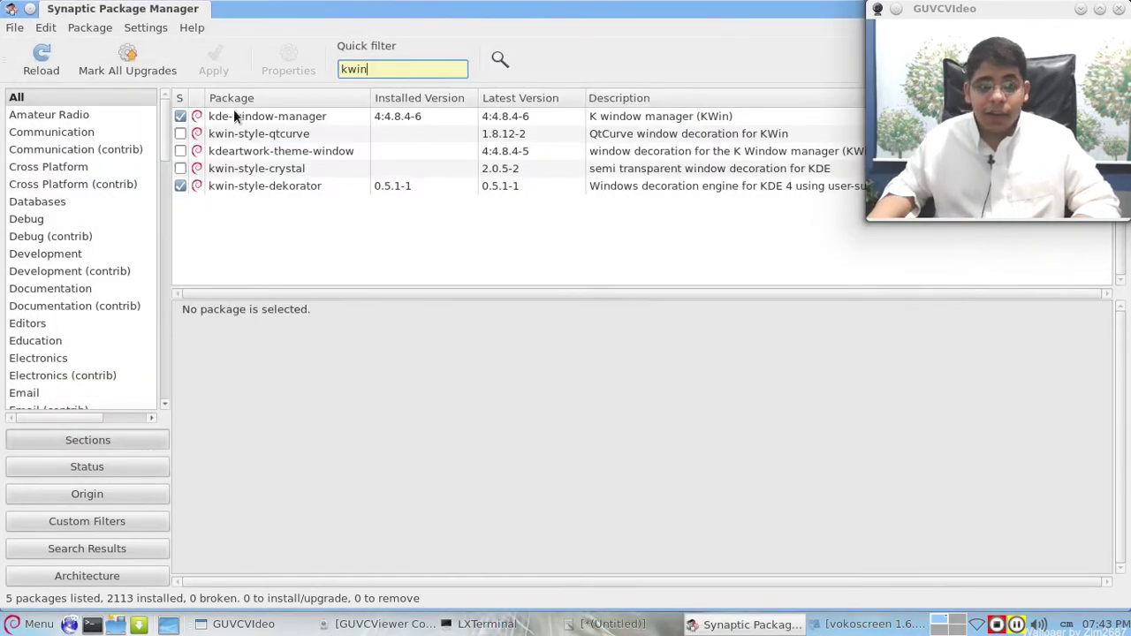
click(184, 115)
key(Escape)
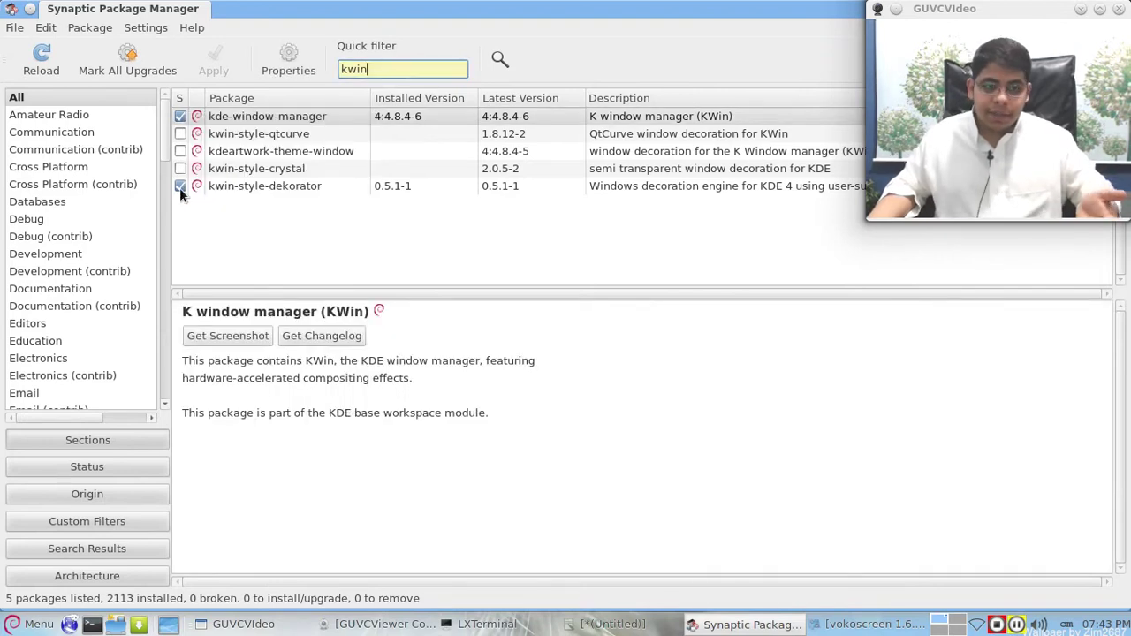
- Filter the Synaptic package list by "systemsettings" in place of the previous search term
double_click(403, 76)
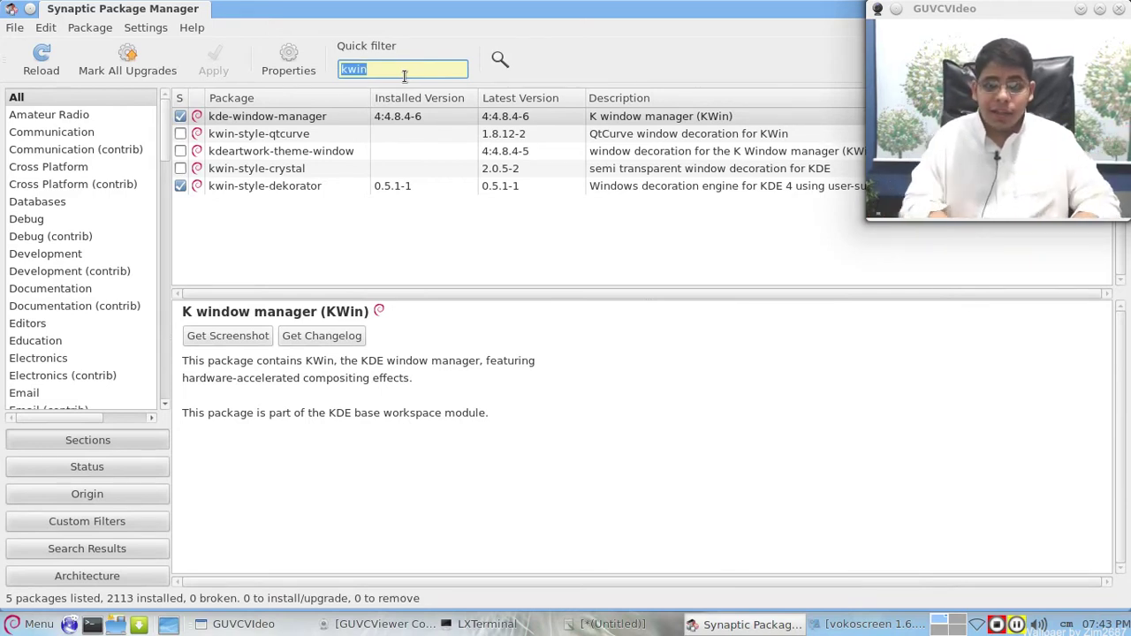
text(systemse)
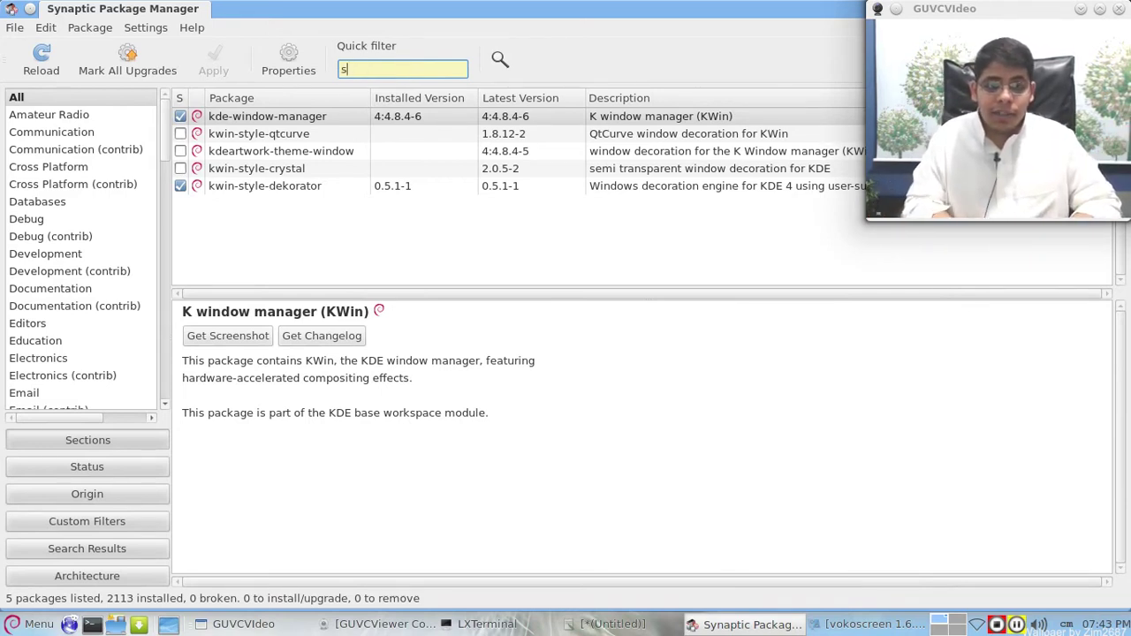
text(ttings)
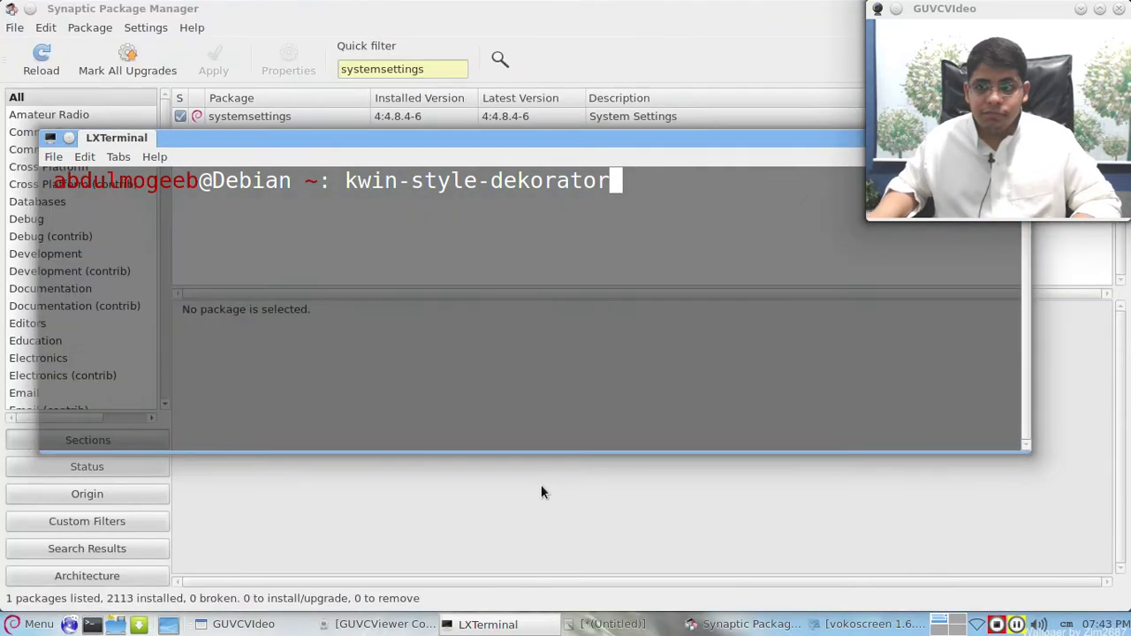
- Replace the package name on the LXTerminal command line with systemsettings
key(BackSpace)
key(BackSpace)
key(BackSpace)
key(BackSpace)
key(BackSpace)
key(BackSpace)
key(BackSpace)
key(BackSpace)
key(BackSpace)
key(BackSpace)
key(BackSpace)
key(BackSpace)
key(BackSpace)
key(BackSpace)
key(BackSpace)
key(BackSpace)
key(BackSpace)
key(BackSpace)
key(BackSpace)
key(BackSpace)
text(sys)
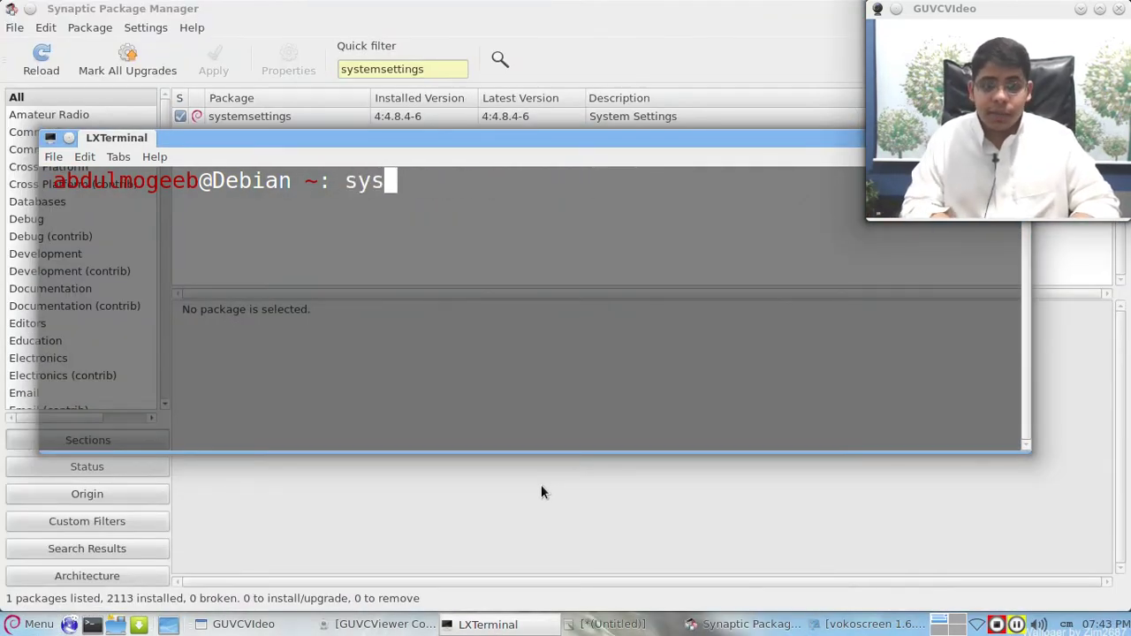
text(temsetti)
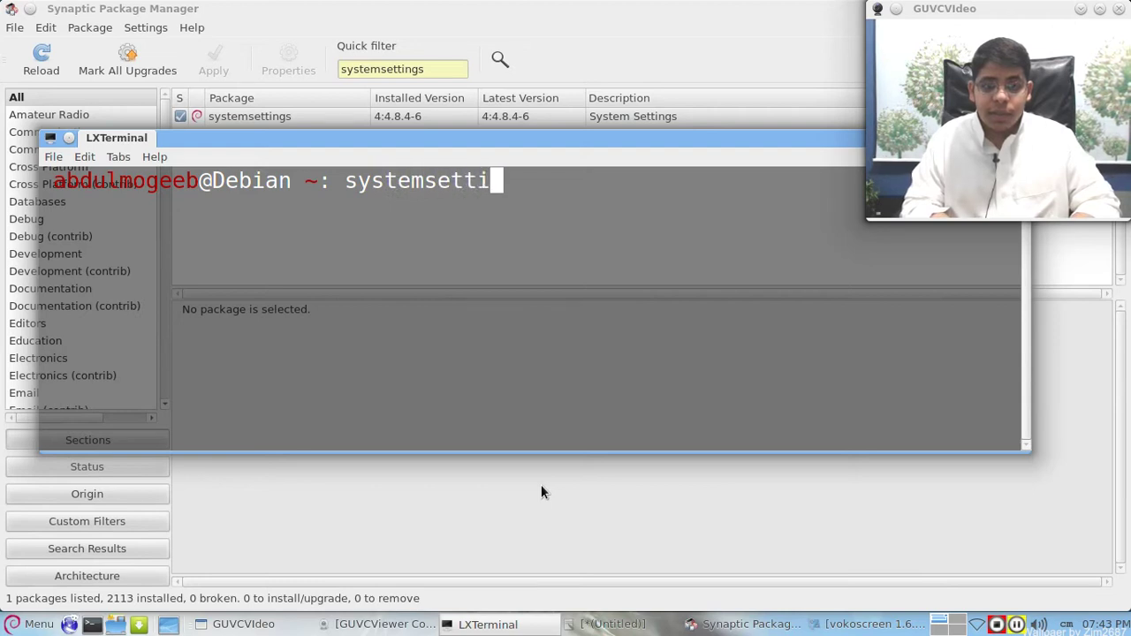
text(ngs)
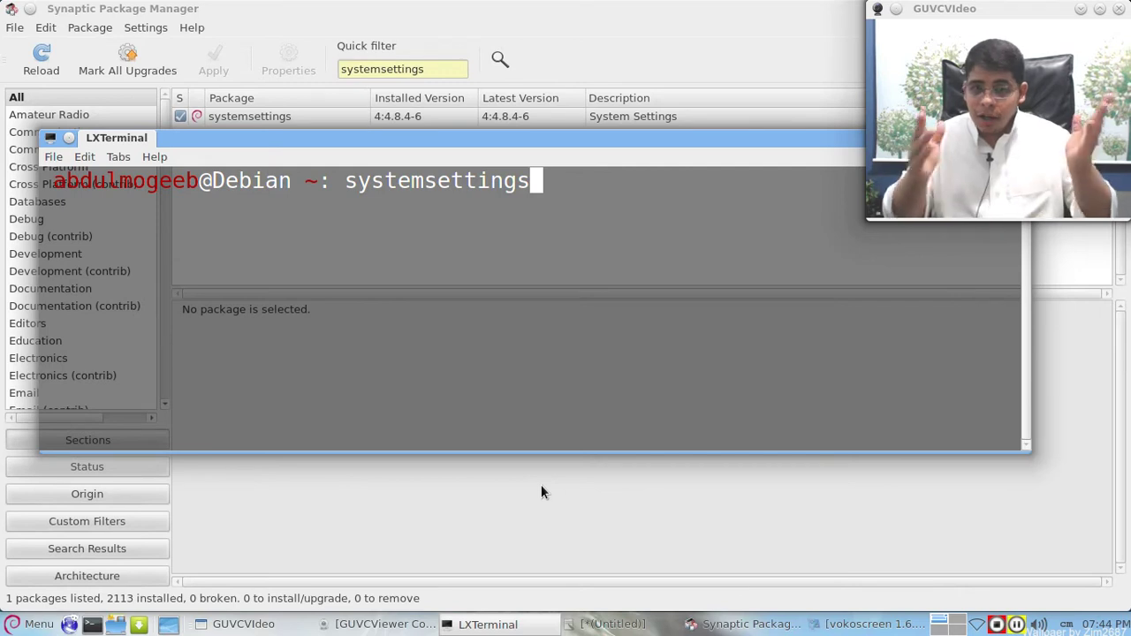
- Switch back to Synaptic and view the window's title bar options and the marking options for systemsettings, leaving both unchanged
click(510, 2)
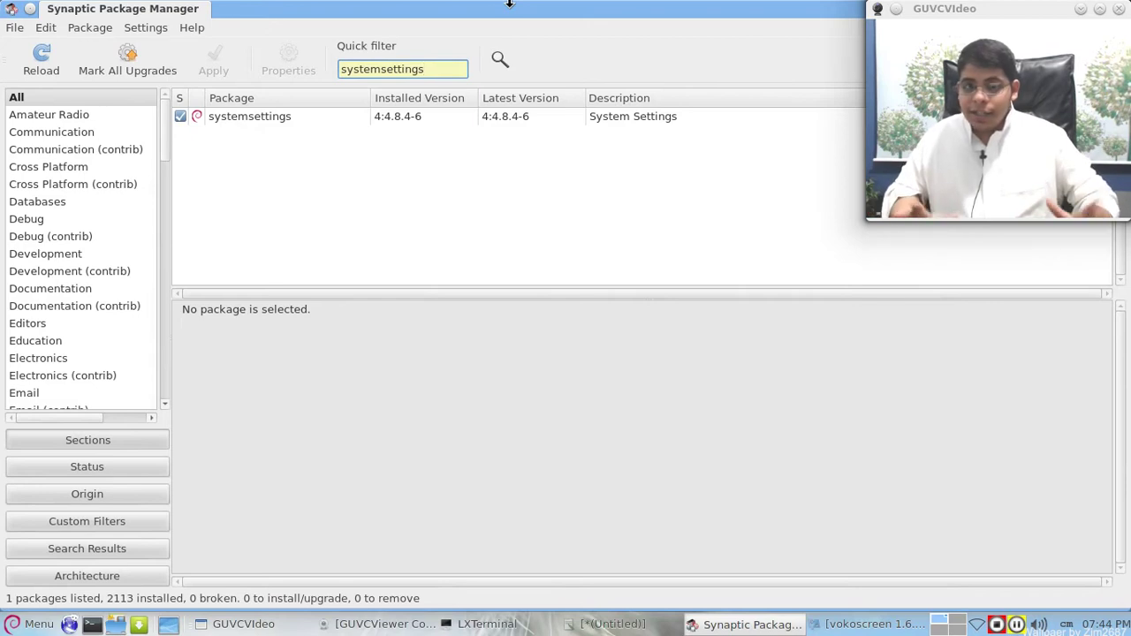
right_click(510, 4)
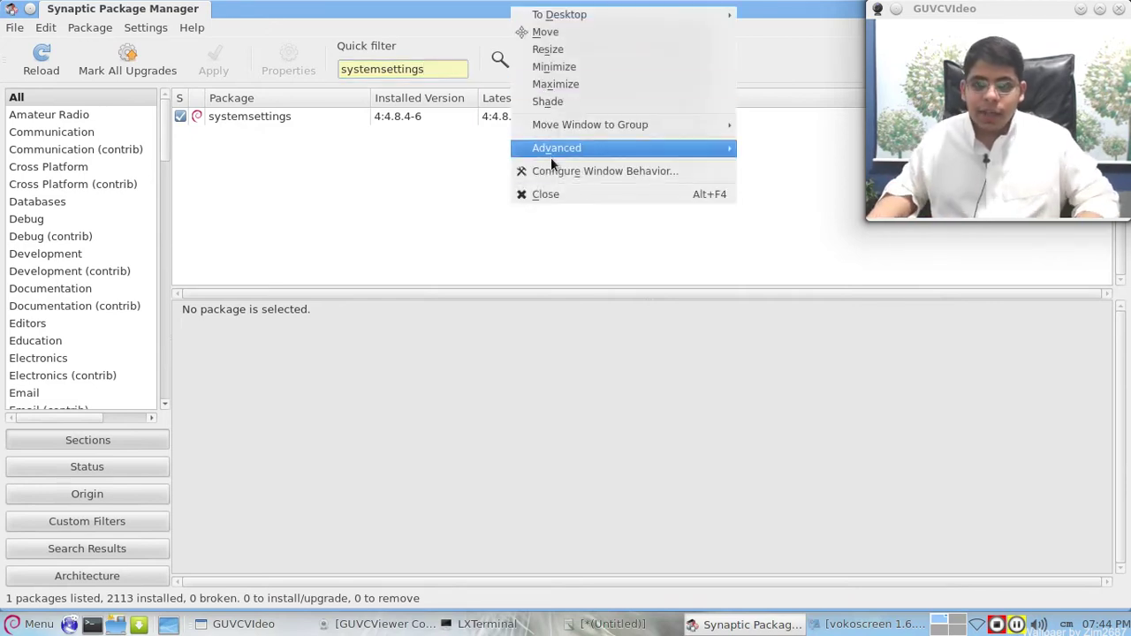
click(391, 176)
click(181, 115)
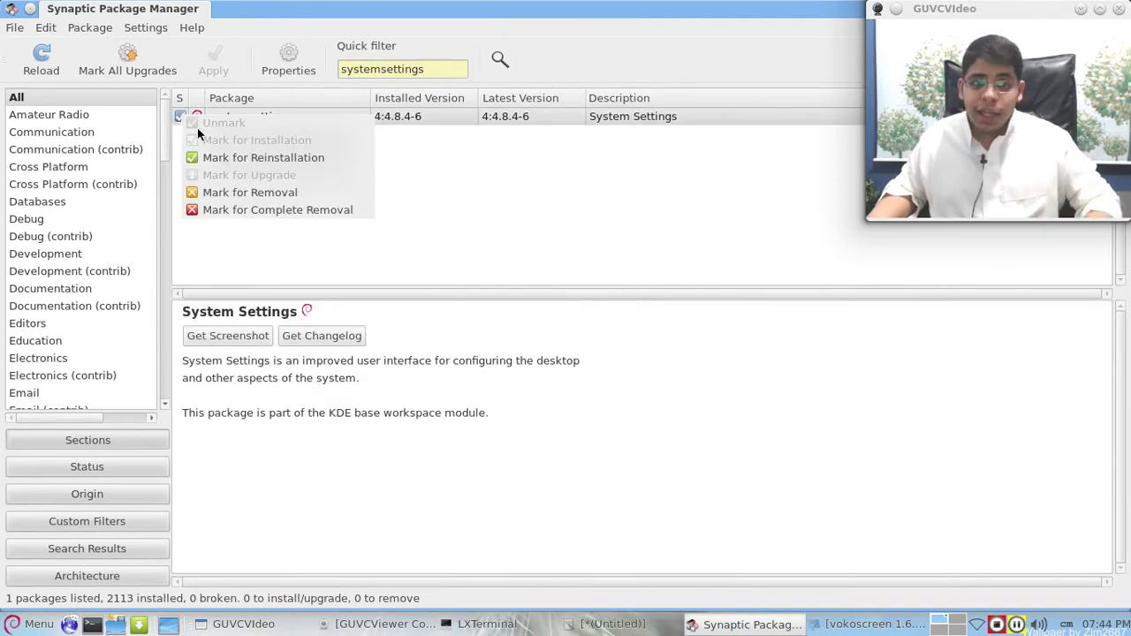
click(200, 61)
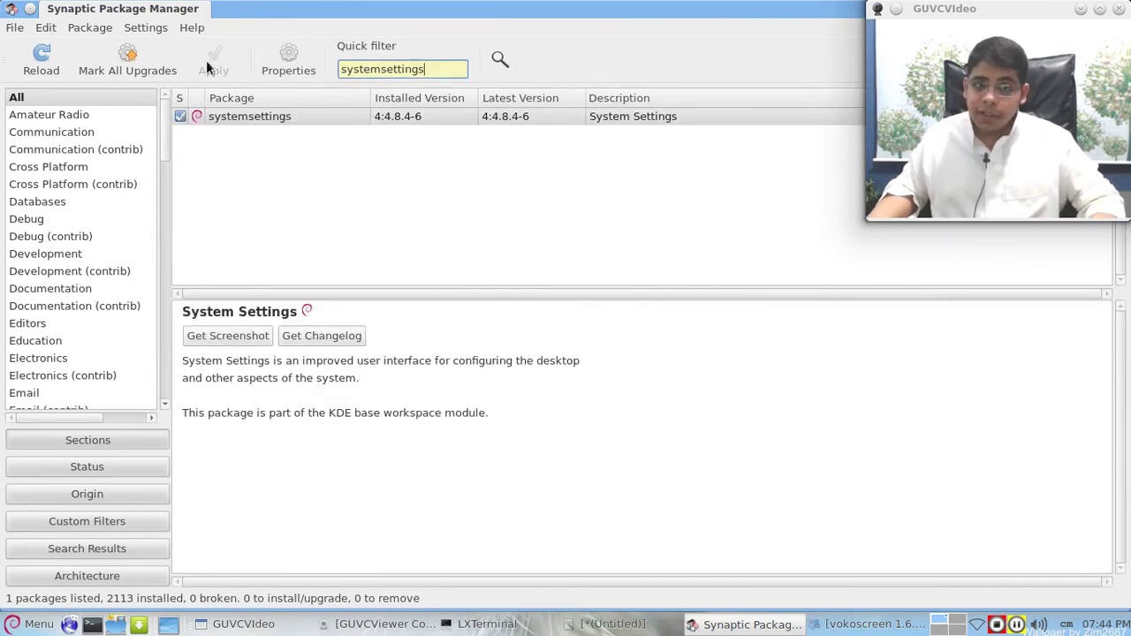
- Close Synaptic Package Manager and bring the untitled text notes to the front
right_click(287, 12)
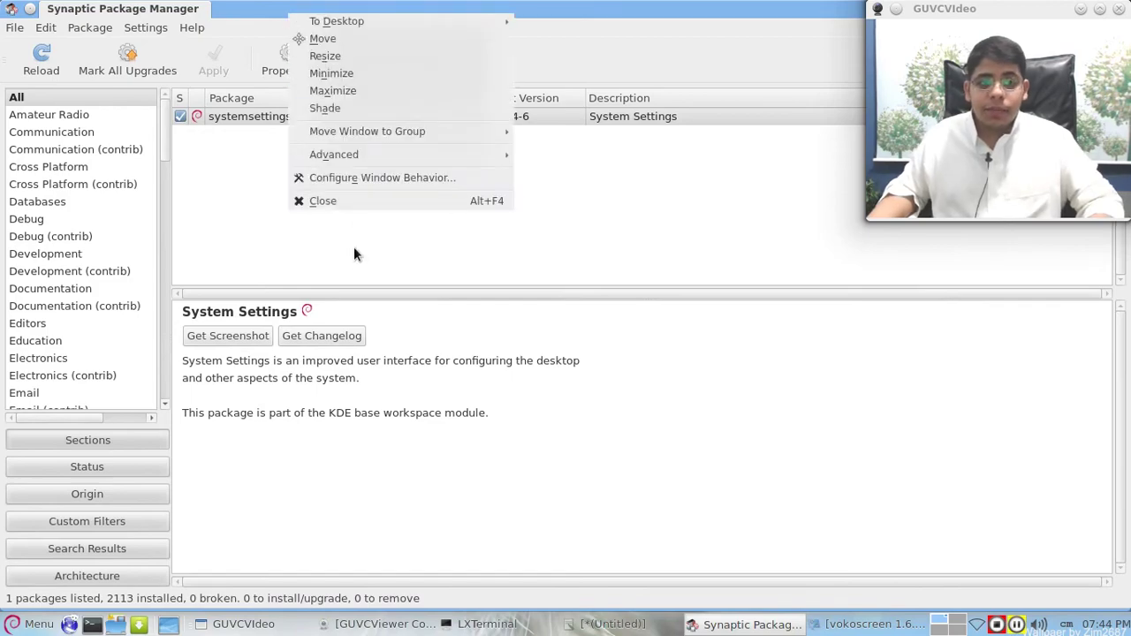
click(353, 197)
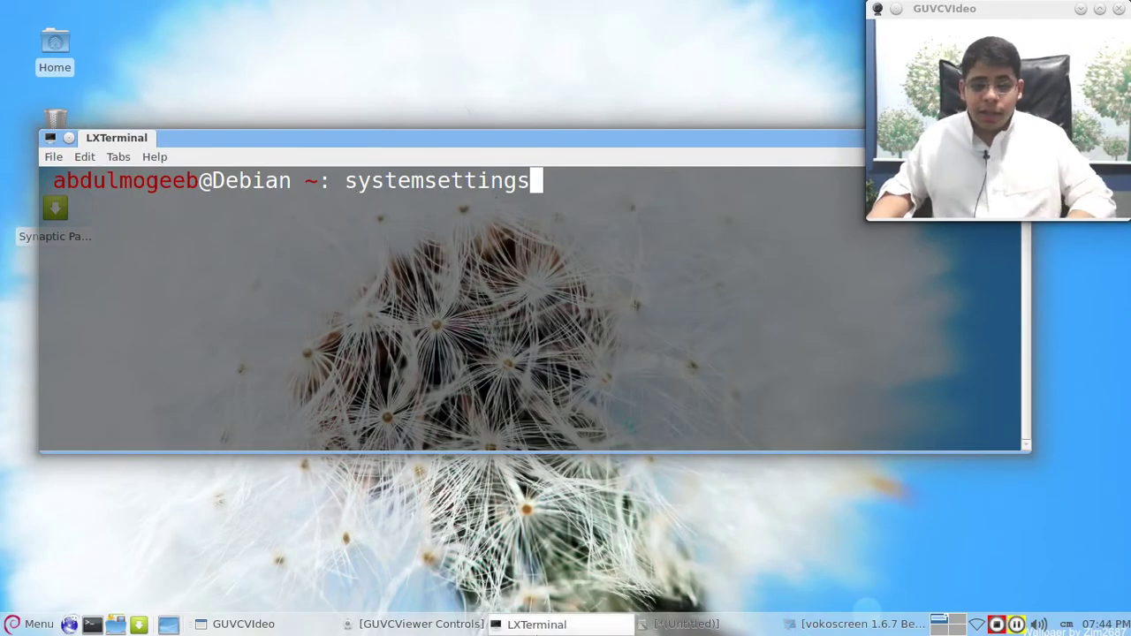
click(698, 625)
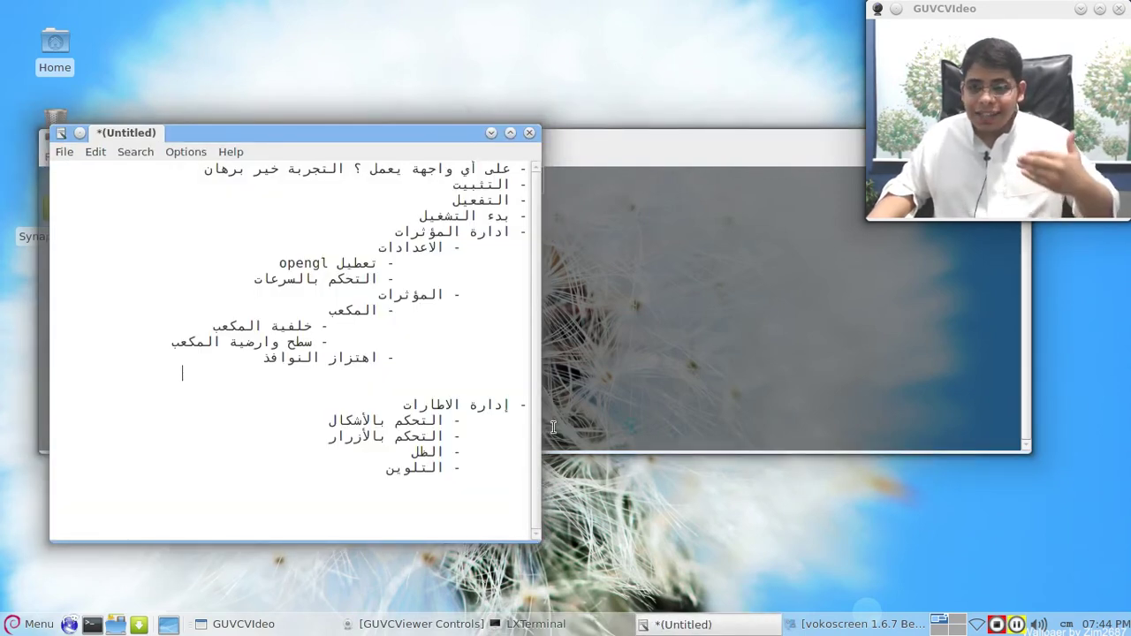
- Open the Run Program dialog and replace systemsettings on the LXTerminal command line with kwin --replace
key(alt+F2)
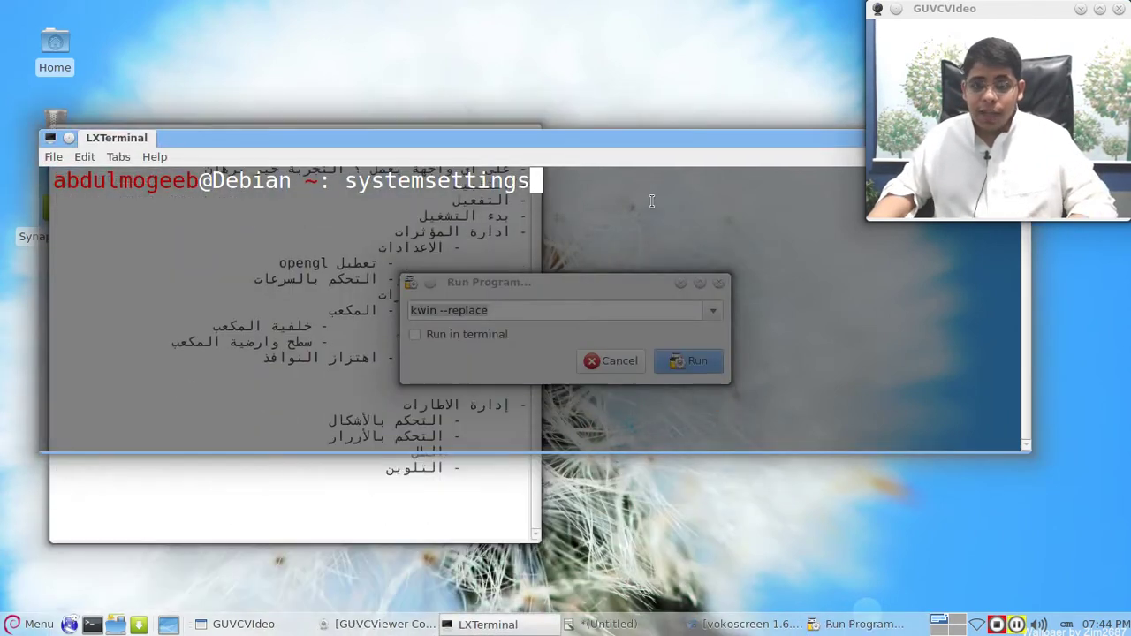
key(BackSpace)
key(BackSpace)
key(BackSpace)
key(BackSpace)
key(BackSpace)
key(BackSpace)
key(BackSpace)
key(BackSpace)
key(BackSpace)
key(BackSpace)
key(BackSpace)
key(BackSpace)
key(BackSpace)
key(BackSpace)
text(kwin --rep)
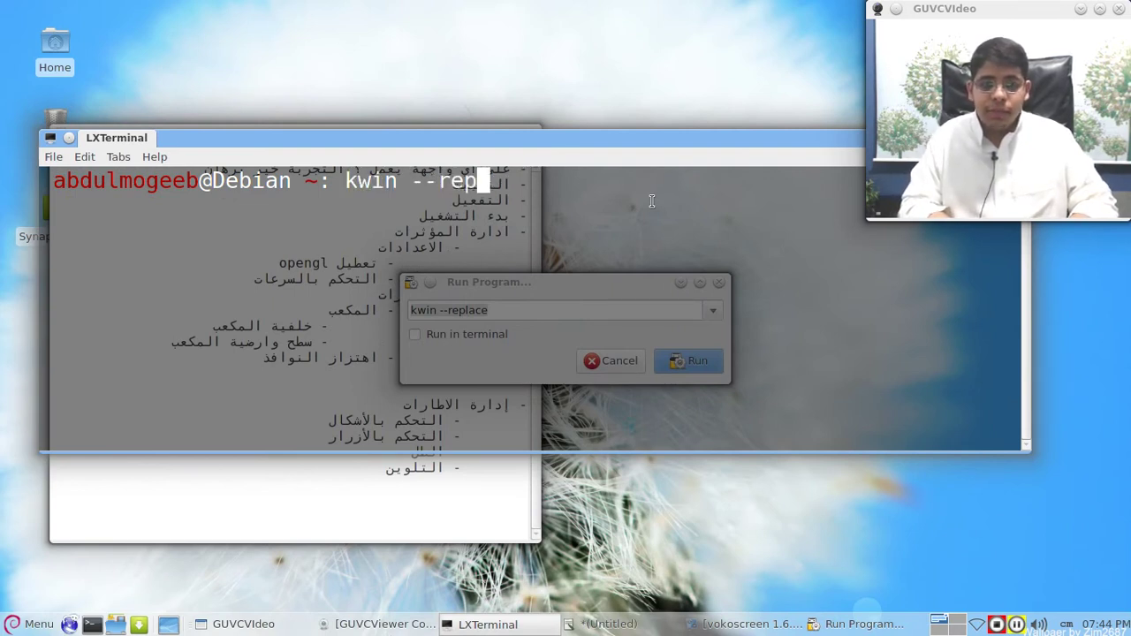
text(lace)
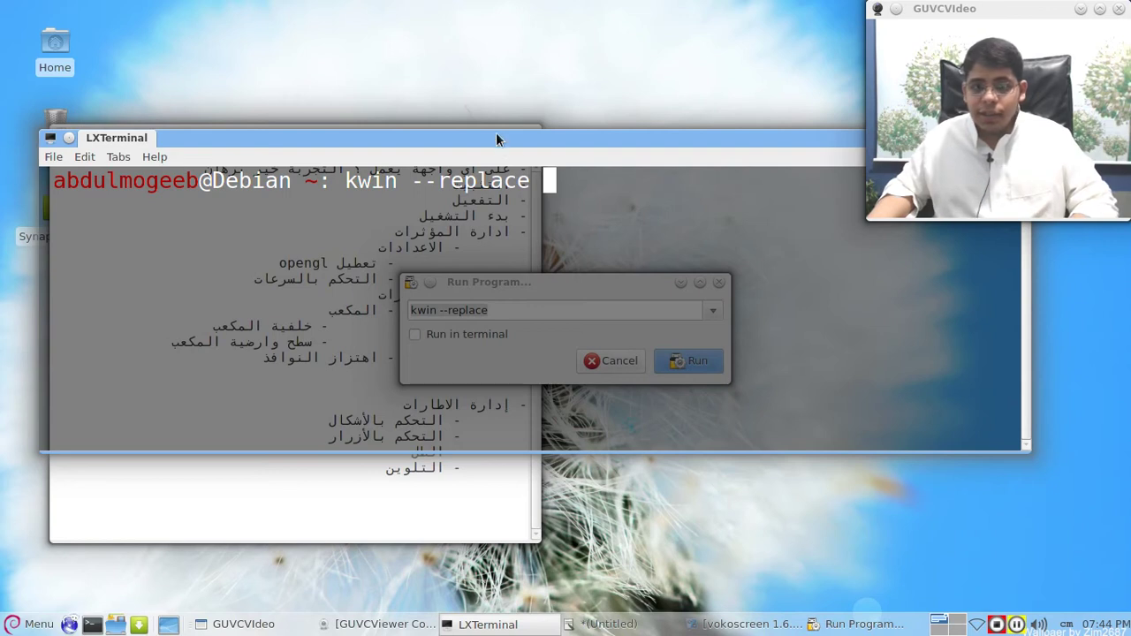
- Move the LXTerminal window aside, highlight its command, and run kwin --replace from the Run Program dialog
drag(497, 140, 726, 160)
double_click(720, 202)
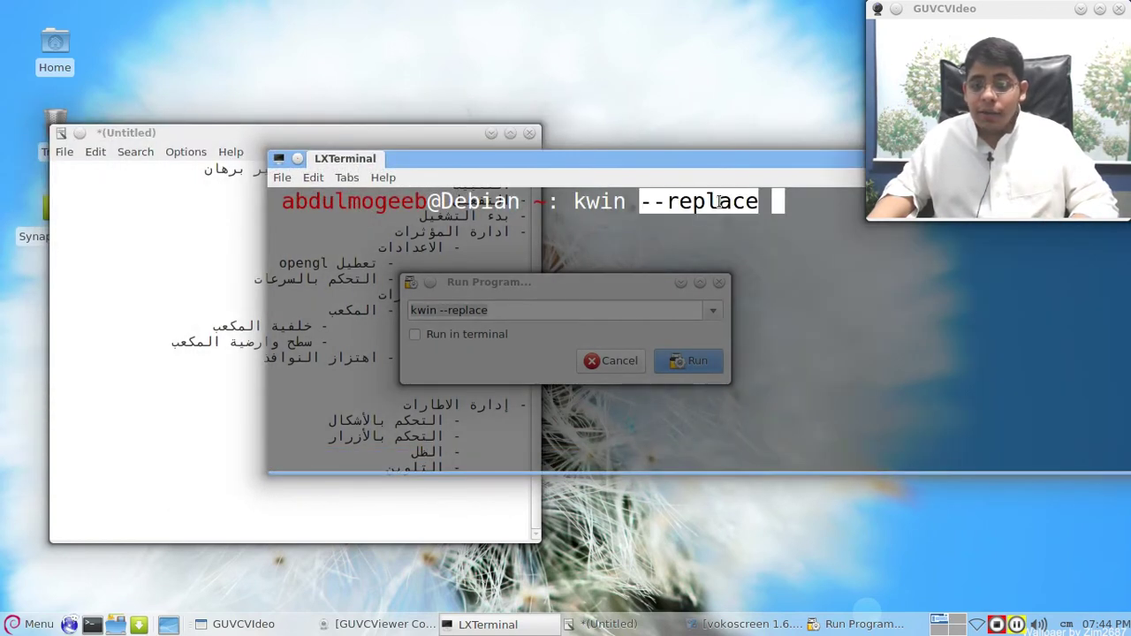
click(720, 201)
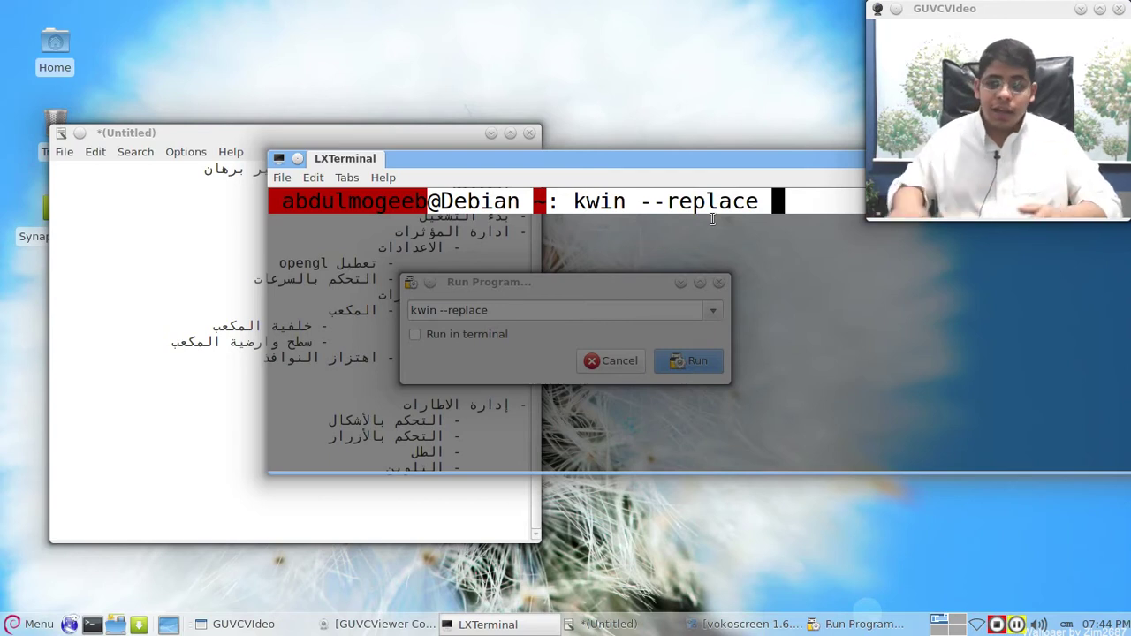
click(864, 622)
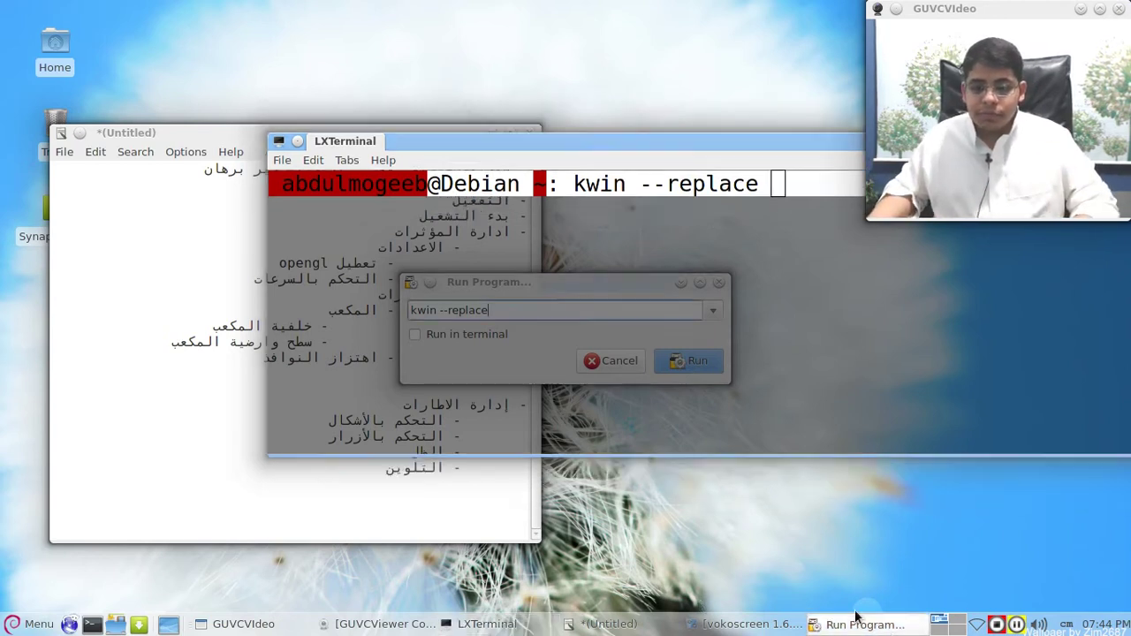
click(669, 358)
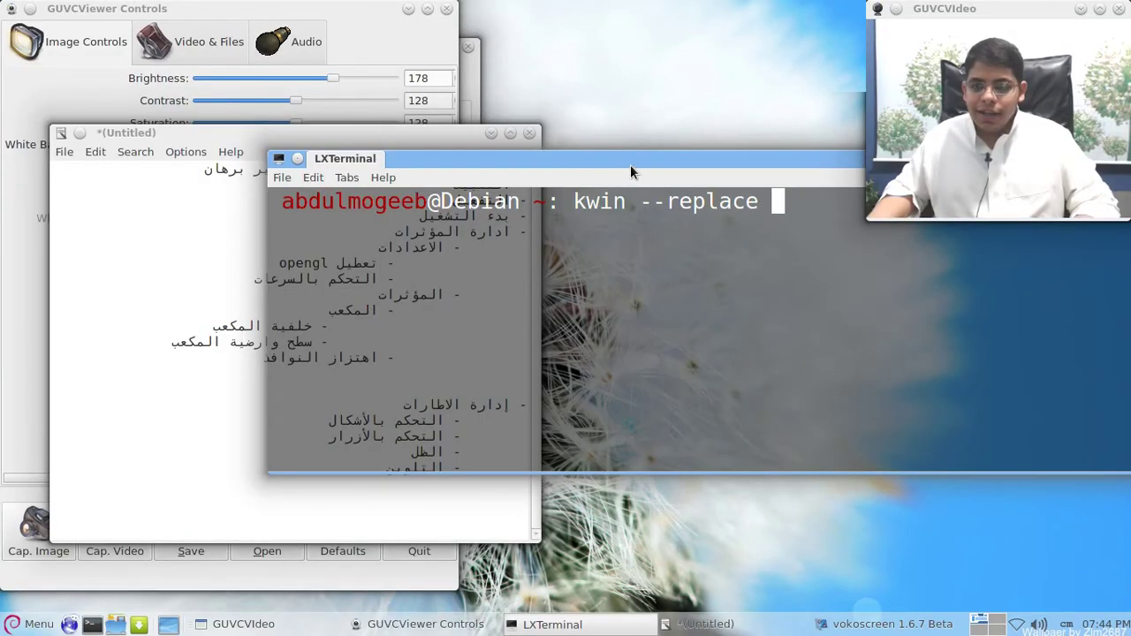
- Move the LXTerminal window around the desktop to check the KWin window effects
drag(631, 170, 517, 185)
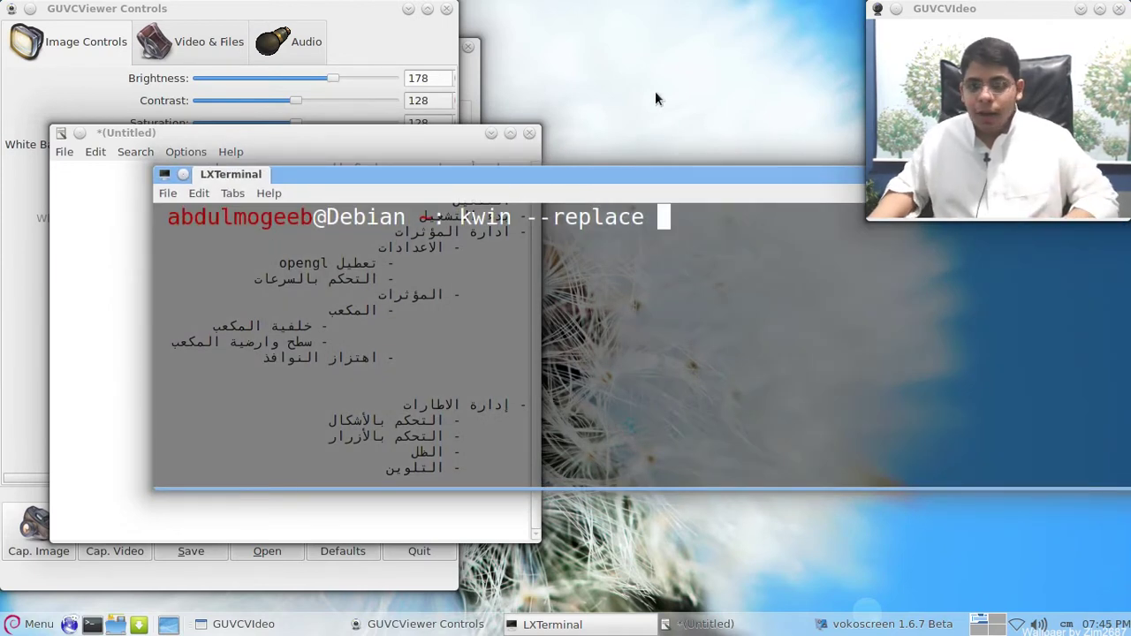
drag(660, 174, 609, 185)
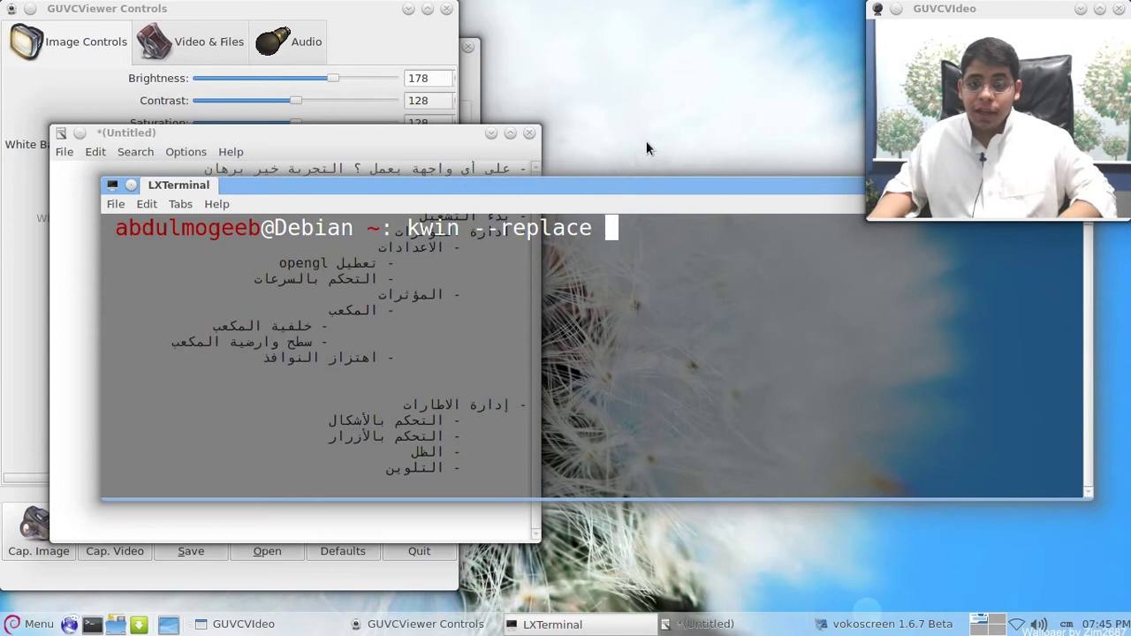
key(ctrl+F11)
drag(646, 141, 601, 168)
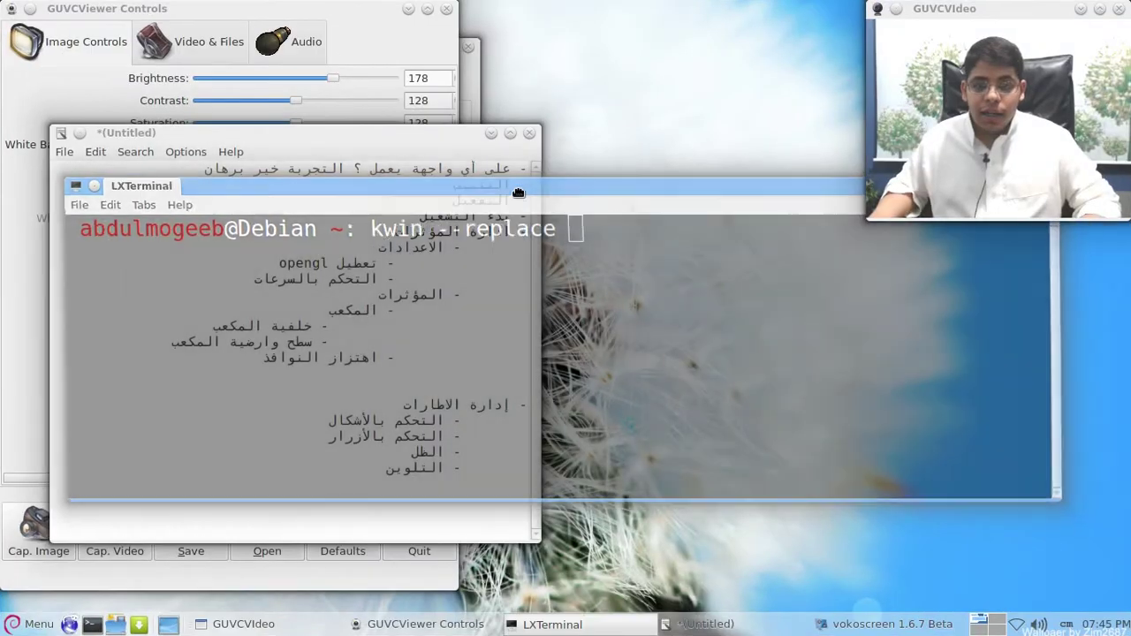
drag(519, 191, 526, 191)
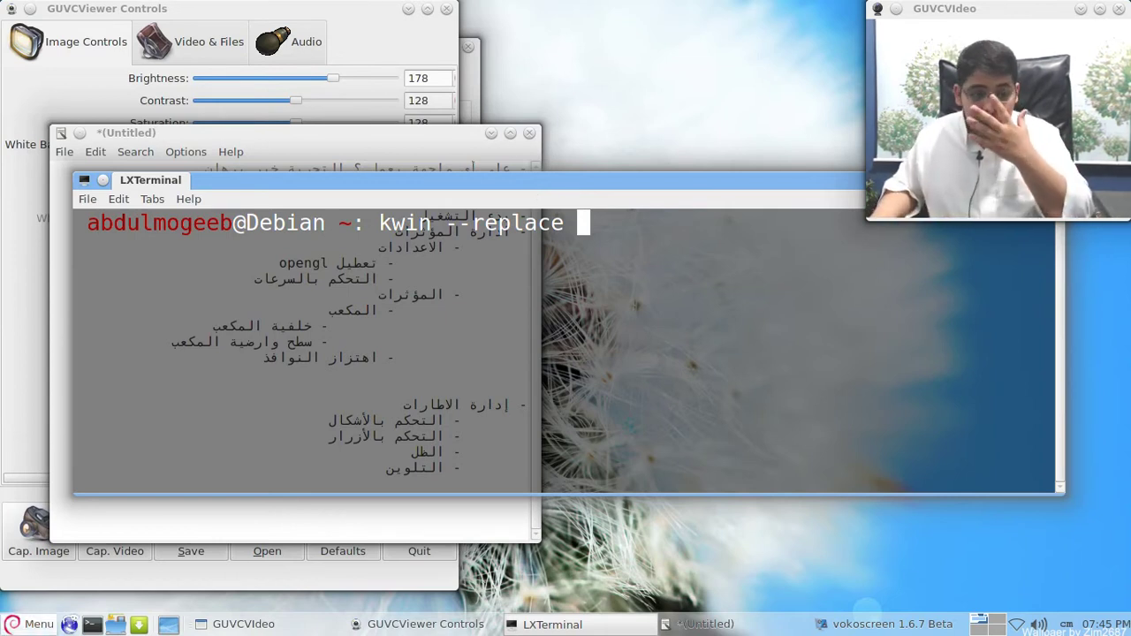
- Open the Application Autostart list in Xfce's Session and Startup settings and move the window to the upper part of the desktop
click(35, 624)
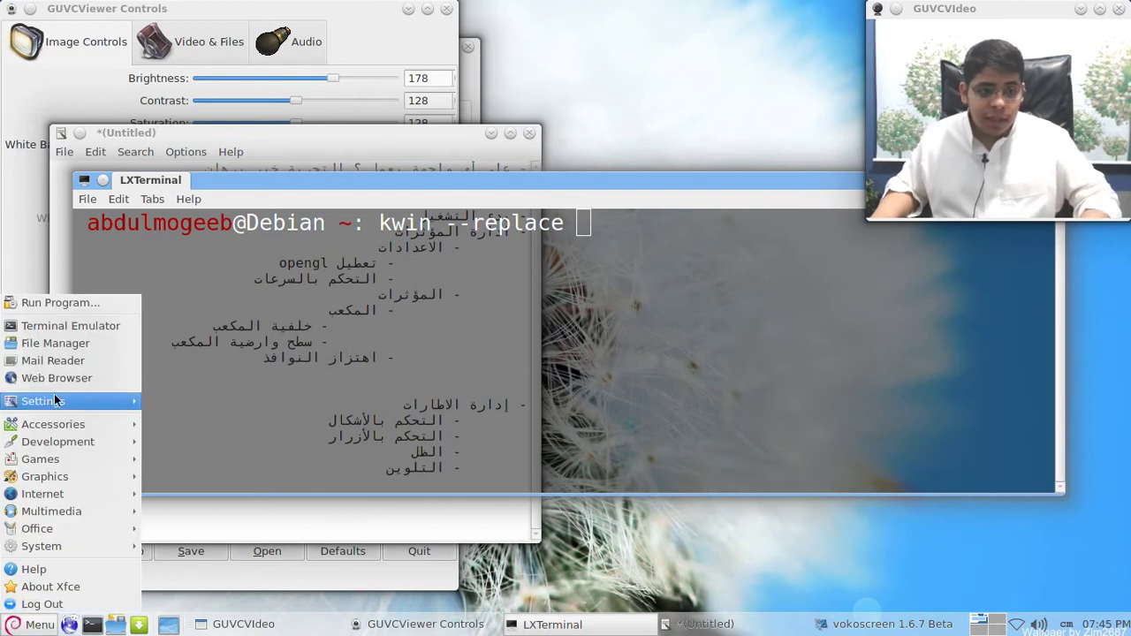
mouse_move(71, 406)
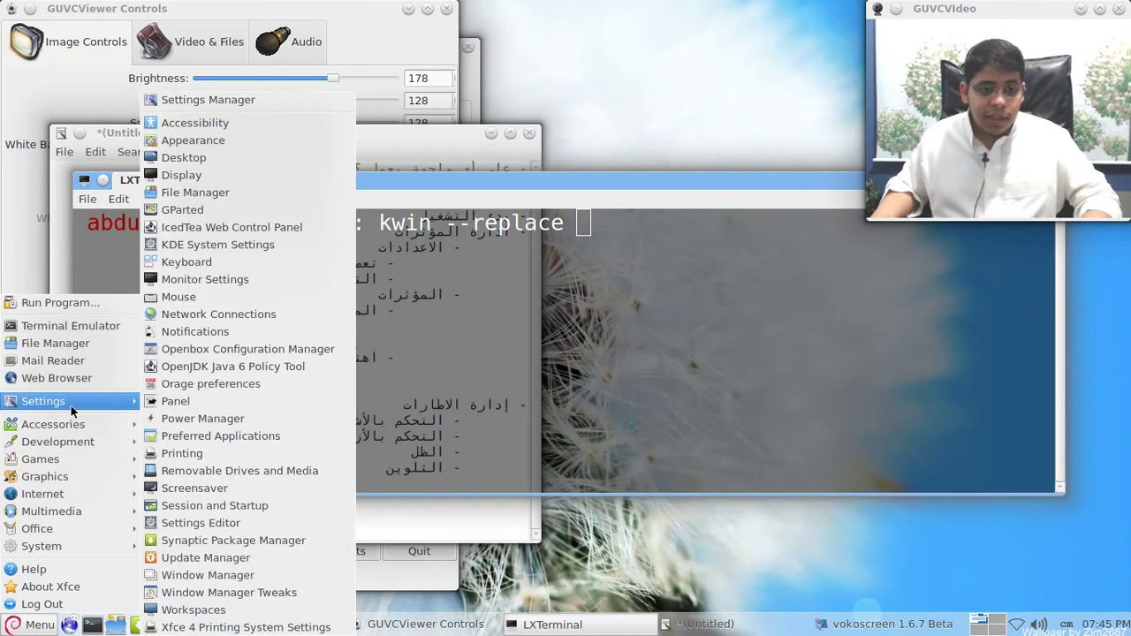
click(218, 100)
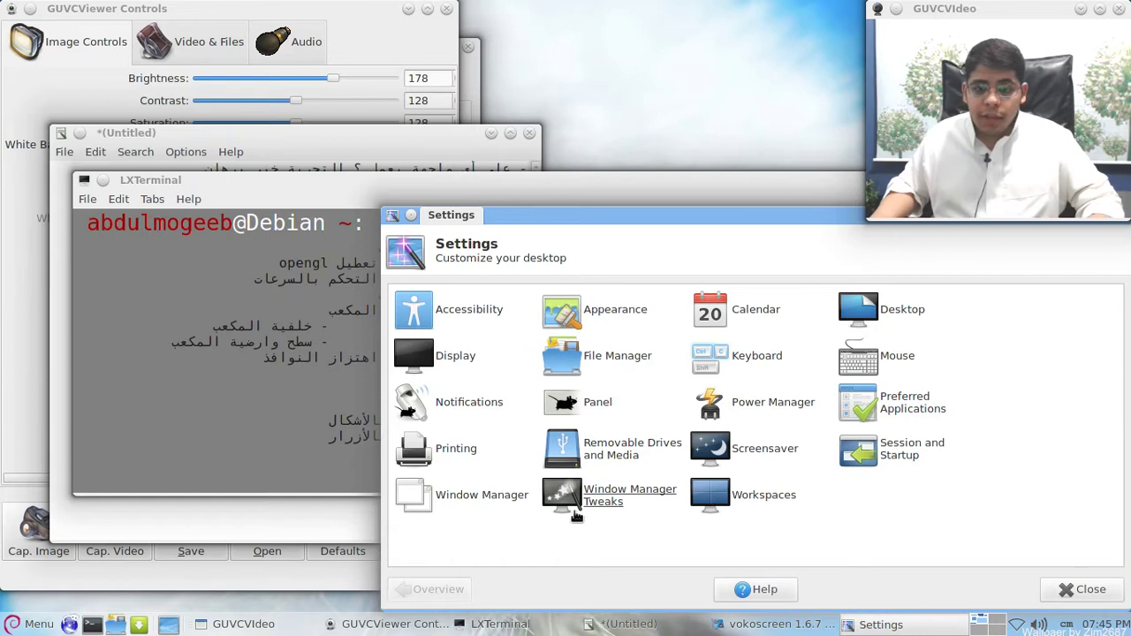
click(910, 449)
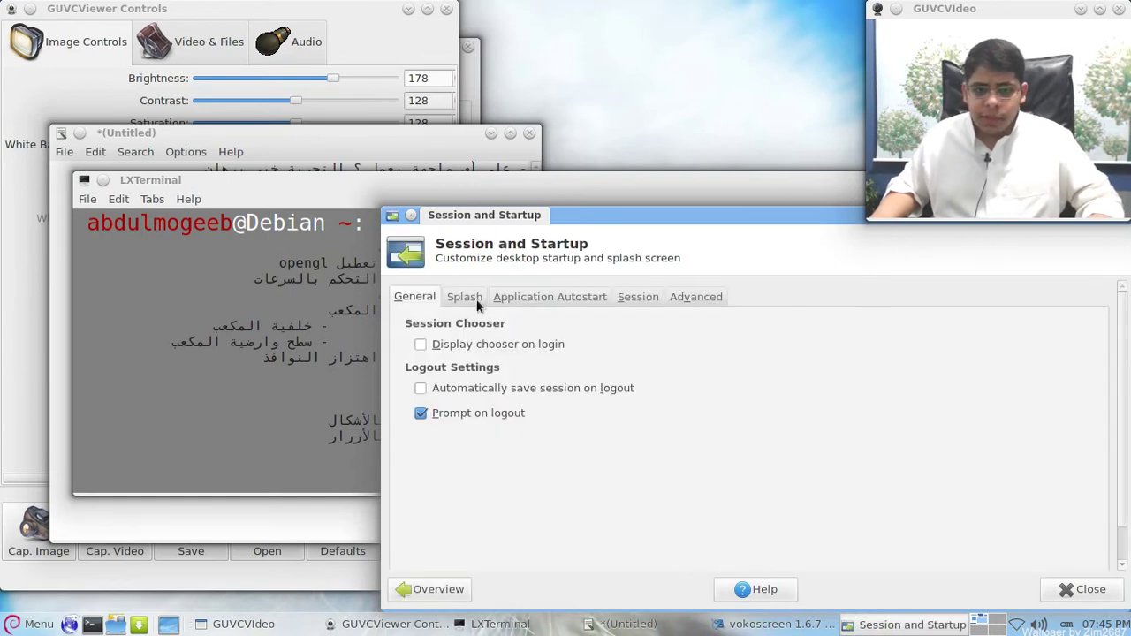
click(523, 297)
drag(534, 214, 287, 85)
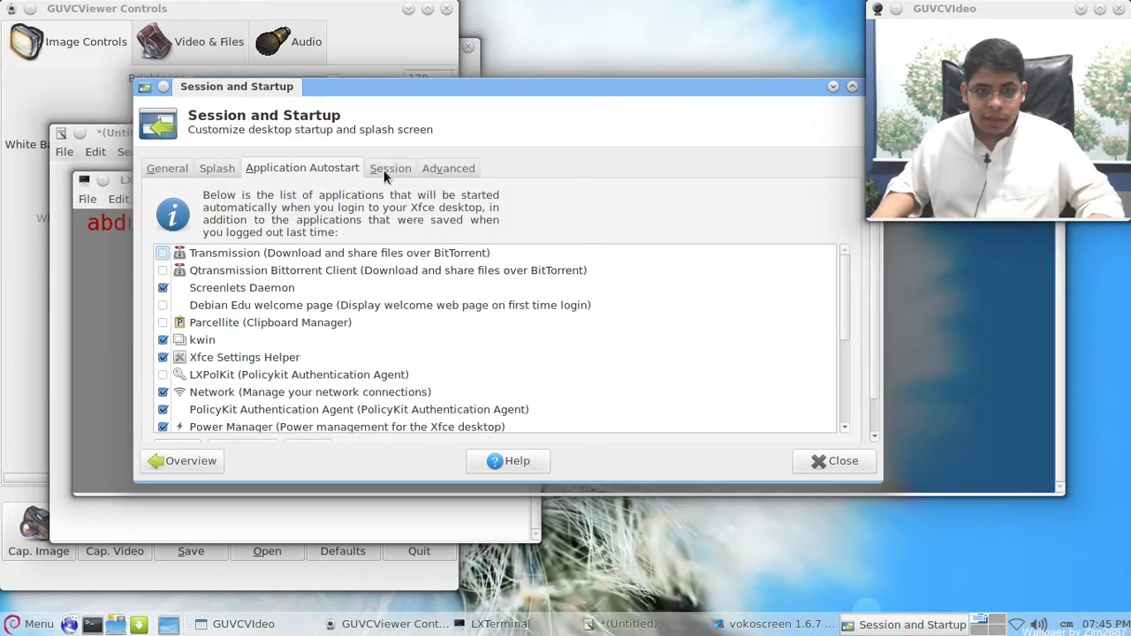
- Examine the kwin entry in the autostart list, the general session options and the programs in the running session
scroll(292, 335, down, 3)
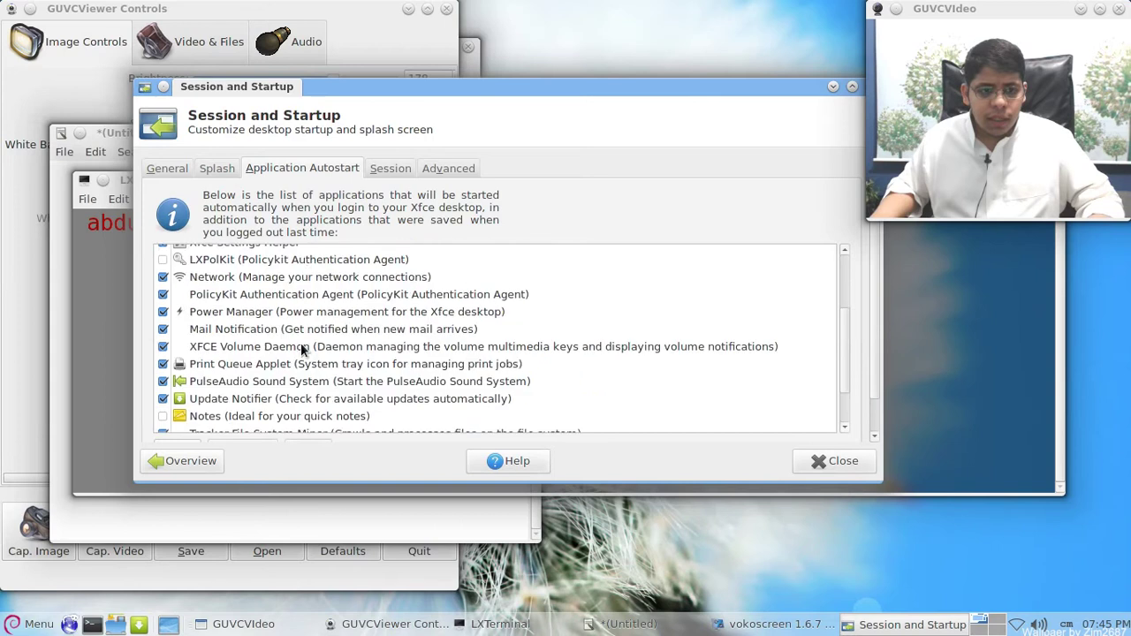
scroll(300, 349, up, 3)
click(229, 321)
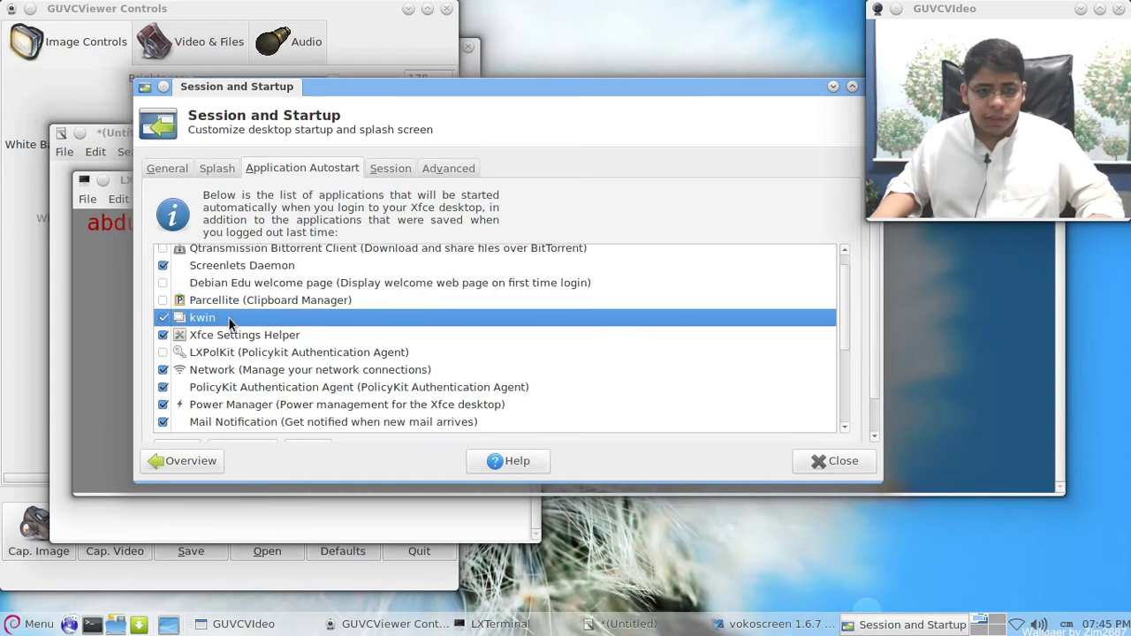
click(176, 171)
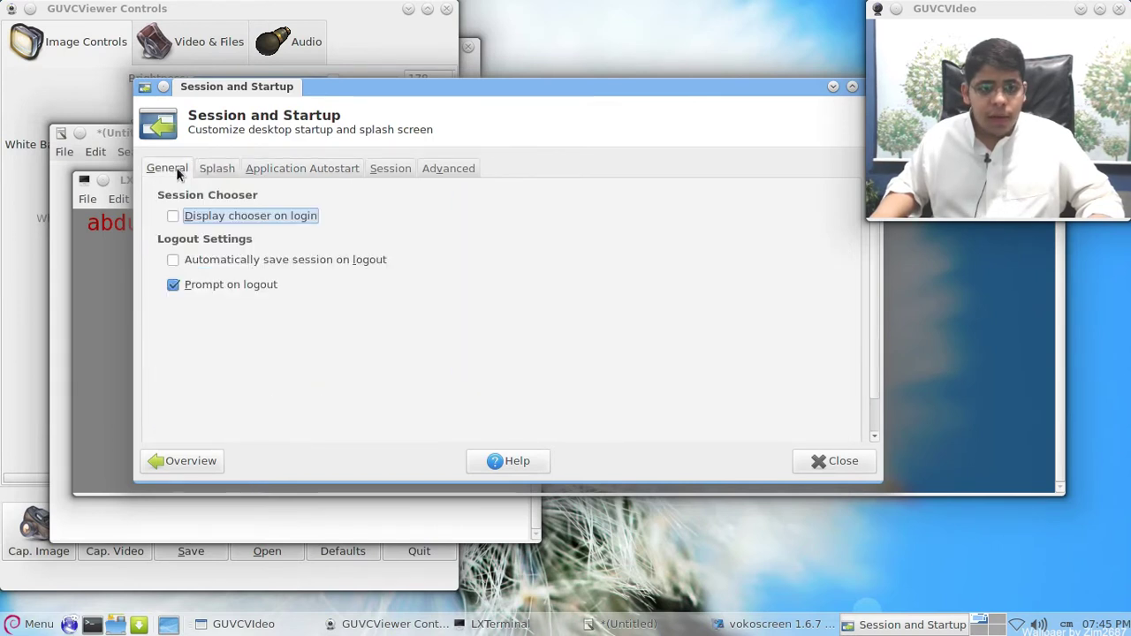
scroll(395, 168, down, 4)
click(393, 168)
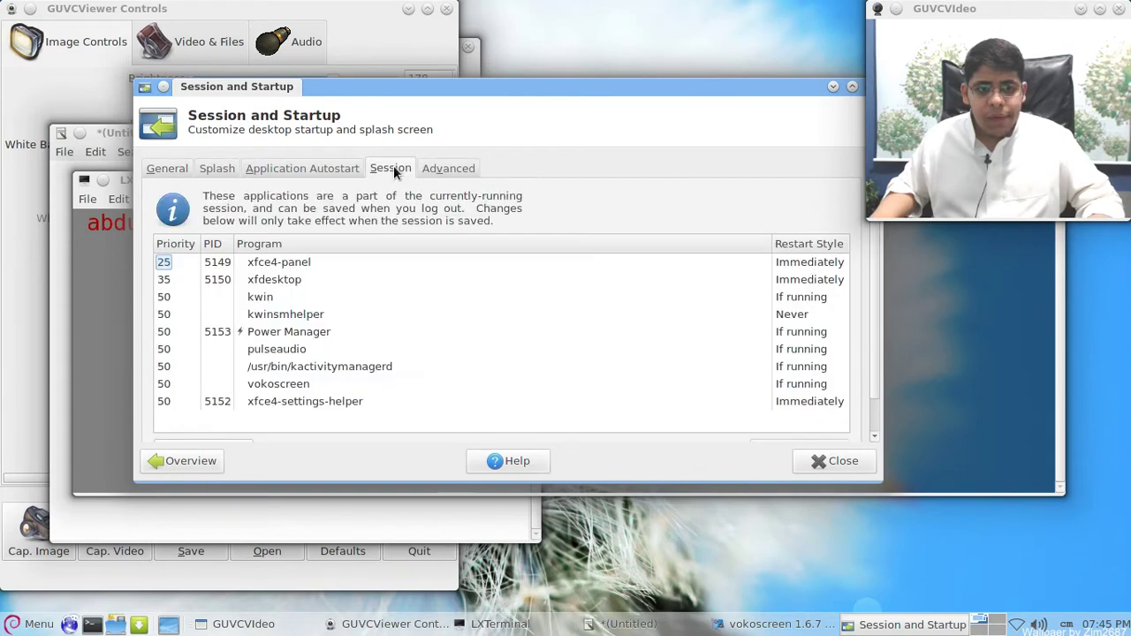
click(276, 170)
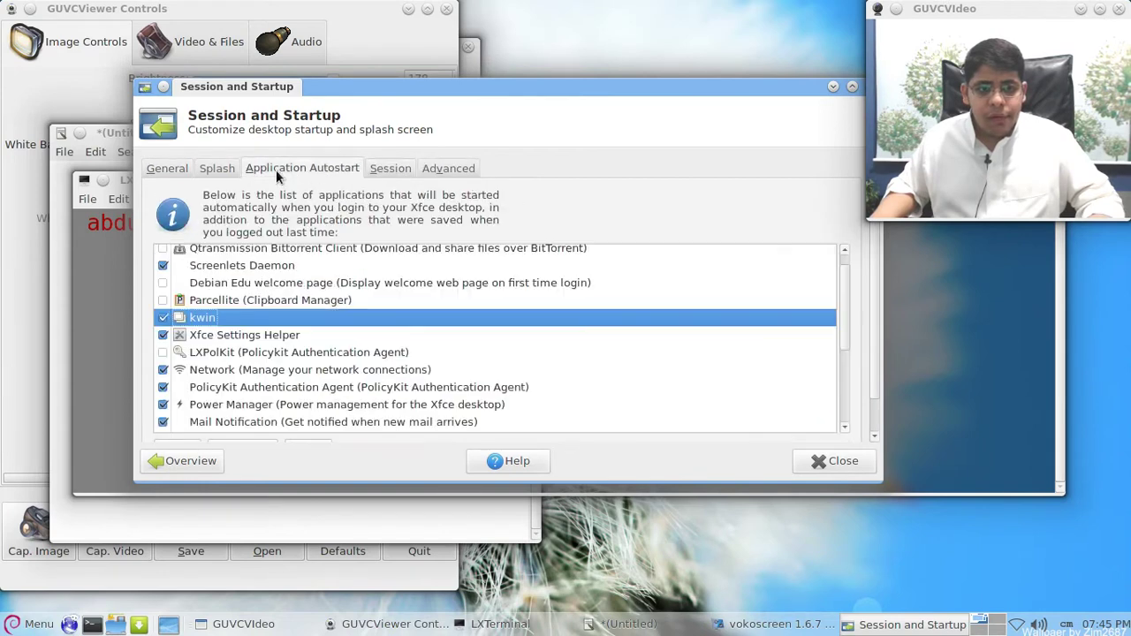
- Start a new Application Autostart entry named "kwin manager" and leave its description empty
right_click(202, 314)
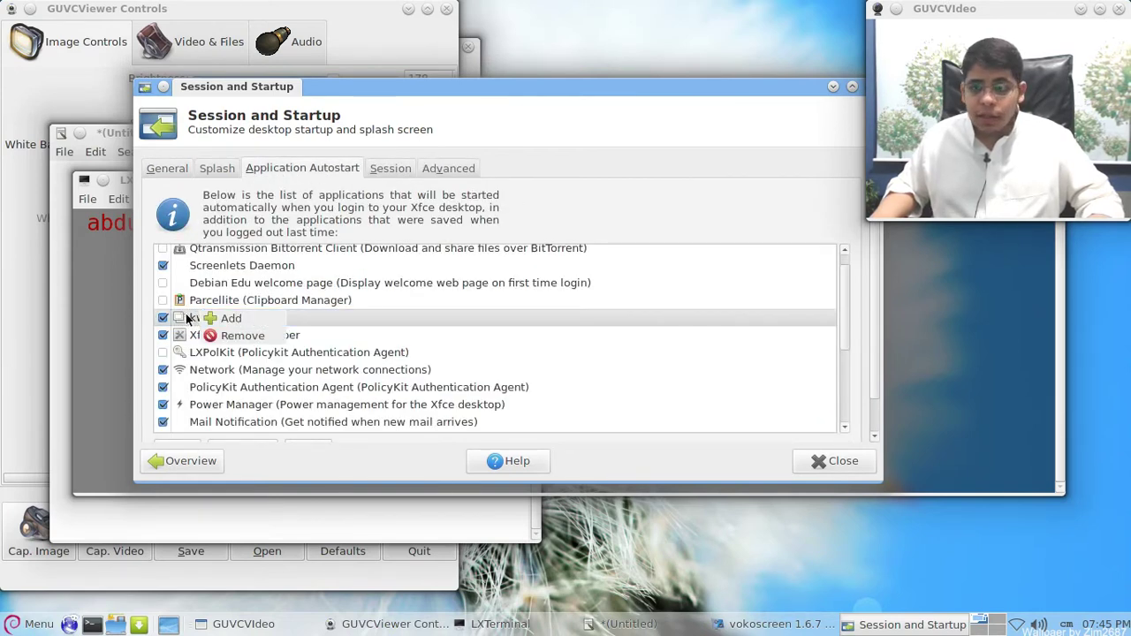
click(187, 320)
right_click(191, 318)
click(202, 321)
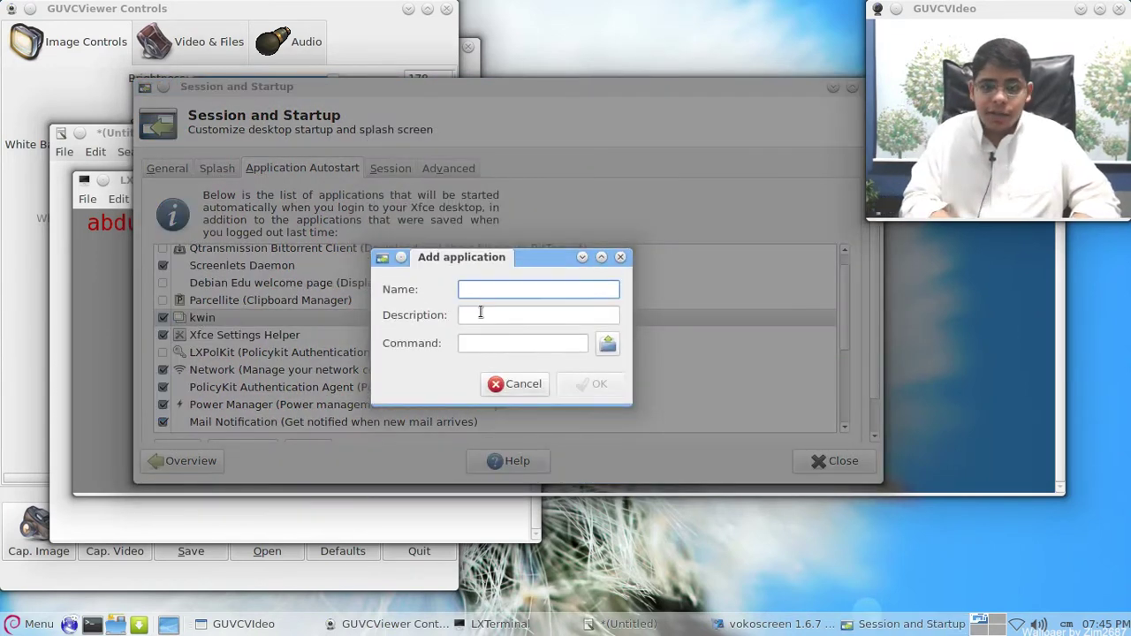
text(kwin manager)
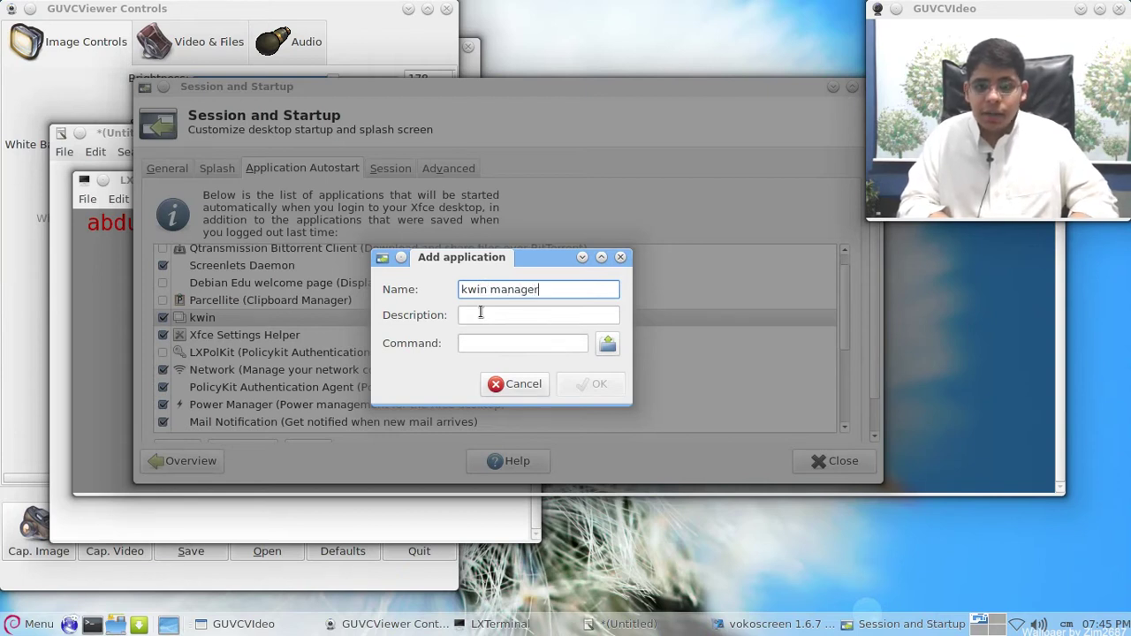
key(Tab)
key(Tab)
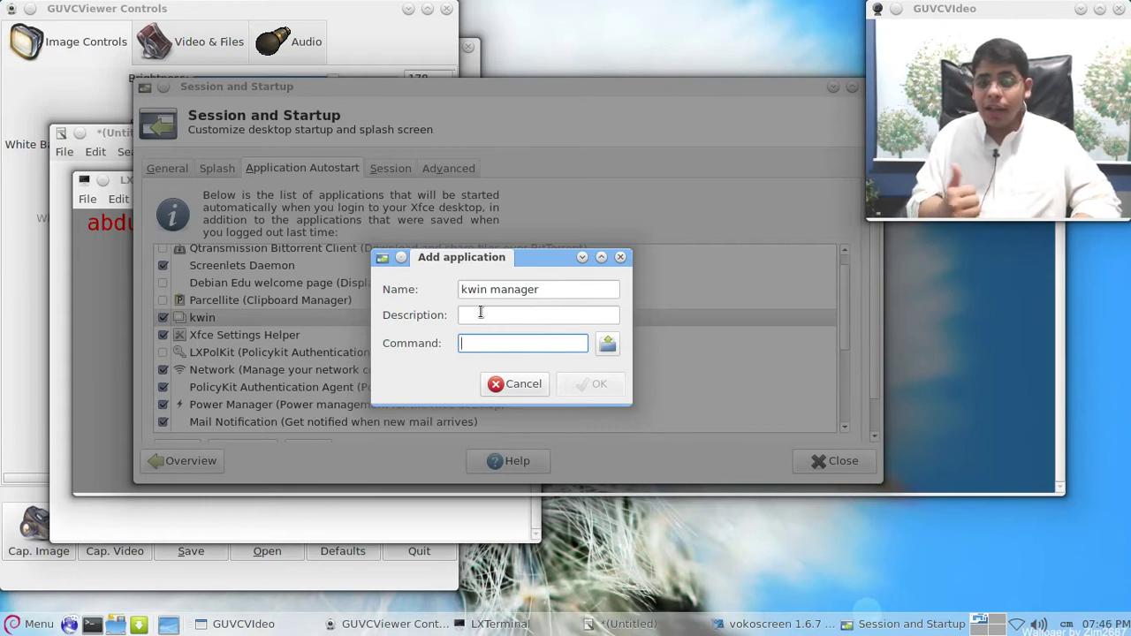
- Set the new autostart entry's command to kwin --replace, and close the Session and Startup settings
text(kwin --)
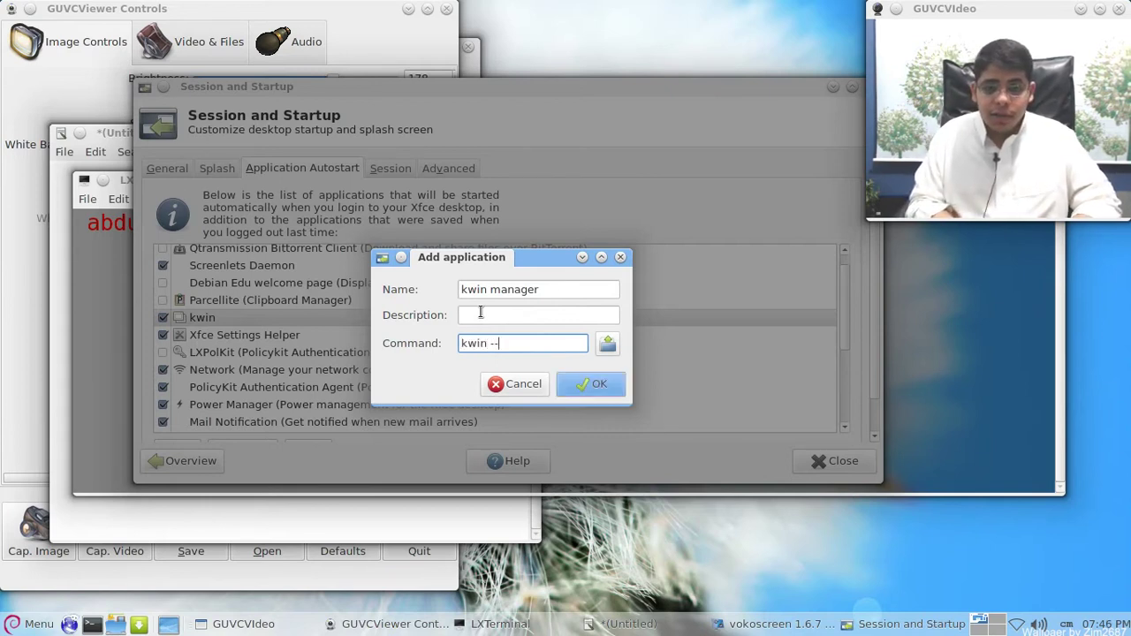
text(prela)
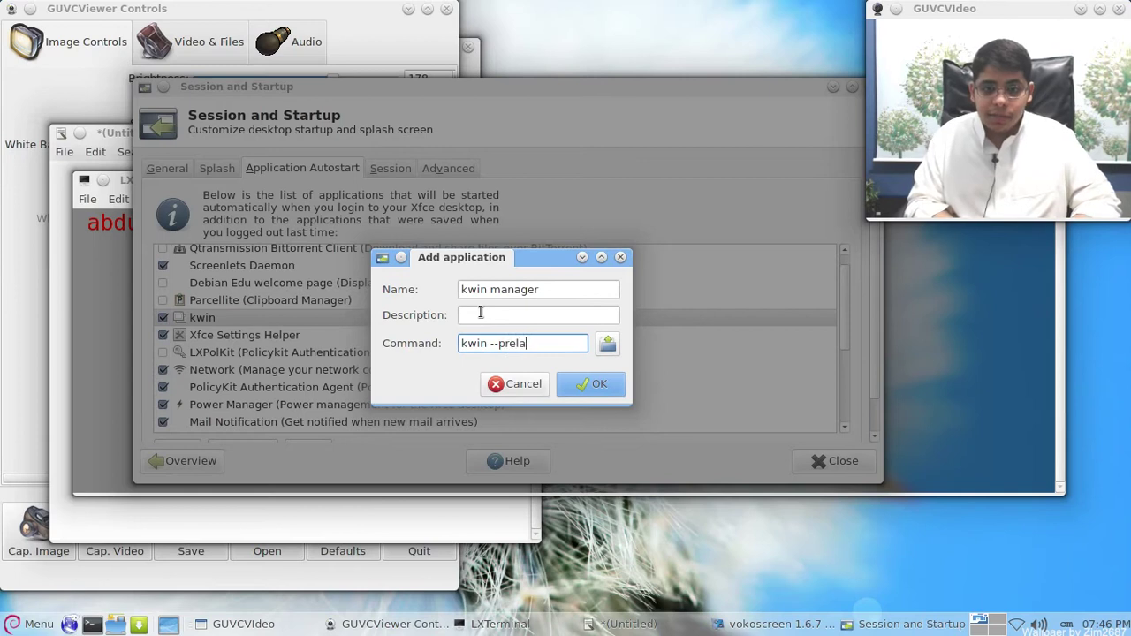
key(BackSpace)
key(BackSpace)
key(BackSpace)
key(BackSpace)
key(BackSpace)
text(replace)
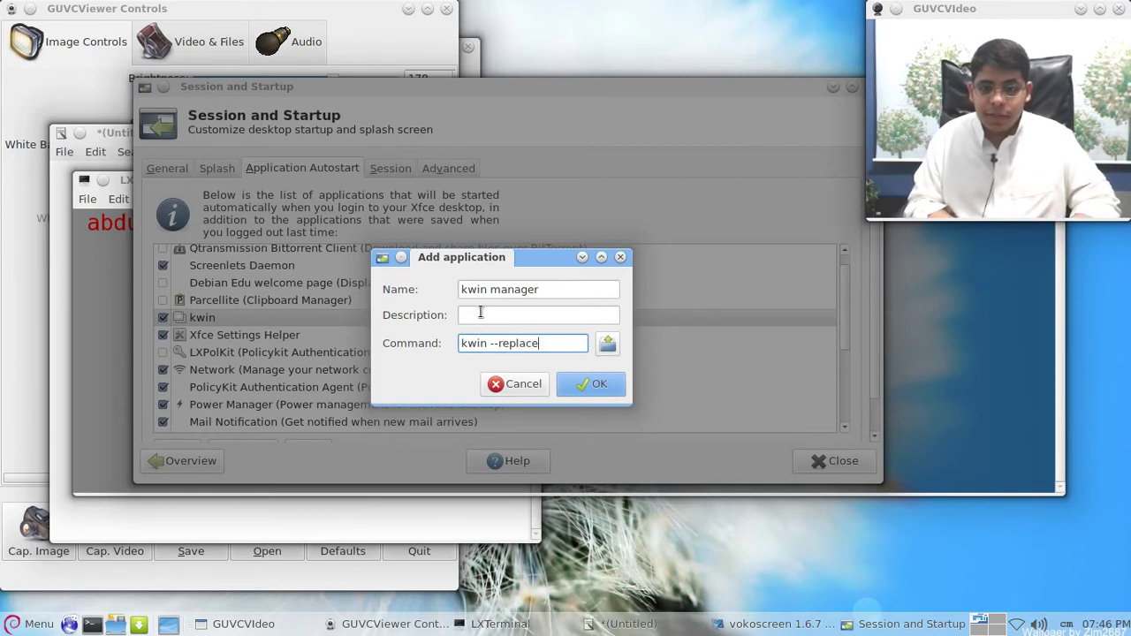
key(Return)
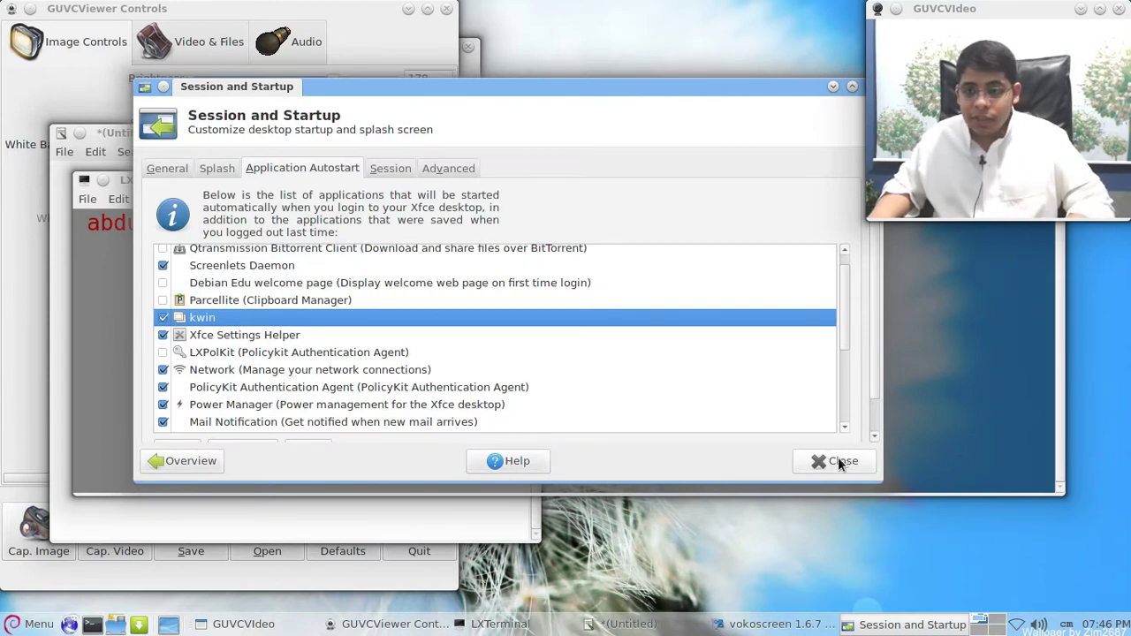
click(838, 460)
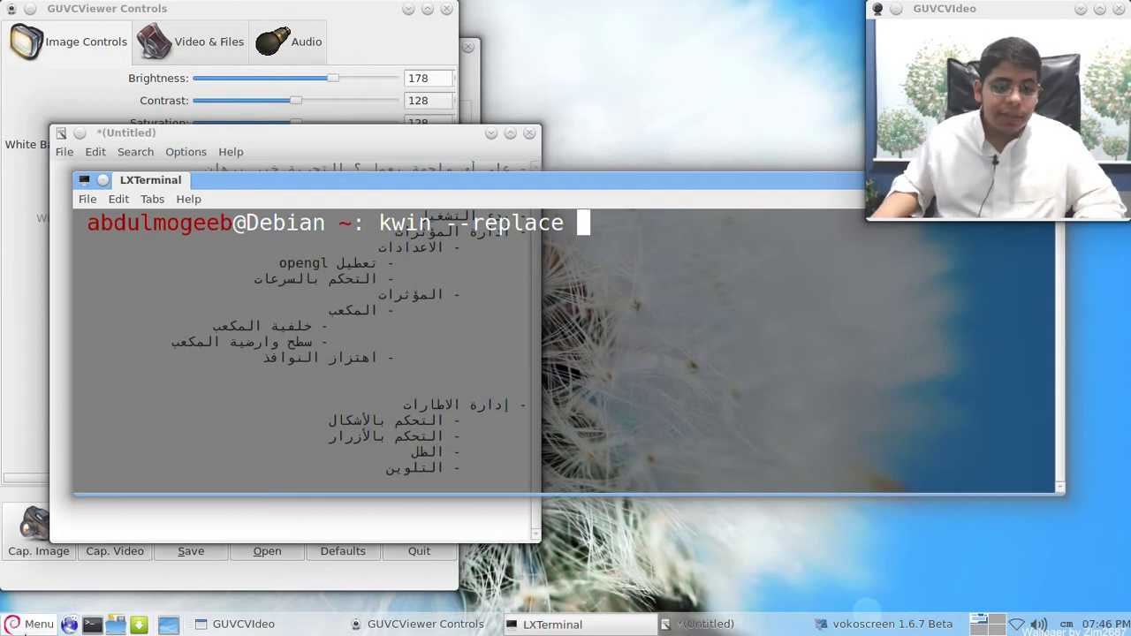
- Open KDE System Settings from the desktop's settings applications
click(26, 624)
mouse_move(88, 401)
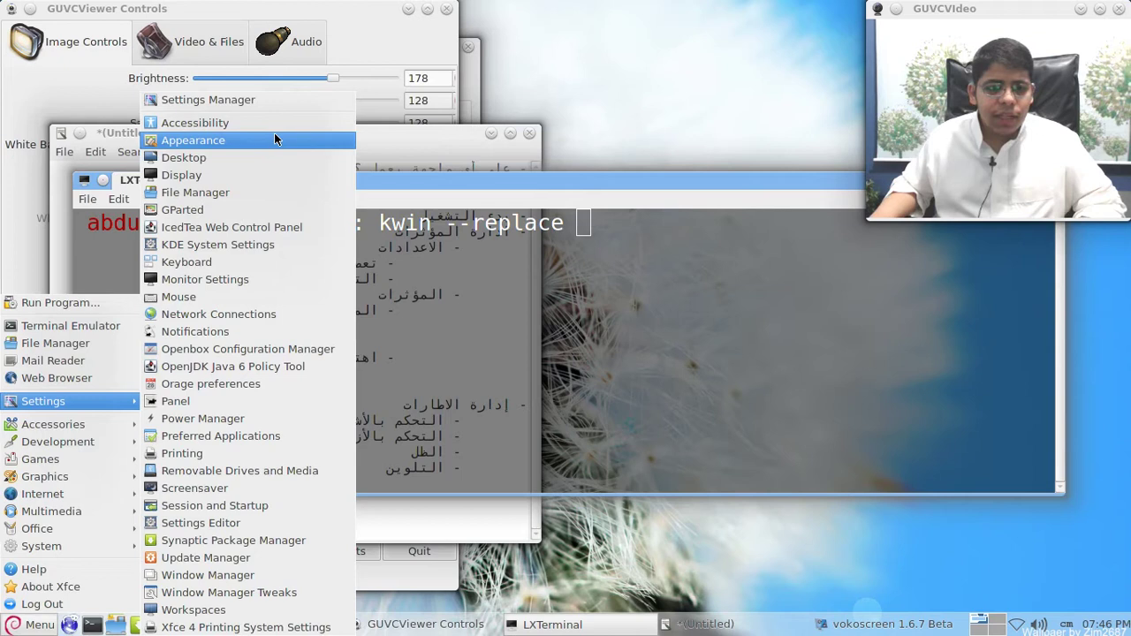
click(250, 247)
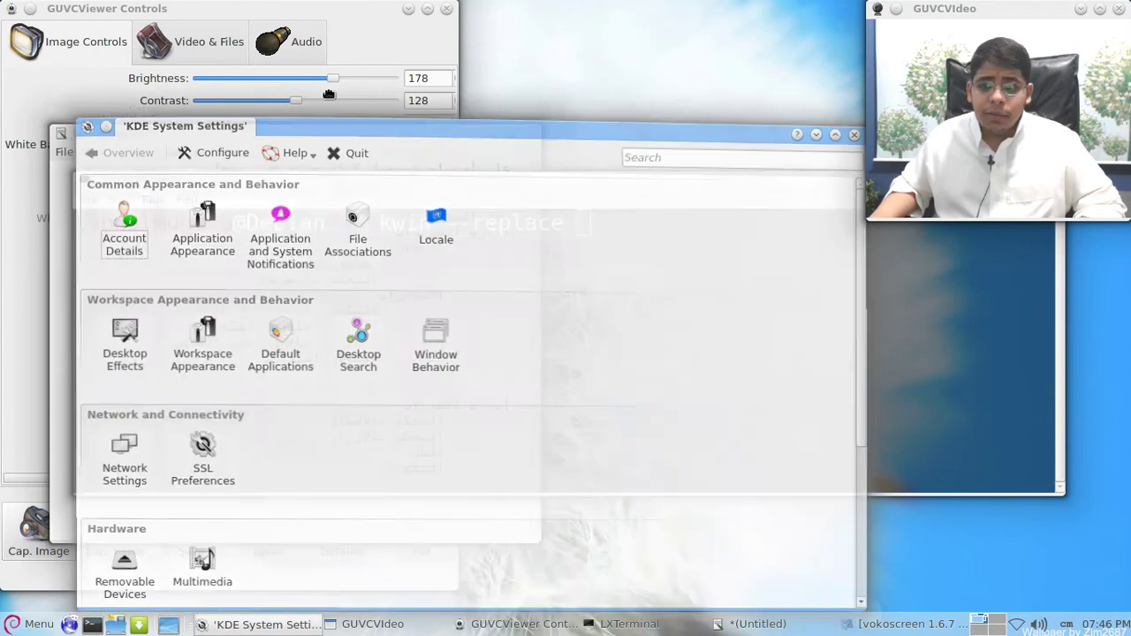
- Open the Desktop Effects settings in KDE System Settings and briefly check the tutorial notes for the effects topics
drag(329, 95, 336, 50)
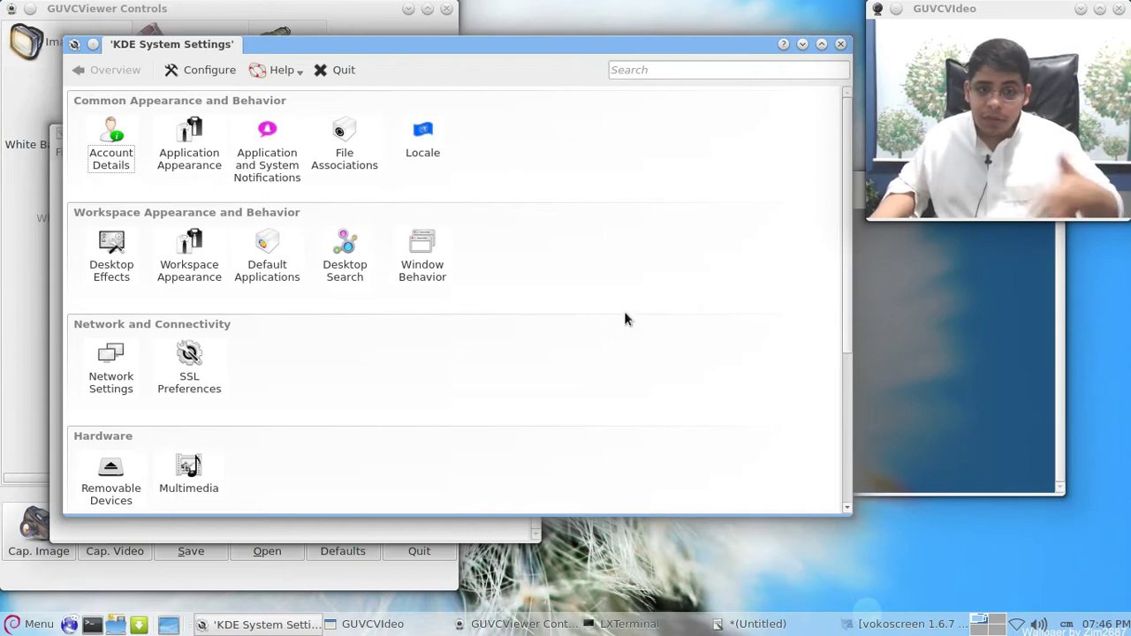
click(103, 258)
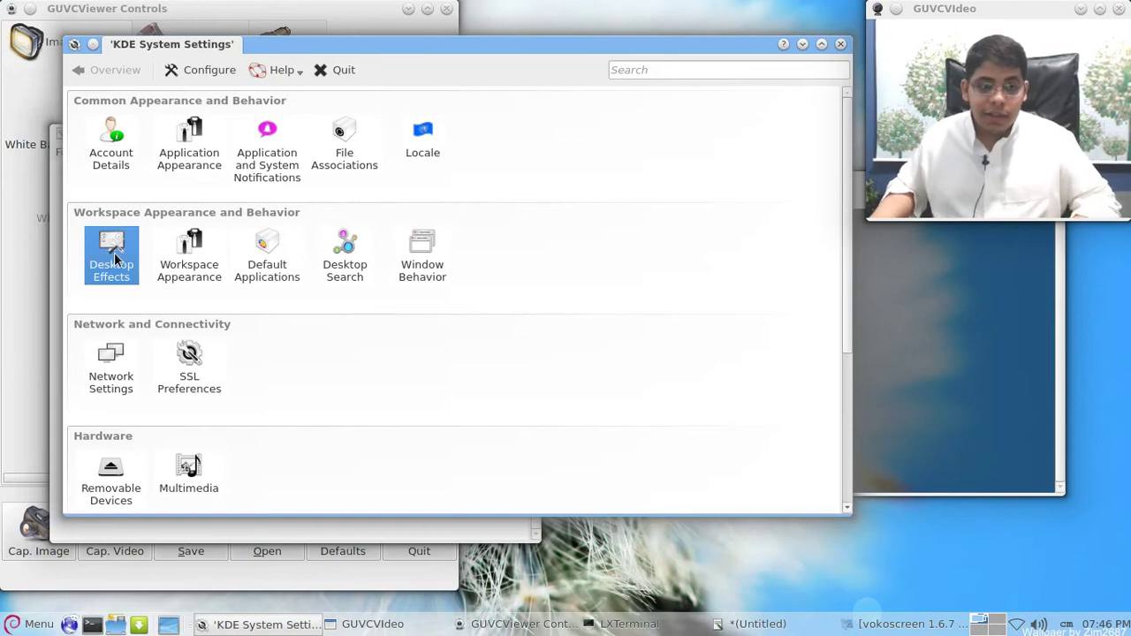
double_click(114, 256)
click(727, 627)
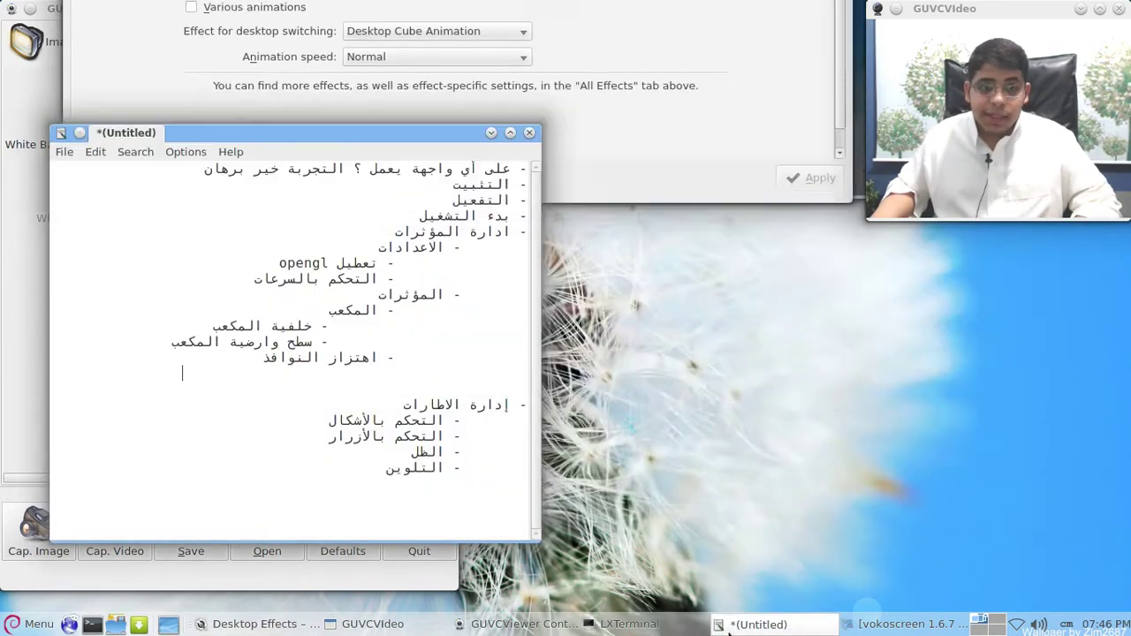
click(728, 626)
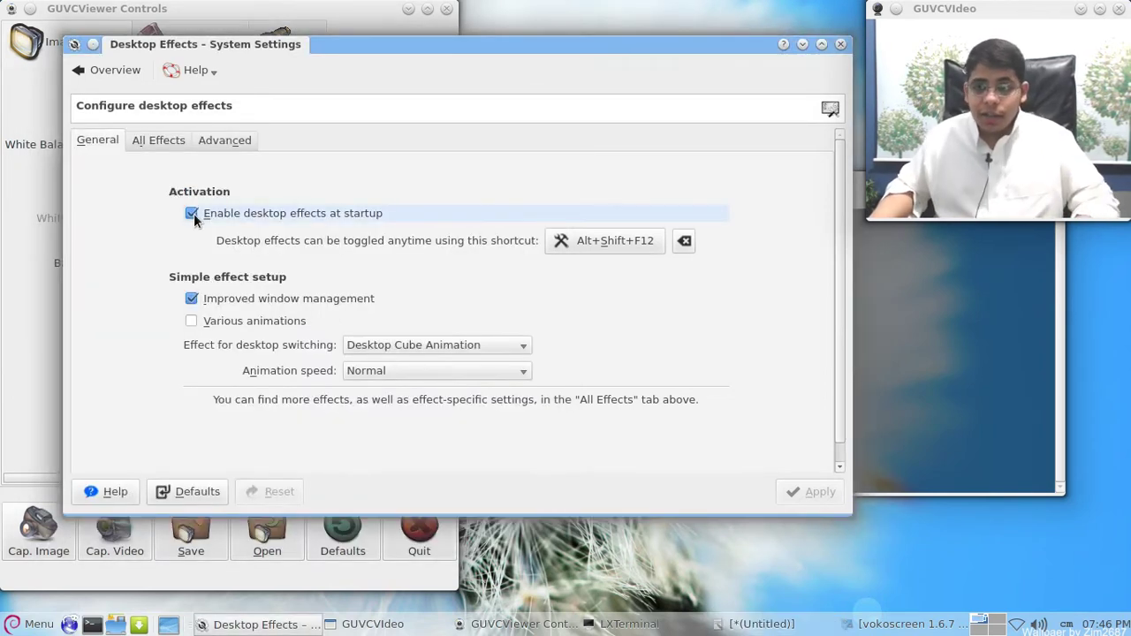
- Set the desktop effects' animation speed to Very Fast, apply it, and test it by minimizing and restoring windows
click(397, 371)
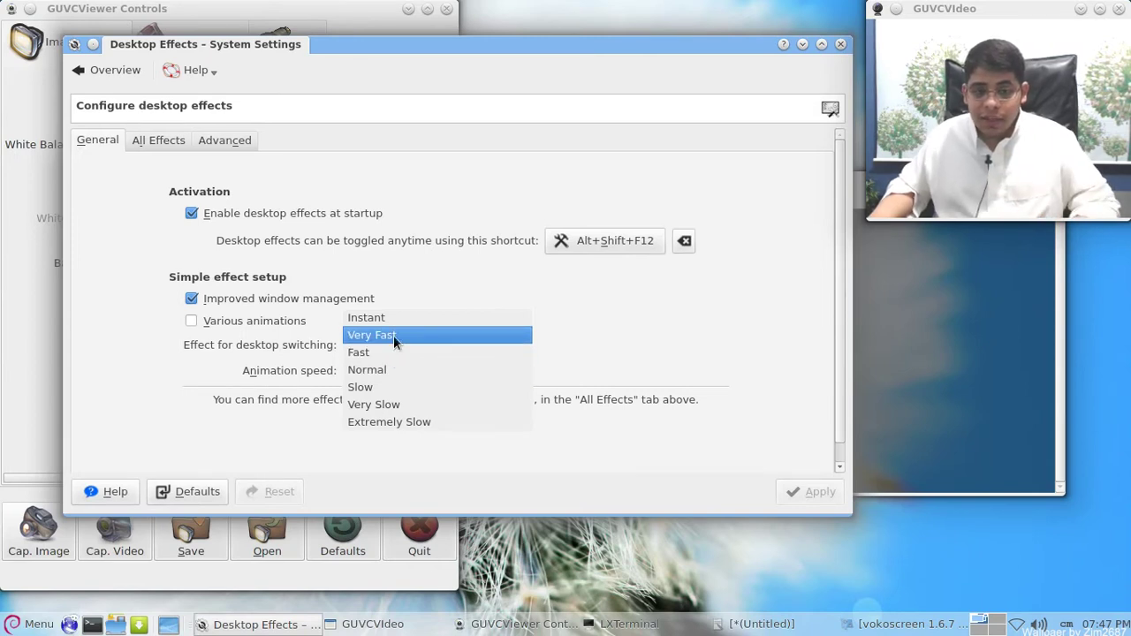
click(393, 335)
click(810, 491)
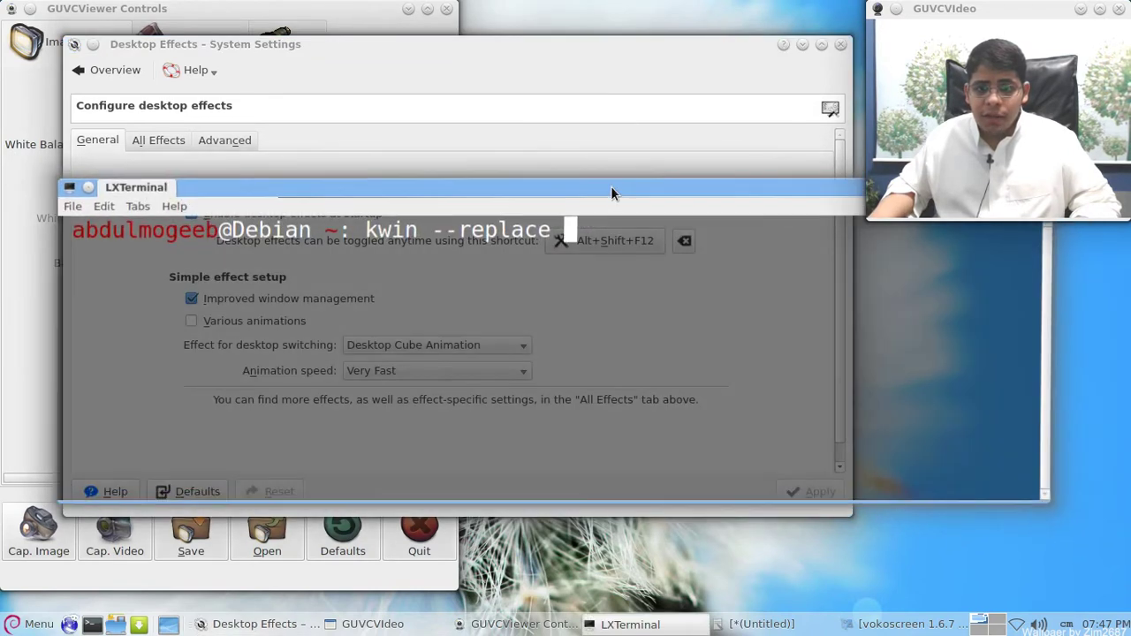
click(613, 95)
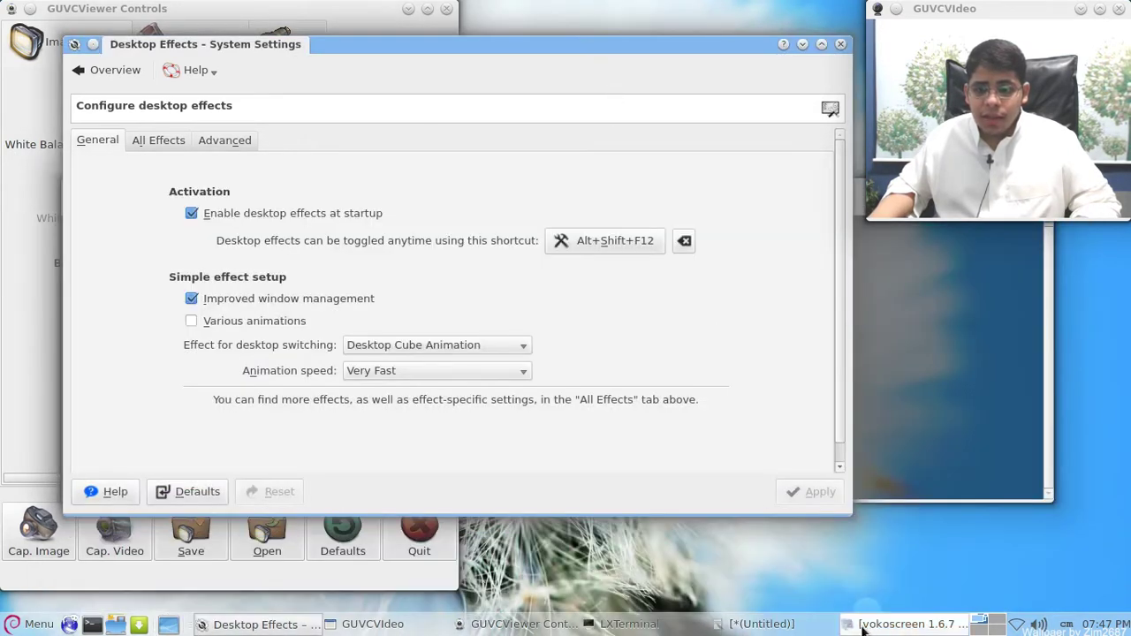
click(866, 628)
click(867, 629)
click(867, 628)
click(867, 629)
click(867, 628)
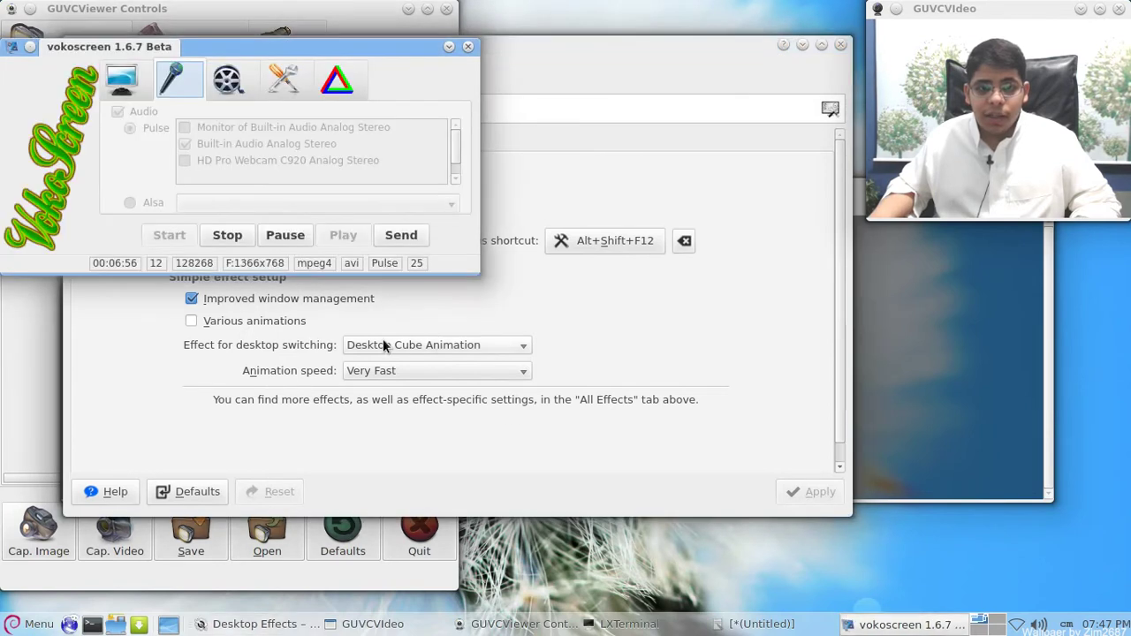
- Set the desktop effects' animation speed to Very Slow, apply it, and test it by toggling the vokoscreen window
click(389, 371)
click(395, 436)
click(809, 493)
click(906, 629)
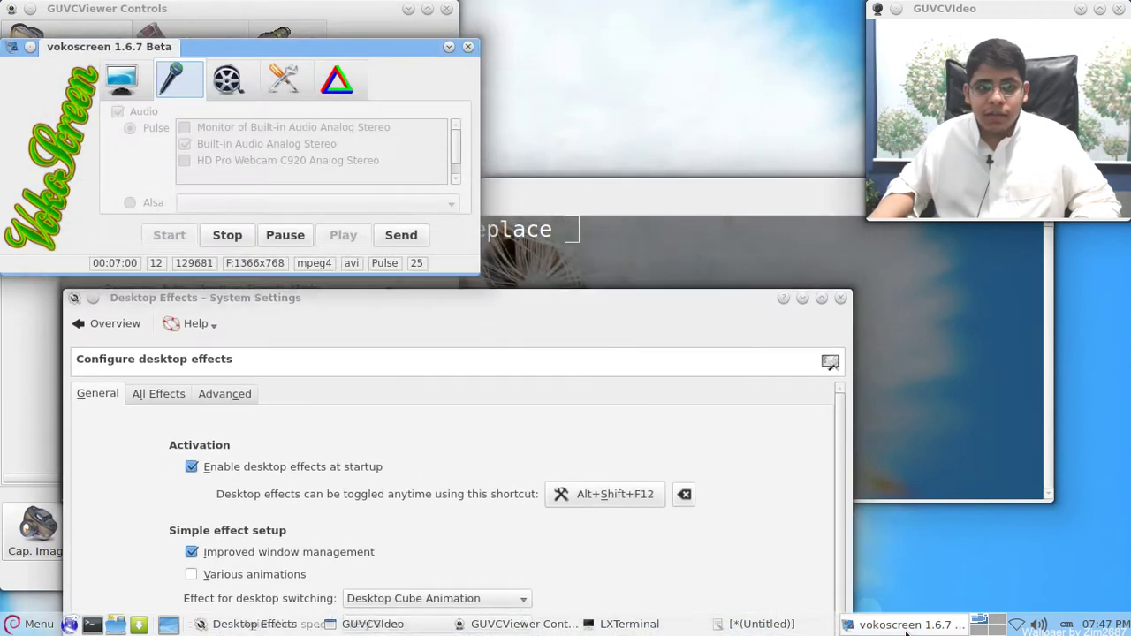
click(906, 628)
click(906, 628)
click(748, 411)
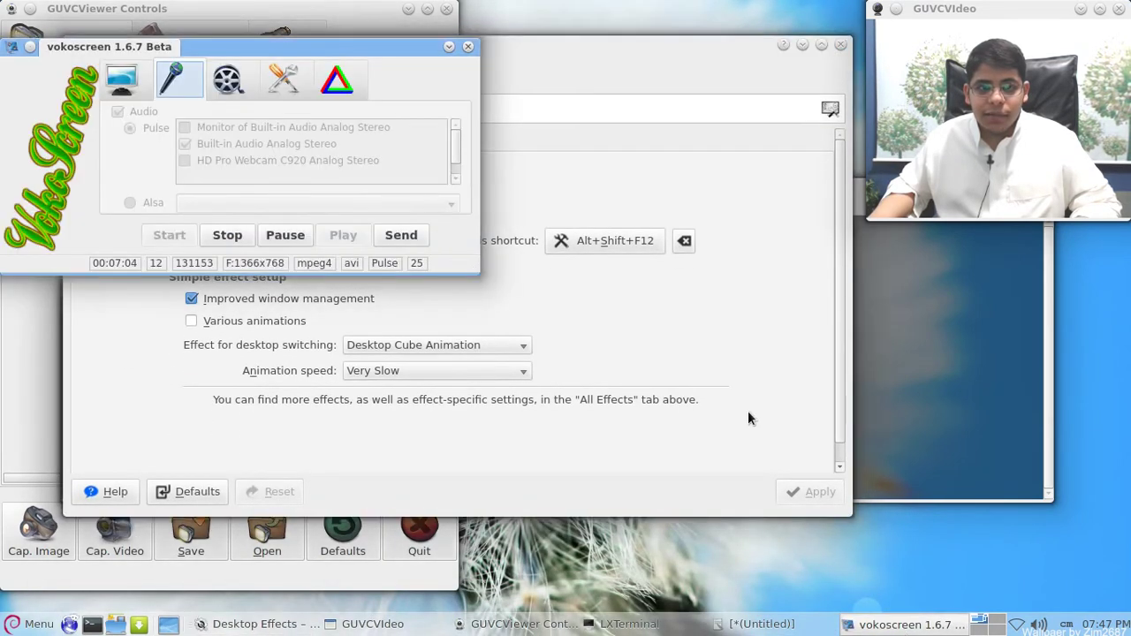
- Set the desktop effects' animation speed to Normal, apply it, and keep the System Settings window in front
click(421, 376)
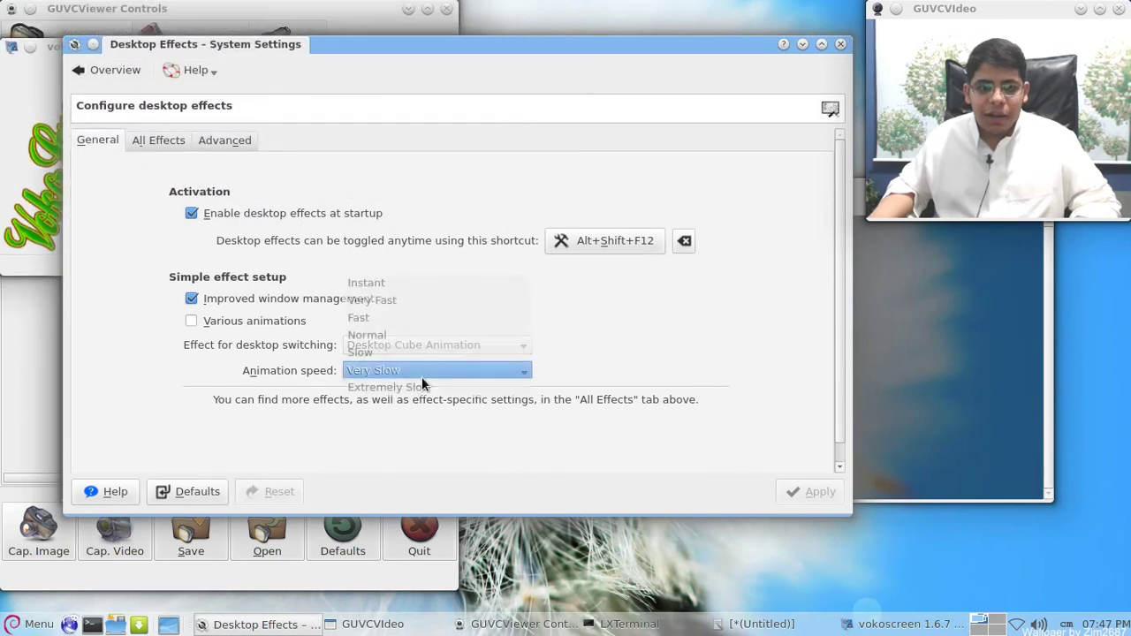
click(394, 336)
click(818, 492)
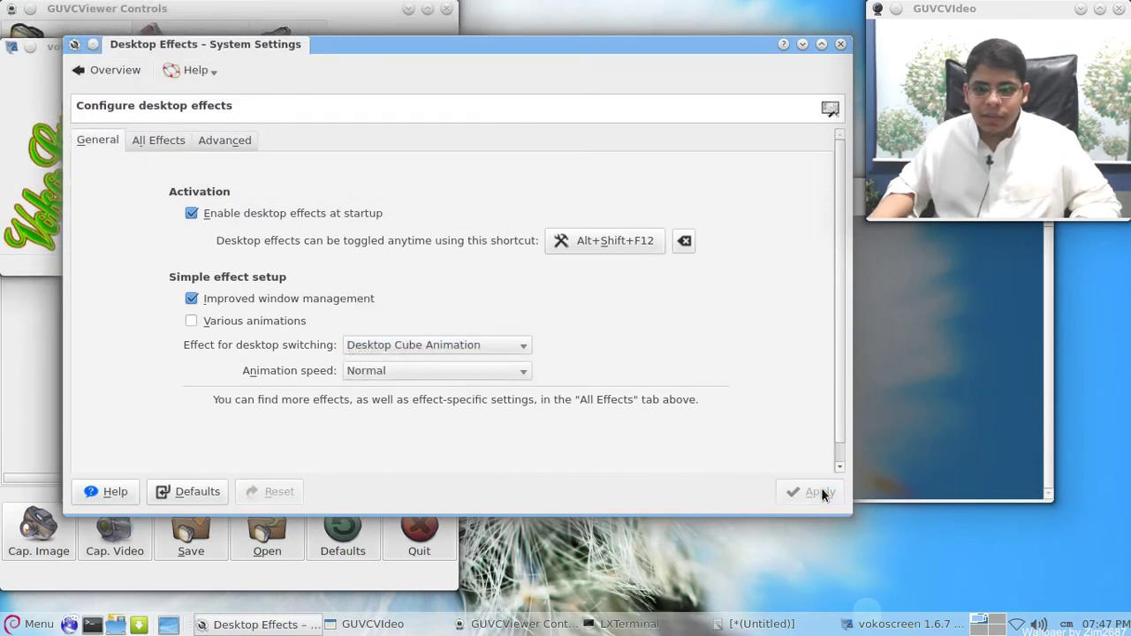
click(281, 22)
click(495, 42)
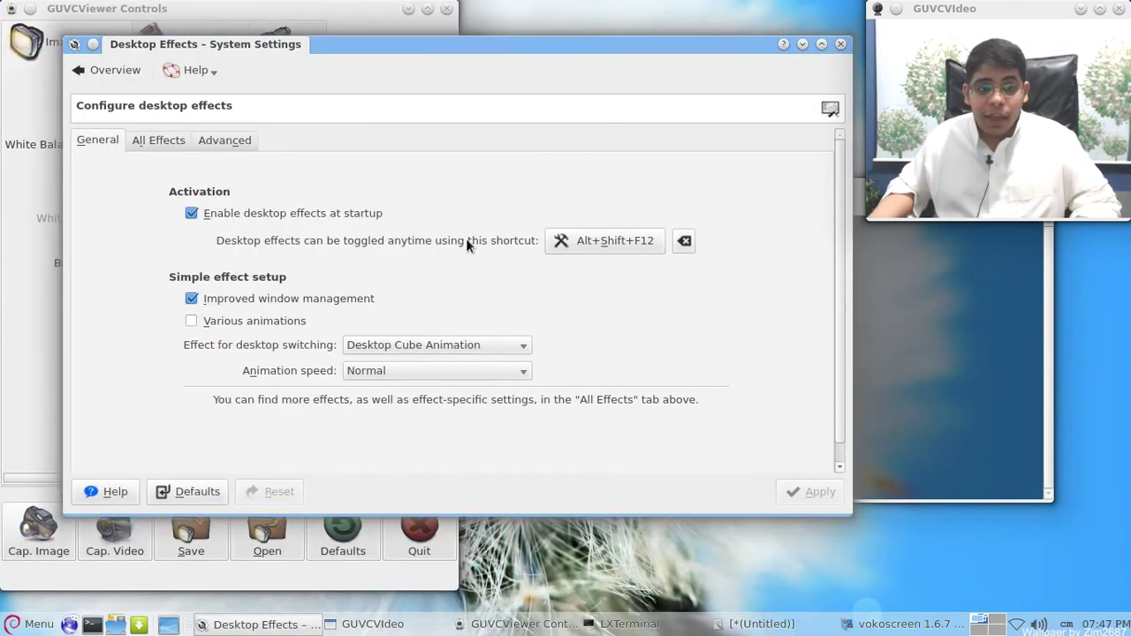
- Turn on Use OpenGL 2 Shaders in the advanced effect options, and turn it off again
click(147, 141)
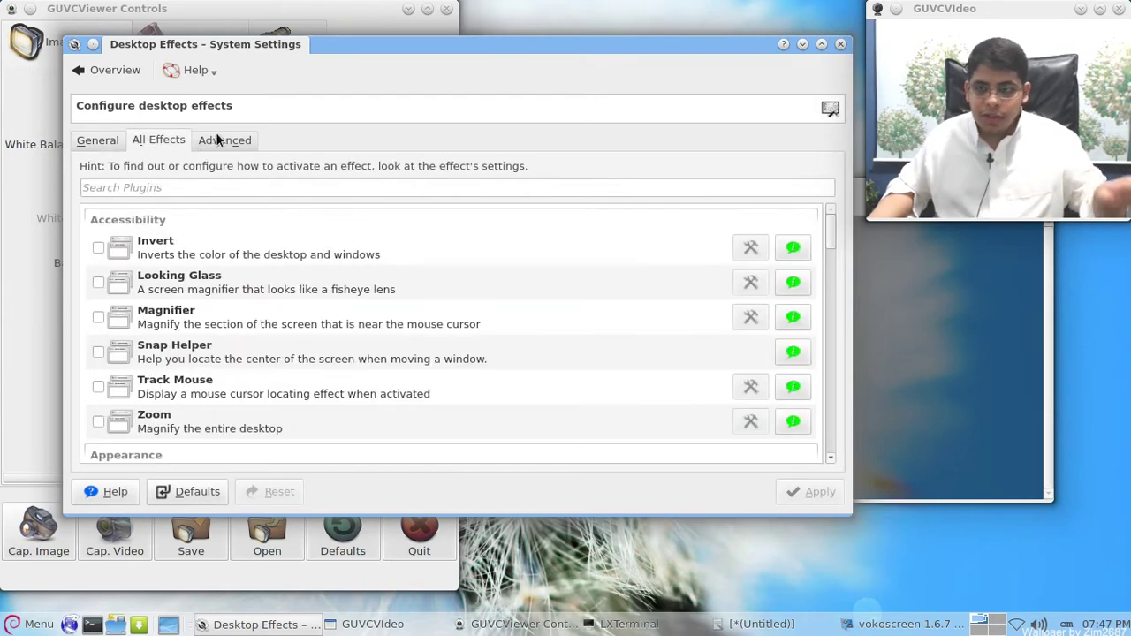
click(221, 140)
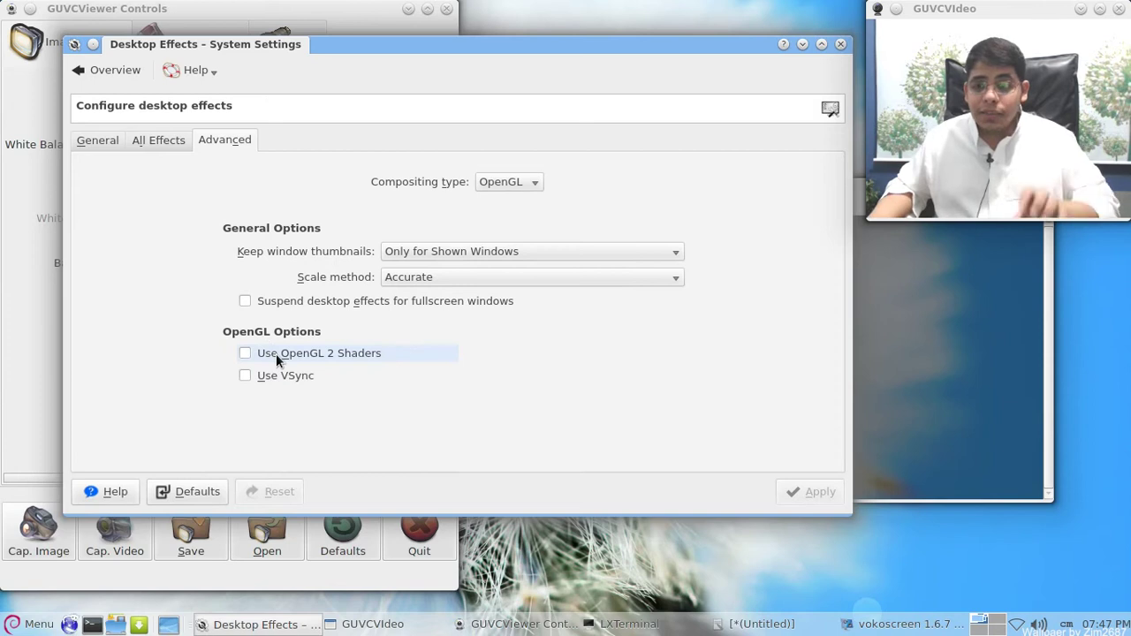
click(247, 353)
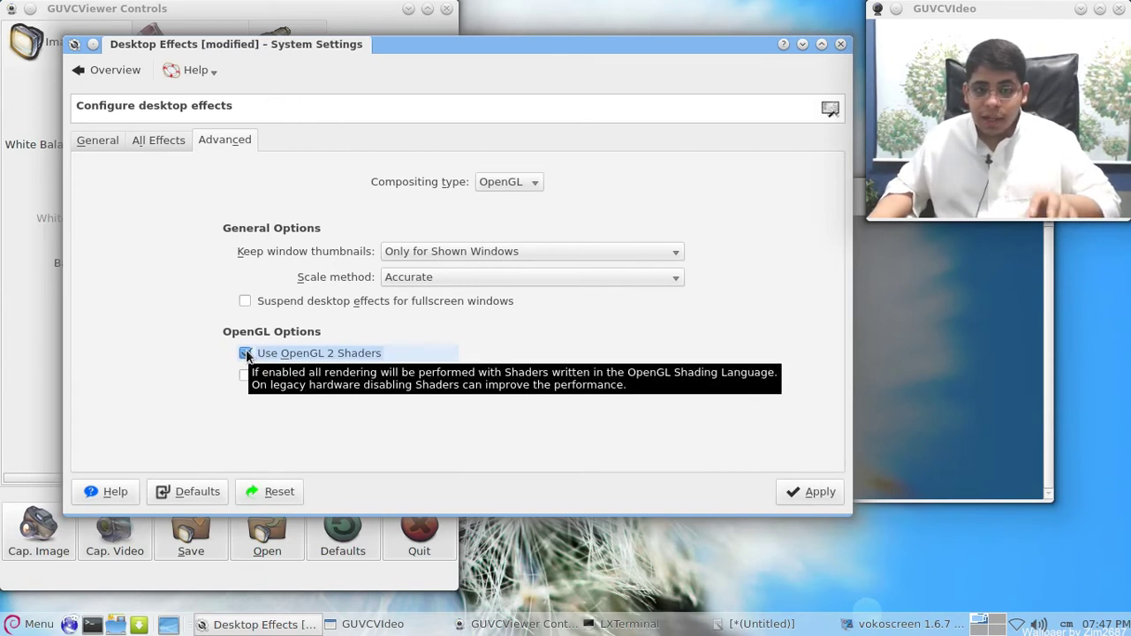
click(247, 353)
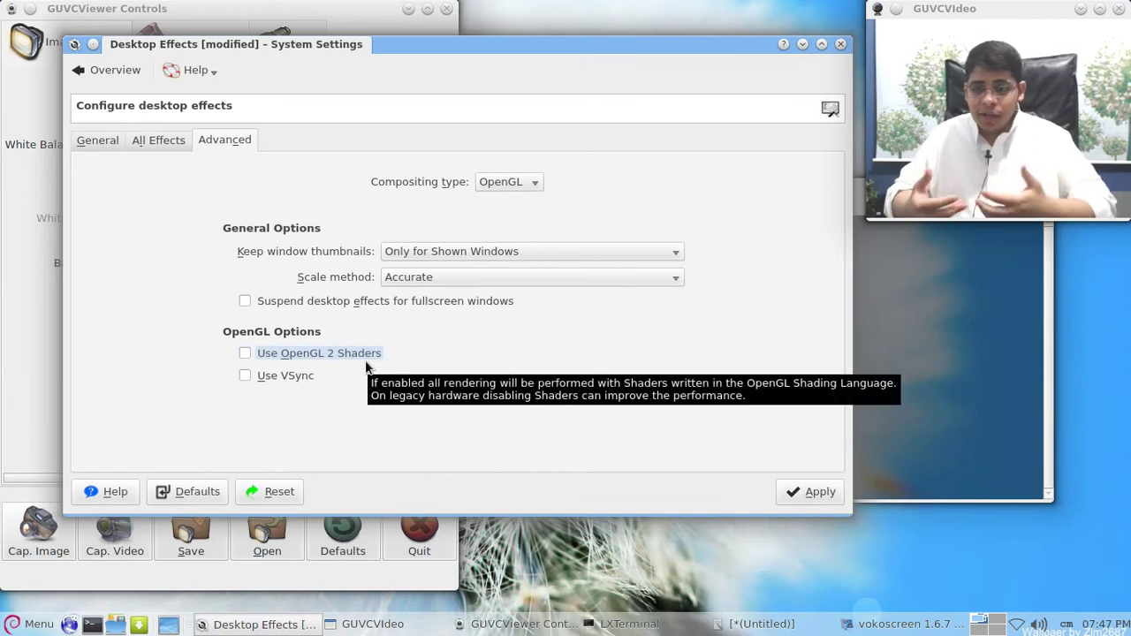
- Check the notes, and locate the Desktop Cube and Desktop Cube Animation effects in the full effects list
click(140, 138)
click(762, 624)
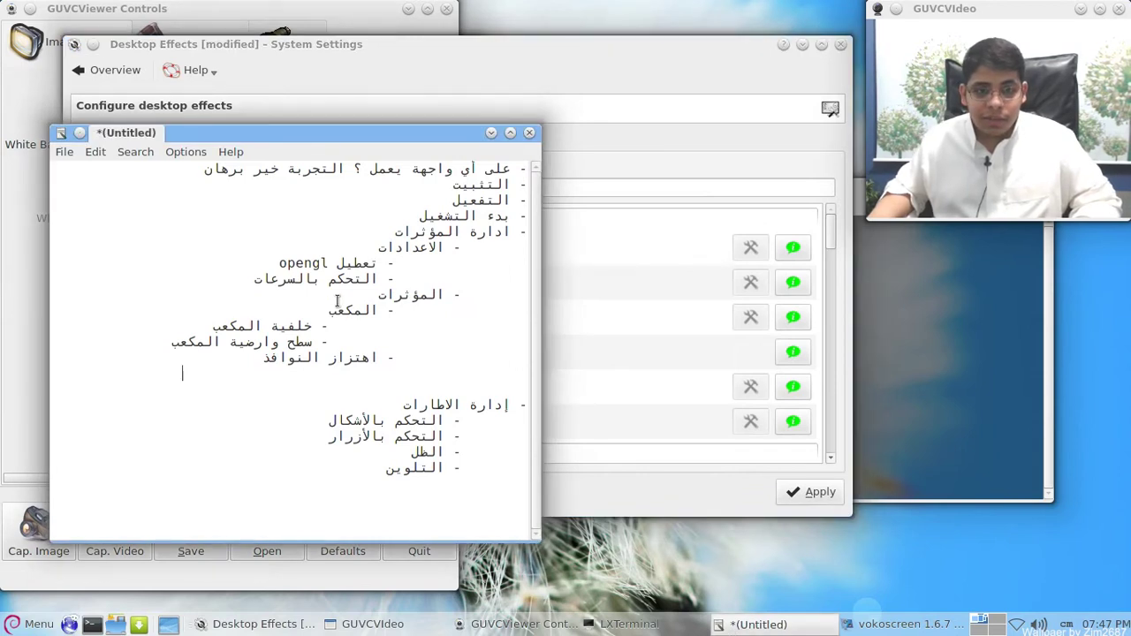
click(710, 256)
scroll(690, 322, down, 15)
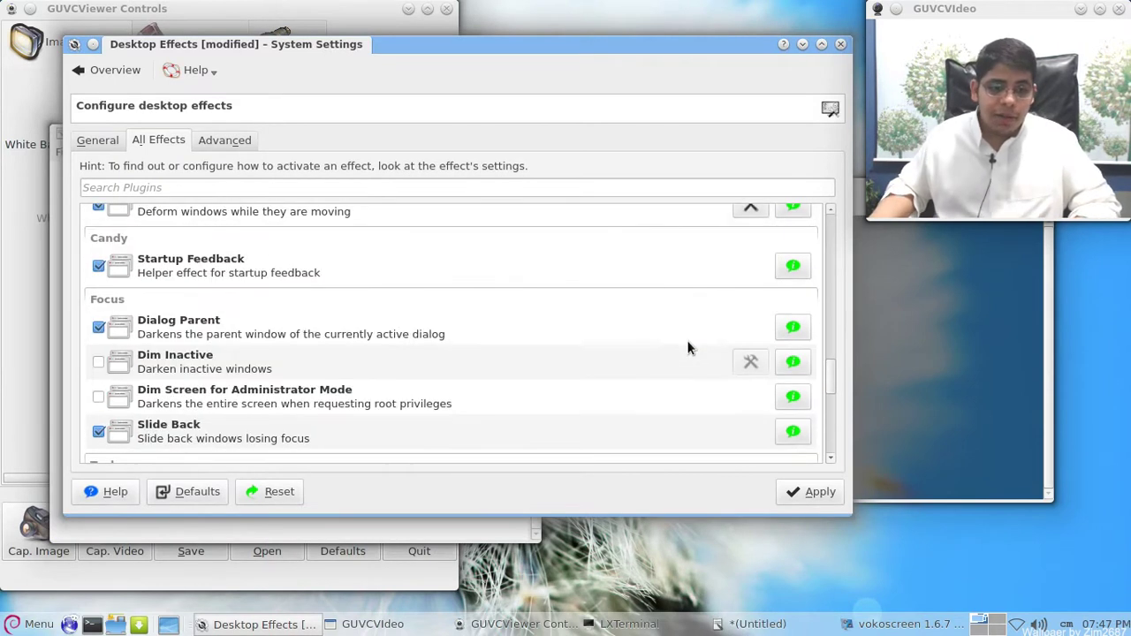
scroll(691, 348, down, 3)
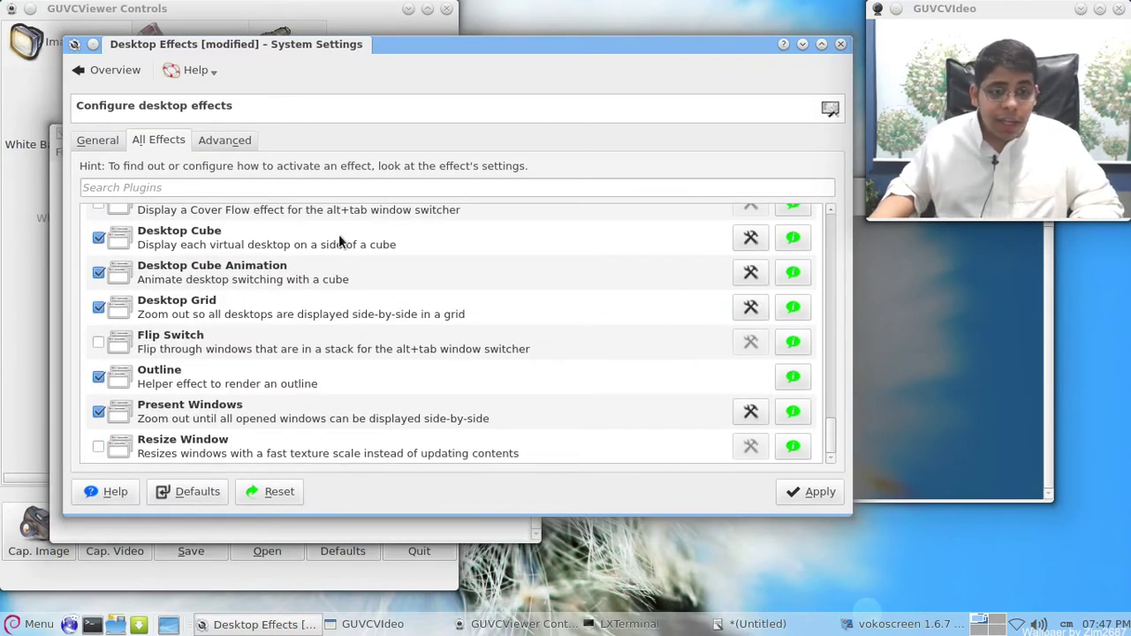
click(202, 236)
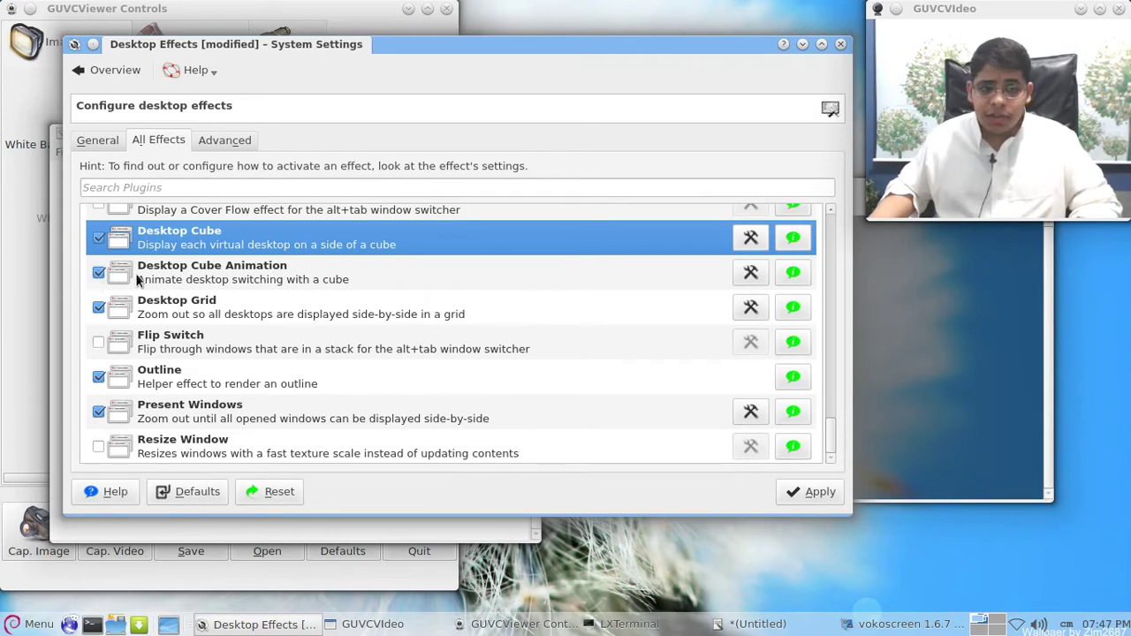
click(205, 281)
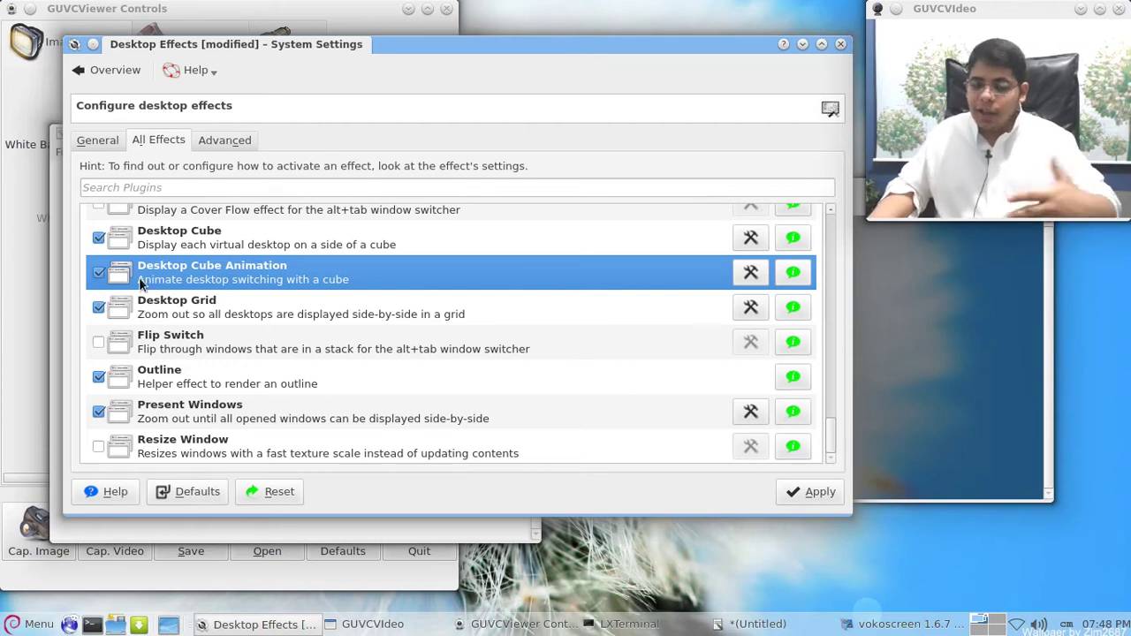
- Switch to other virtual desktops to preview the cube animation, and return to the first desktop
click(998, 622)
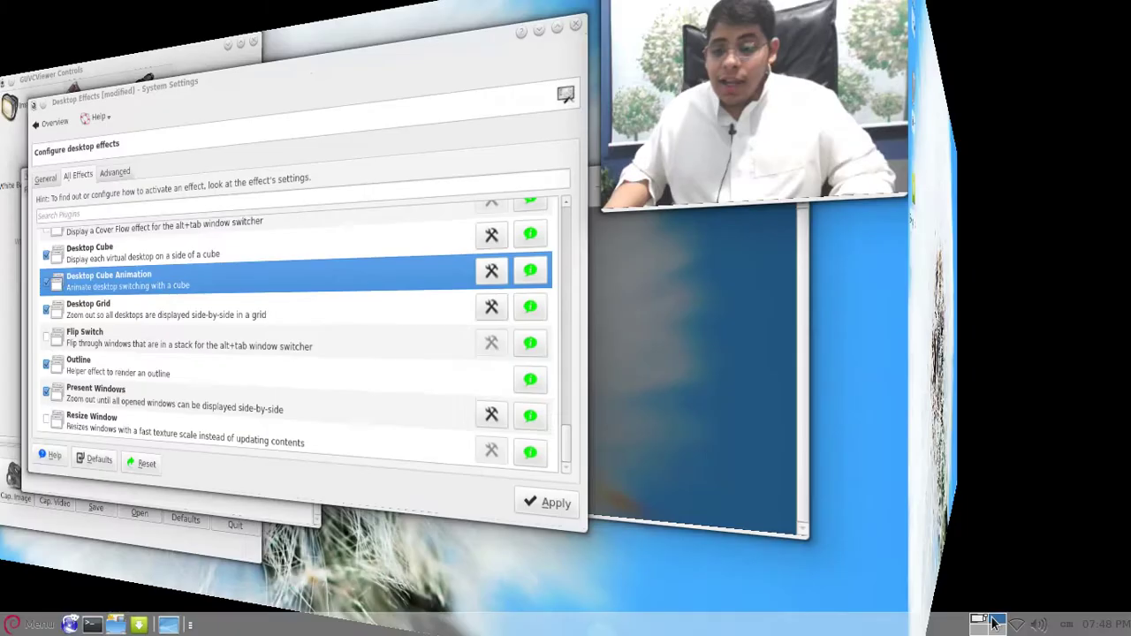
click(995, 633)
click(995, 631)
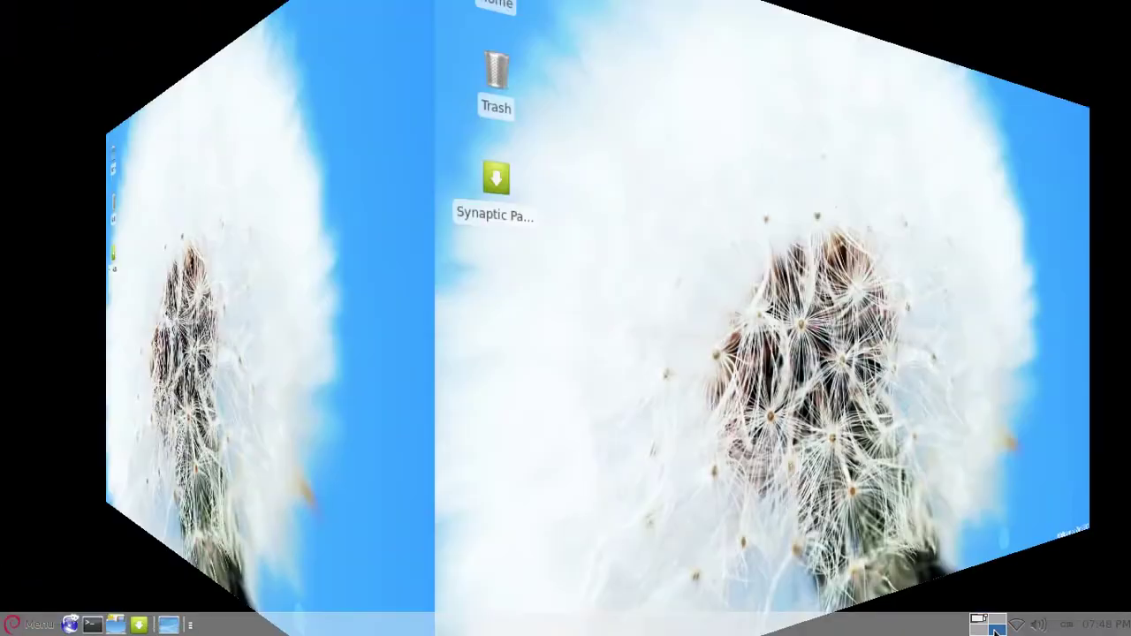
click(980, 626)
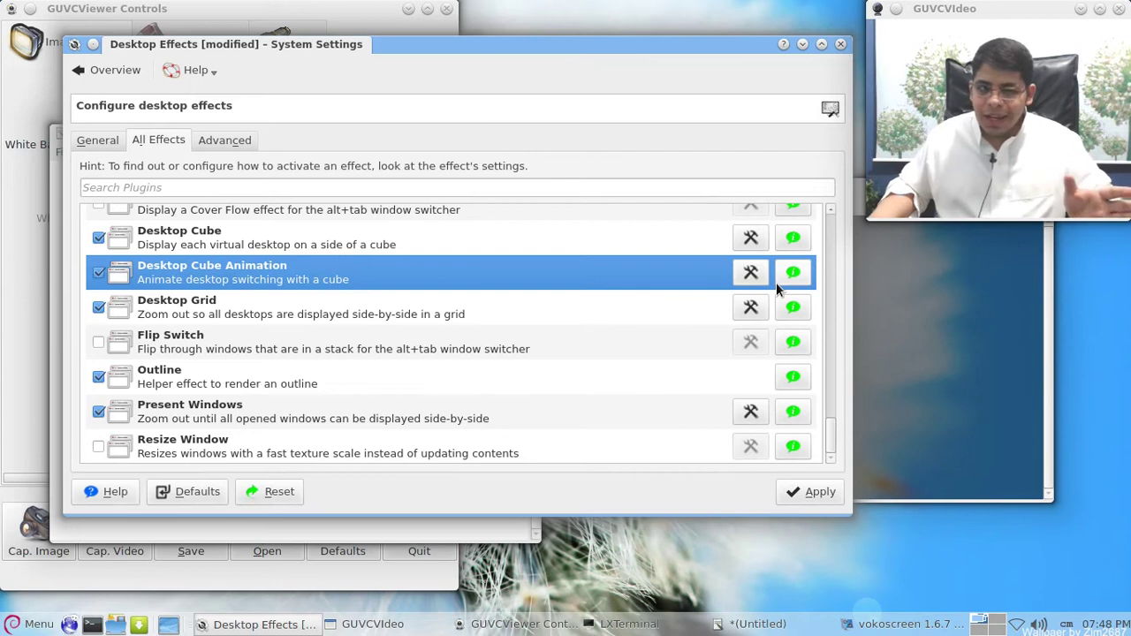
- Assign Alt+Space as the custom activation shortcut of the Desktop Cube effect, and apply the desktop effects changes
click(742, 235)
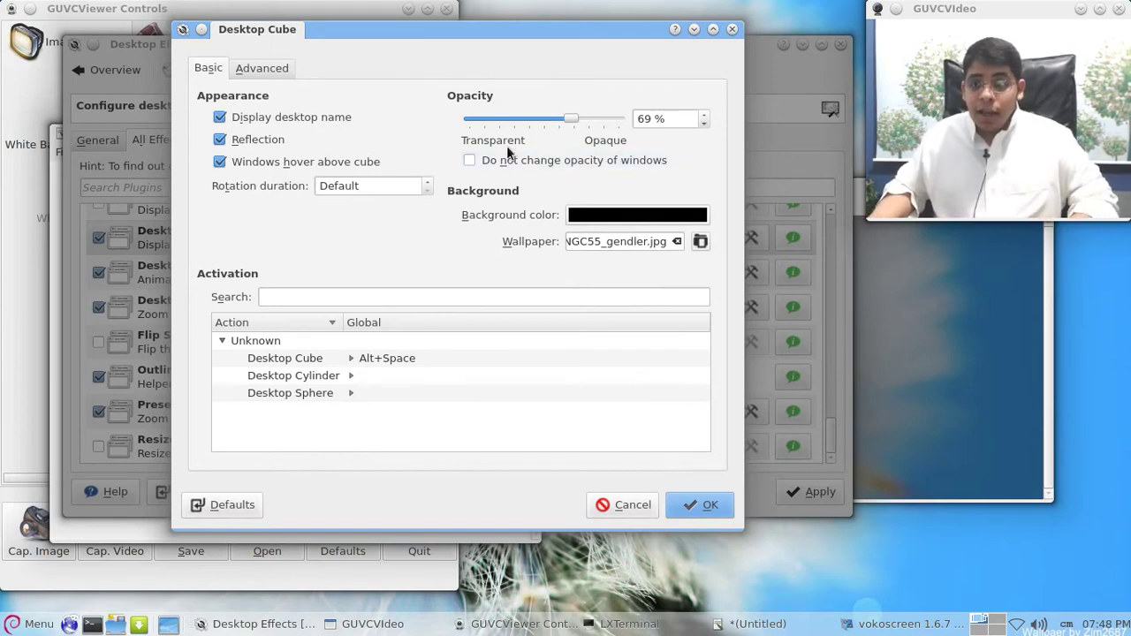
click(291, 358)
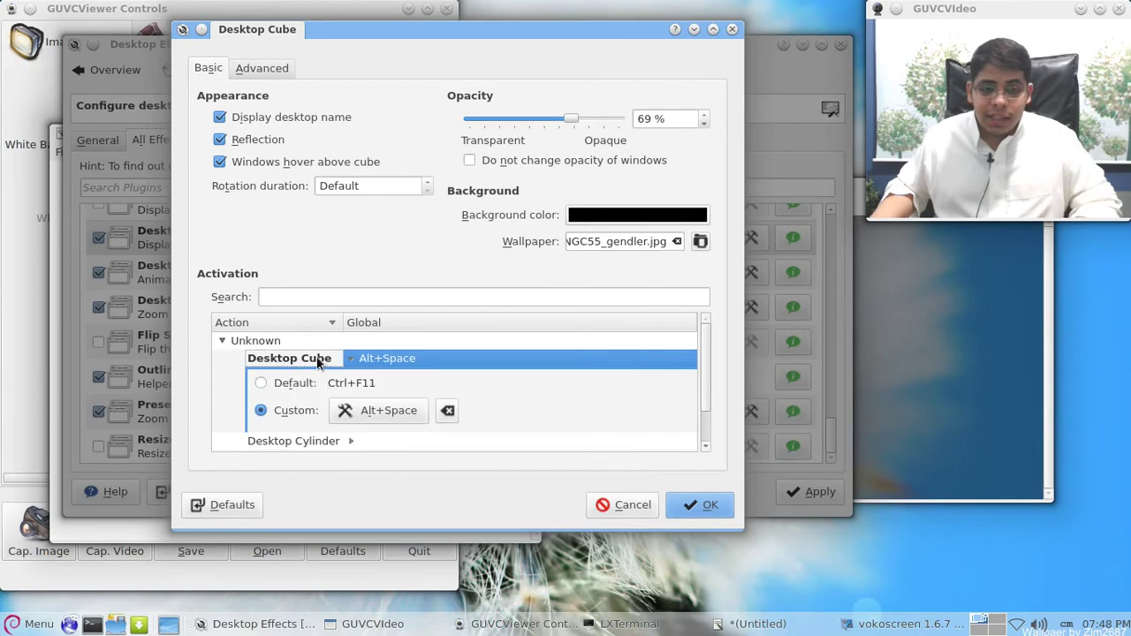
click(261, 383)
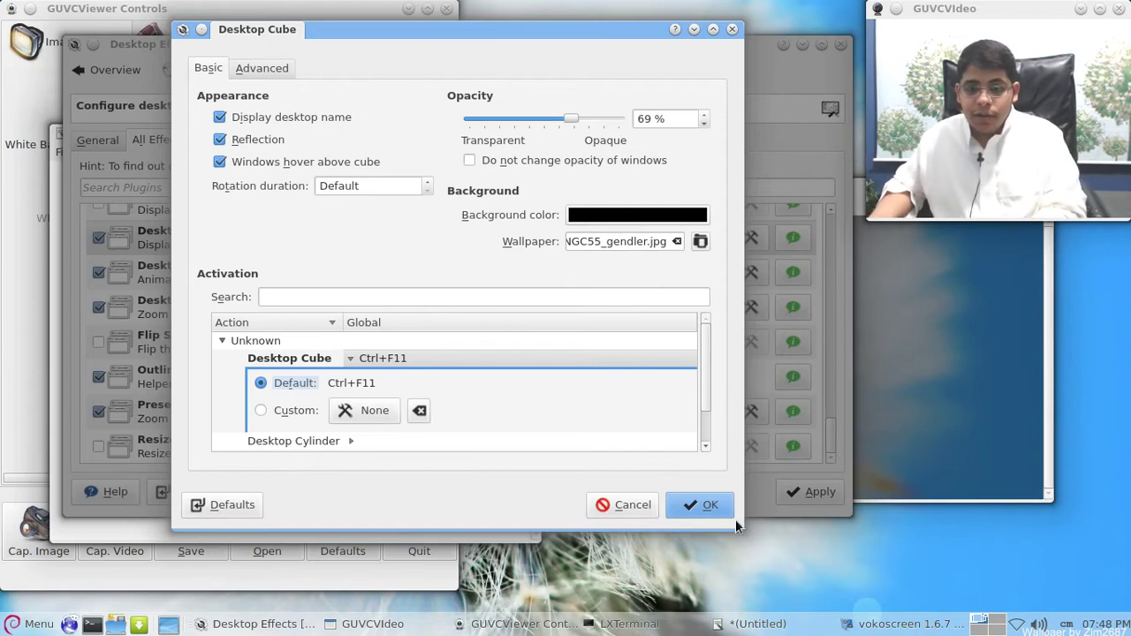
click(278, 414)
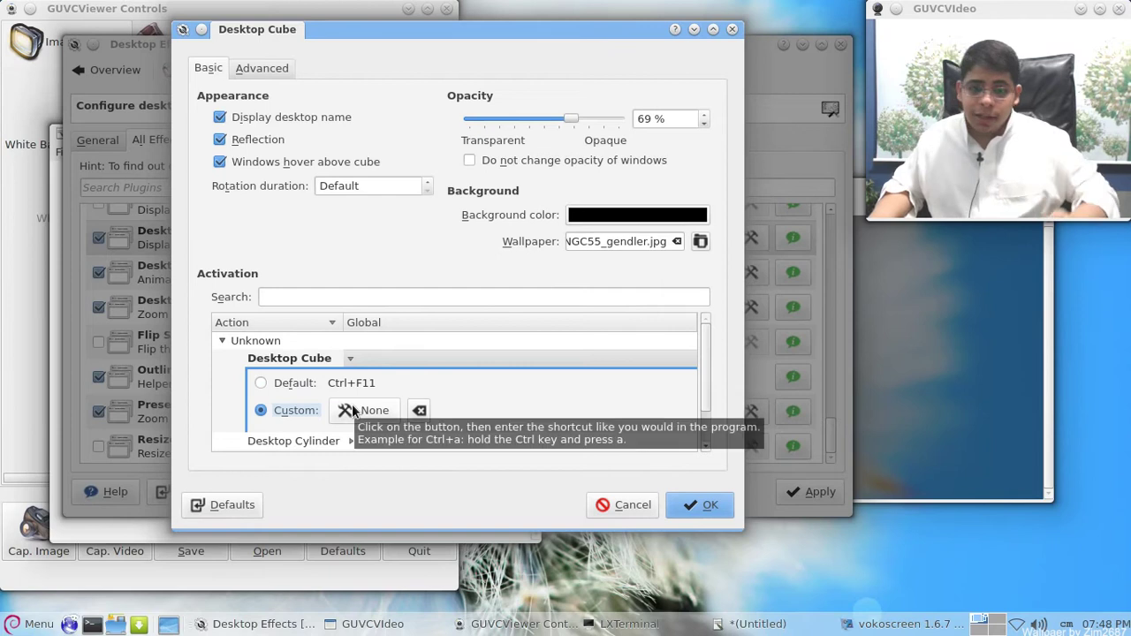
click(352, 412)
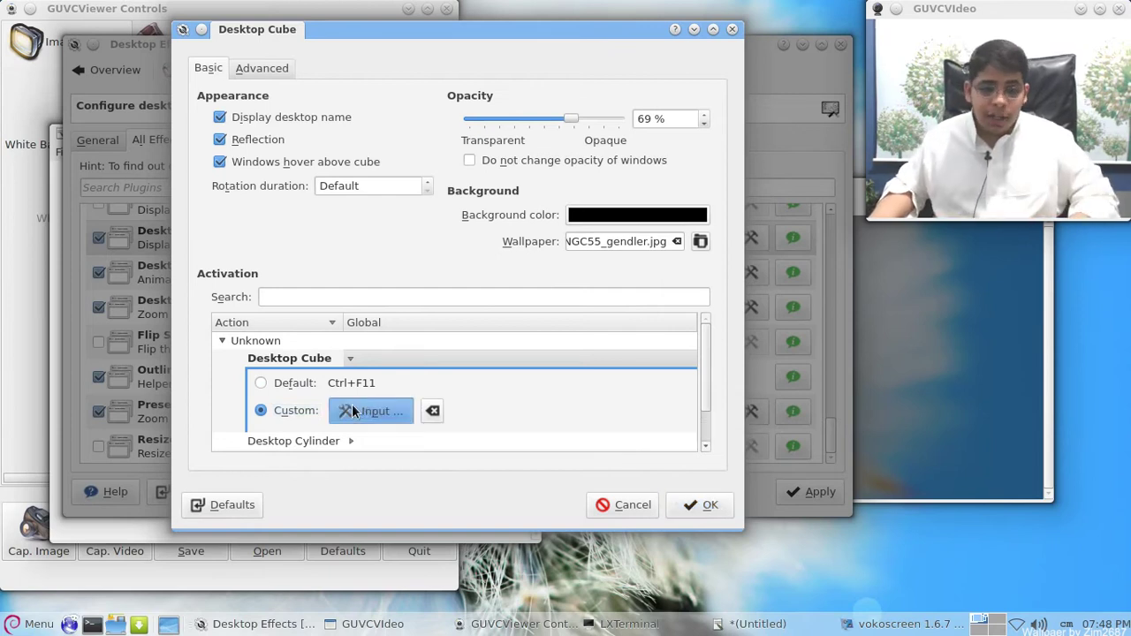
key(alt+space)
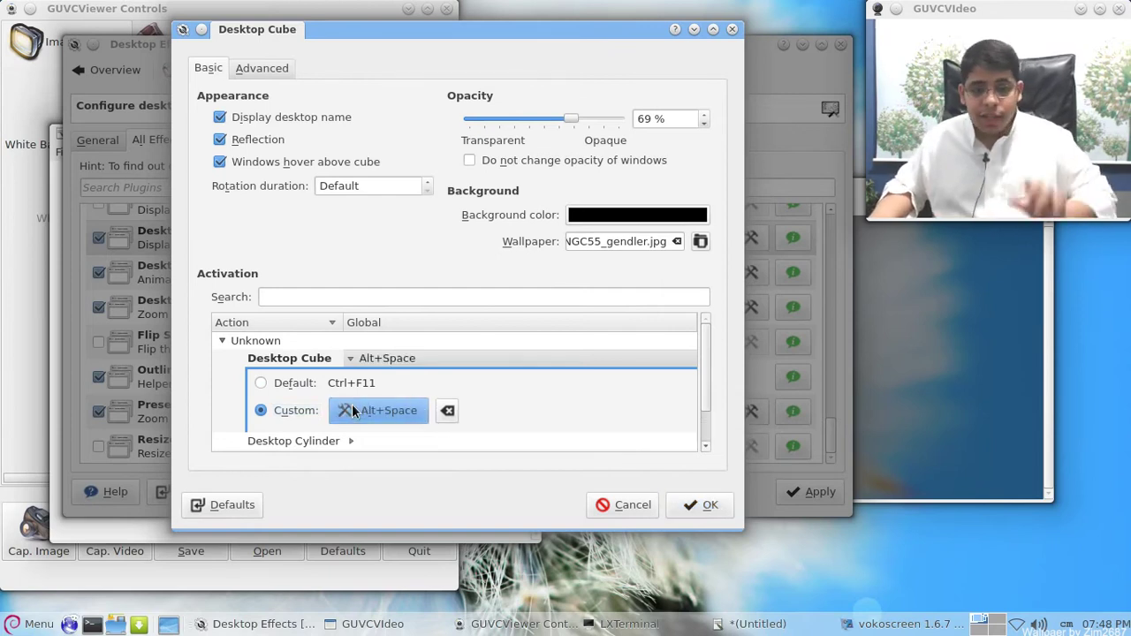
click(712, 505)
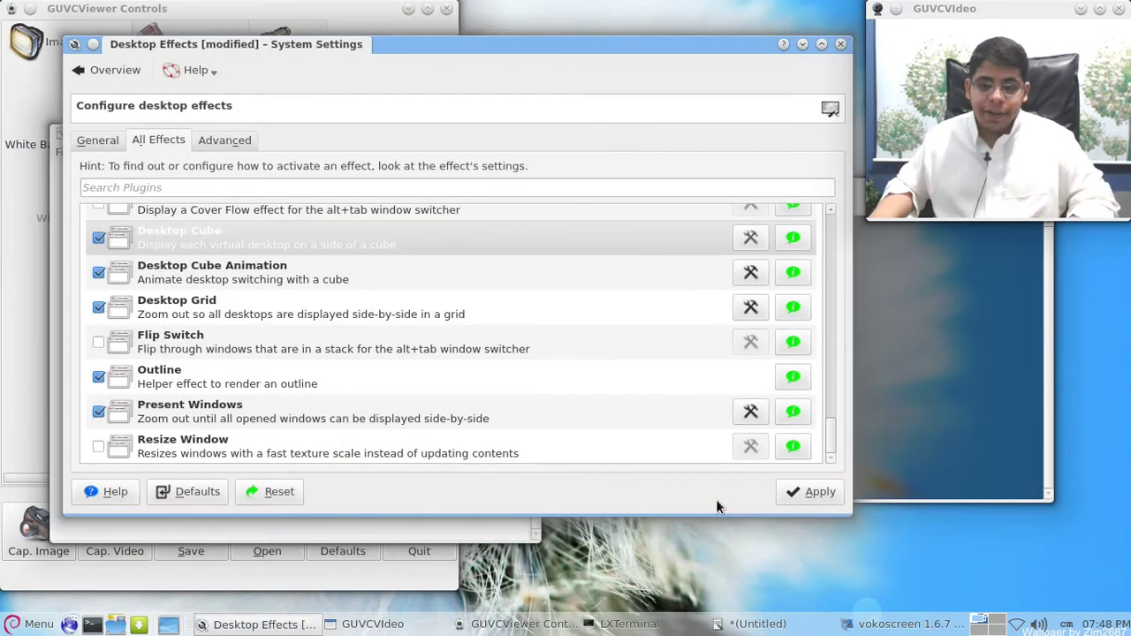
click(822, 497)
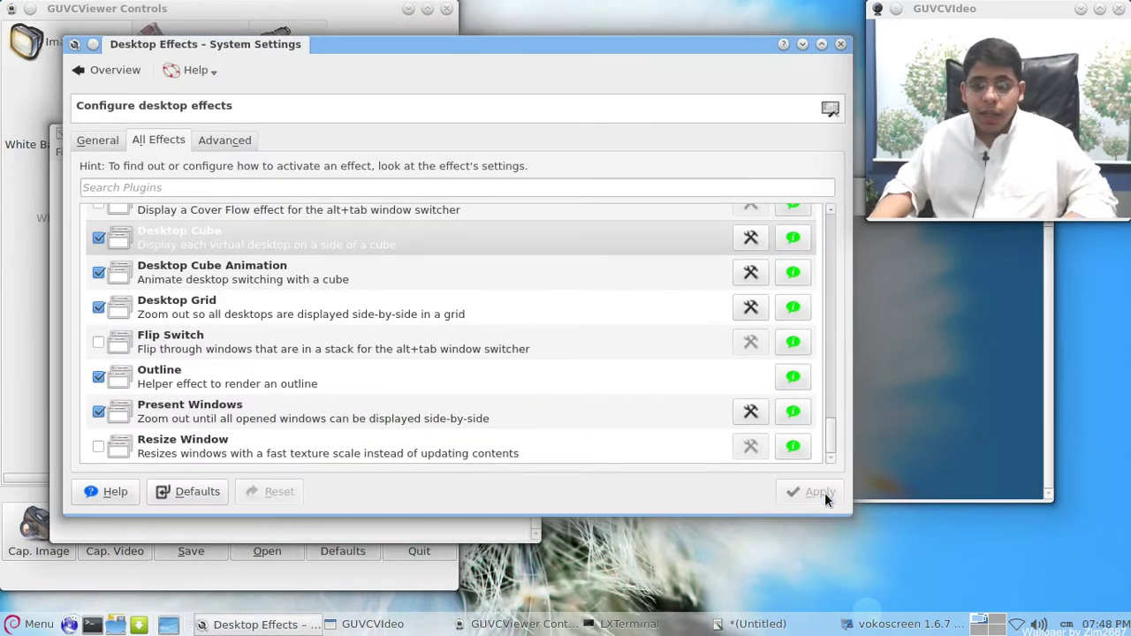
- Test the desktop cube with its activation shortcut, exit it, and reopen the Desktop Cube effect's settings
key(alt+space)
key(Escape)
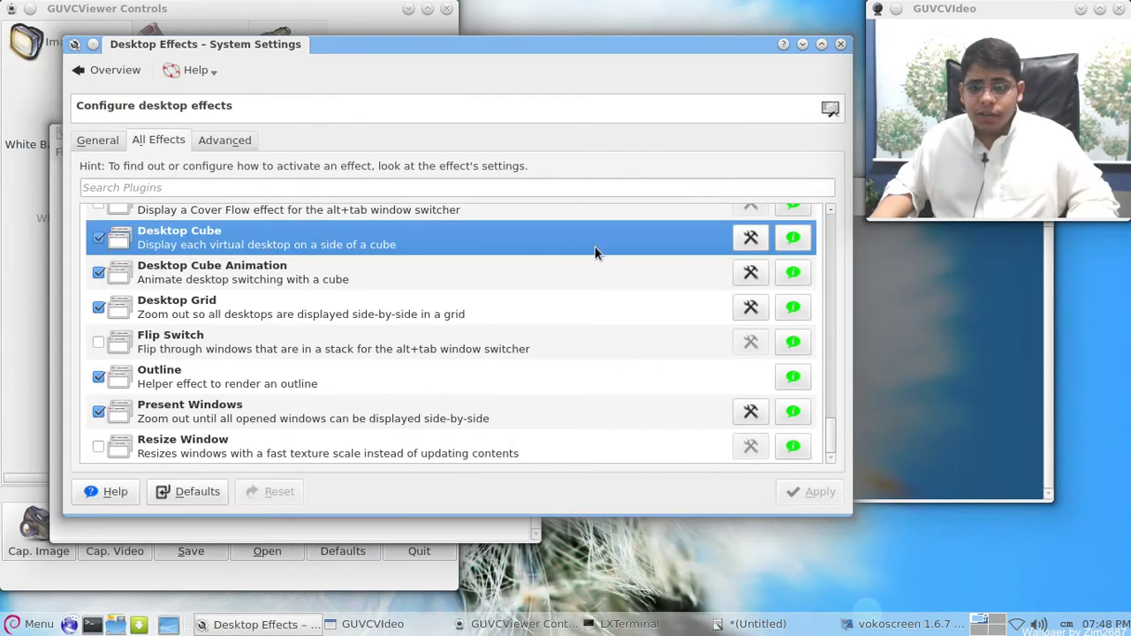
click(750, 240)
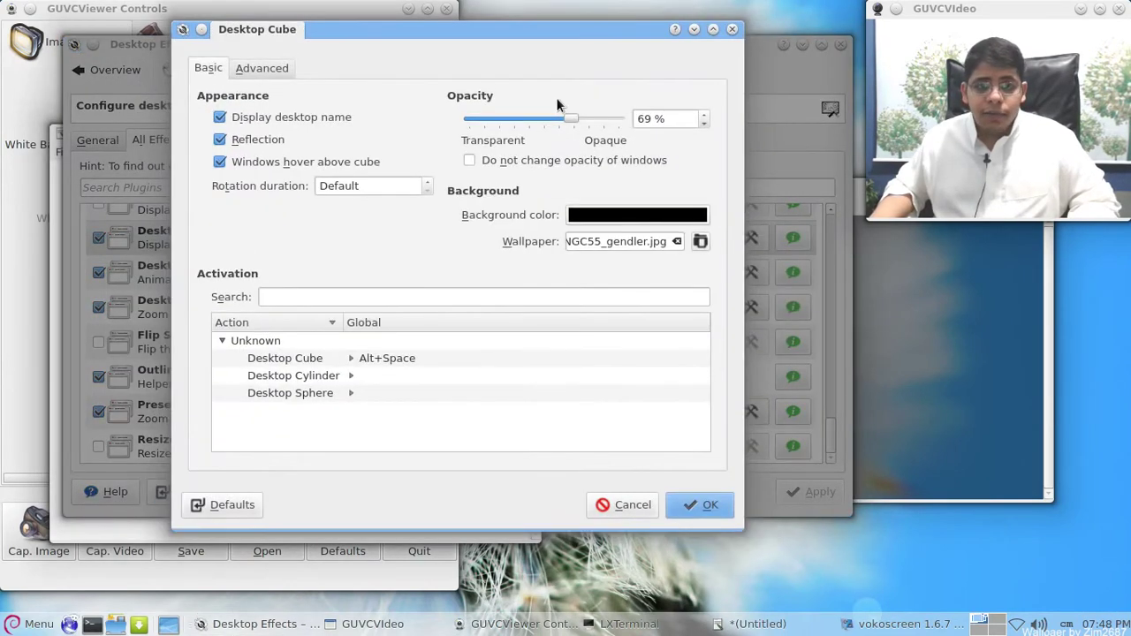
- Set the Desktop Cube opacity to 100 %, confirm the settings, and rotate the cube to preview it before returning to the desktop
scroll(572, 120, up, 10)
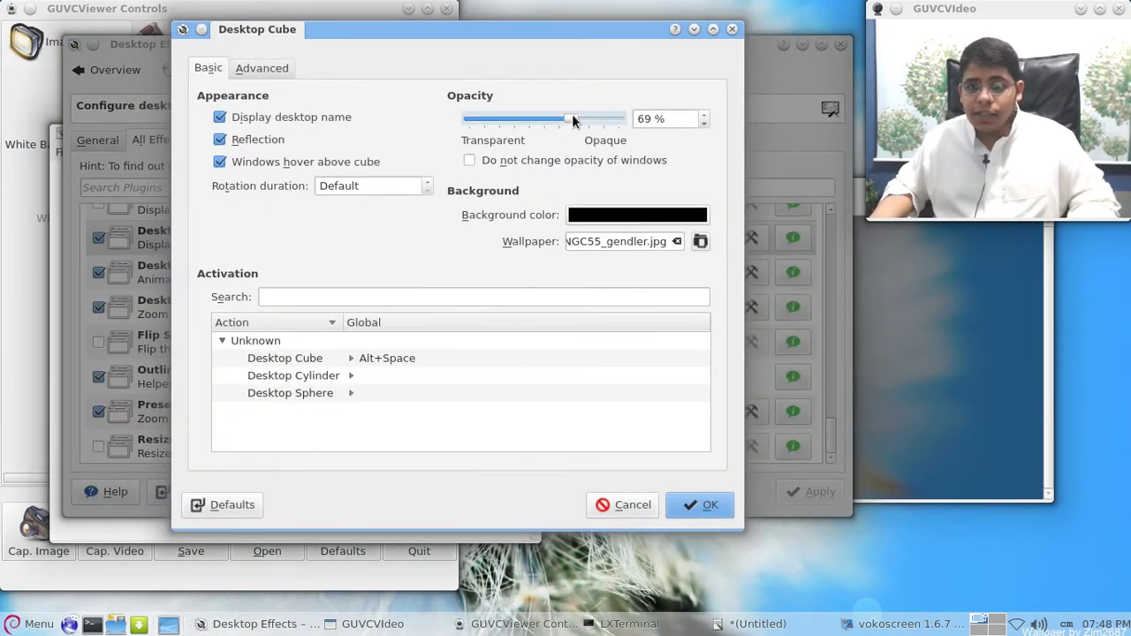
click(712, 505)
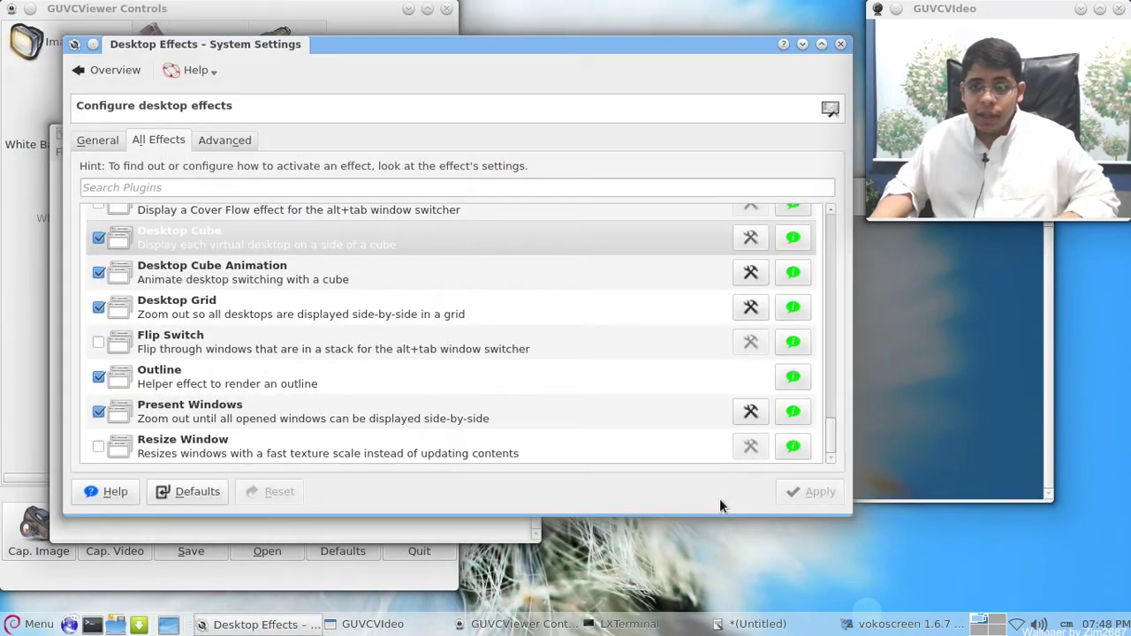
key(ctrl+F11)
drag(575, 429, 620, 416)
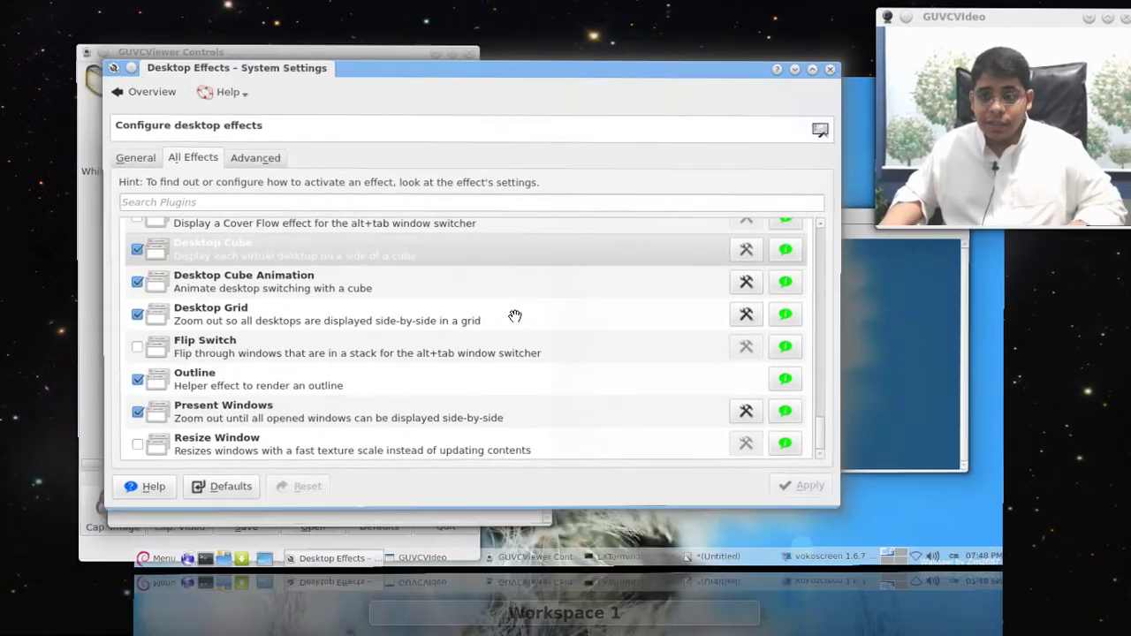
click(516, 315)
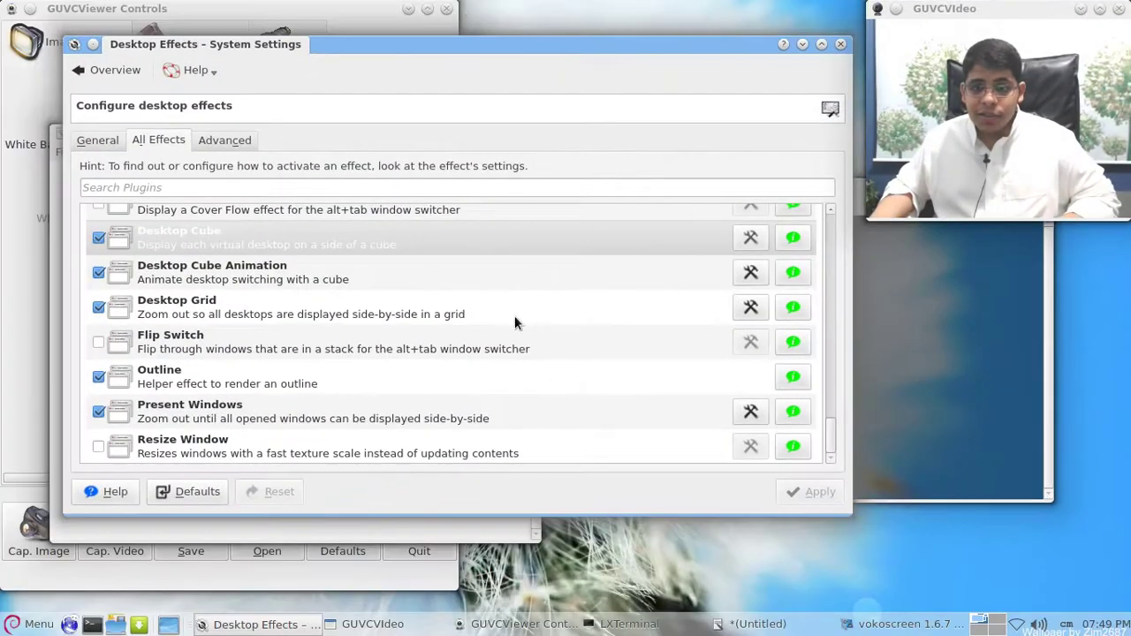
- Lower the Desktop Cube opacity to 63 %, confirm the settings, and preview the rotating cube before exiting it
click(750, 236)
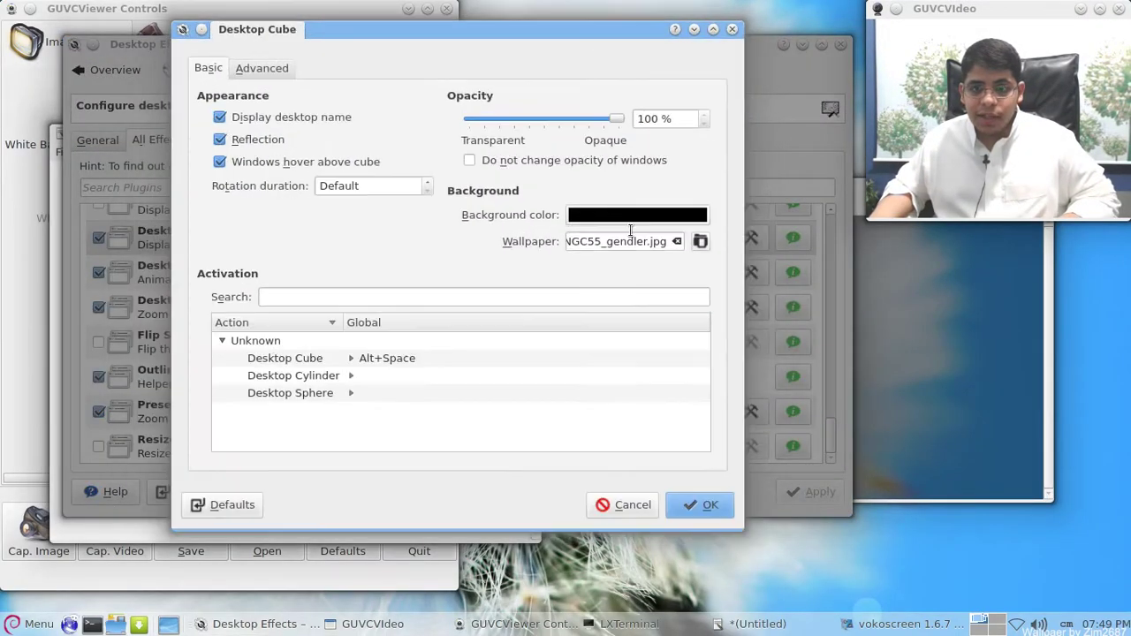
drag(609, 124, 555, 122)
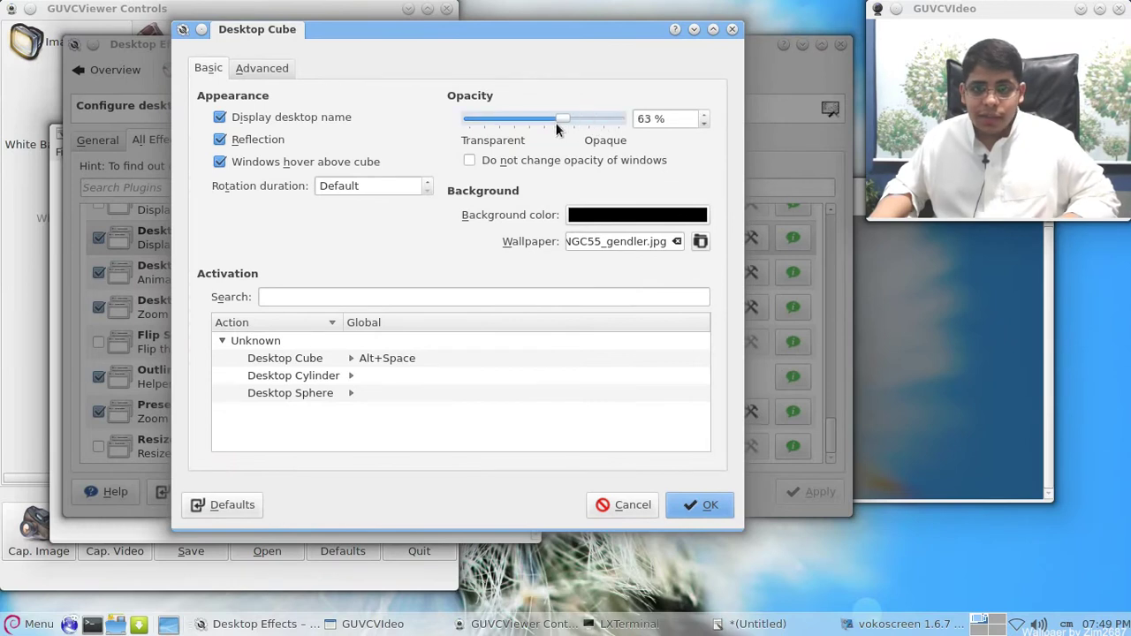
click(678, 501)
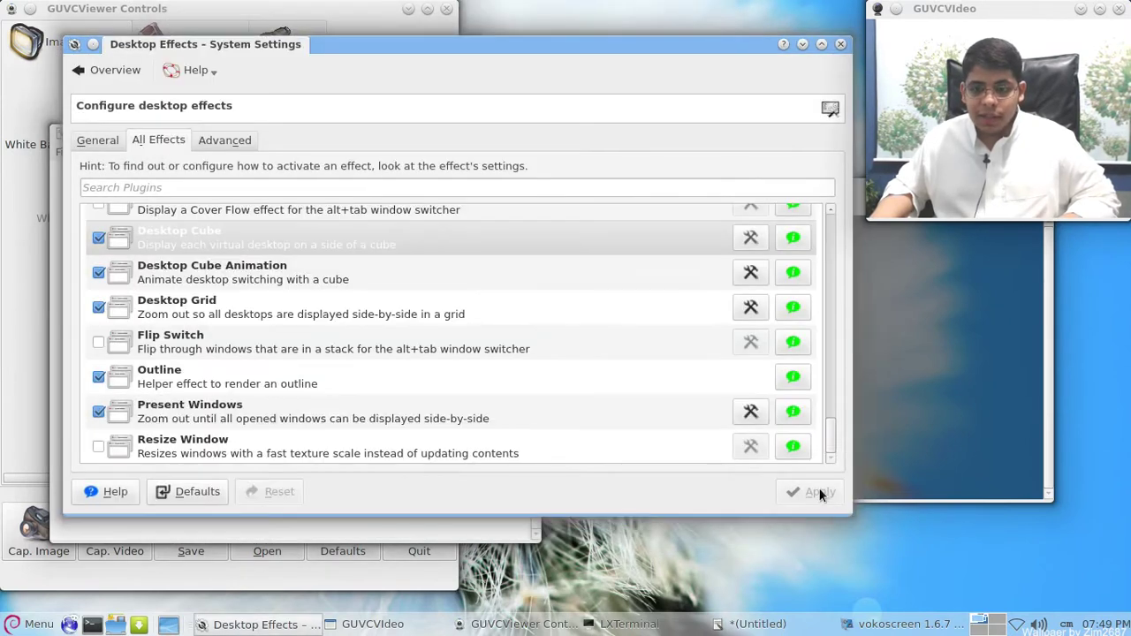
key(ctrl+F11)
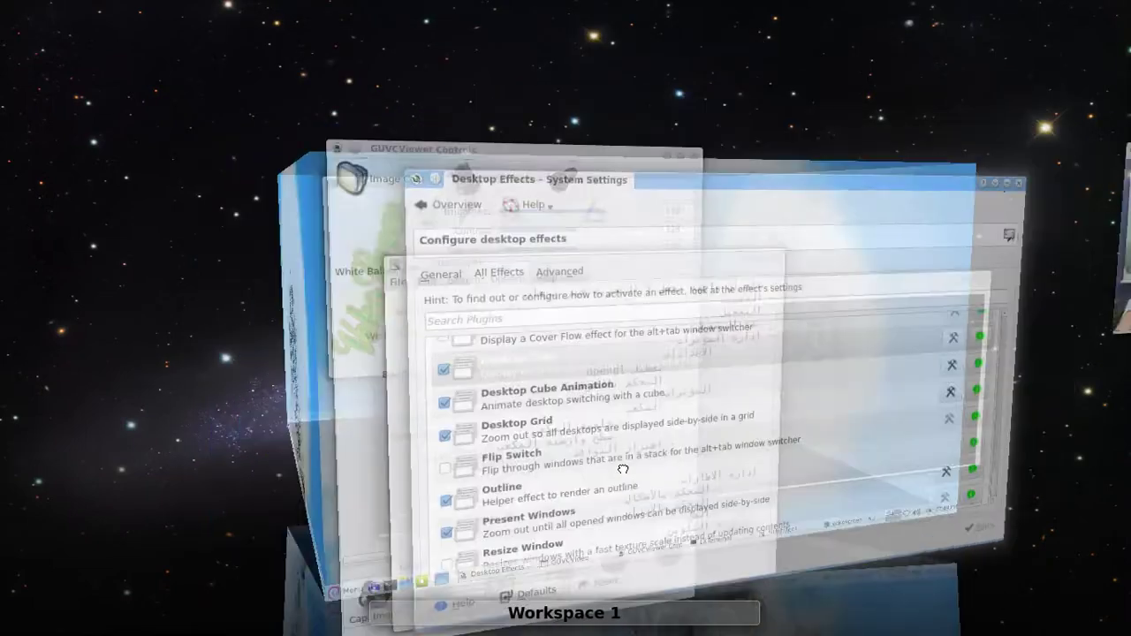
drag(623, 469, 545, 424)
click(533, 341)
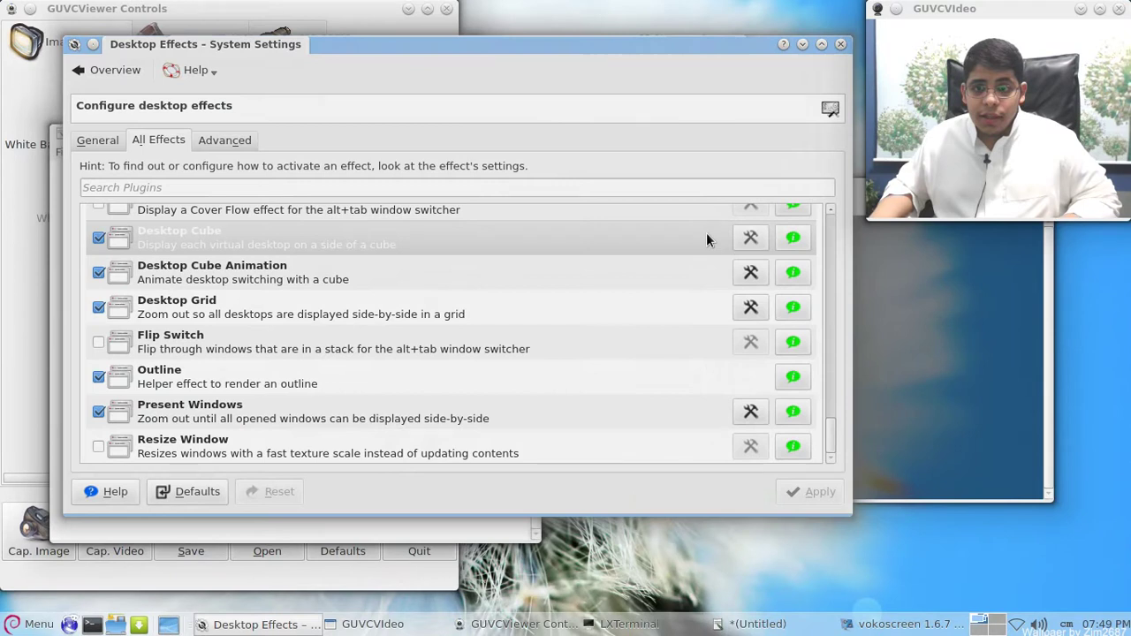
- Set the Desktop Cube opacity to 76 % and briefly show the cube with its Alt+Space shortcut
click(750, 238)
click(576, 120)
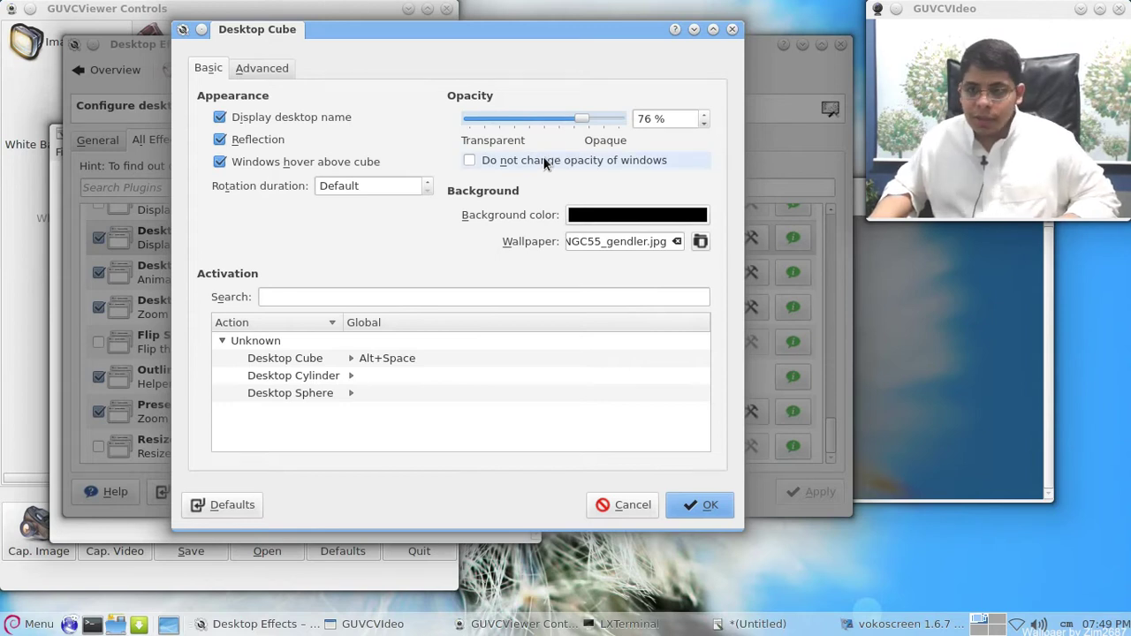
key(alt+space)
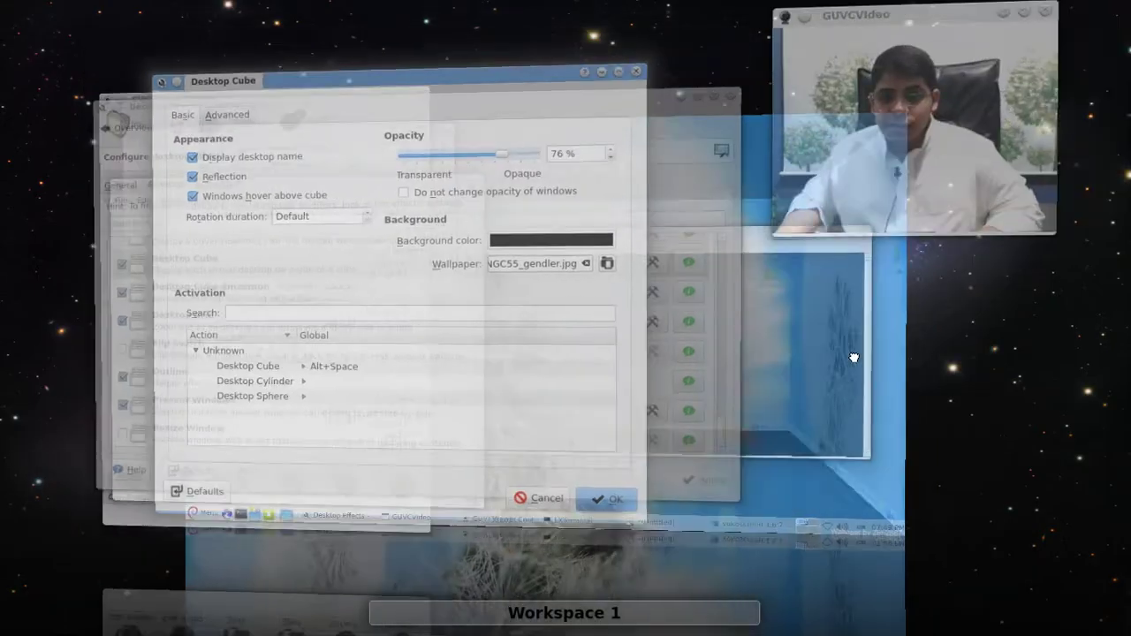
click(523, 183)
- Enable "Do not change opacity of windows" for the Desktop Cube, confirm, and preview the cube before exiting it
click(521, 162)
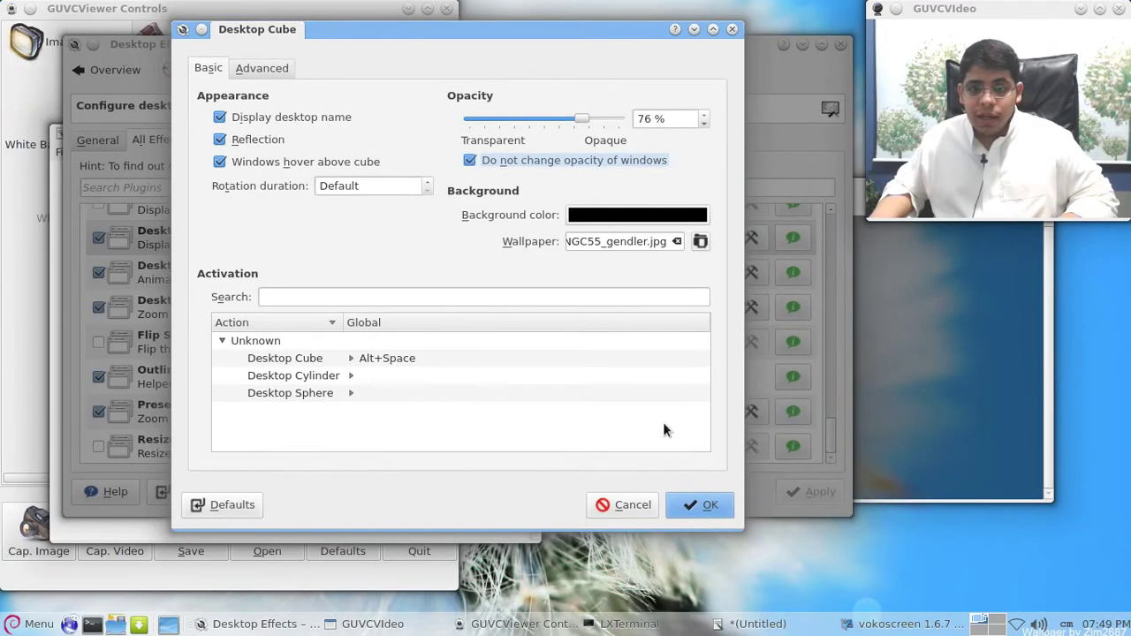
click(699, 504)
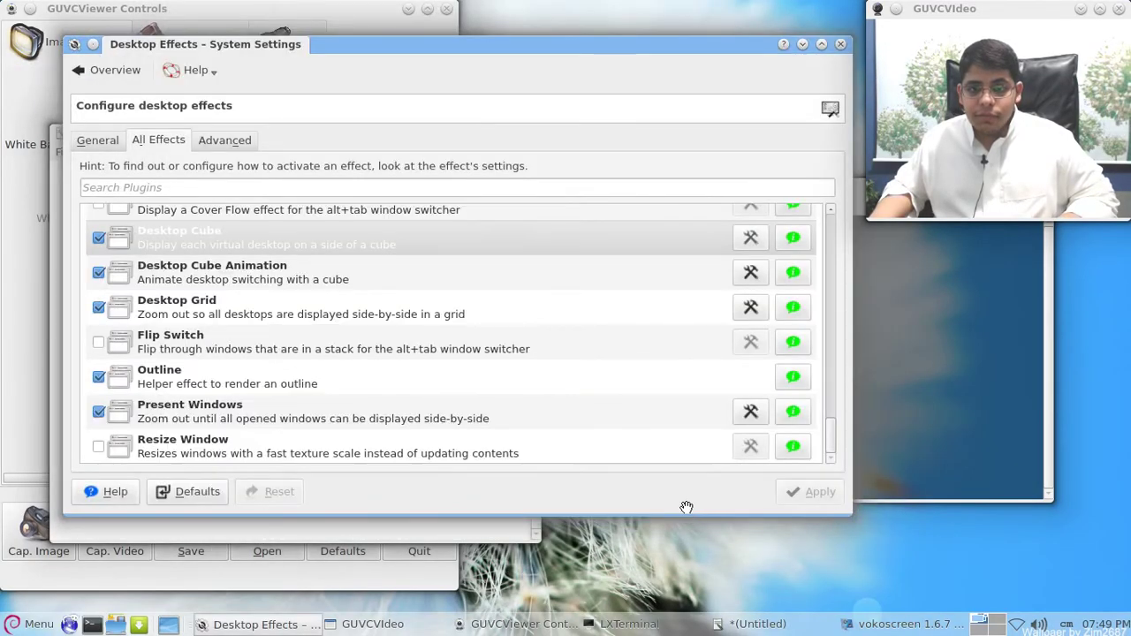
key(alt+space)
drag(686, 507, 654, 327)
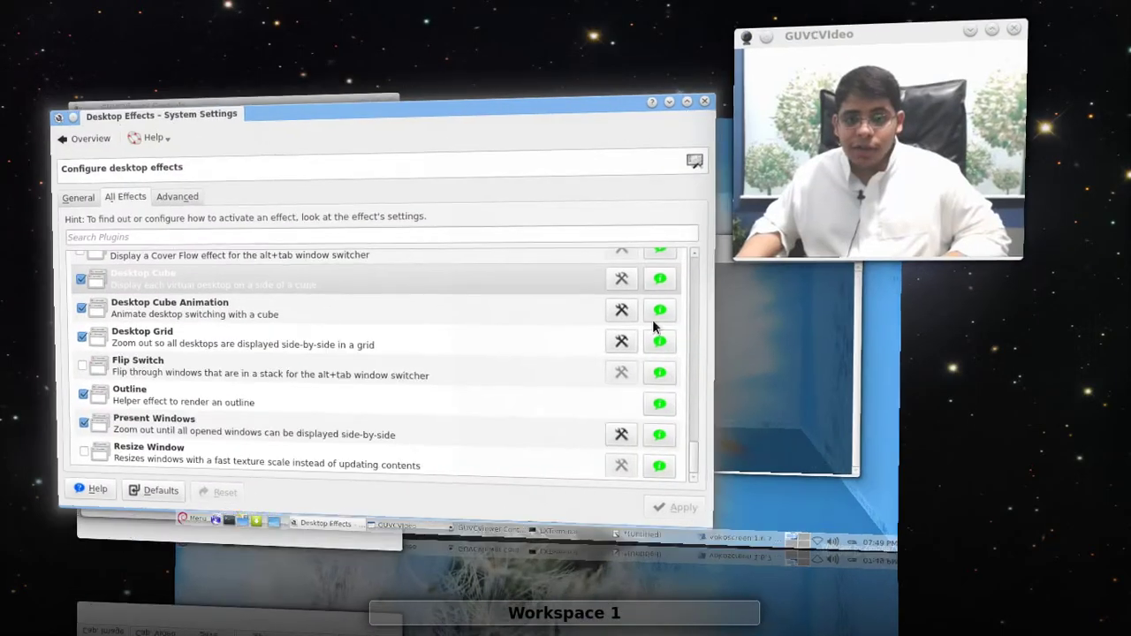
click(654, 327)
- Disable "Do not change opacity of windows", Display desktop name, Reflection and Windows hover above cube for the Desktop Cube, and confirm
click(750, 238)
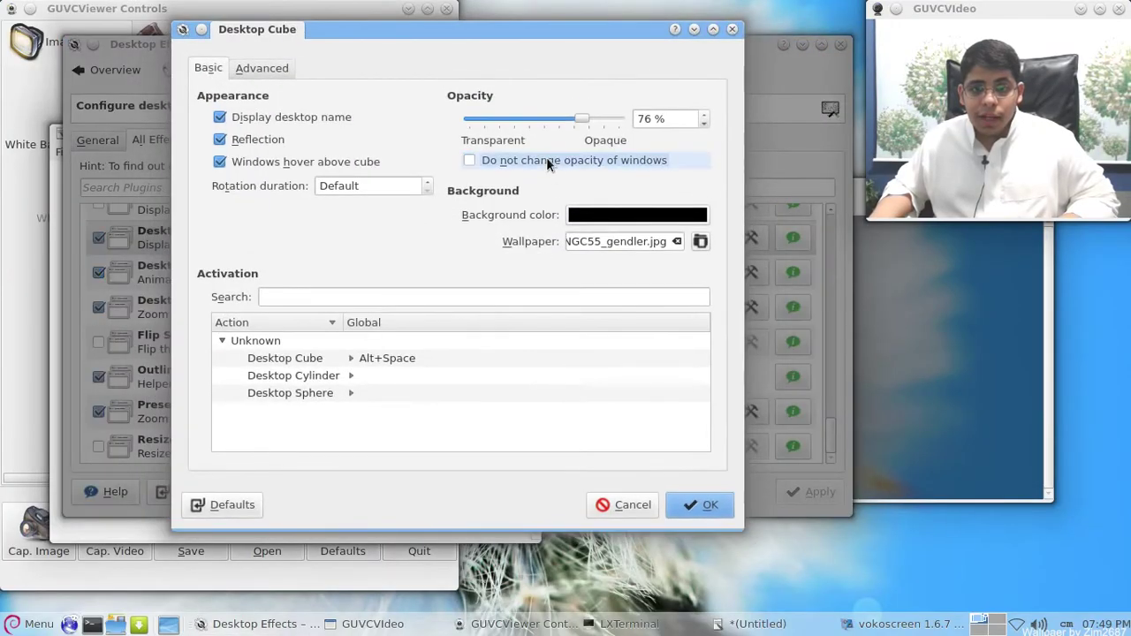
click(264, 137)
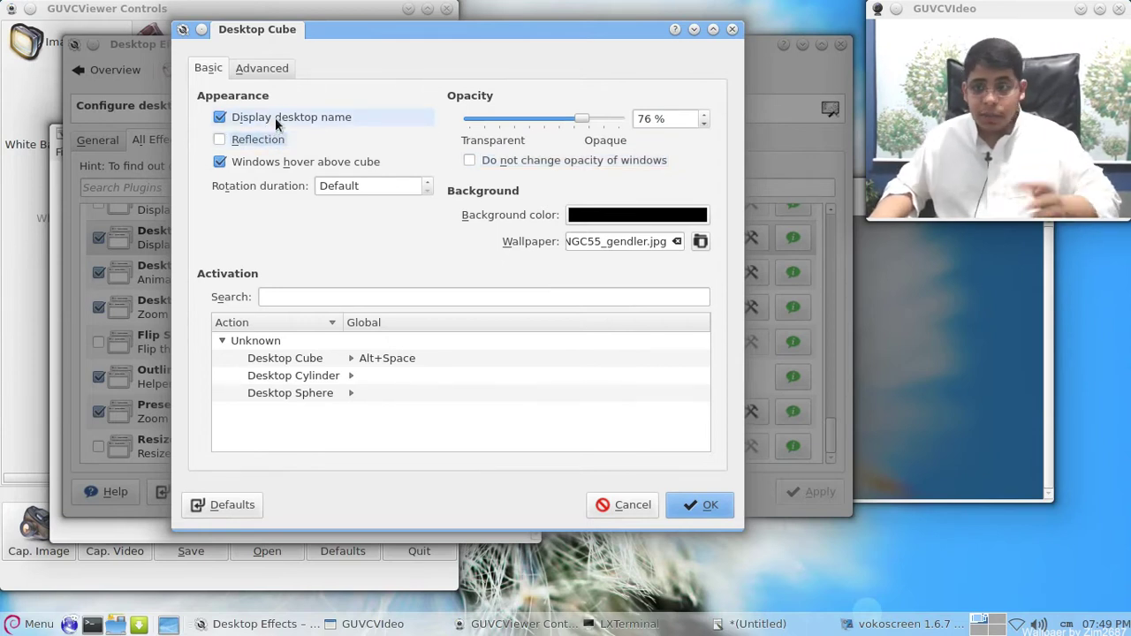
click(275, 118)
click(275, 167)
click(690, 506)
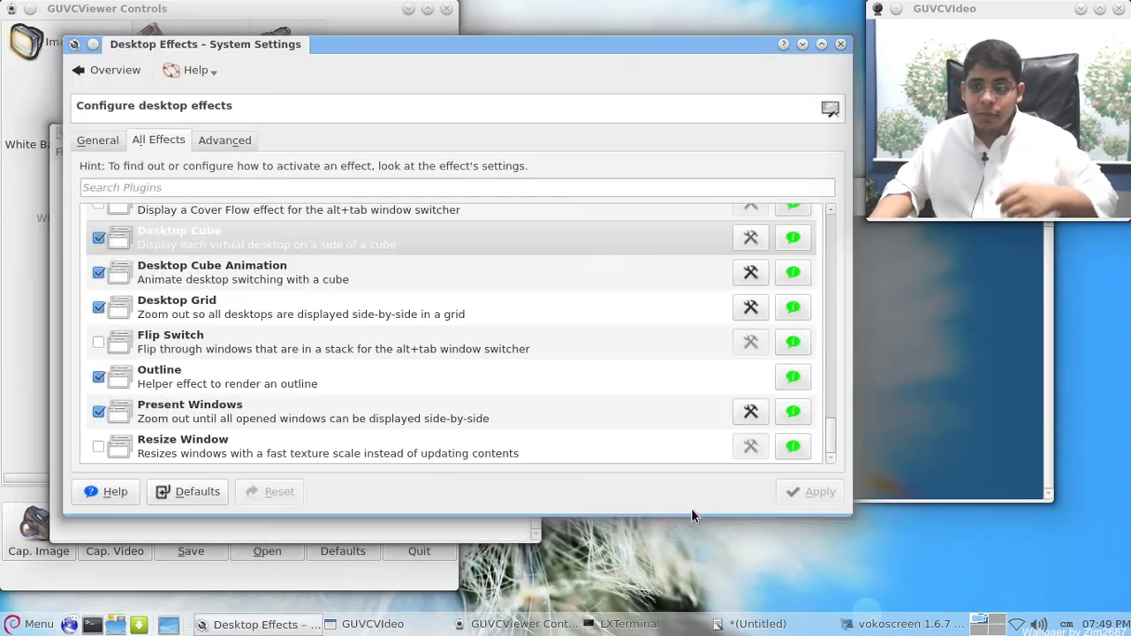
- Rotate the desktop cube to examine its sides and top cap without the appearance options, and return to the first workspace
key(ctrl+F11)
drag(651, 469, 904, 531)
drag(570, 423, 475, 268)
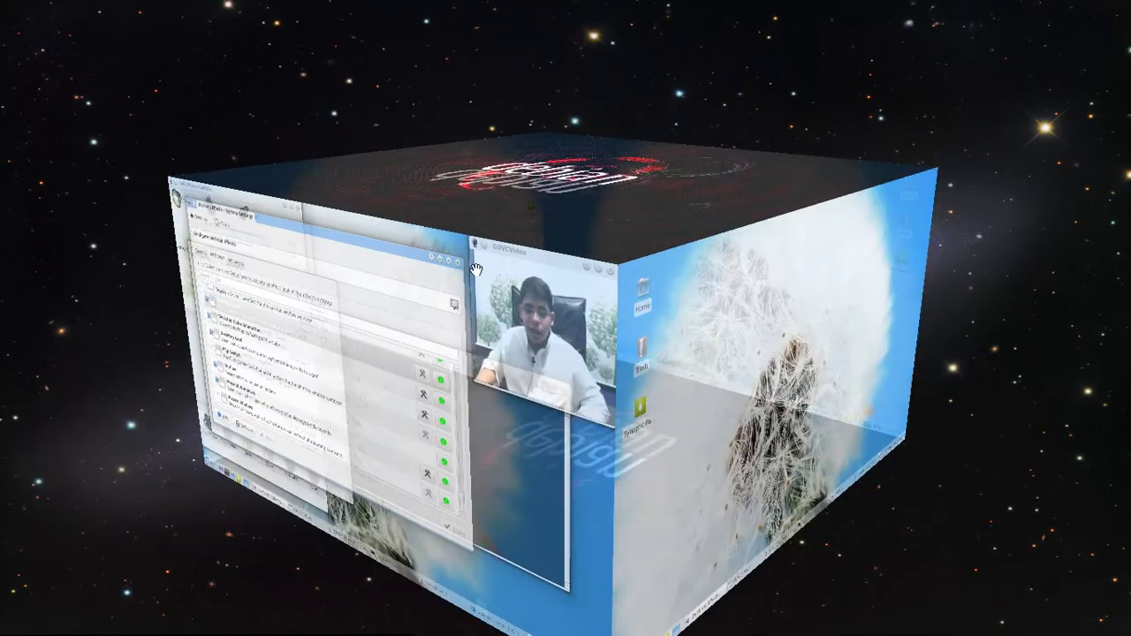
drag(456, 212, 705, 259)
click(704, 259)
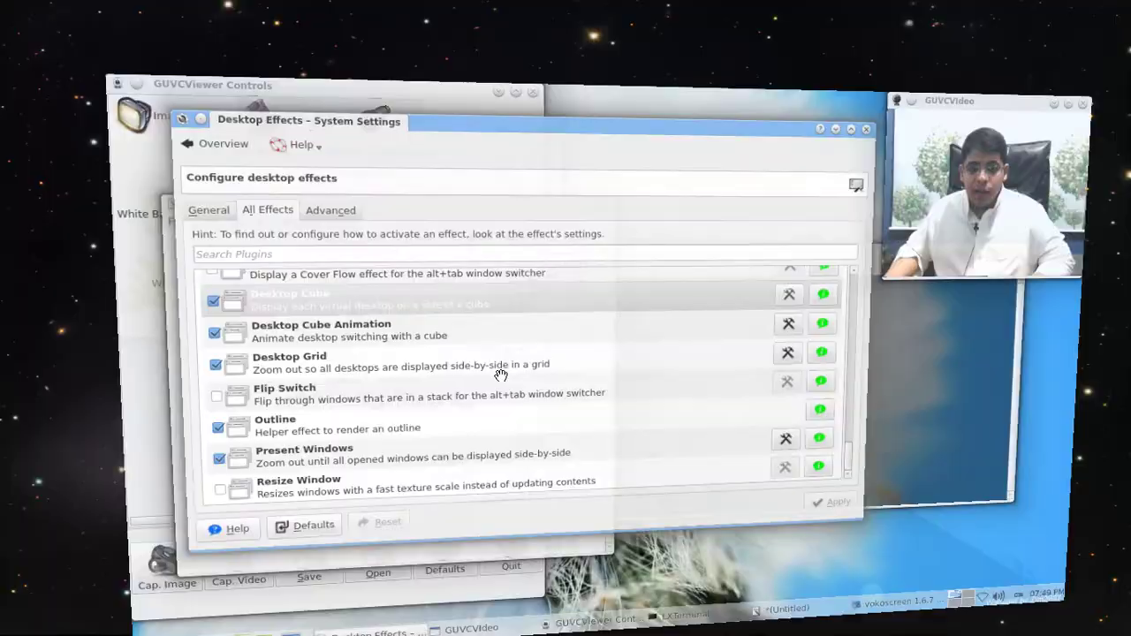
- Enable Display desktop name, Reflection and Windows hover above cube in the Desktop Cube settings, and confirm
click(751, 237)
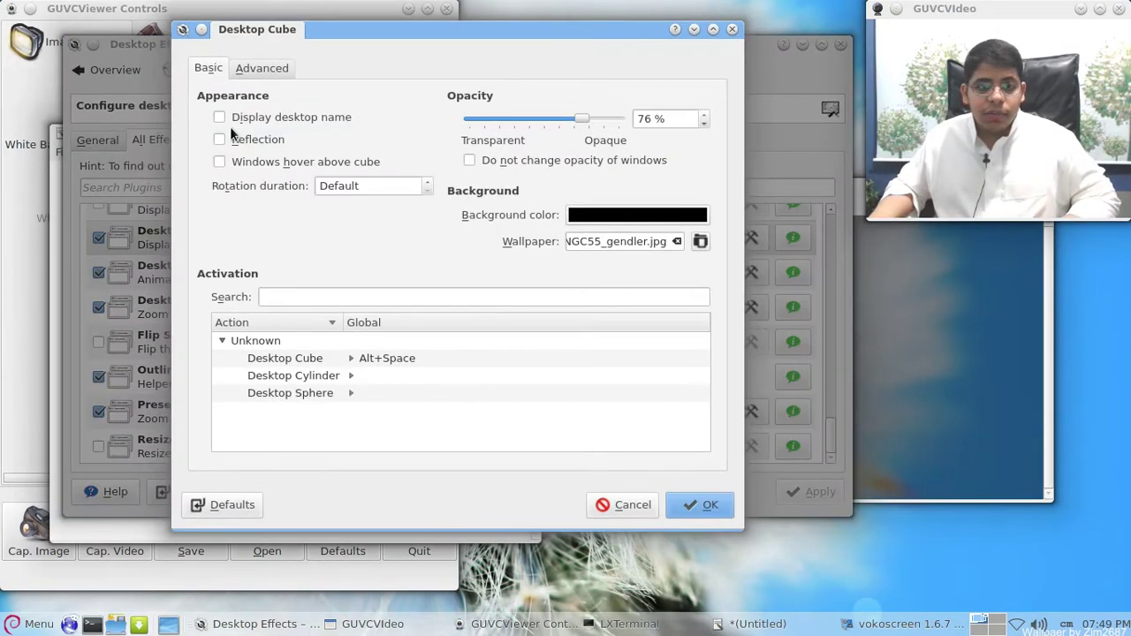
click(240, 140)
click(242, 159)
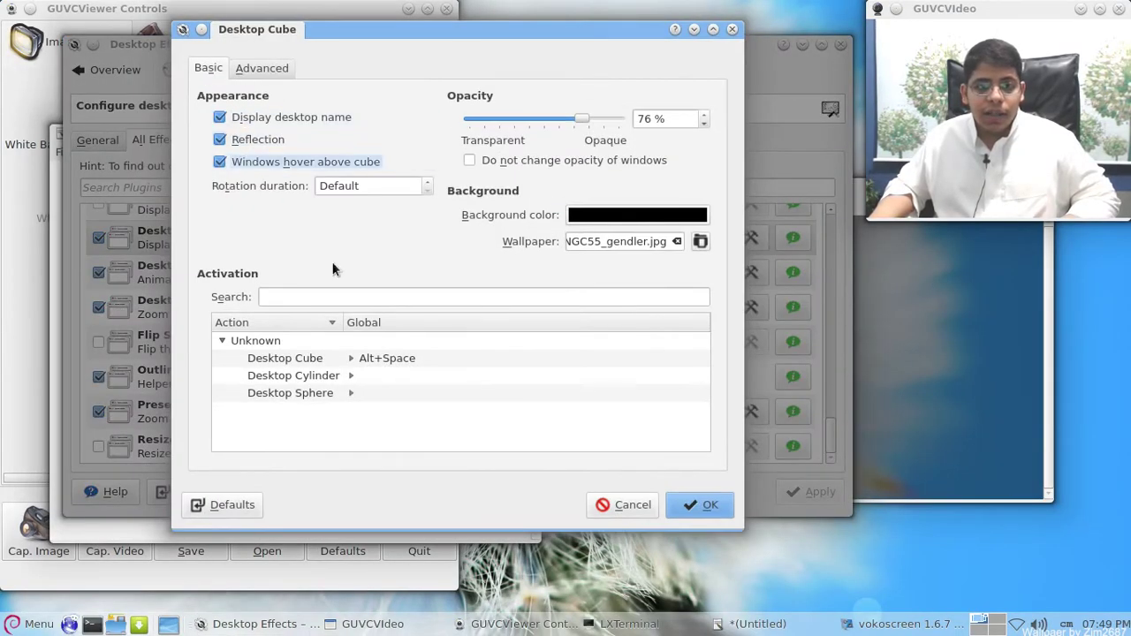
click(704, 512)
- Rotate the desktop cube in several directions to examine the reflection and hovering windows, and return to the desktop
key(alt+space)
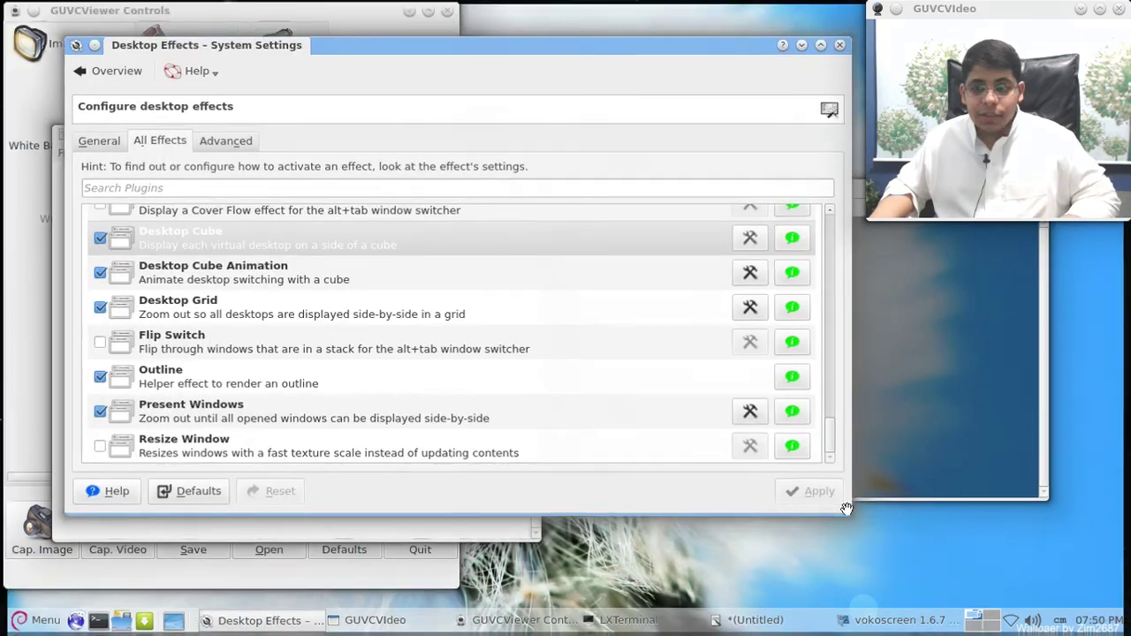
drag(732, 515, 571, 610)
drag(543, 559, 992, 550)
drag(715, 523, 546, 452)
click(545, 452)
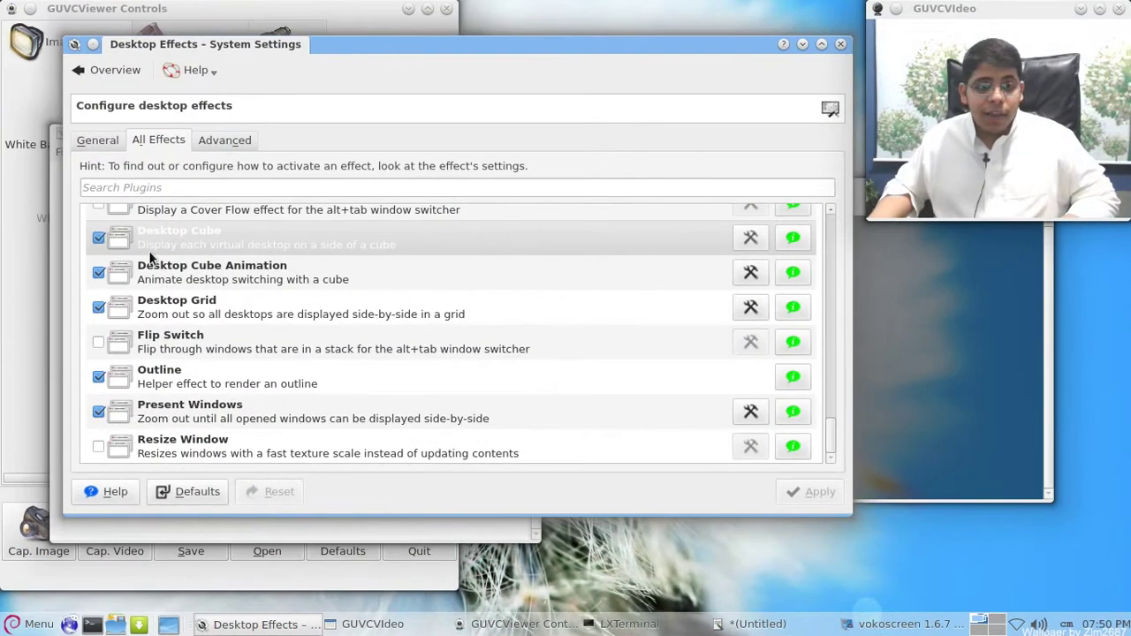
- Reopen the Desktop Cube settings, show the cube to examine its background wallpaper, and return to the settings
click(512, 254)
click(750, 236)
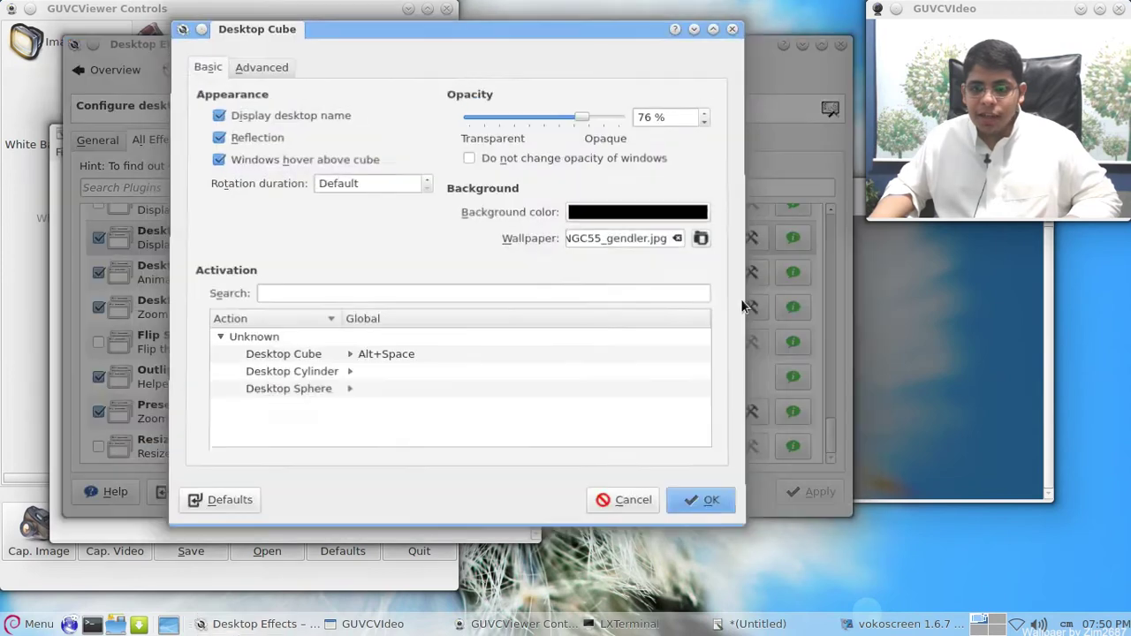
key(alt+space)
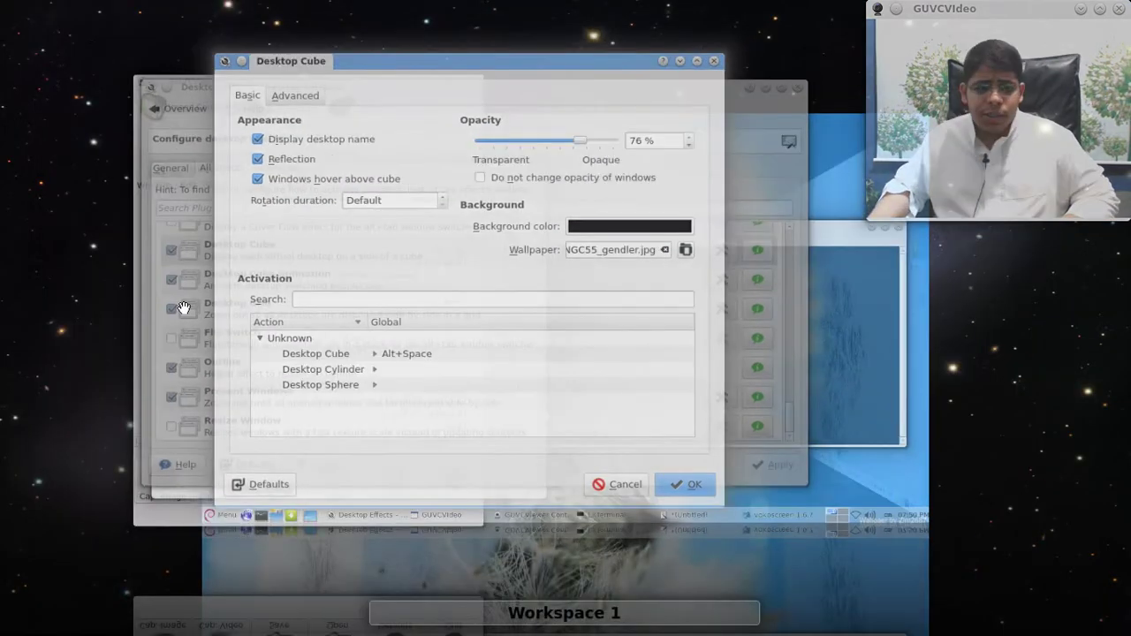
click(627, 278)
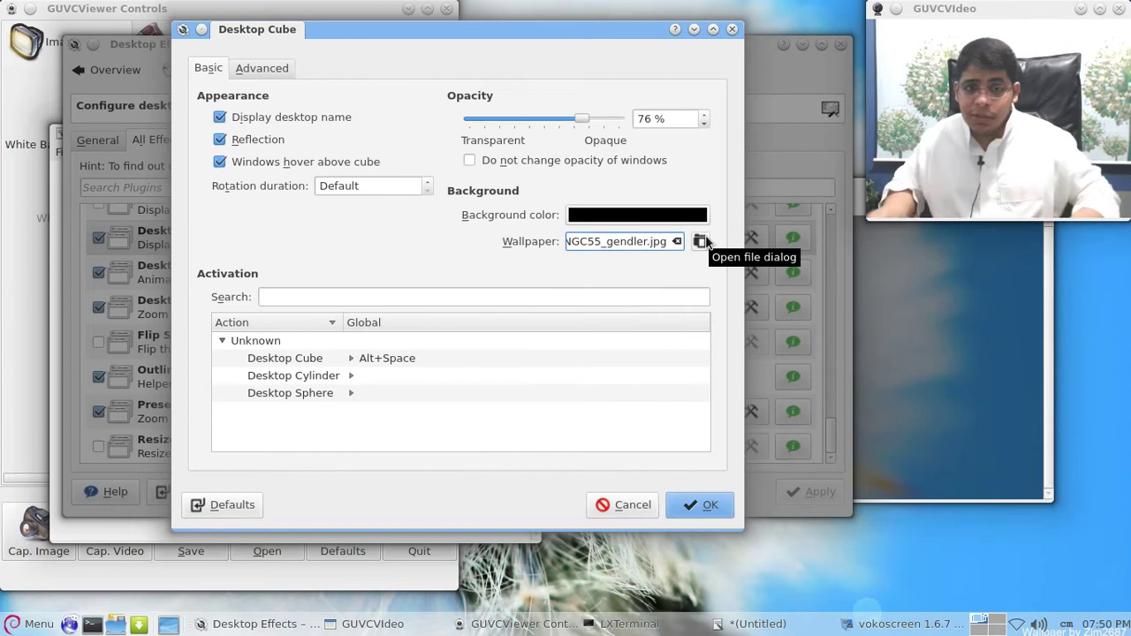
- Set the Desktop Cube's advanced Zoom option close to Far and confirm the settings
click(263, 68)
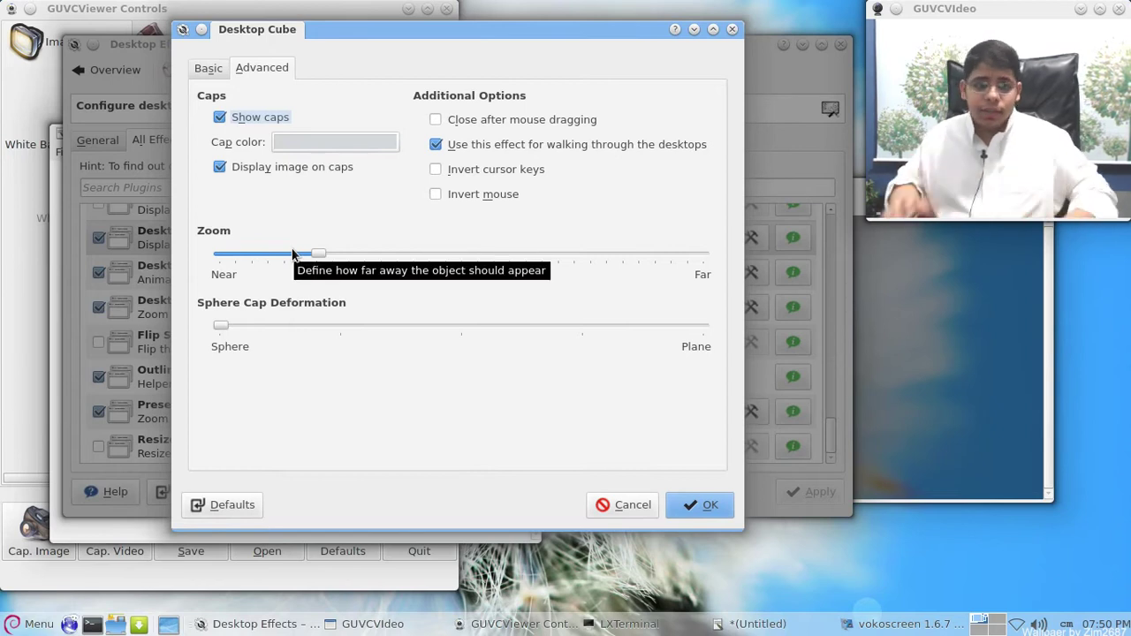
drag(316, 259, 642, 256)
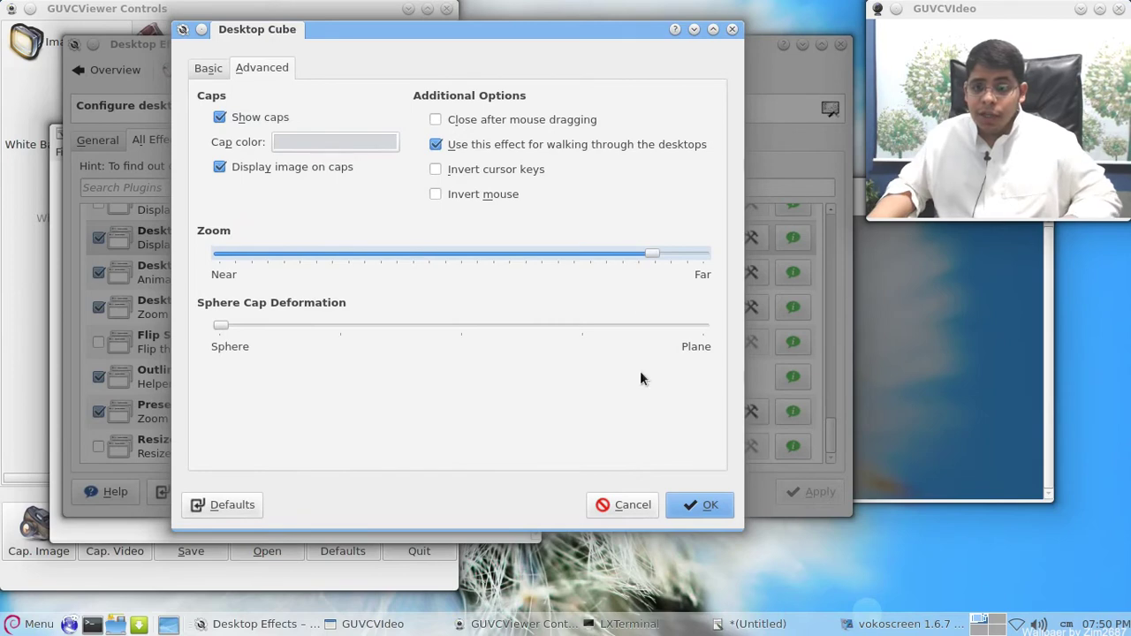
click(696, 500)
- Preview the distant cube by rotating it between workspaces, return to the first workspace, and reopen the Desktop Cube settings
key(ctrl+F11)
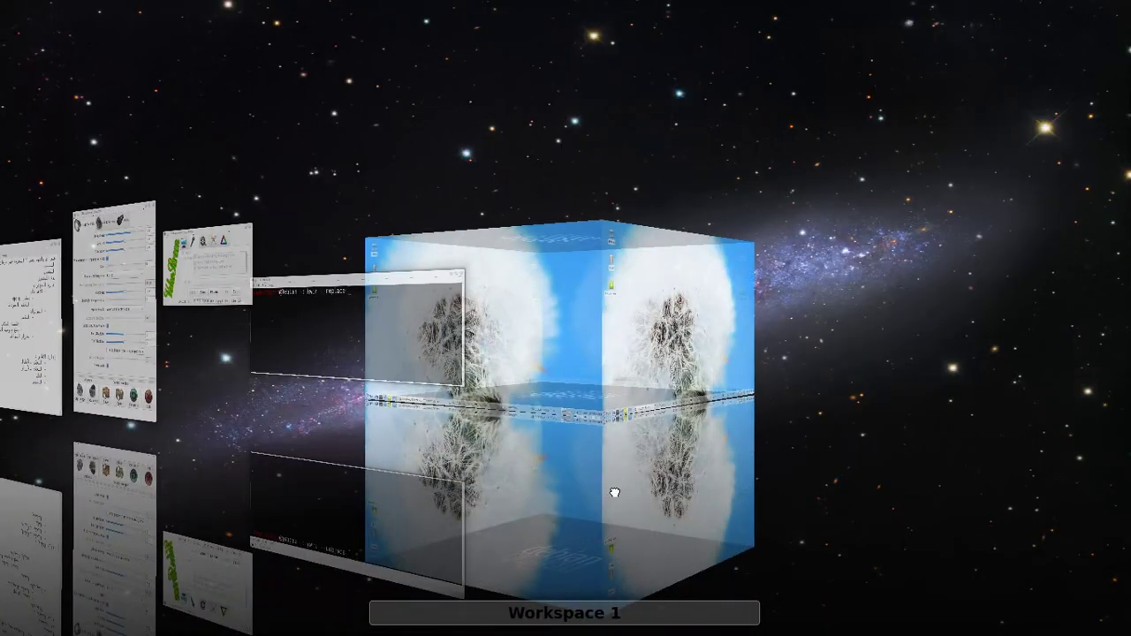
drag(613, 494, 335, 453)
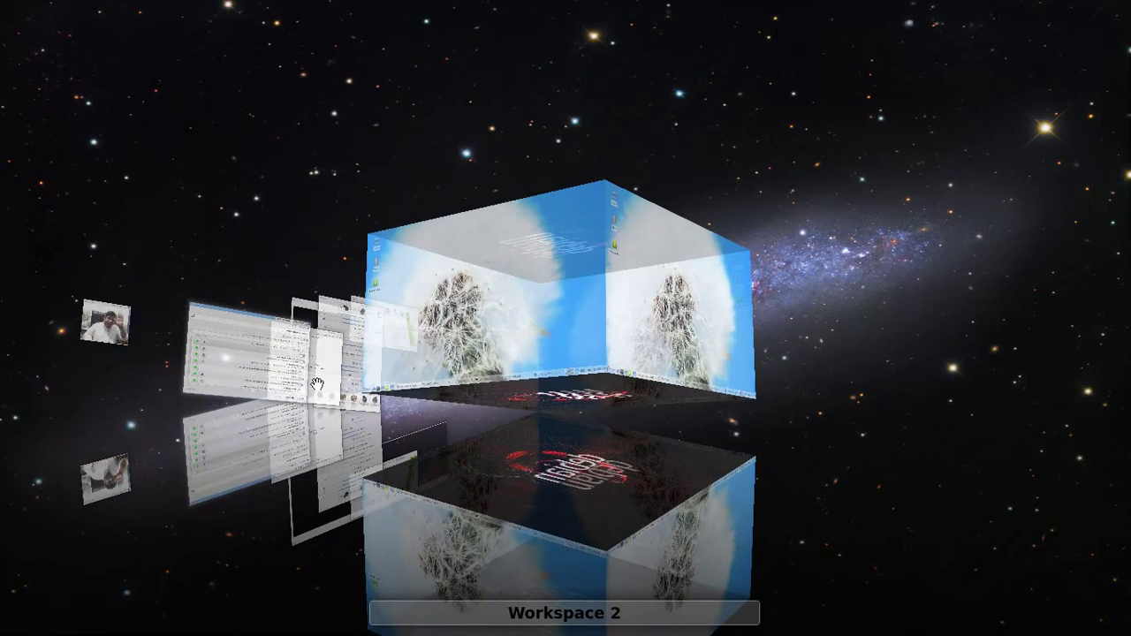
click(192, 375)
key(ctrl+F11)
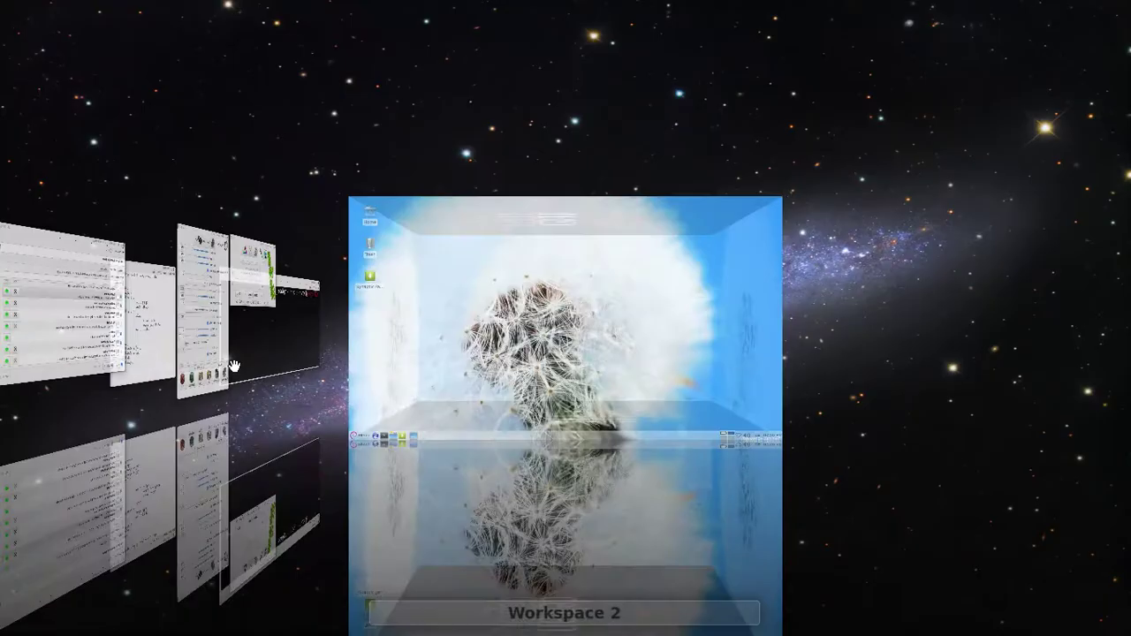
drag(233, 367, 532, 373)
click(532, 372)
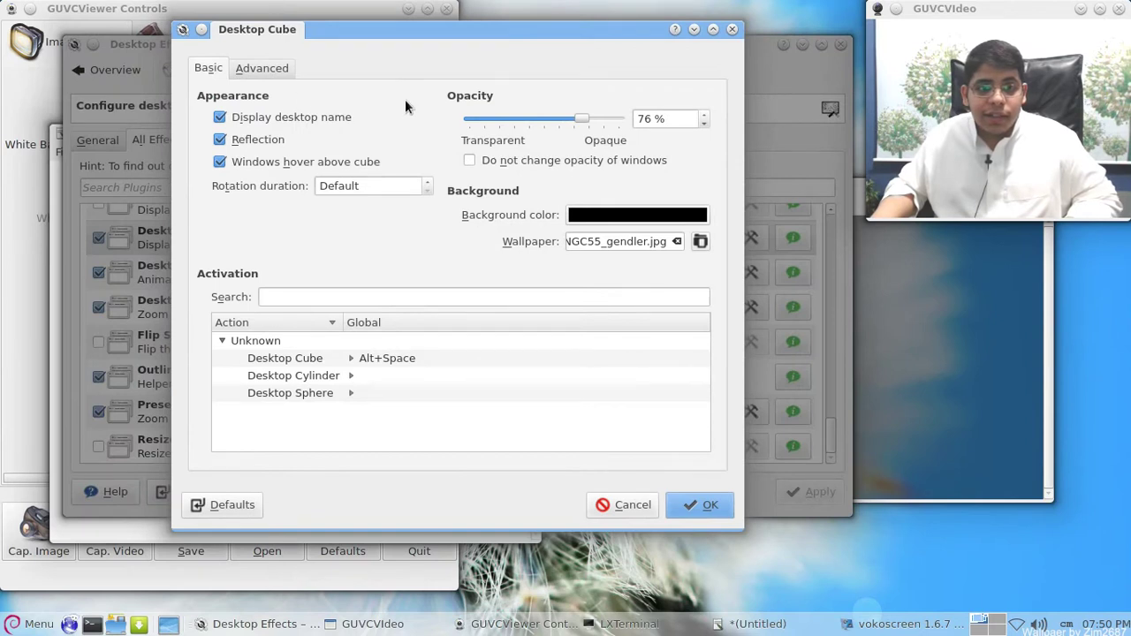
- Bring the Desktop Cube's Zoom back nearer than midway, leave Sphere Cap Deformation at Sphere, and review the basic and advanced settings
click(281, 64)
drag(645, 255, 429, 263)
drag(219, 329, 178, 333)
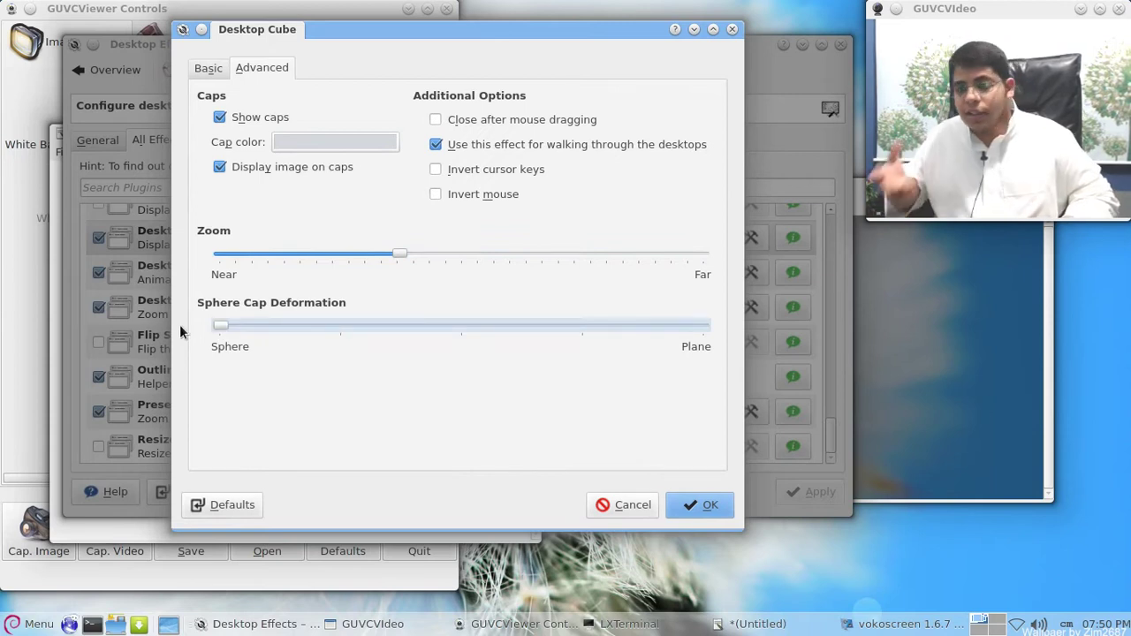
click(207, 69)
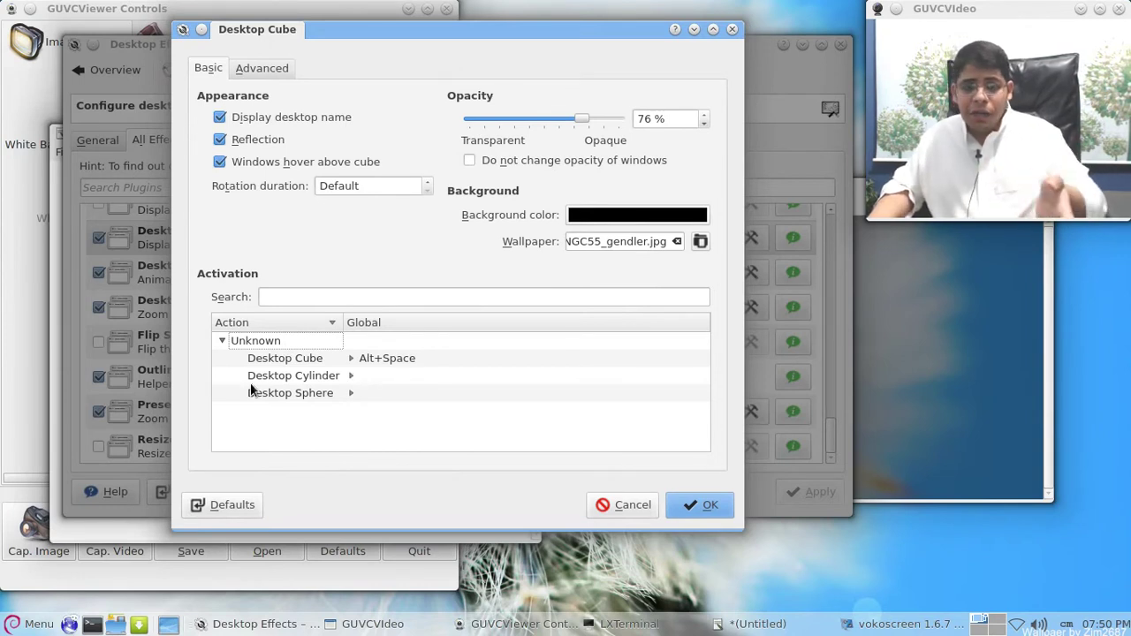
click(262, 69)
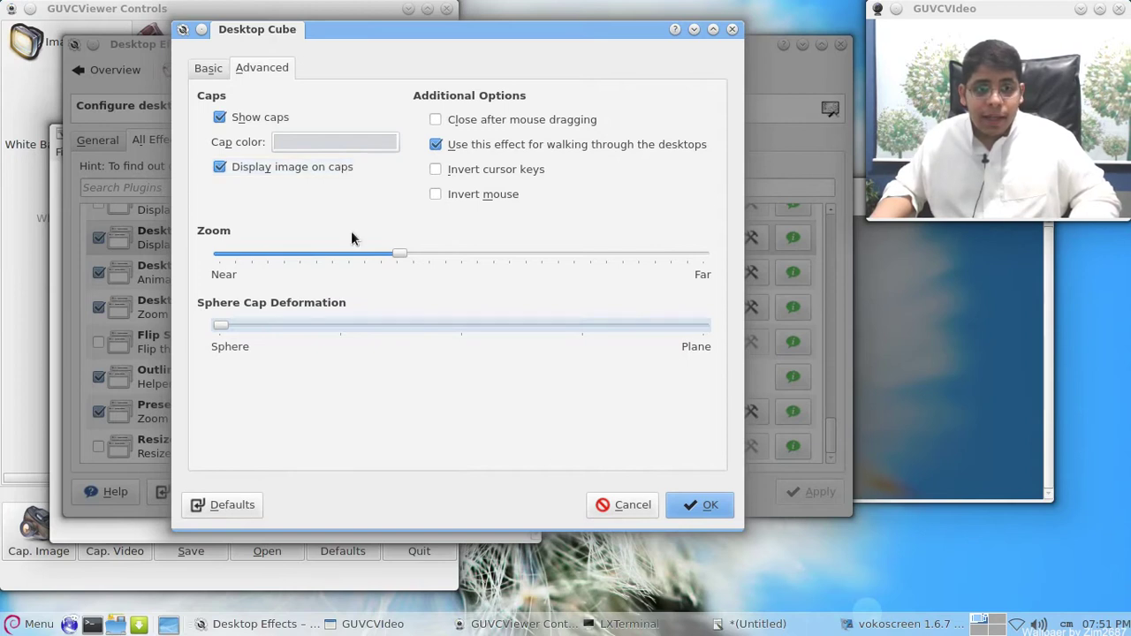
- Dismiss the Desktop Cube settings, then show the cube and rotate it to examine its caps and workspace sides
click(629, 506)
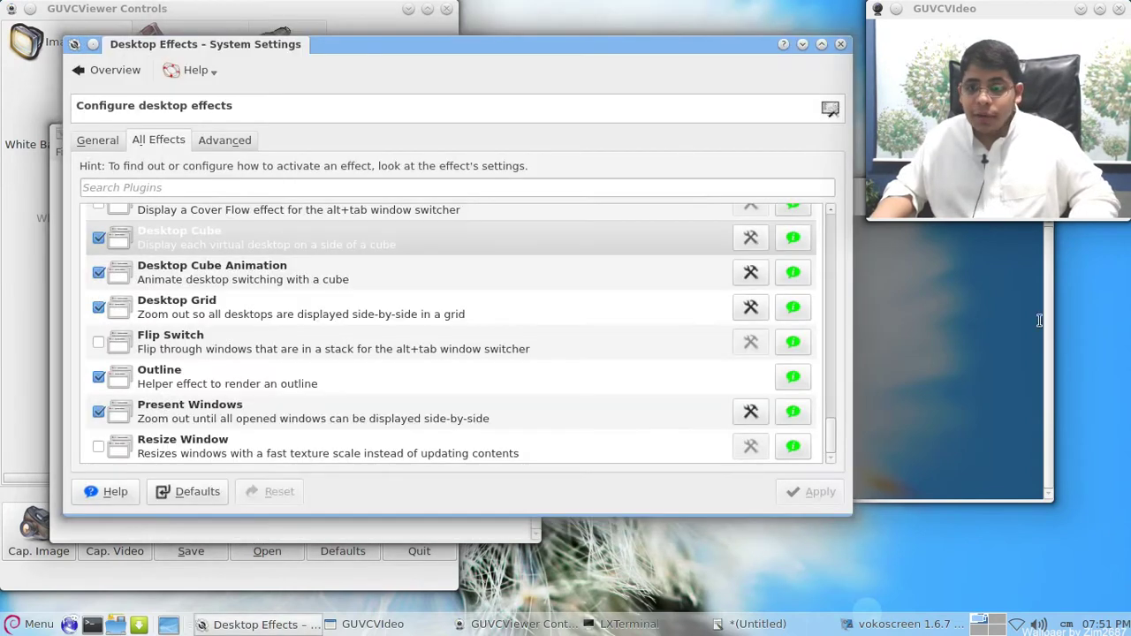
key(ctrl+F11)
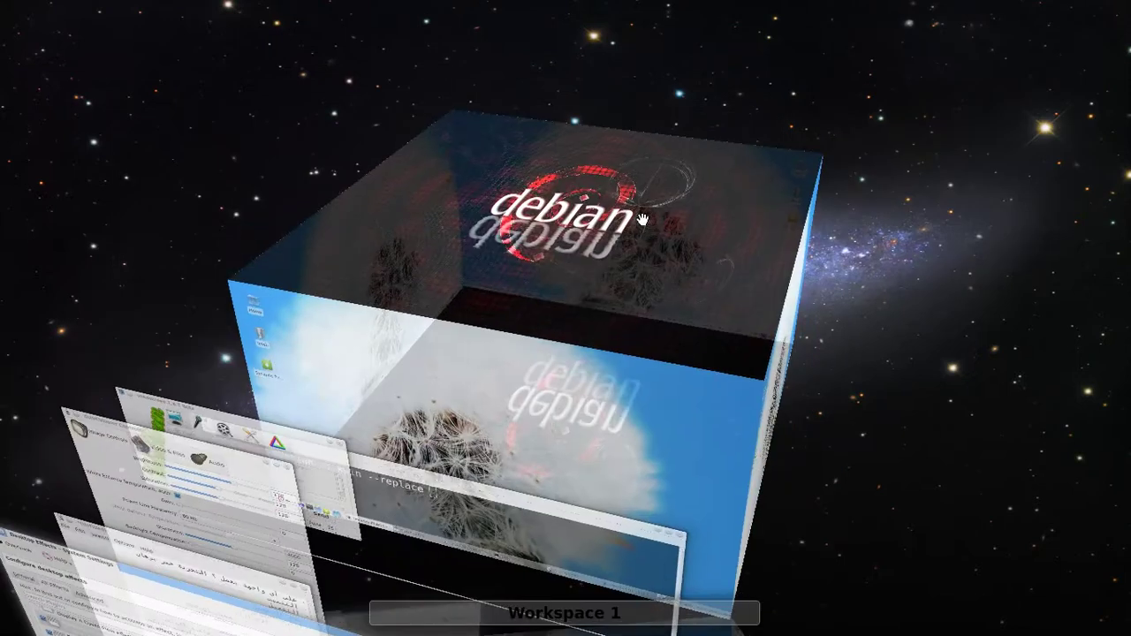
drag(644, 257, 332, 272)
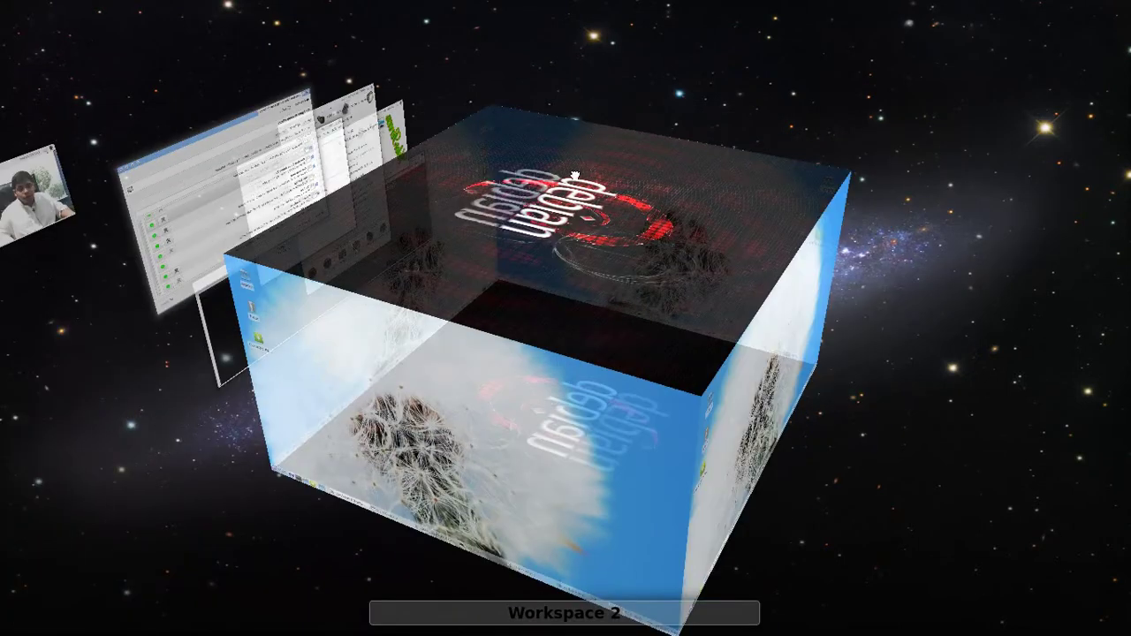
drag(575, 175, 615, 320)
drag(505, 334, 642, 404)
key(Escape)
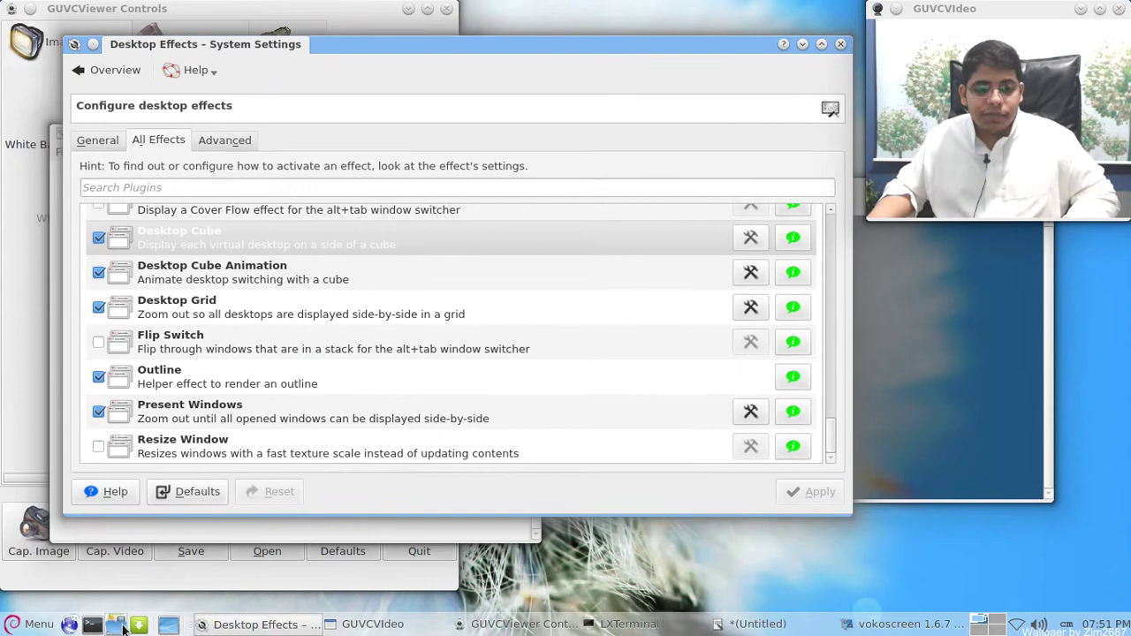
- Open the file manager and go from the root directory to /usr/share
click(123, 625)
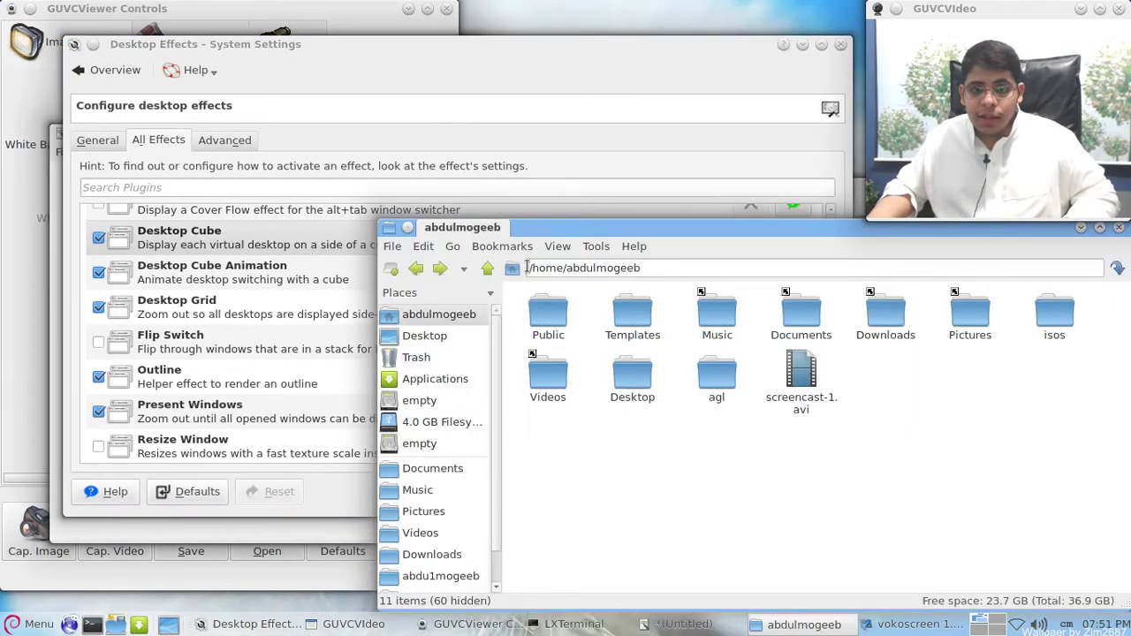
drag(533, 268, 651, 265)
text(/)
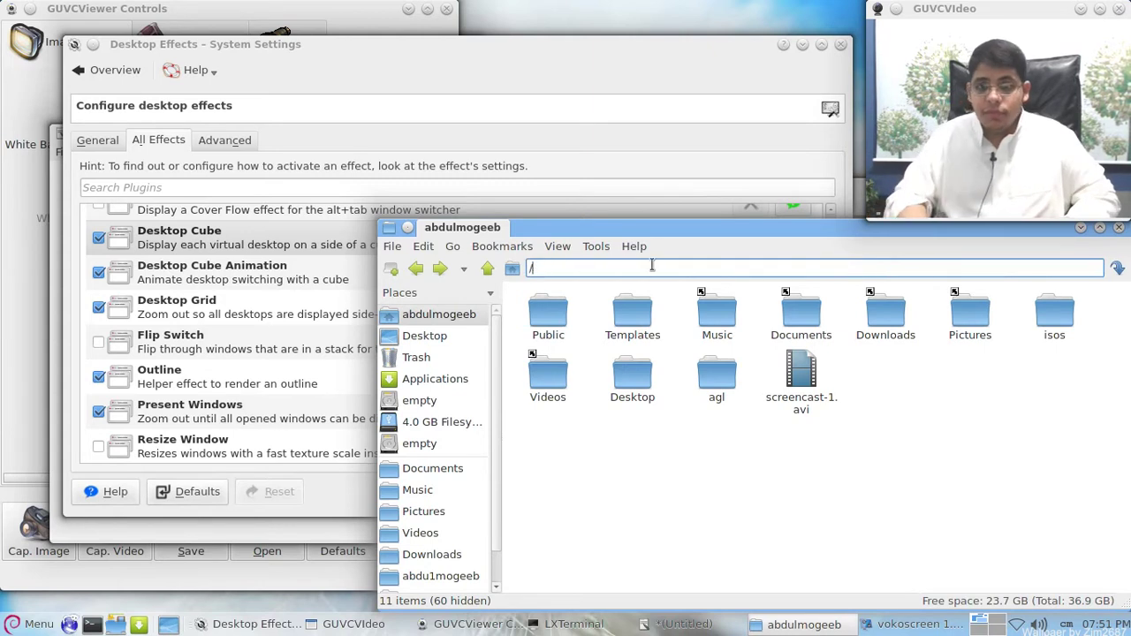
key(Return)
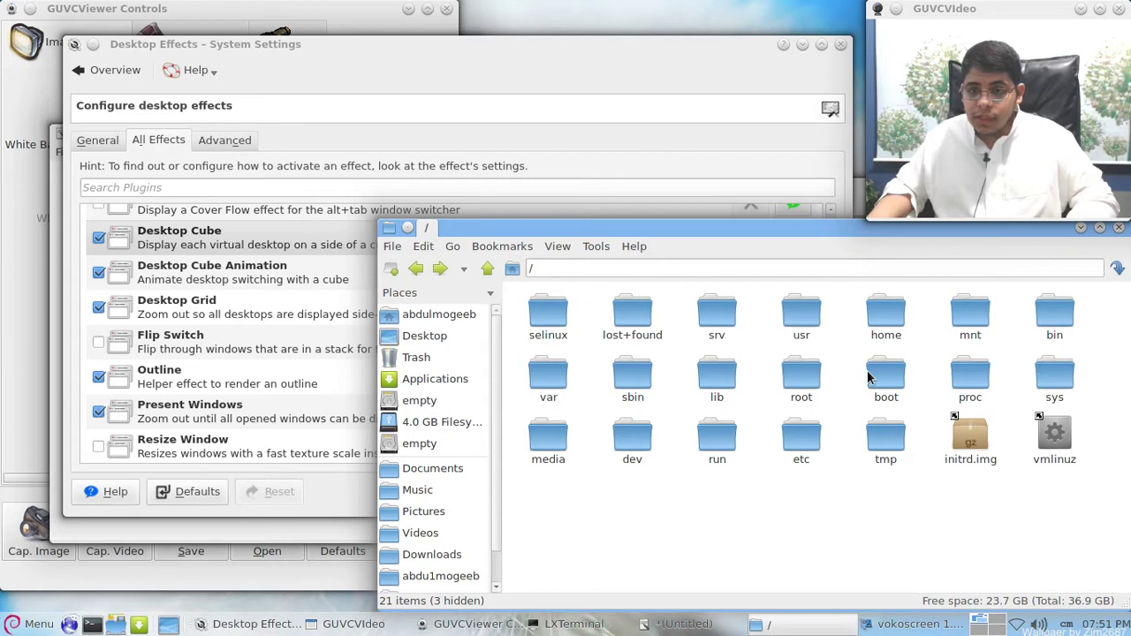
key(u)
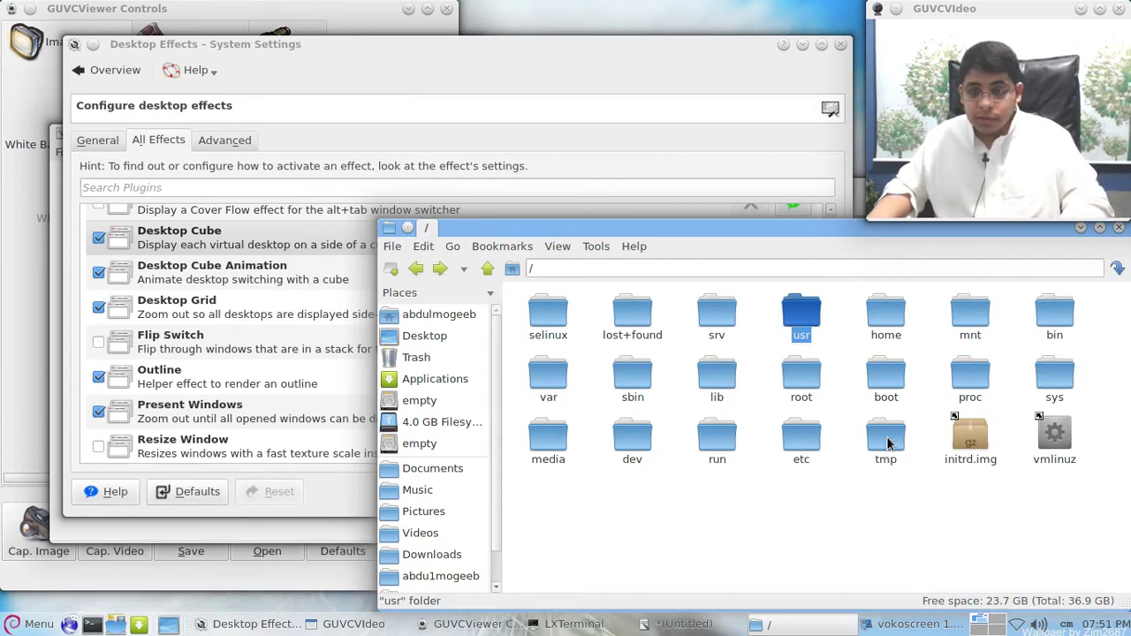
double_click(813, 329)
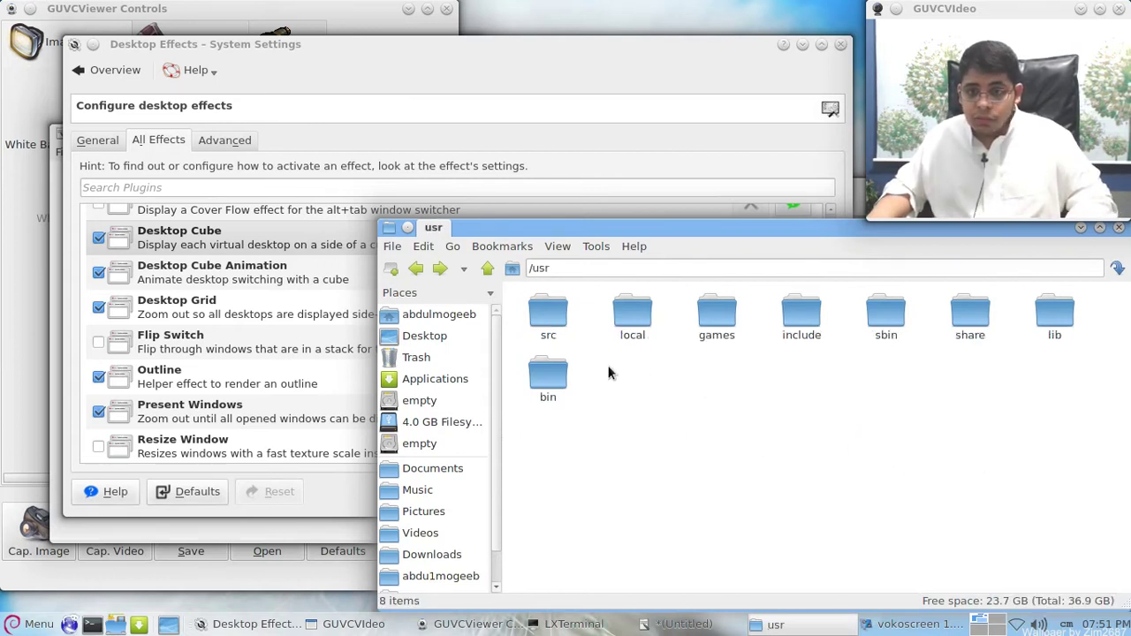
text(sh)
key(Return)
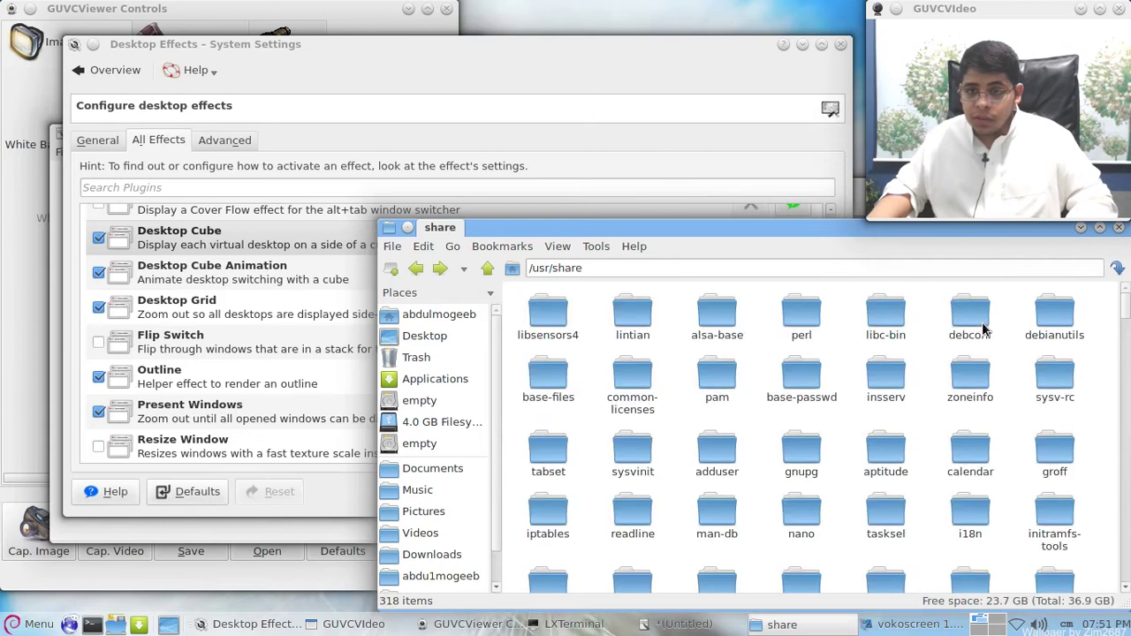
text(app)
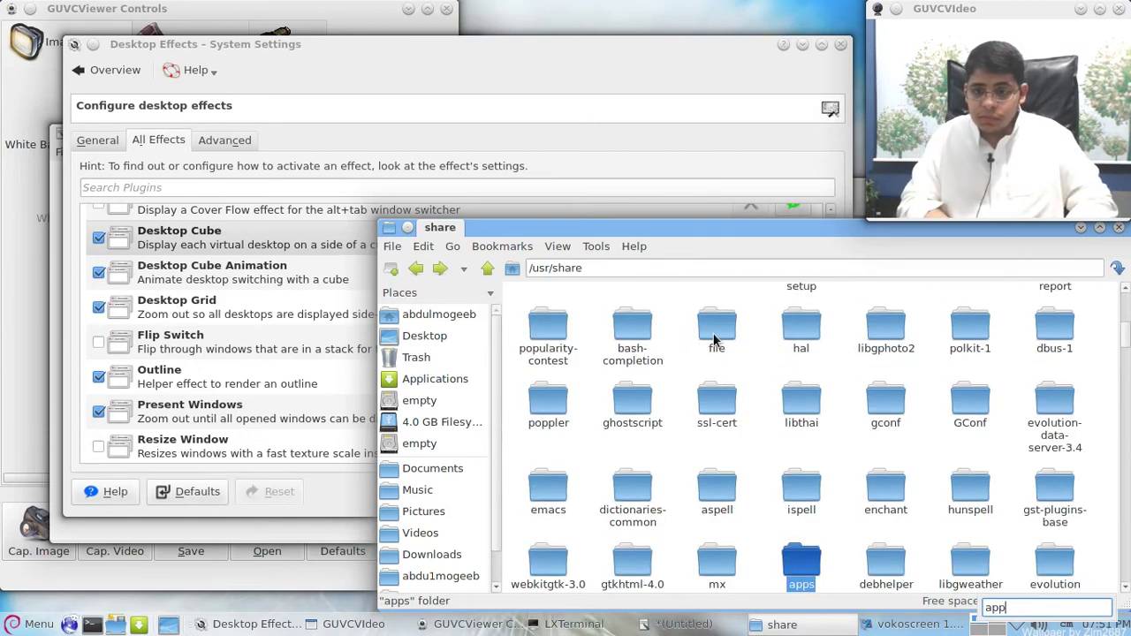
key(Return)
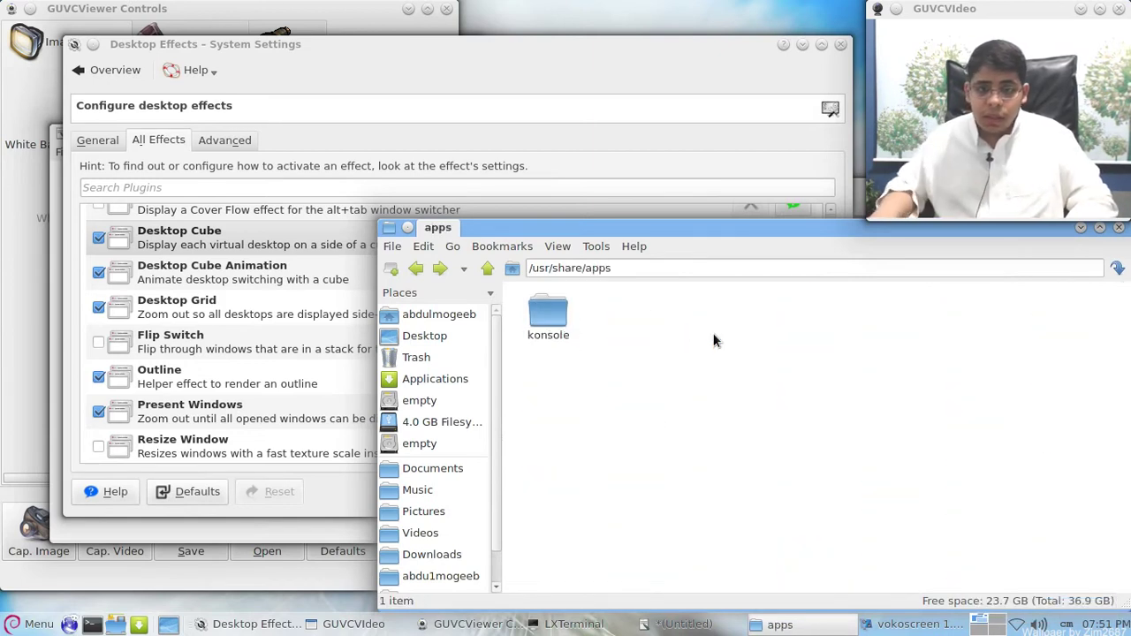
click(487, 268)
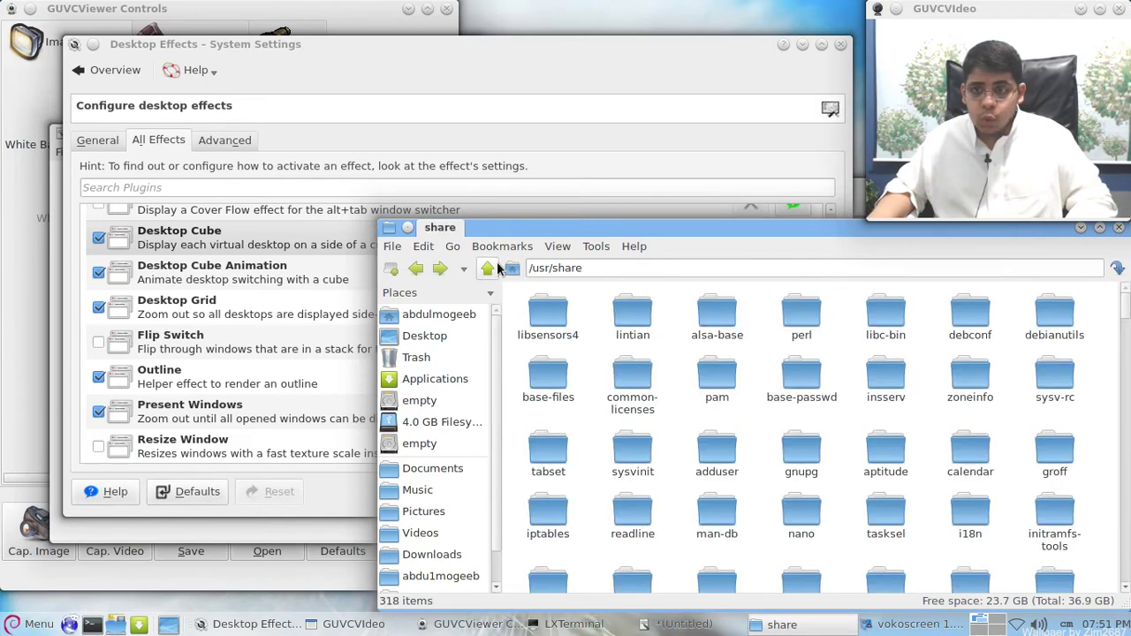
- Open the folder /usr/share/kde4/apps/kwin, which holds the KWin files
click(727, 395)
text(kd)
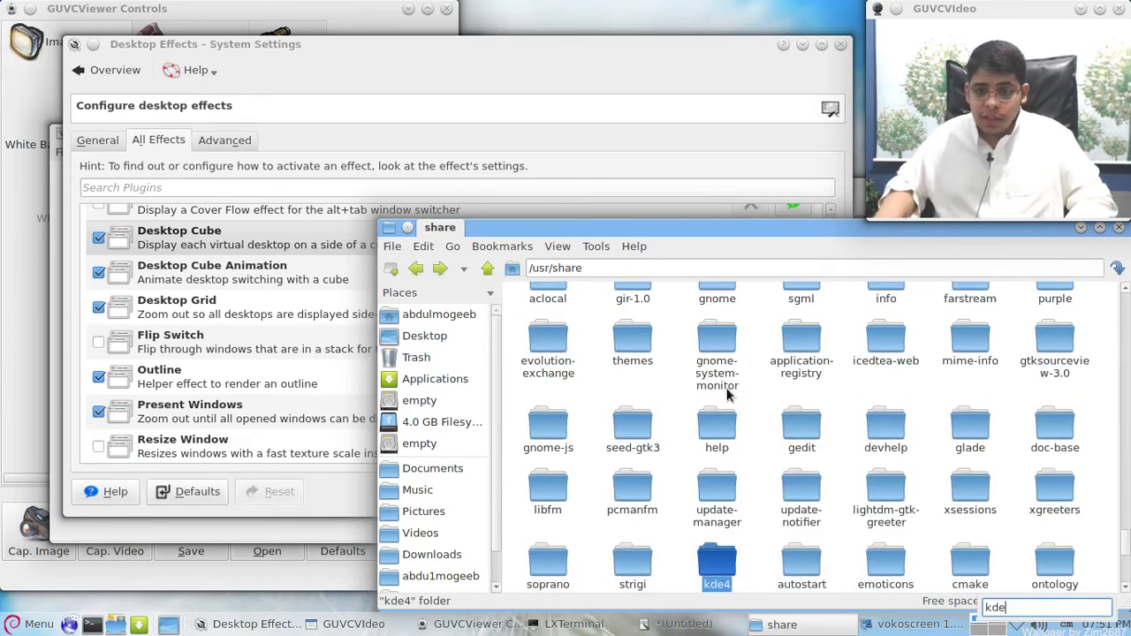
text(e)
double_click(702, 567)
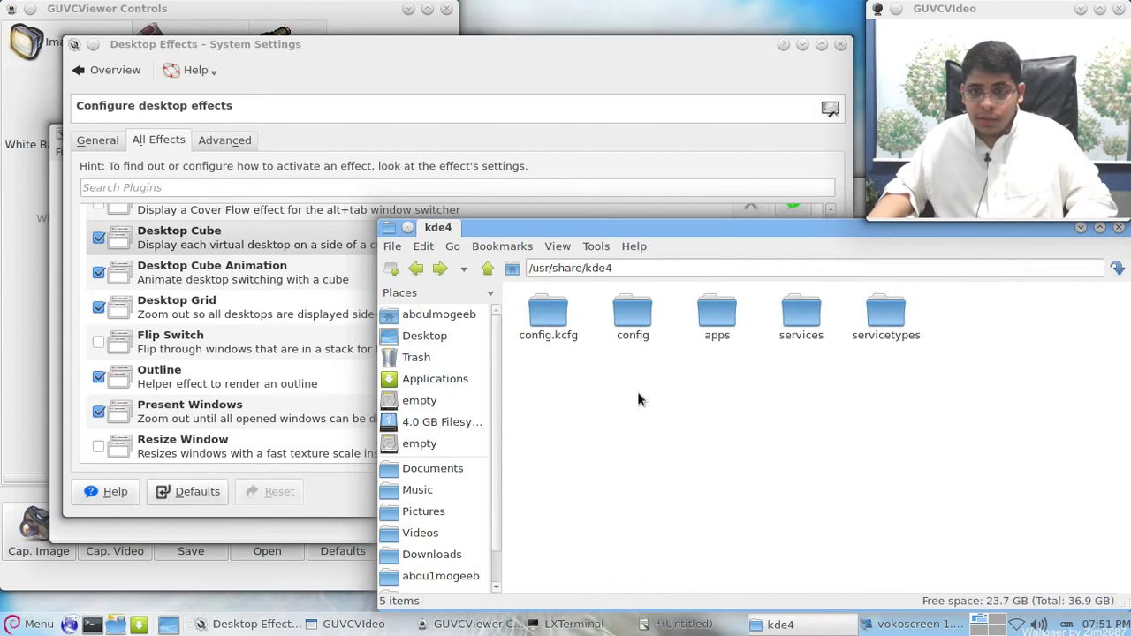
double_click(707, 332)
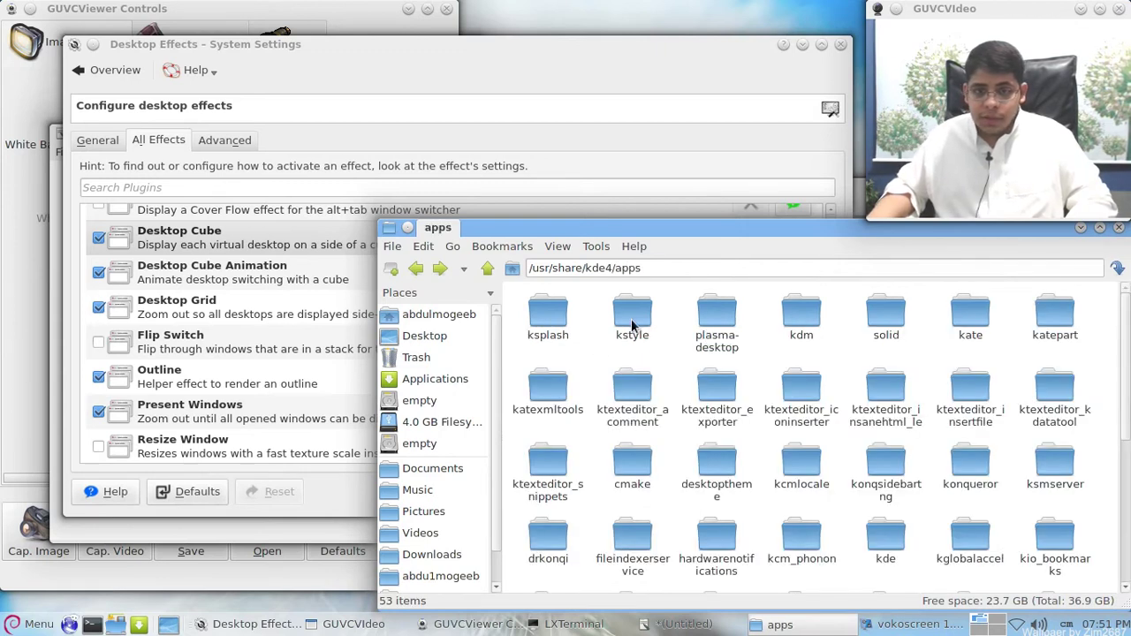
click(632, 325)
text(kwin)
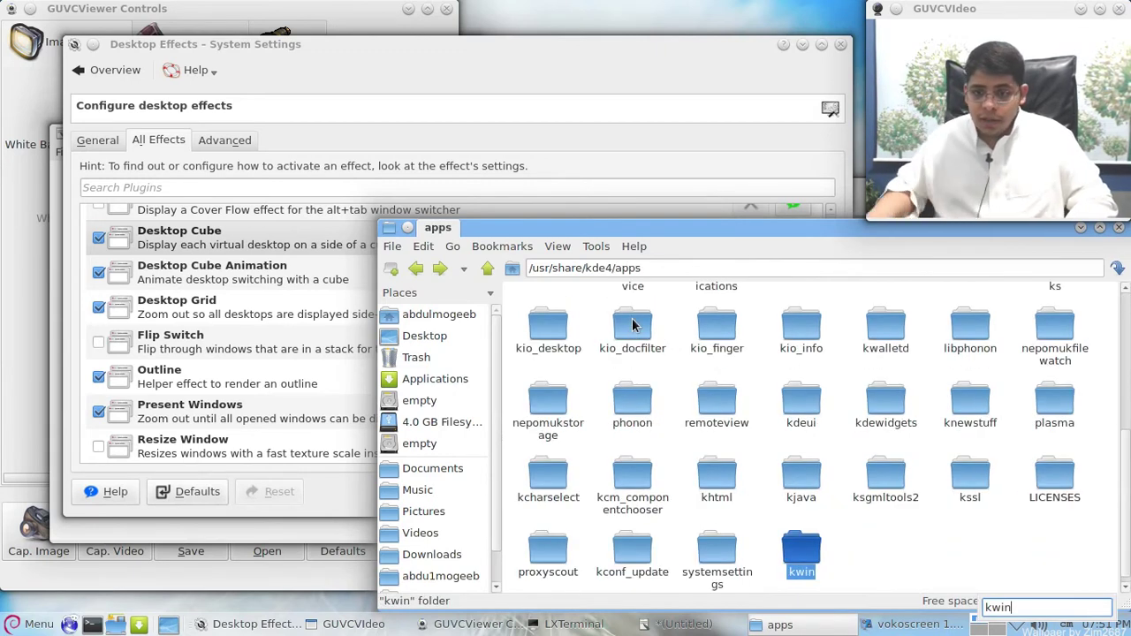
key(Return)
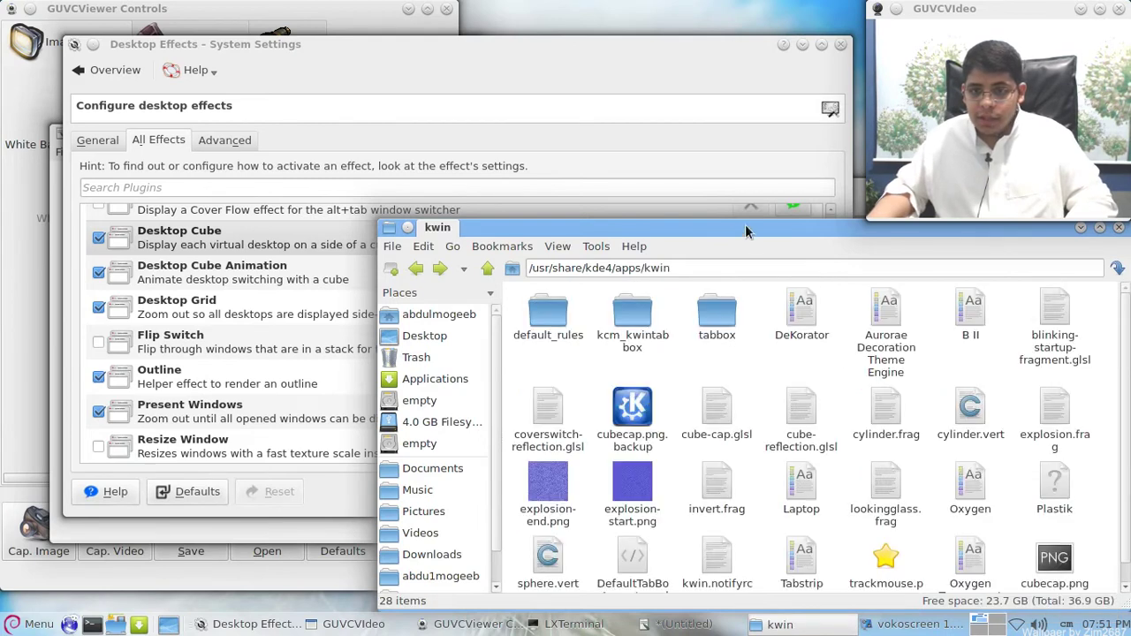
- Reposition the file manager window and locate the cap images cubecap.png.backup and cubecap.png in the kwin folder
click(624, 438)
drag(657, 244, 325, 69)
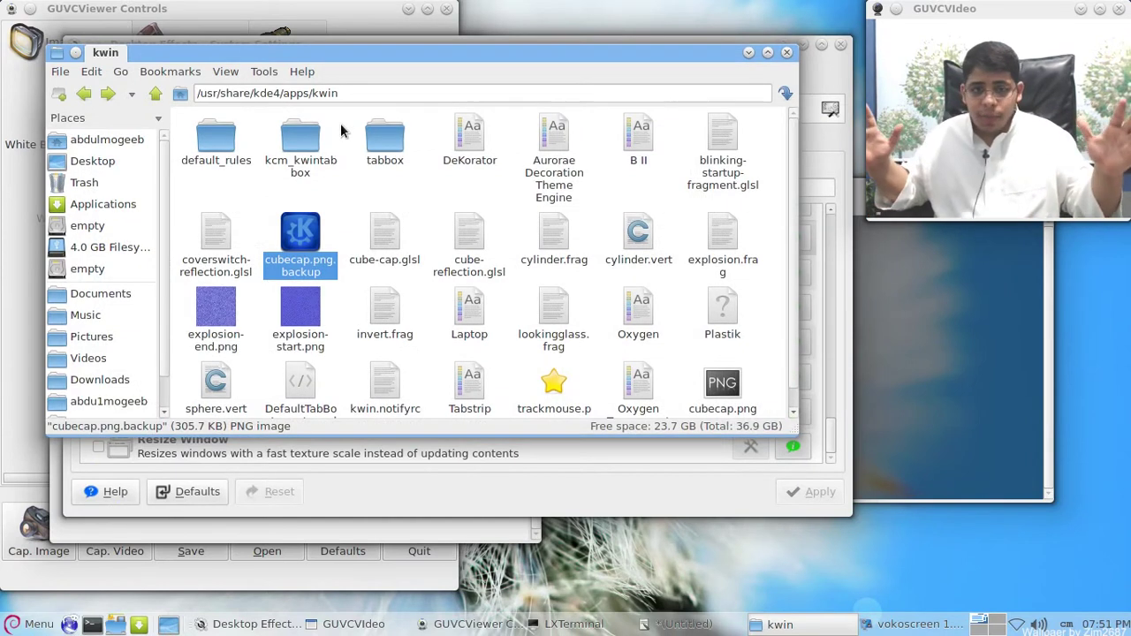
scroll(517, 203, down, 1)
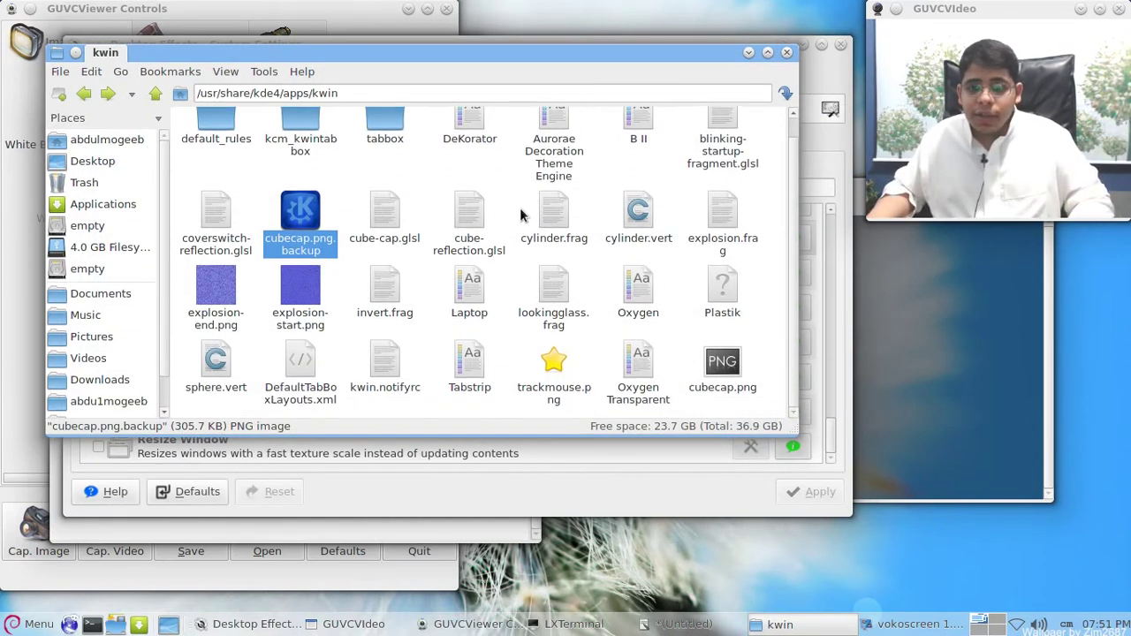
click(718, 371)
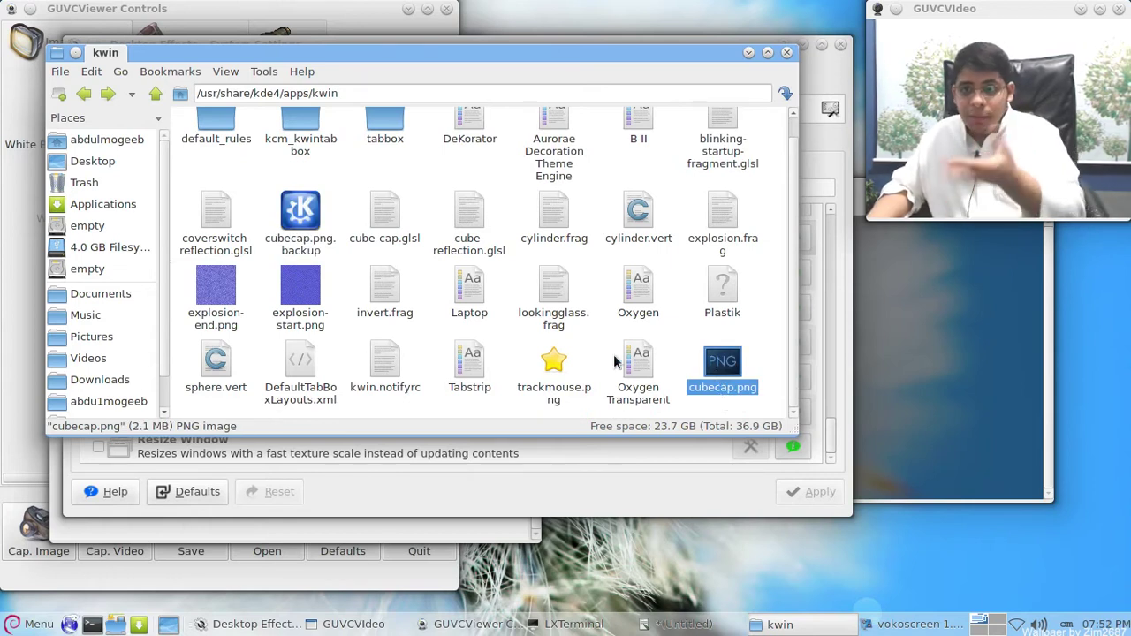
- Switch to LXTerminal and clear the leftover command from the prompt
key(alt+Tab)
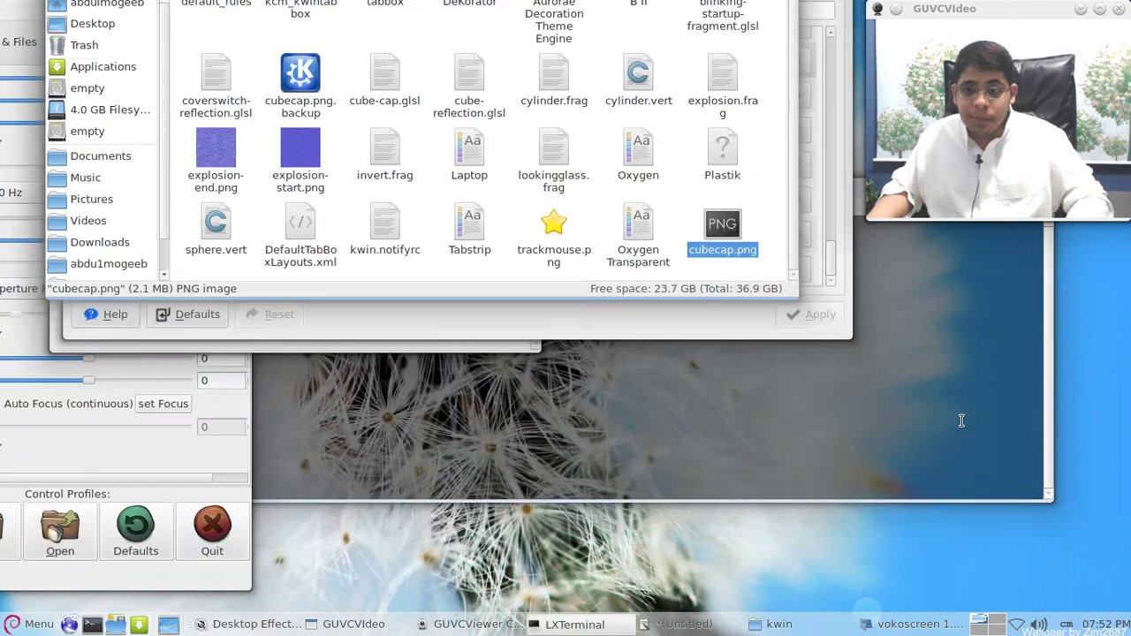
key(BackSpace)
key(BackSpace)
key(BackSpace)
key(BackSpace)
key(BackSpace)
key(BackSpace)
key(BackSpace)
key(BackSpace)
key(BackSpace)
key(BackSpace)
key(BackSpace)
key(BackSpace)
key(BackSpace)
key(BackSpace)
key(BackSpace)
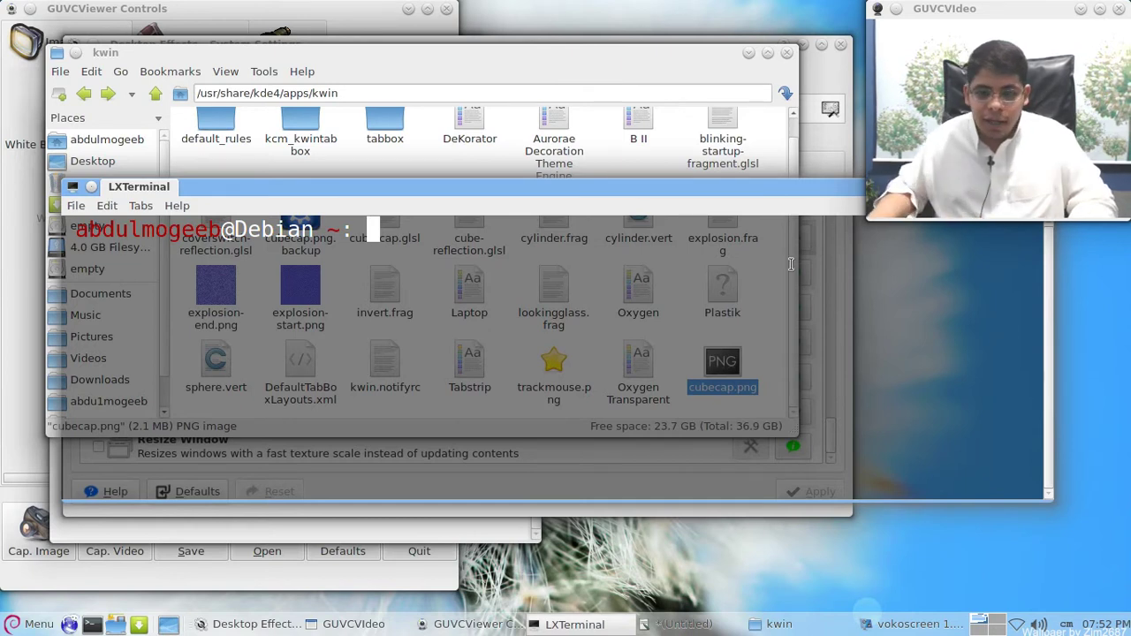
click(806, 625)
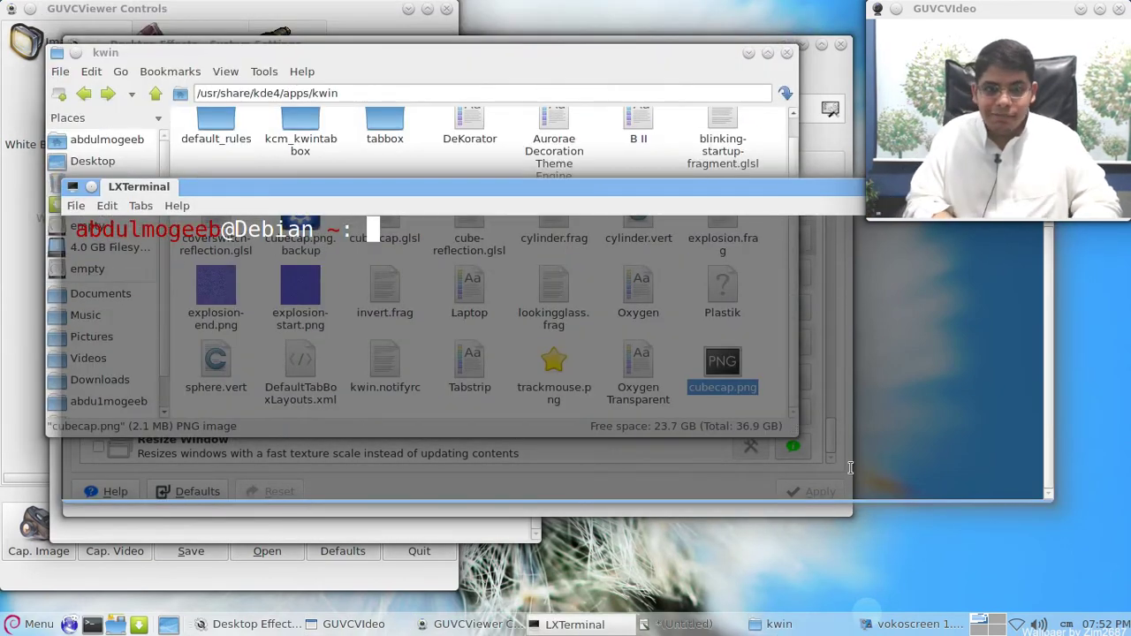
- Begin a sudo cp command for copying 1.jpg from the home folder into a path under /usr/, and maximize the terminal
text(sudo cp)
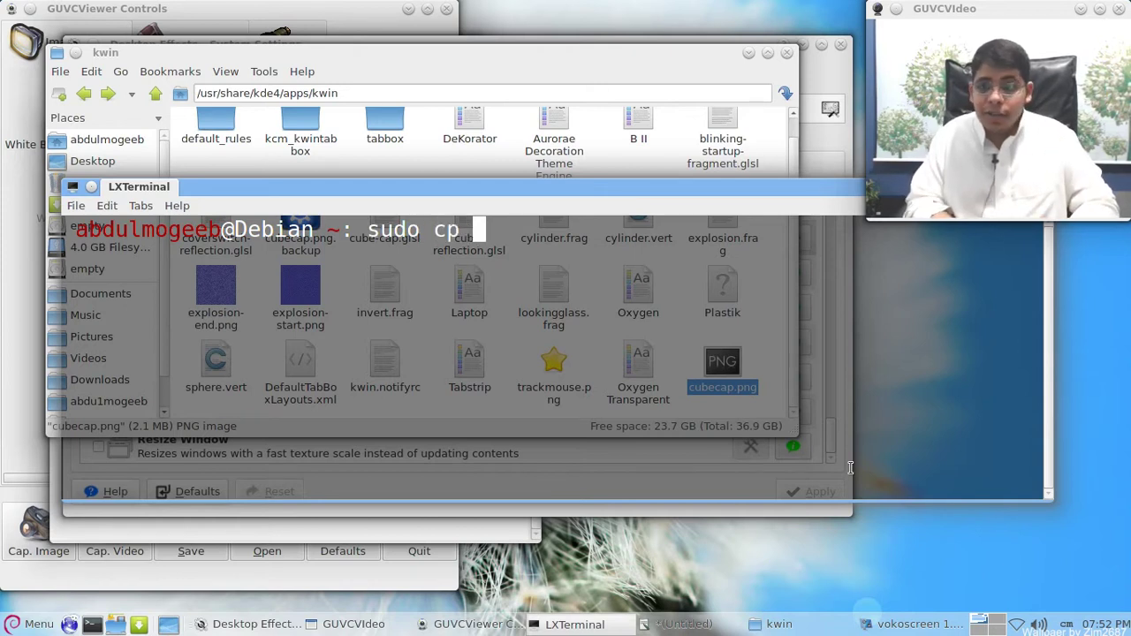
text( /home/abdulm)
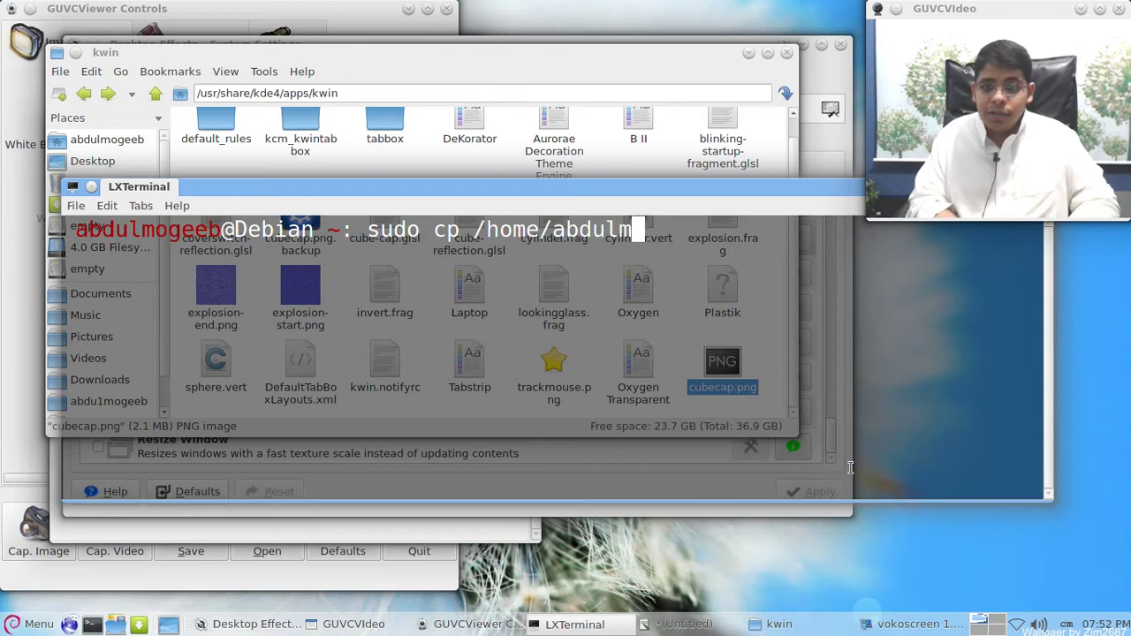
key(Tab)
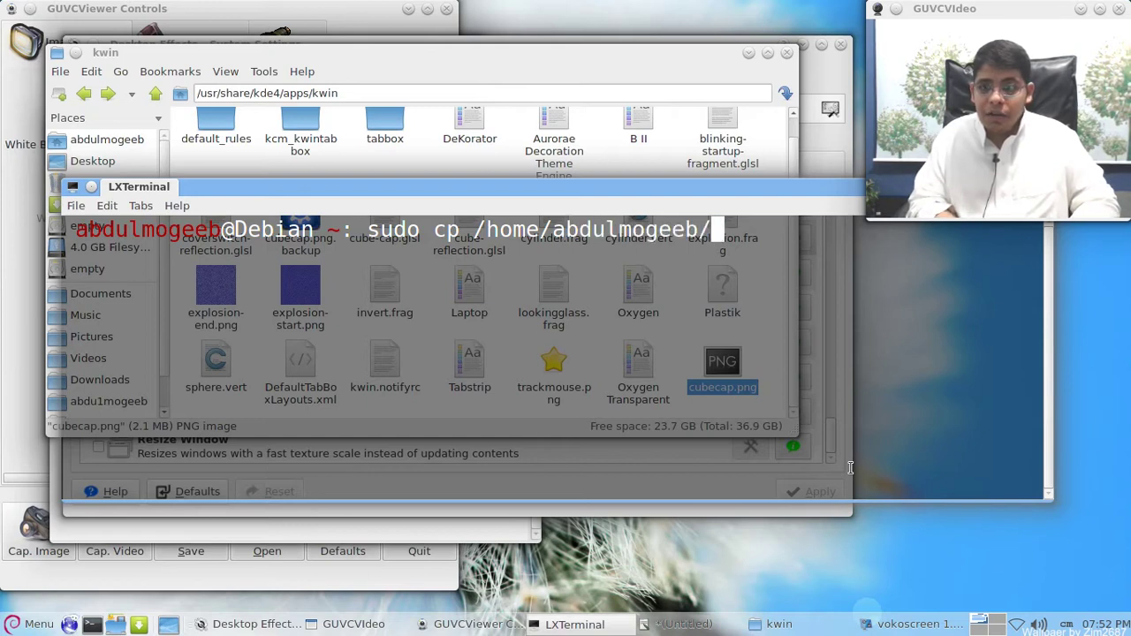
text(l.jpg)
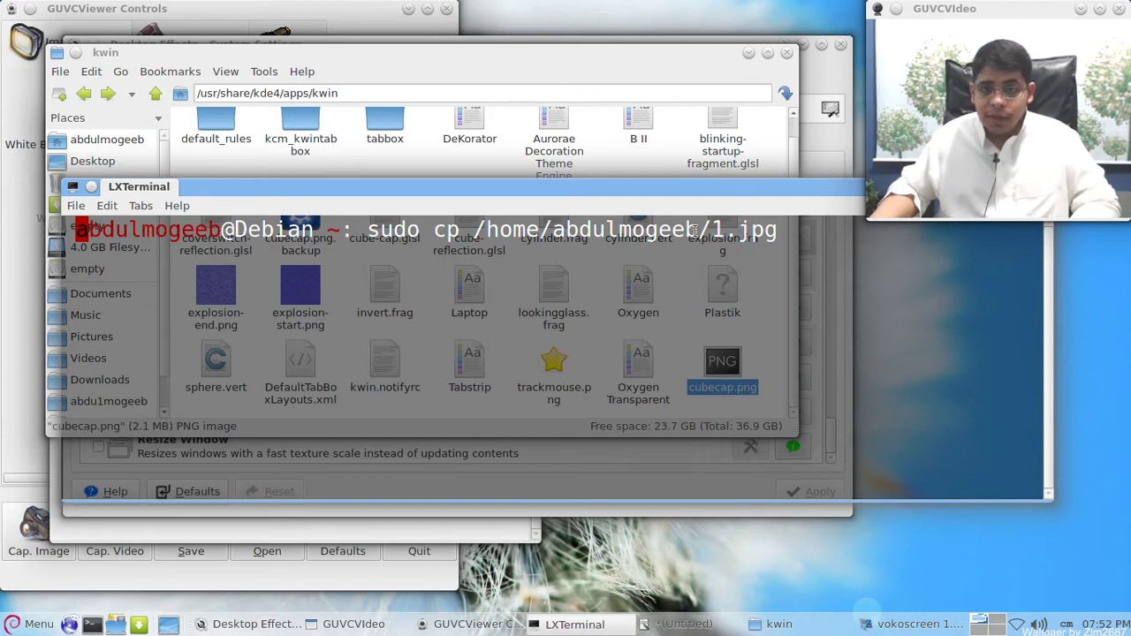
double_click(649, 196)
text(/usr)
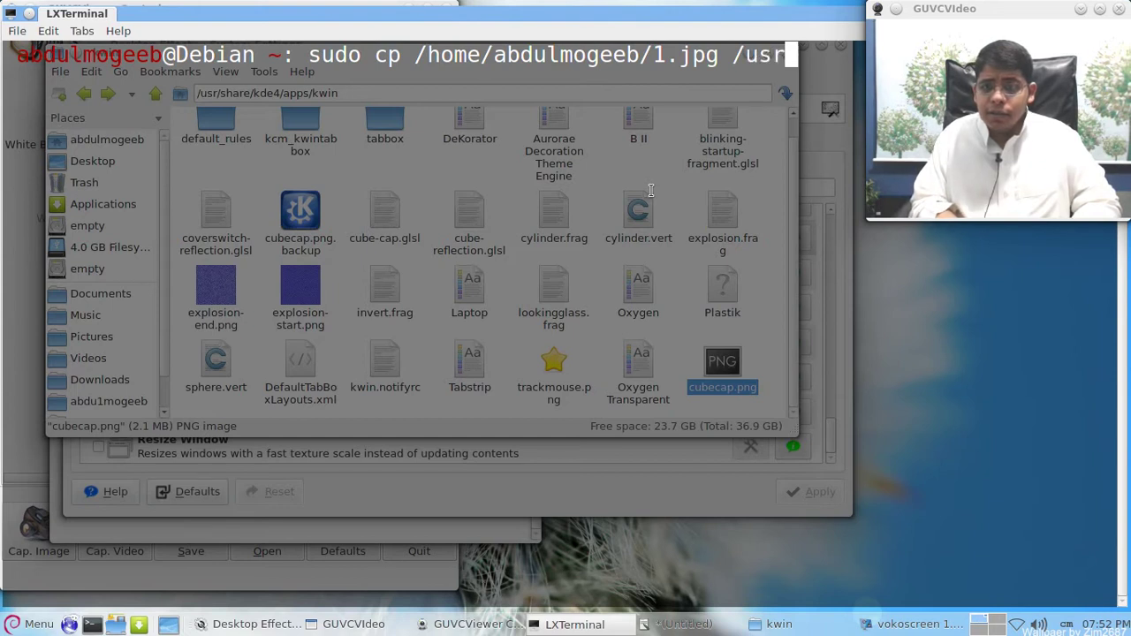
text(/)
- Select the kwin folder's full path in the file manager and return to the terminal
click(780, 624)
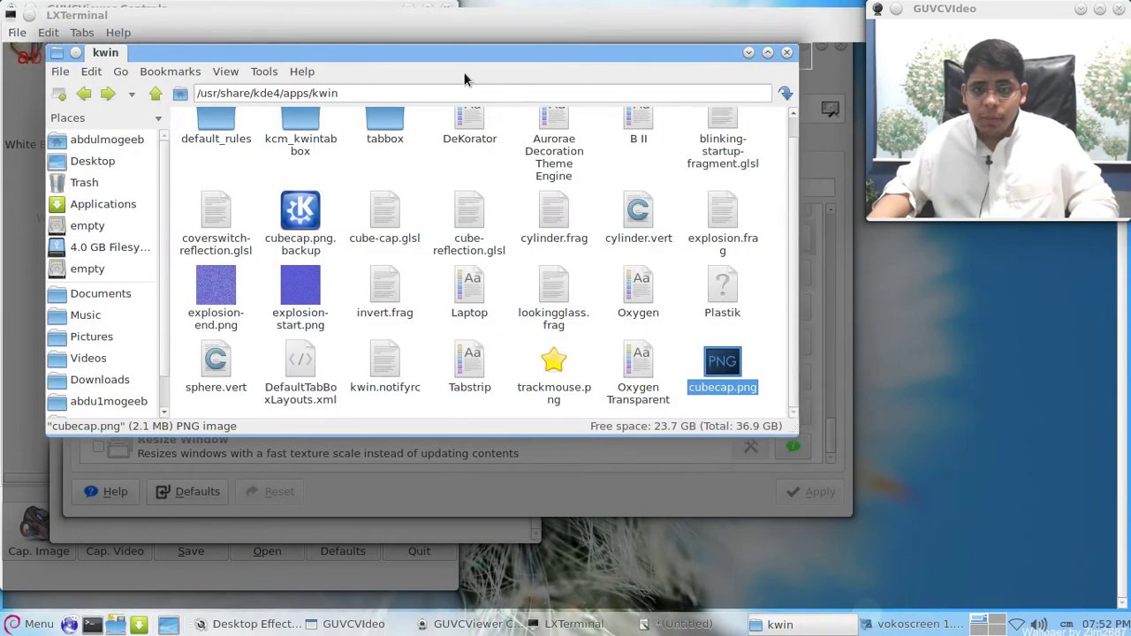
double_click(429, 91)
click(429, 91)
key(alt+Tab)
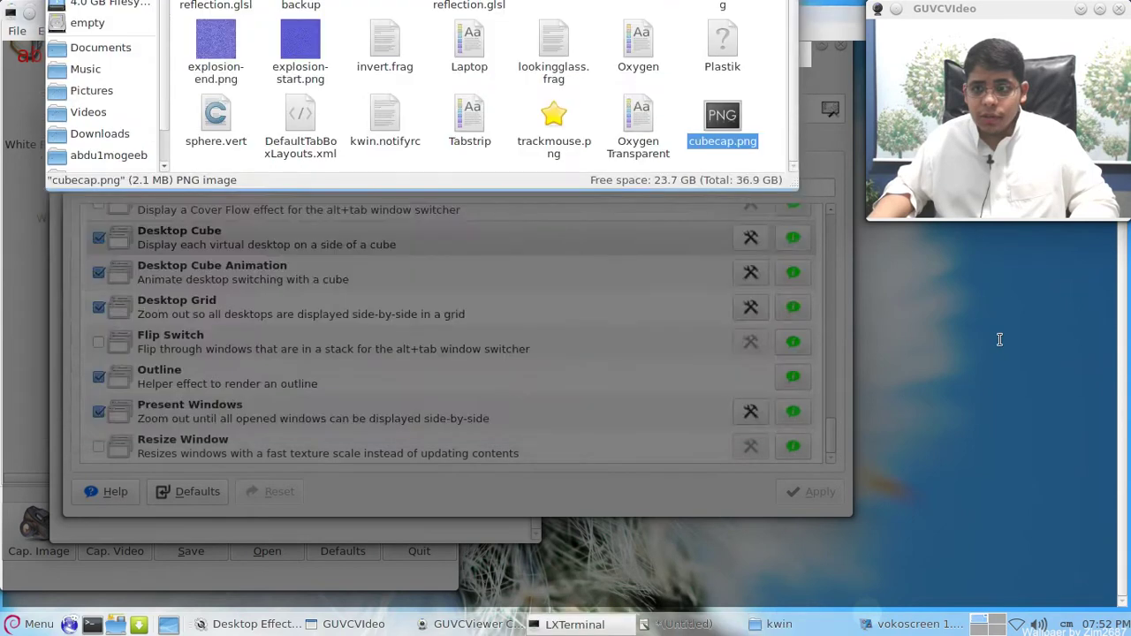
- Close the terminal and file manager windows and bring up the untitled outline notes
double_click(806, 7)
right_click(786, 17)
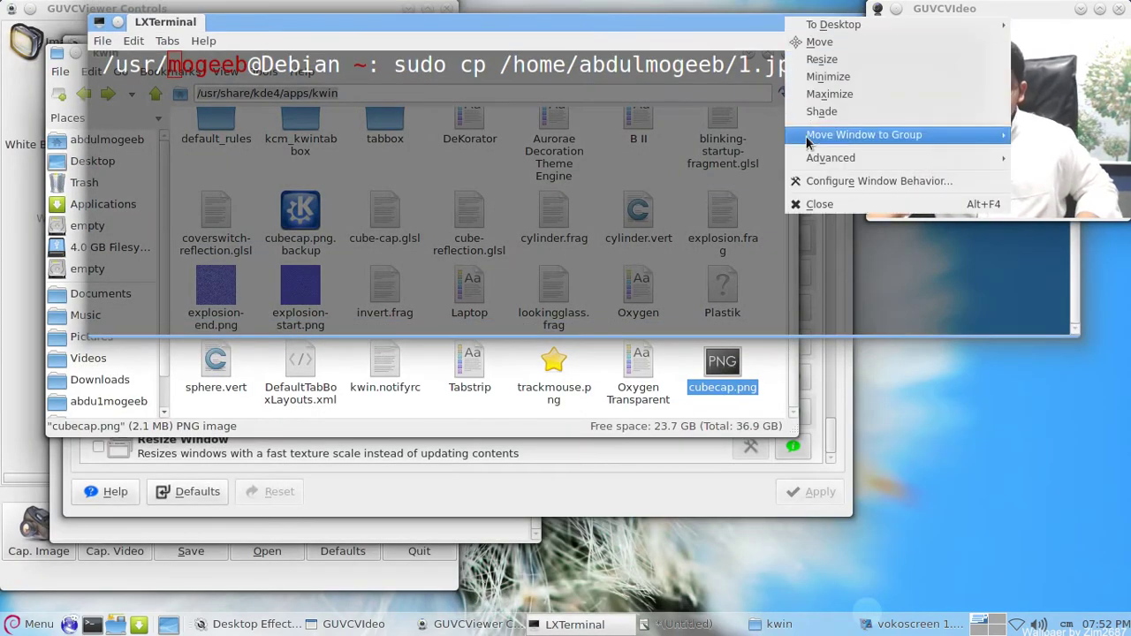
click(815, 205)
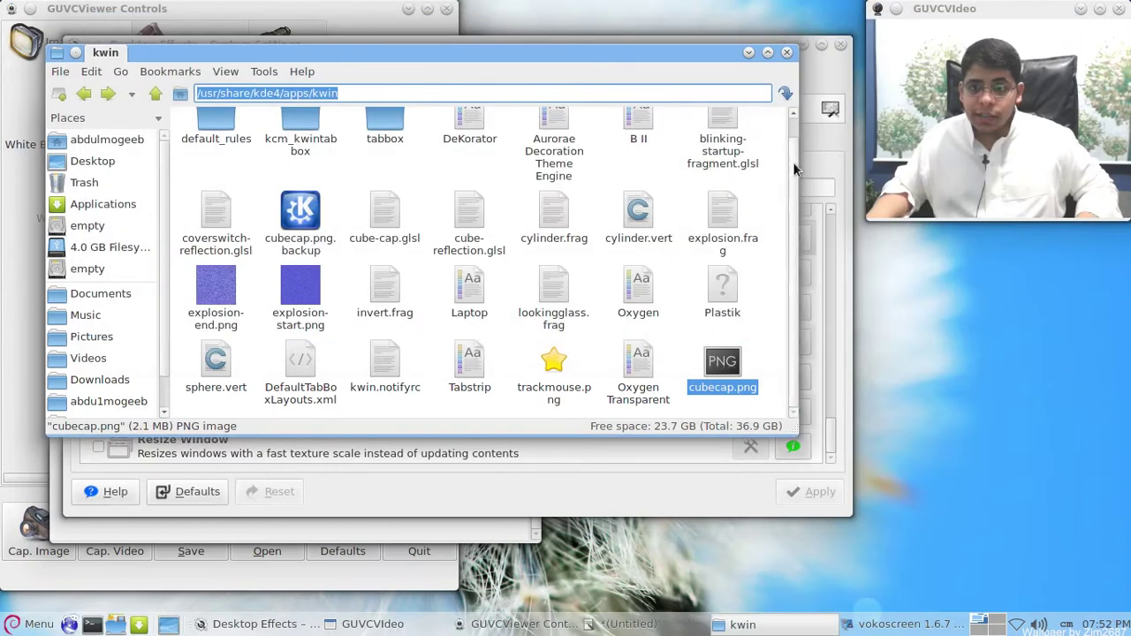
click(788, 52)
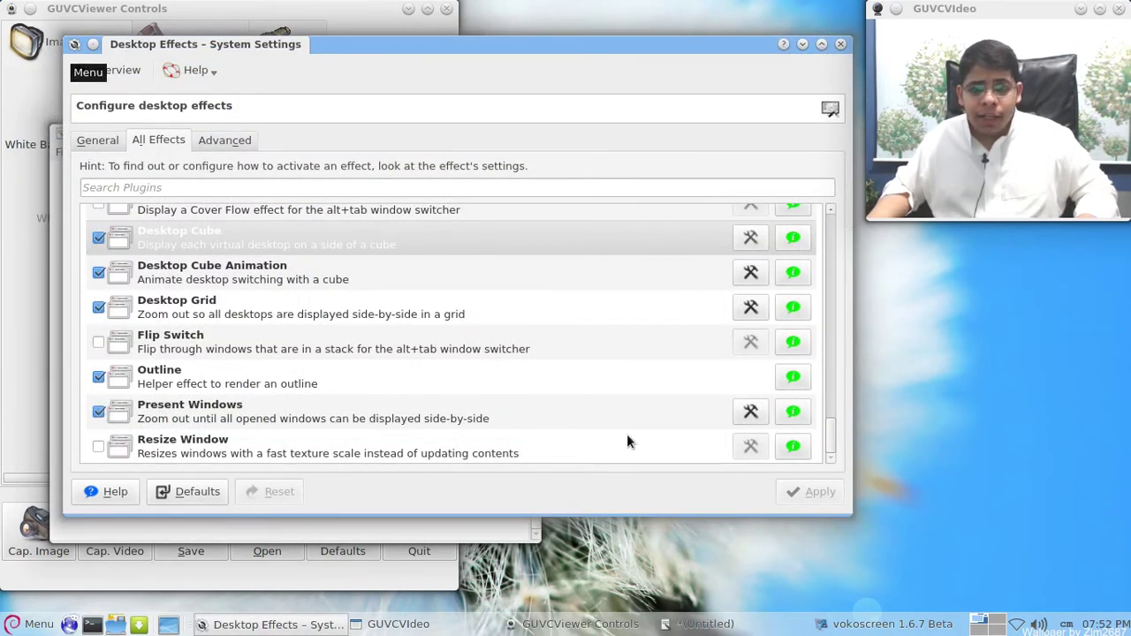
click(682, 624)
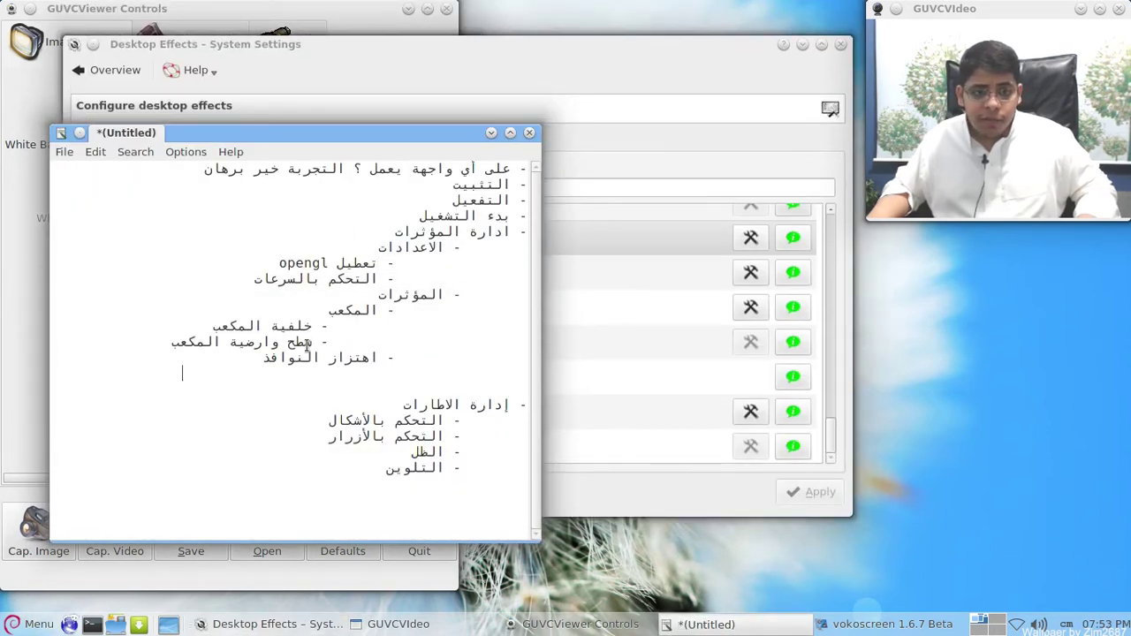
- Switch to the Desktop Effects settings, select the Wobbly Windows effect, and move the window to demonstrate it
click(652, 104)
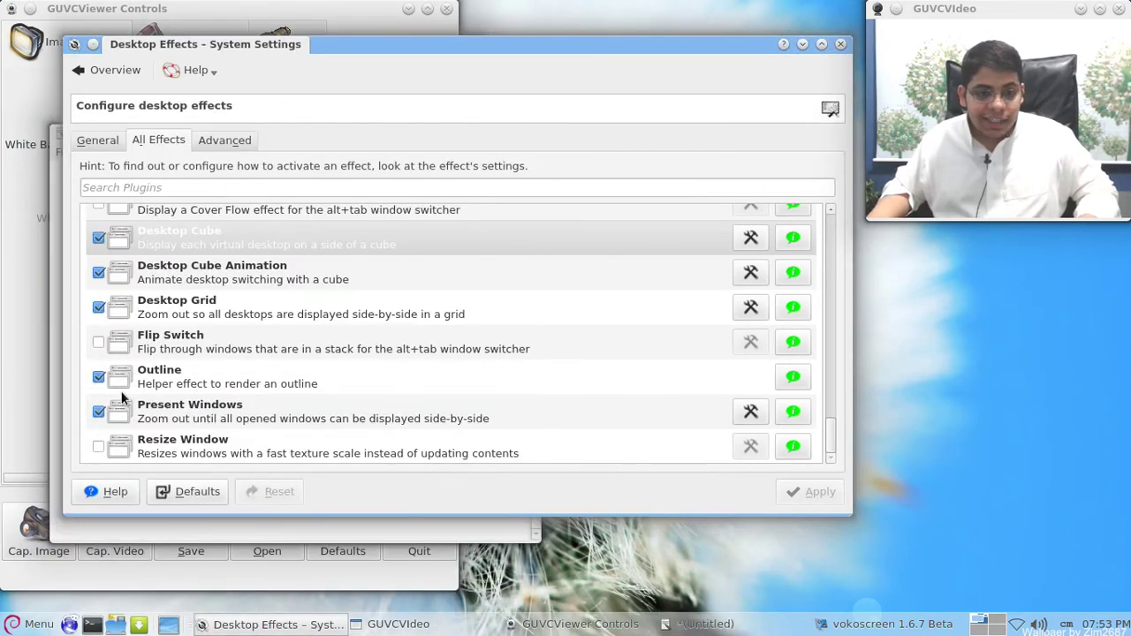
scroll(139, 397, up, 10)
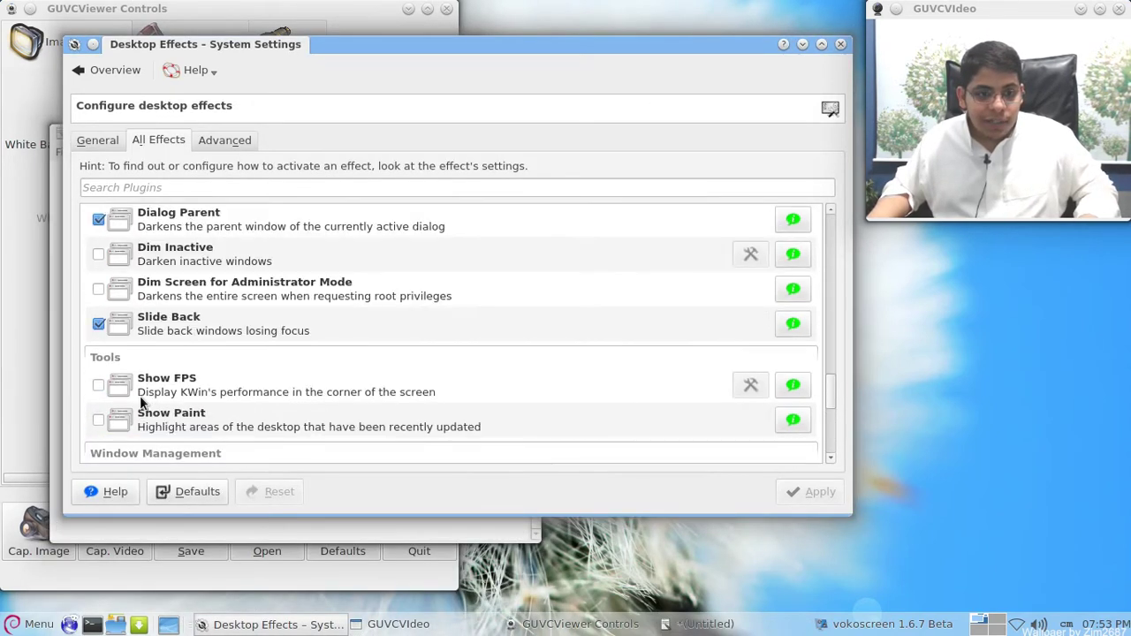
scroll(150, 379, up, 3)
scroll(163, 433, down, 2)
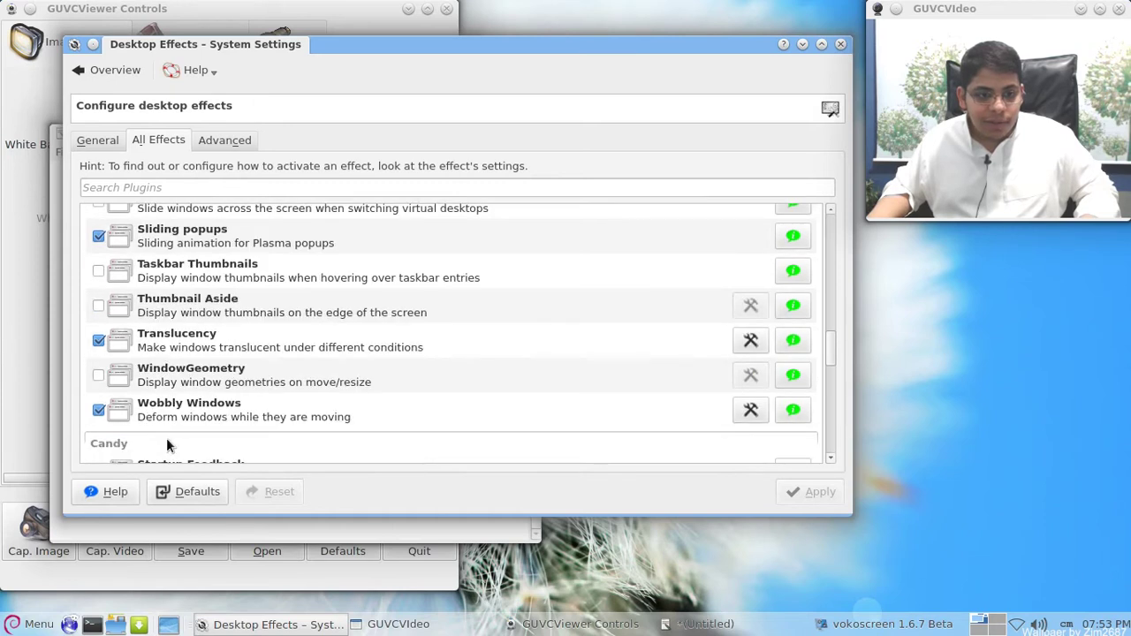
click(99, 413)
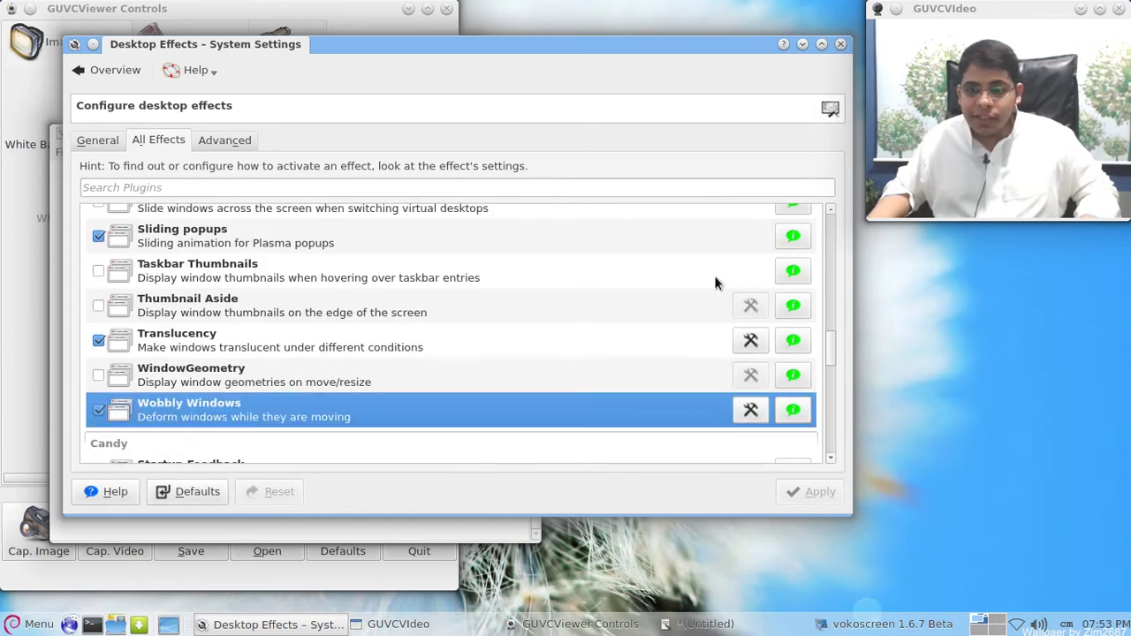
drag(616, 51, 617, 88)
- Set the Wobbly Windows wobbliness to the maximum, accept it, and move the settings window to test the effect
click(753, 445)
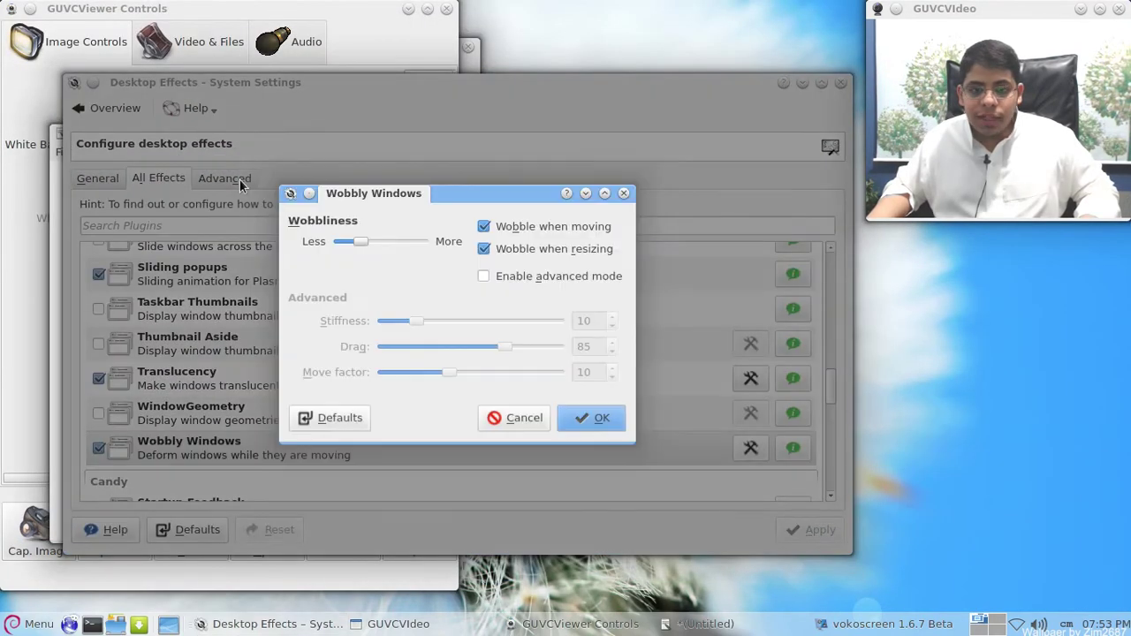
drag(389, 251, 603, 254)
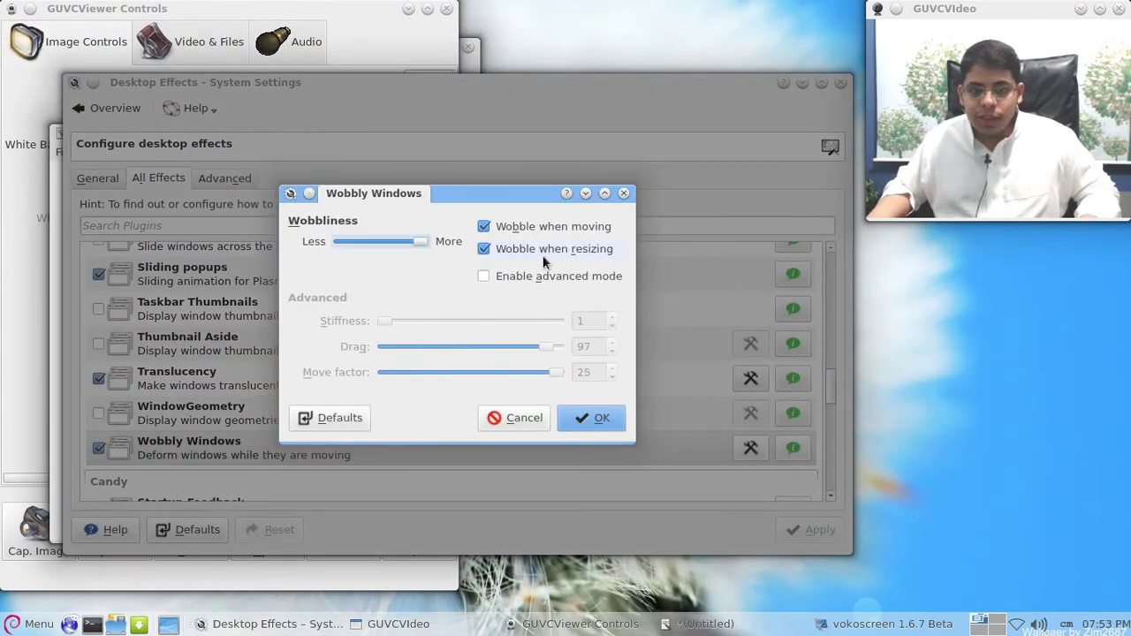
click(590, 413)
drag(442, 84, 547, 103)
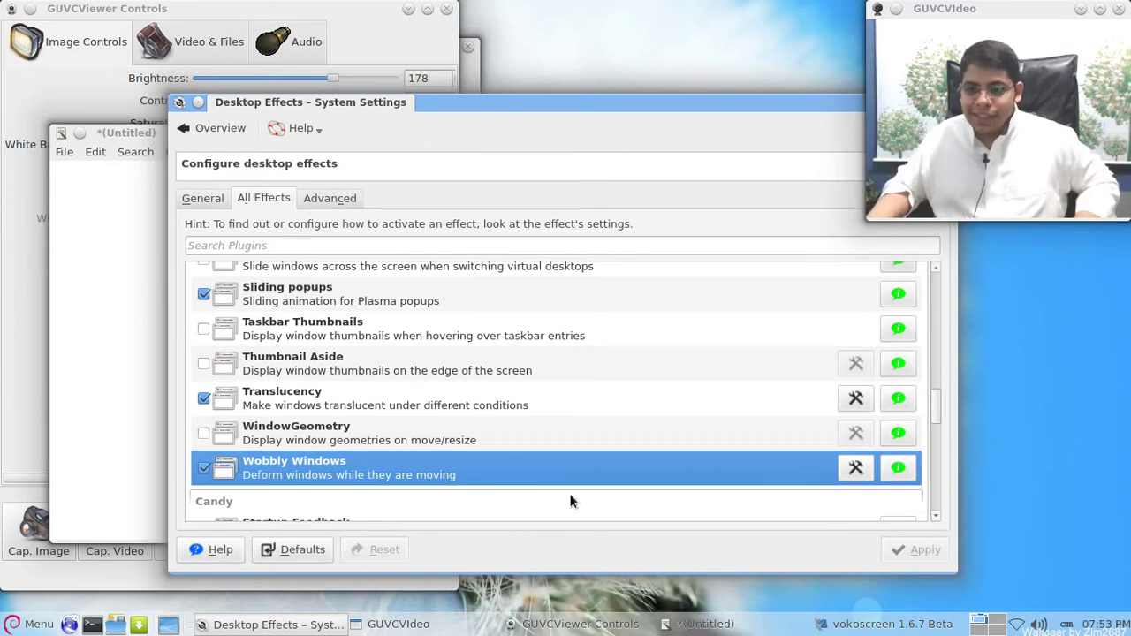
- Lower the wobbliness to near the minimum, enable advanced mode with Stiffness 50, accept, and move the window to test it
click(854, 469)
drag(512, 262, 469, 271)
click(605, 295)
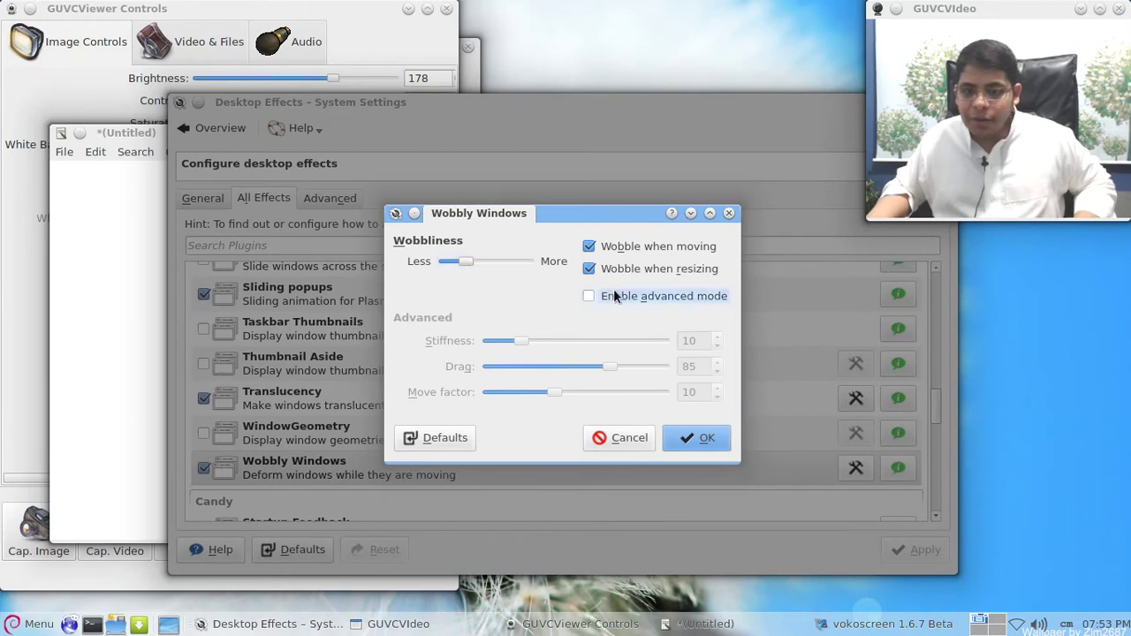
drag(521, 341, 690, 324)
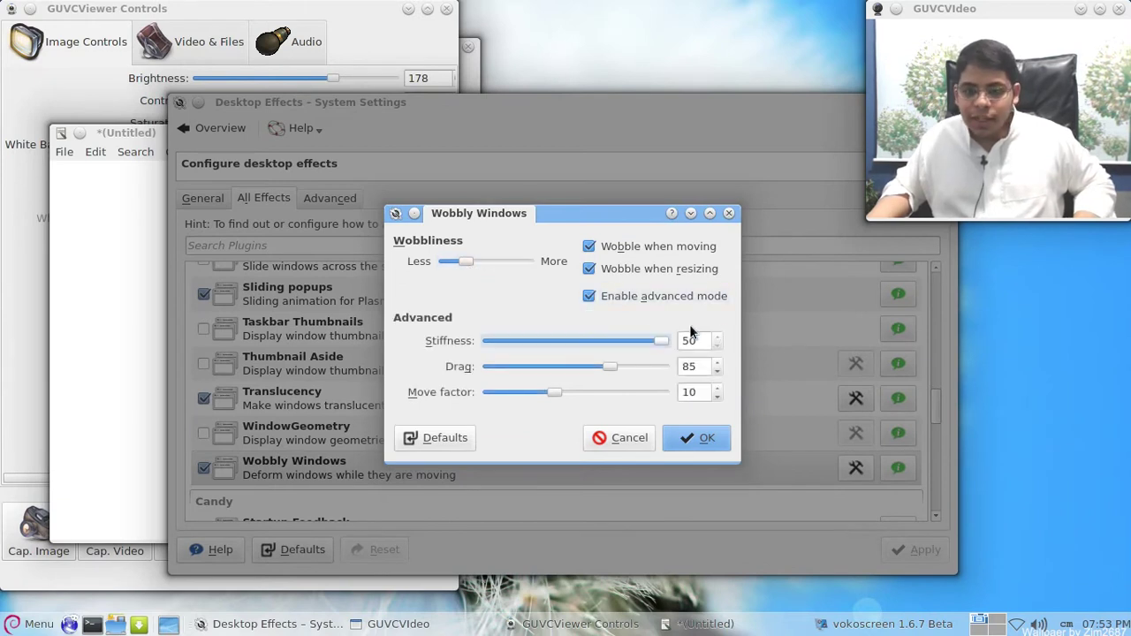
click(699, 438)
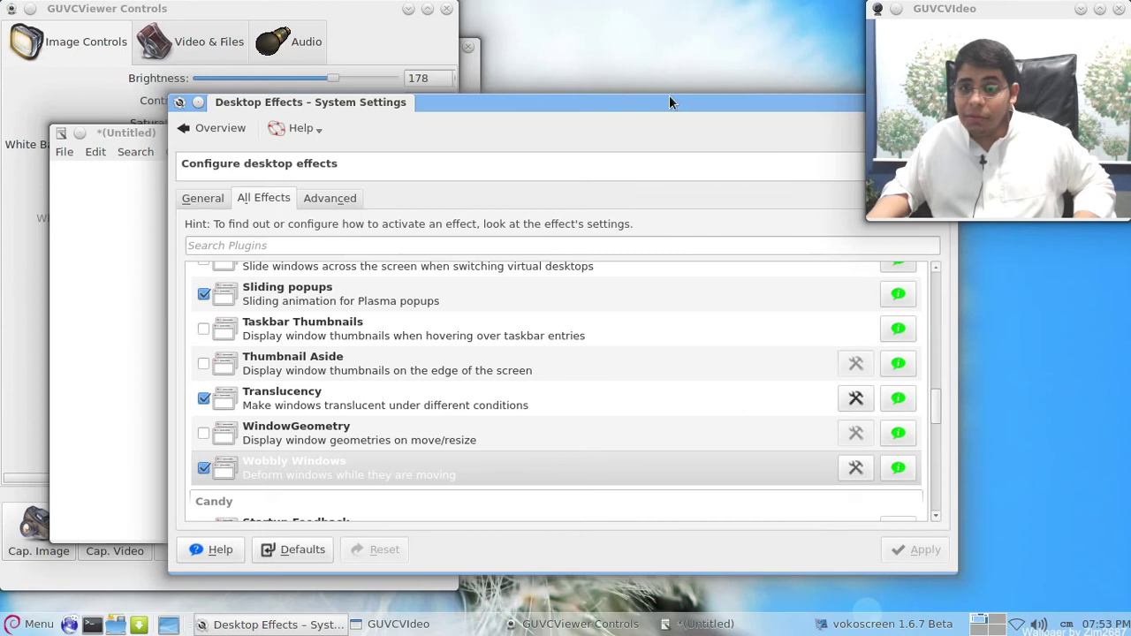
mouse_move(667, 104)
mouse_down()
mouse_move(698, 104)
mouse_move(667, 104)
mouse_move(689, 113)
mouse_move(665, 126)
mouse_move(661, 106)
mouse_up()
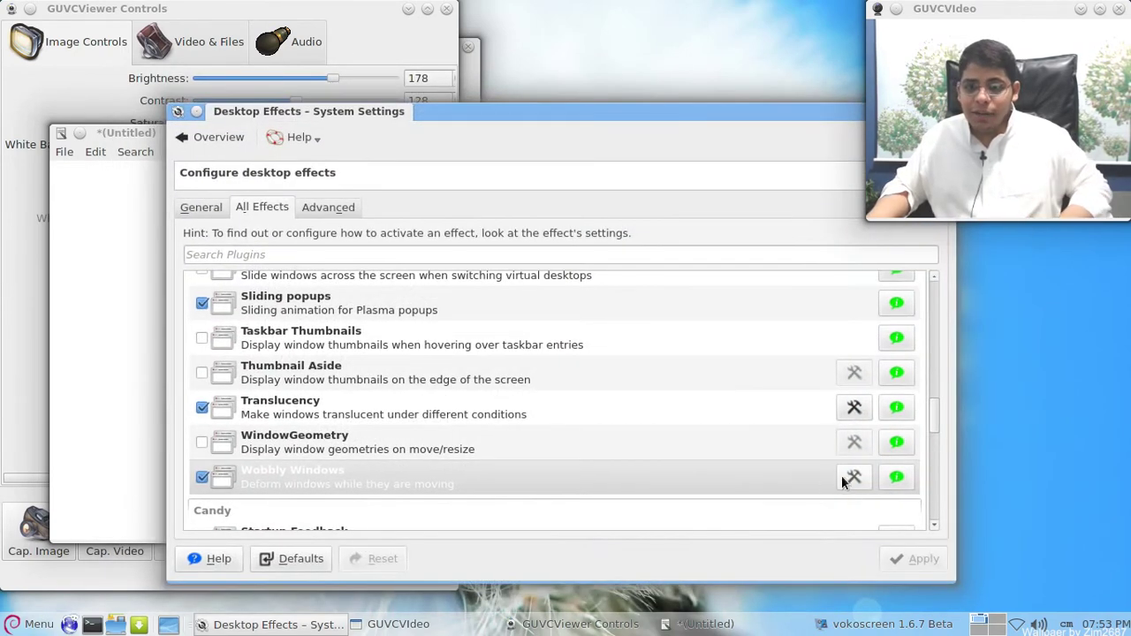
- Set the Wobbly Windows Stiffness to 1, accept it, and move the settings window to test the wobble
click(850, 476)
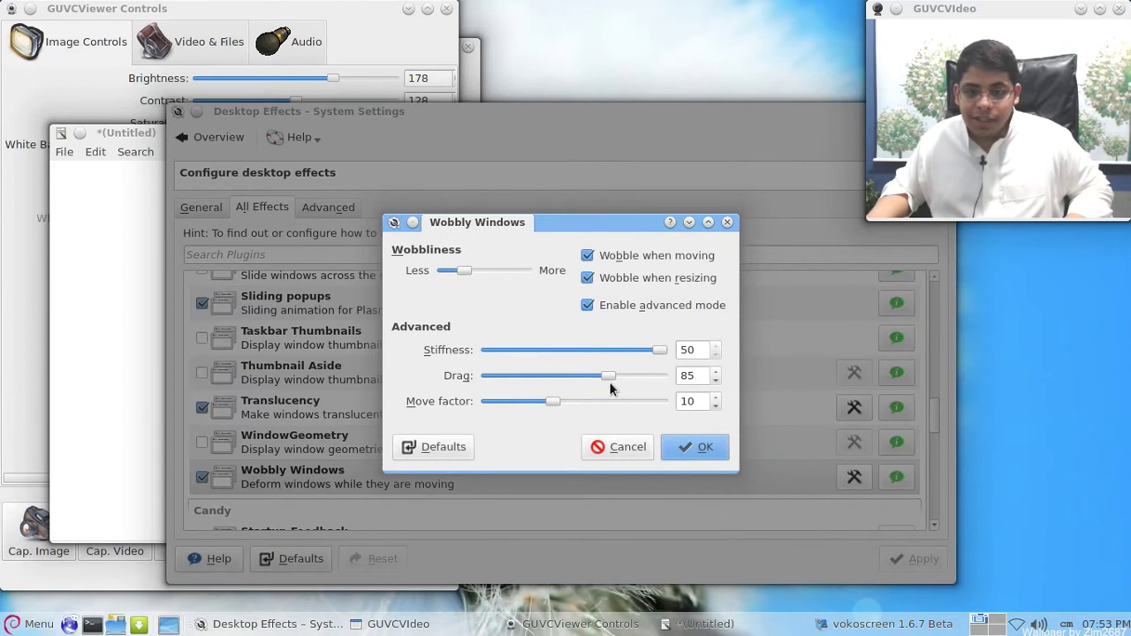
drag(646, 349, 500, 349)
click(693, 449)
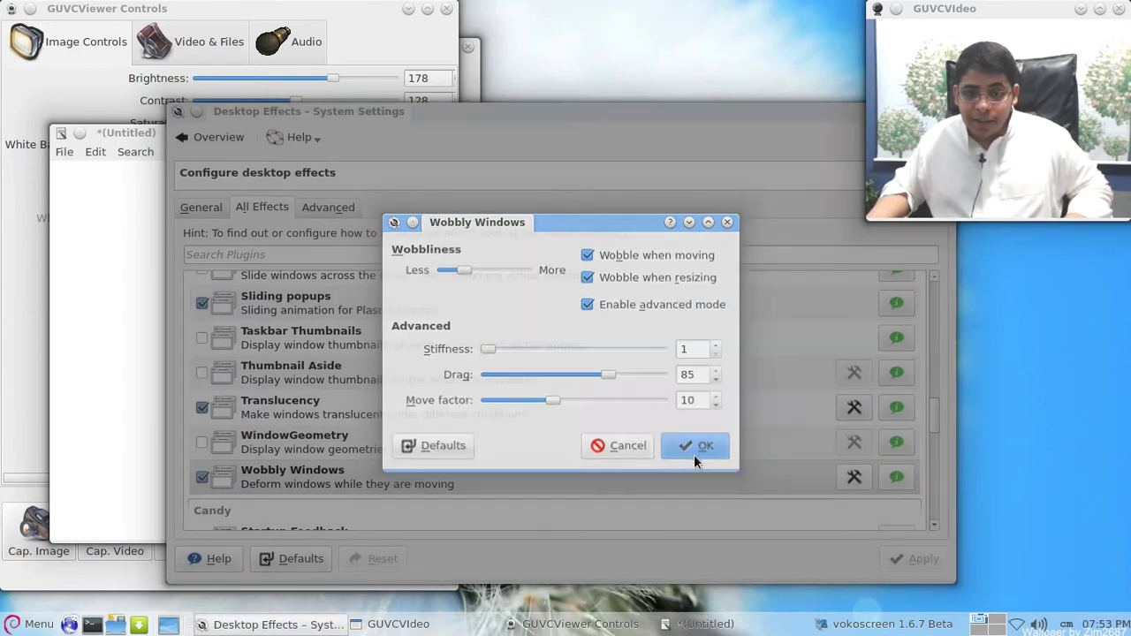
drag(631, 116, 435, 103)
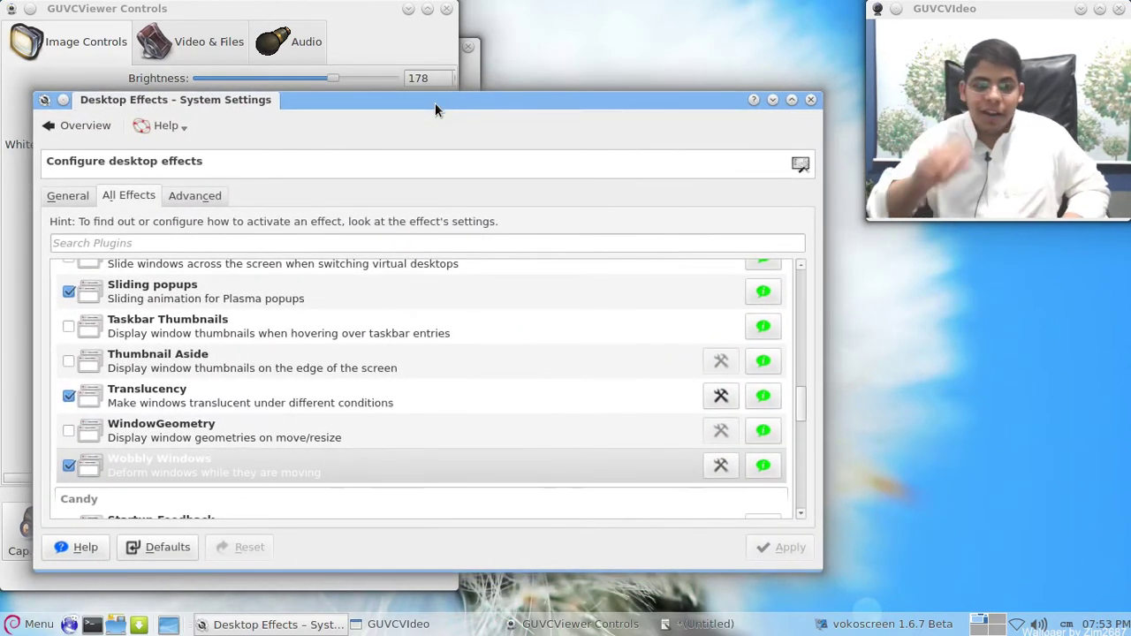
- Turn off advanced mode for Wobbly Windows, set the wobbliness to the middle, accept, and move the window to test it
click(721, 466)
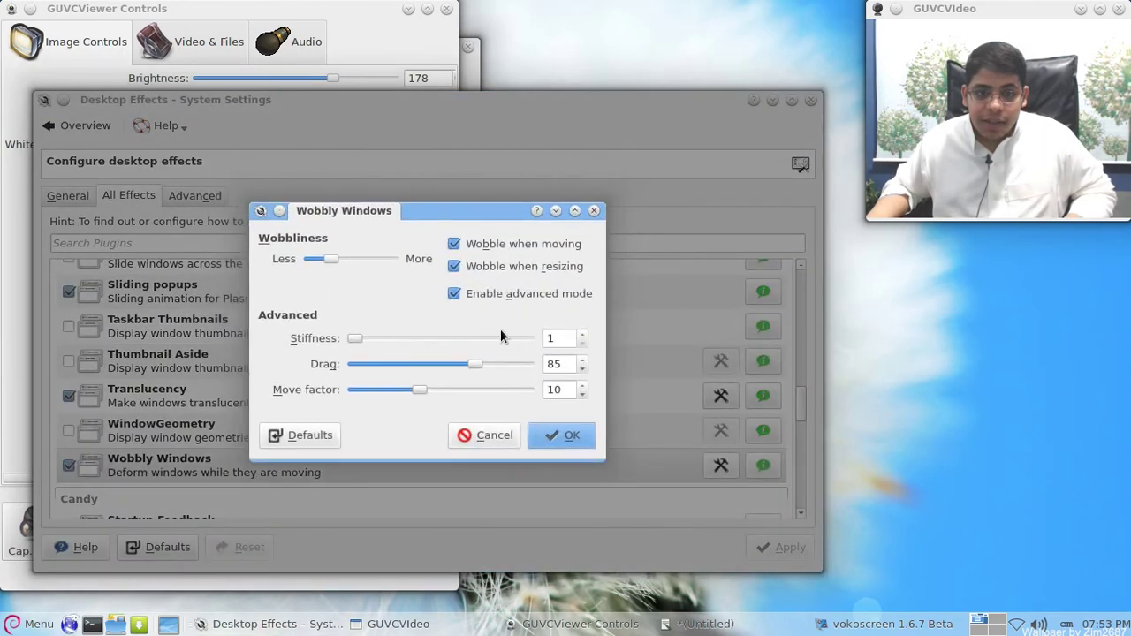
click(478, 295)
drag(332, 257, 347, 256)
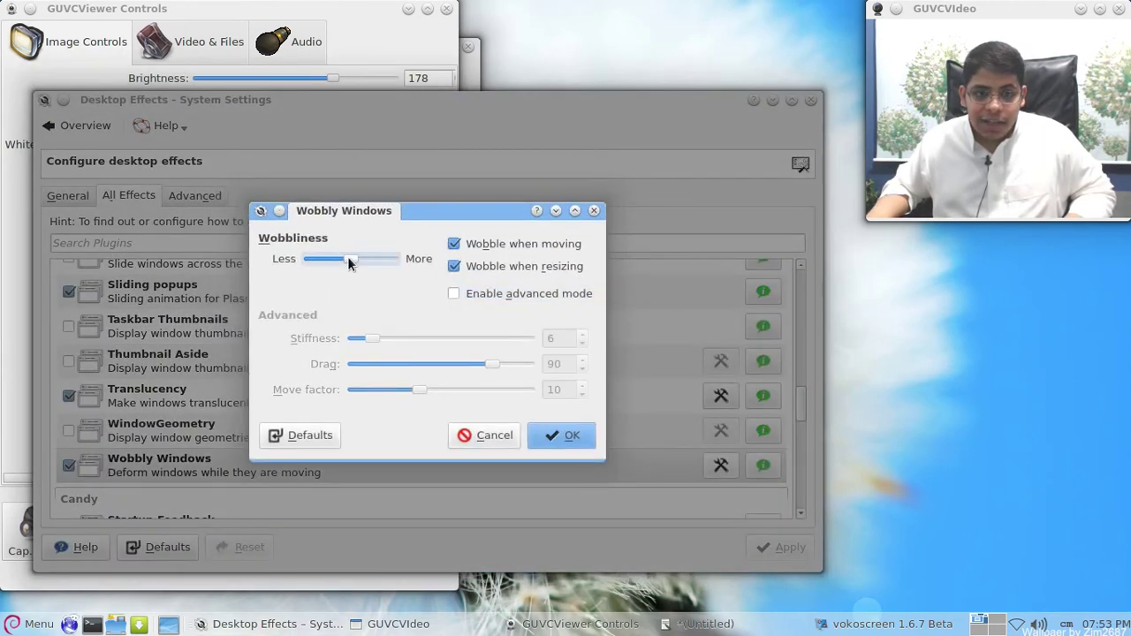
click(564, 433)
drag(483, 94, 509, 99)
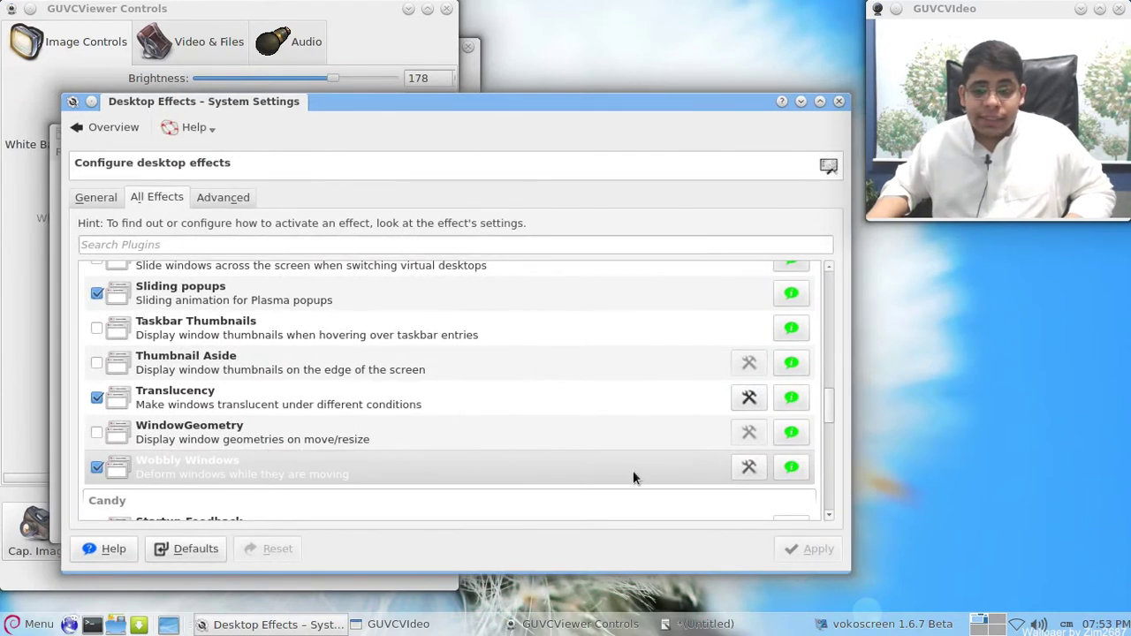
- Disable the Wobbly Windows effect, apply the change, and briefly check the outline notes
click(97, 466)
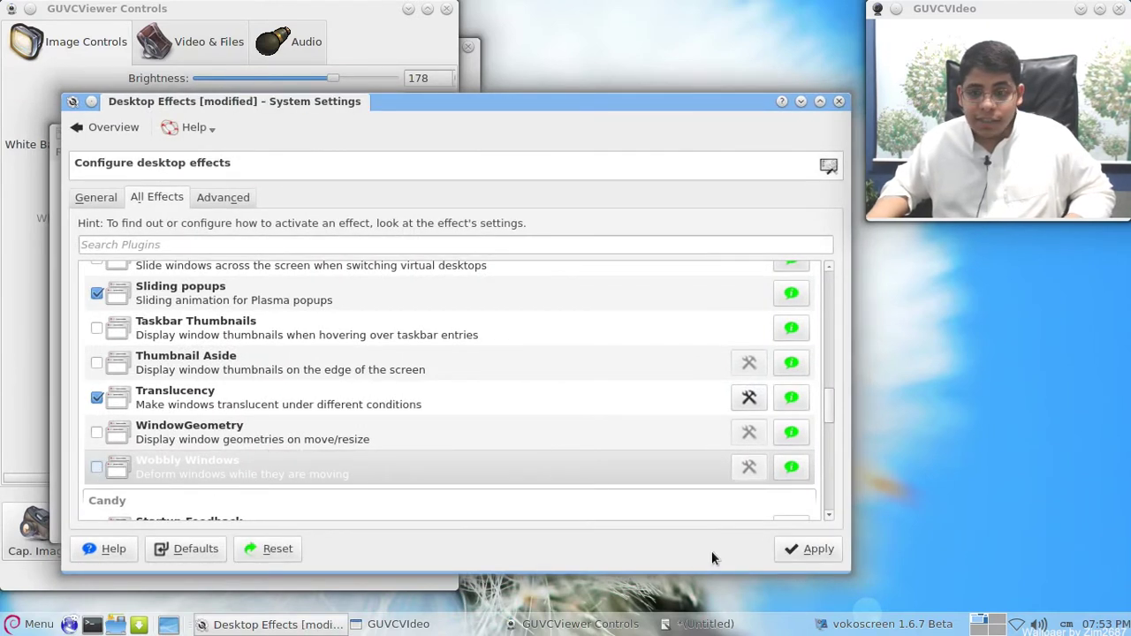
click(795, 547)
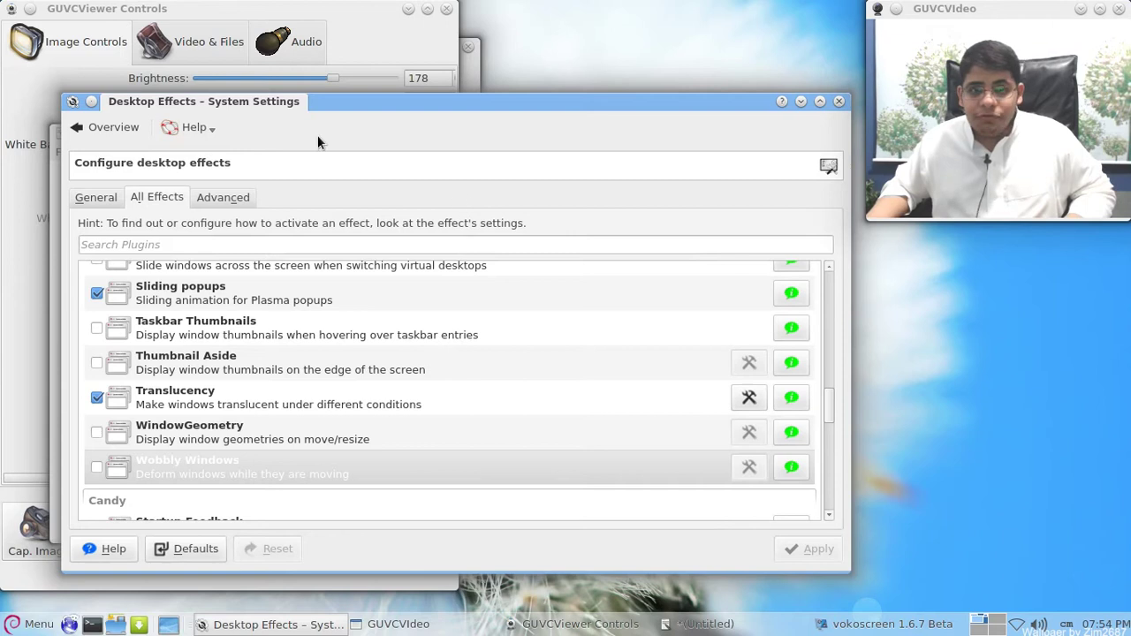
click(692, 625)
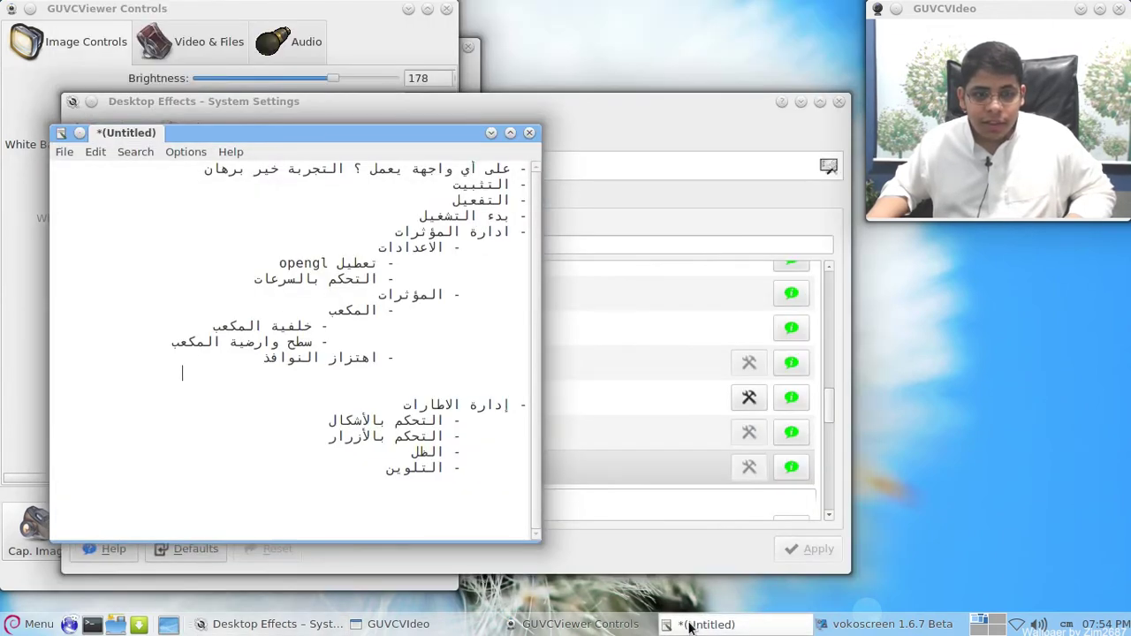
click(692, 625)
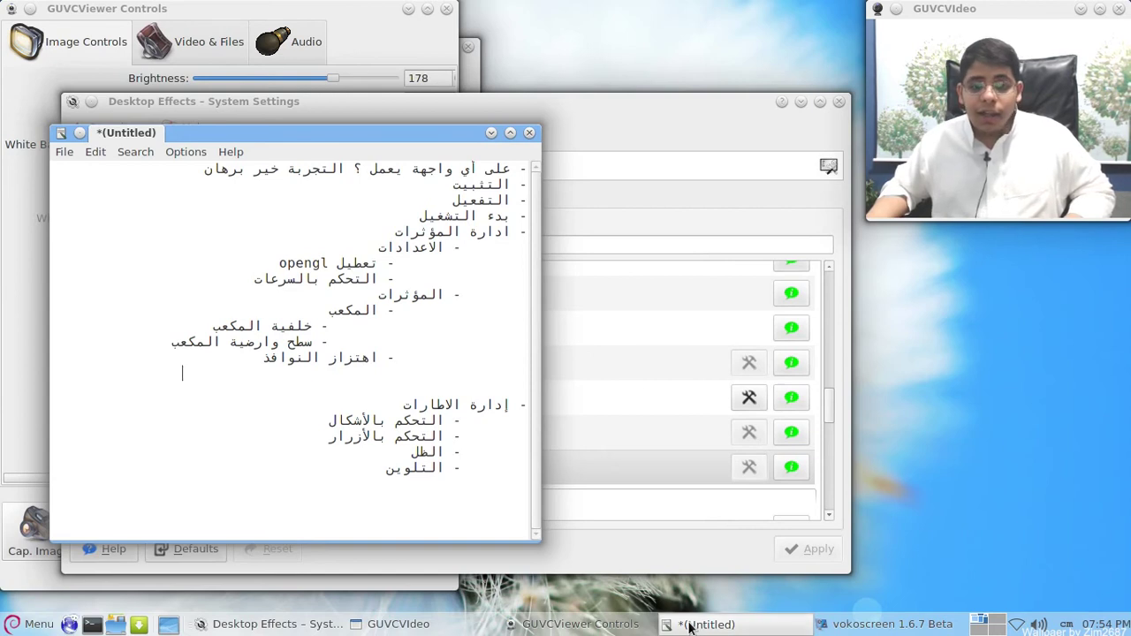
- Enable the Fall Apart effect in the Appearance group and apply the change
scroll(266, 374, up, 10)
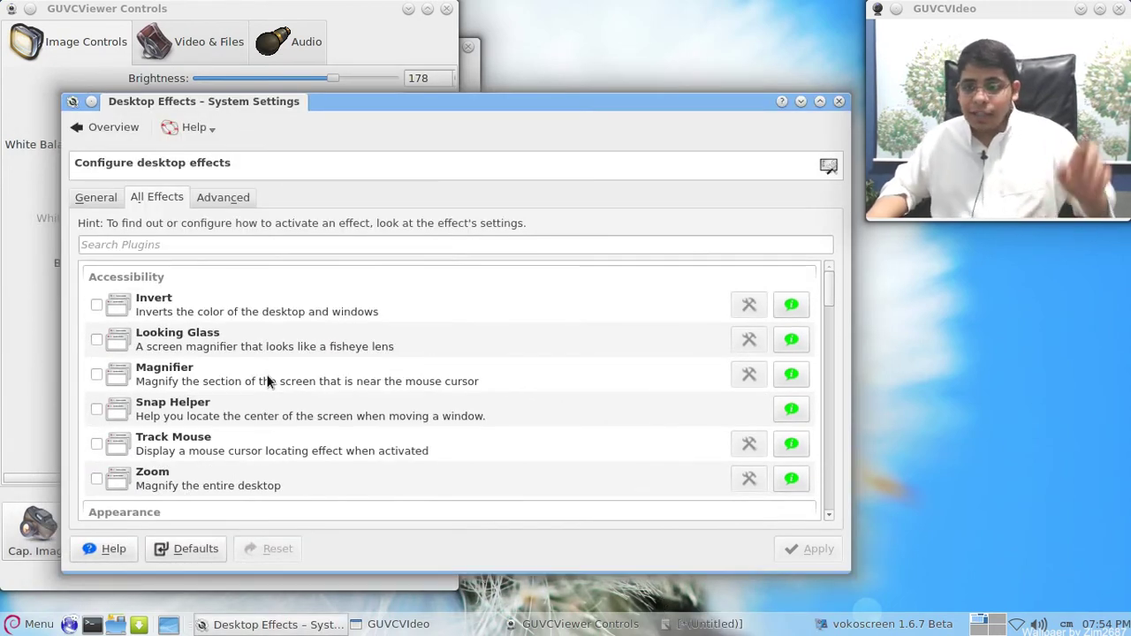
scroll(108, 370, down, 4)
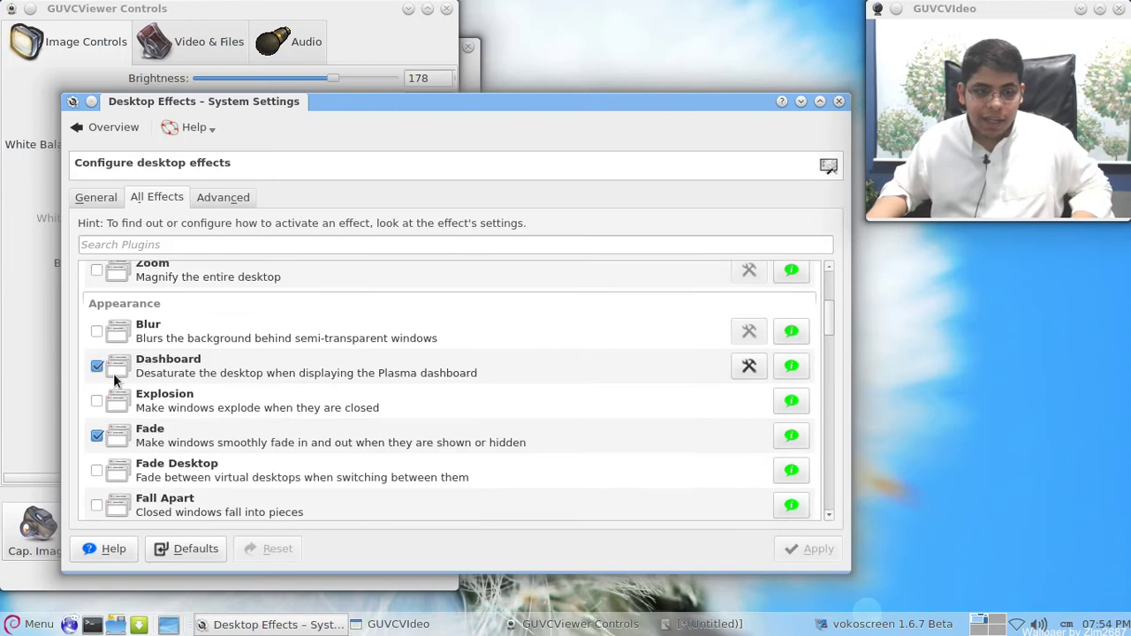
scroll(181, 428, down, 2)
scroll(156, 397, up, 1)
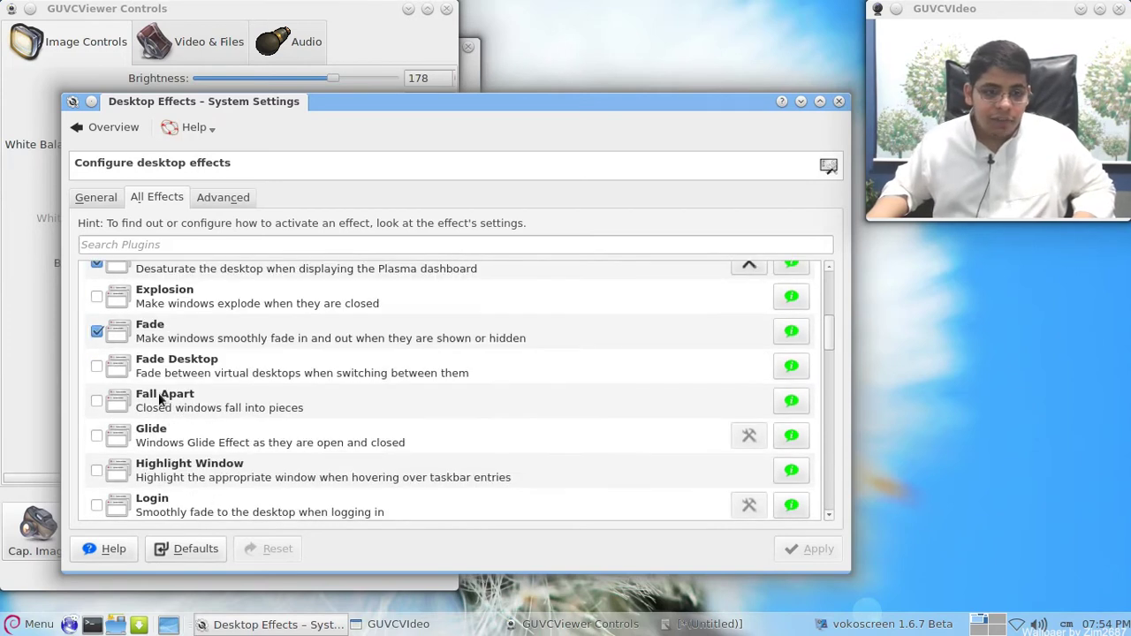
click(98, 402)
click(821, 547)
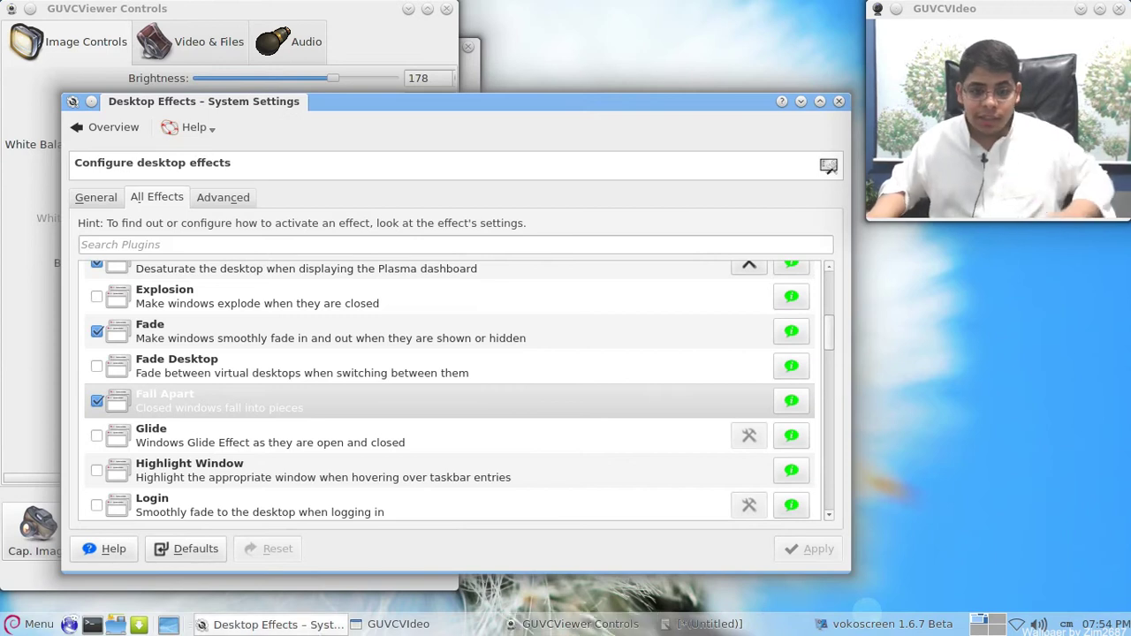
- Open an LXTerminal window, restore it from its maximized size, and close it to test the Fall Apart effect
click(92, 625)
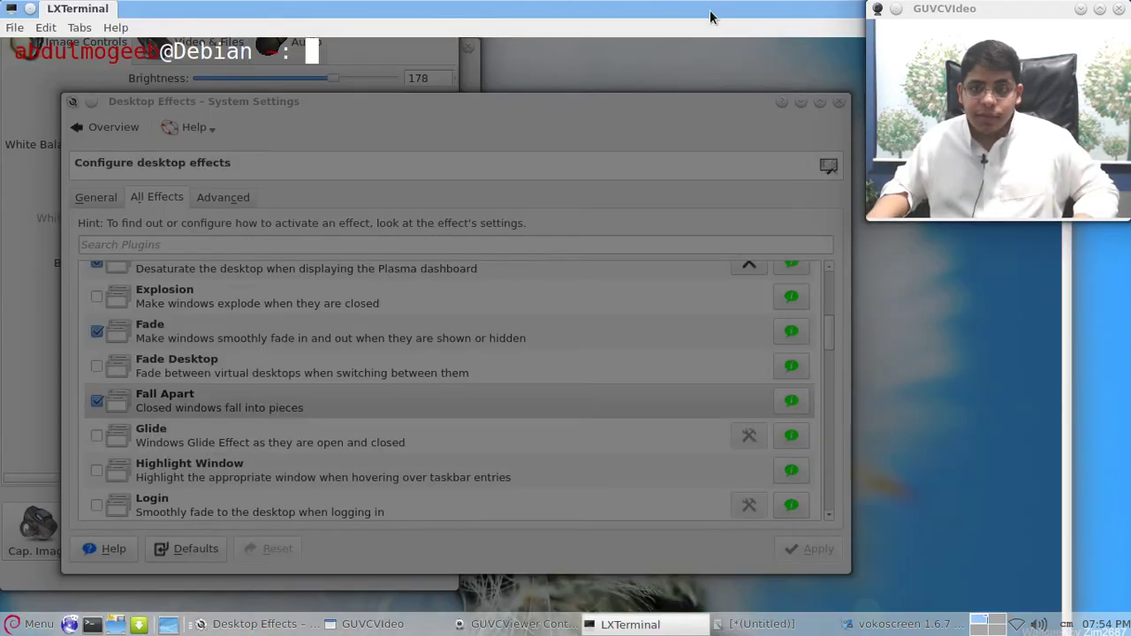
drag(710, 10, 792, 136)
click(747, 128)
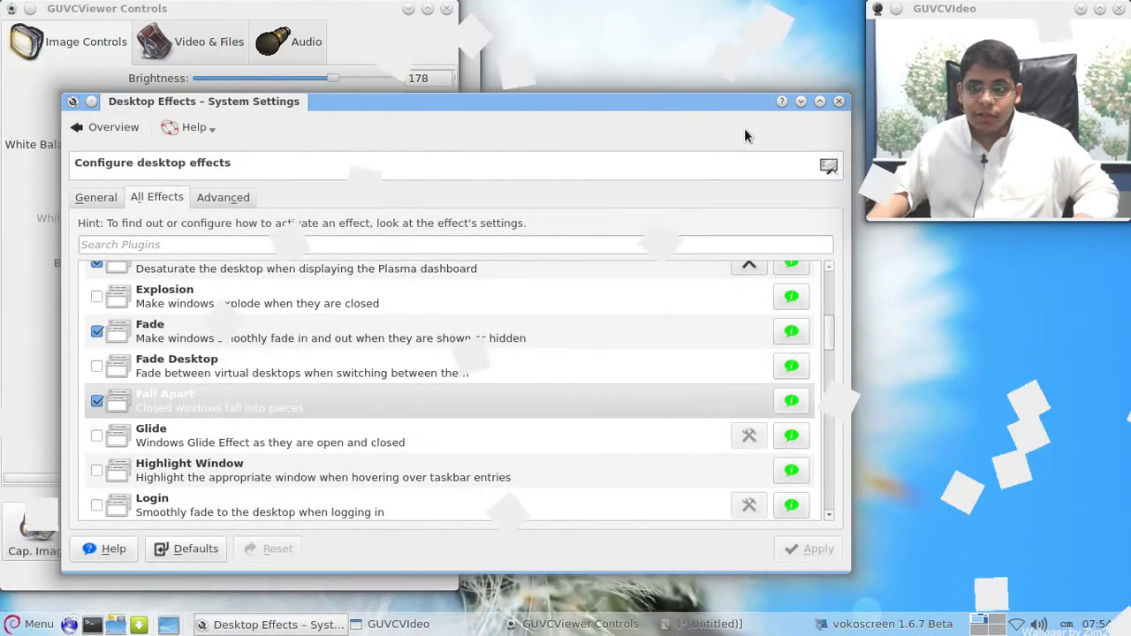
- Disable the Fall Apart effect, apply the change, and check the outline notes for the next topic
click(97, 402)
click(800, 546)
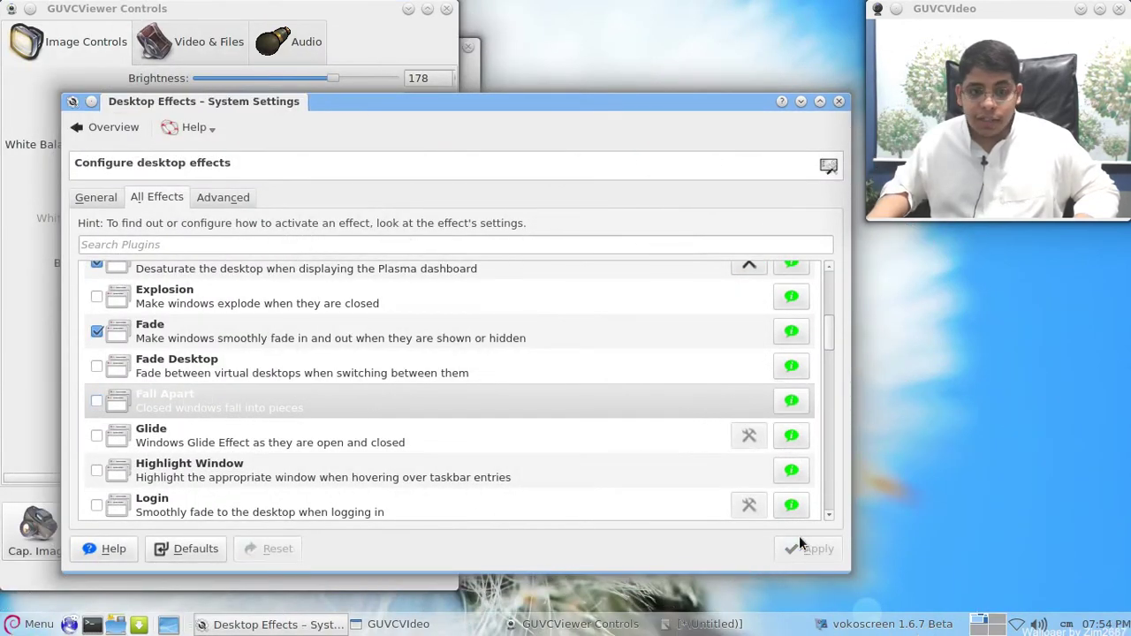
drag(832, 340, 838, 249)
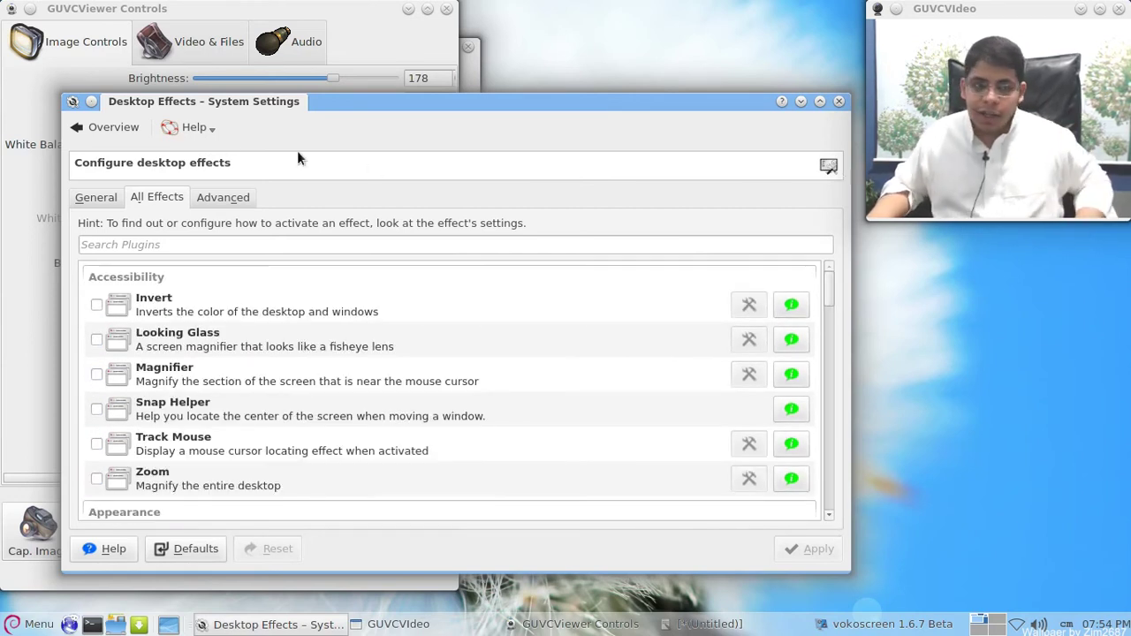
click(705, 625)
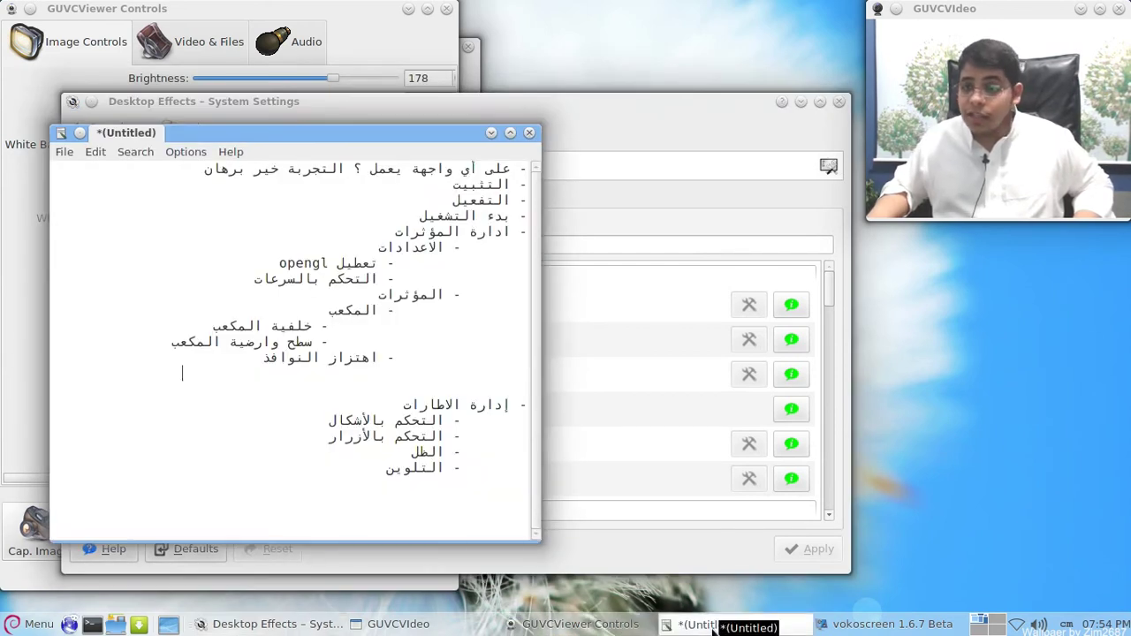
click(705, 625)
- Leave Desktop Effects, open the Window Decorations settings under Workspace Appearance, and browse the installed decorations
click(106, 124)
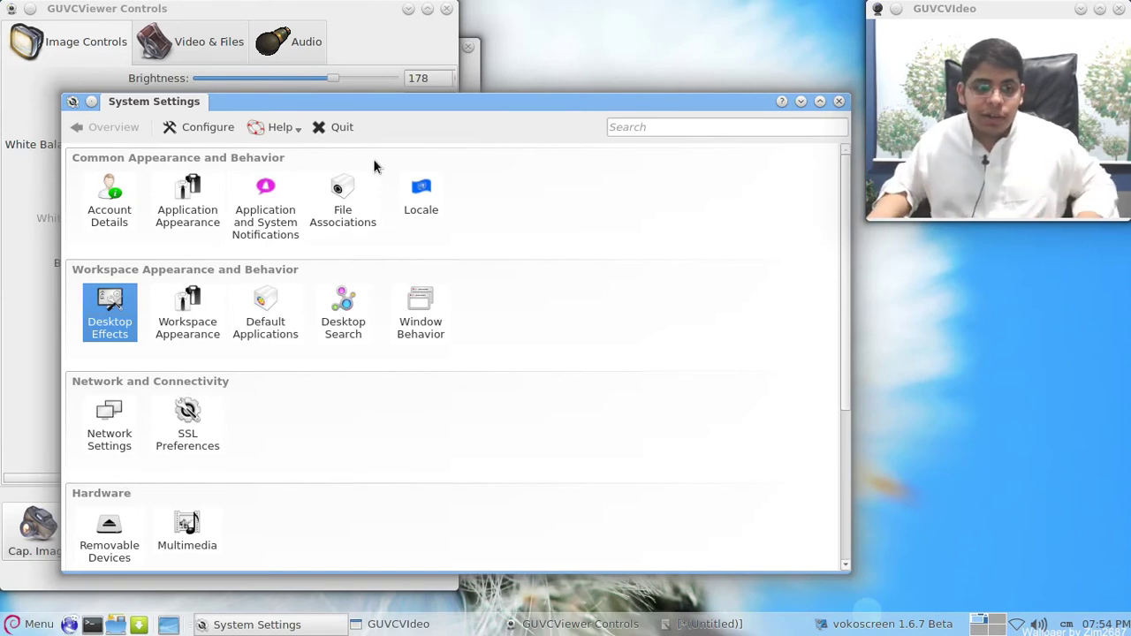
click(213, 300)
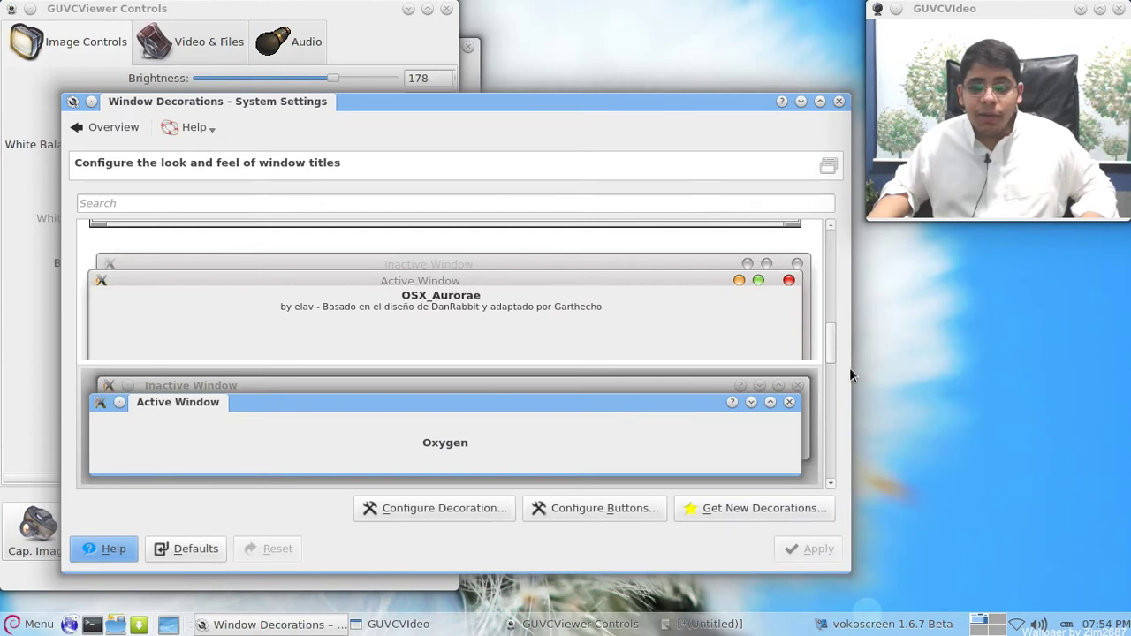
drag(832, 348, 831, 322)
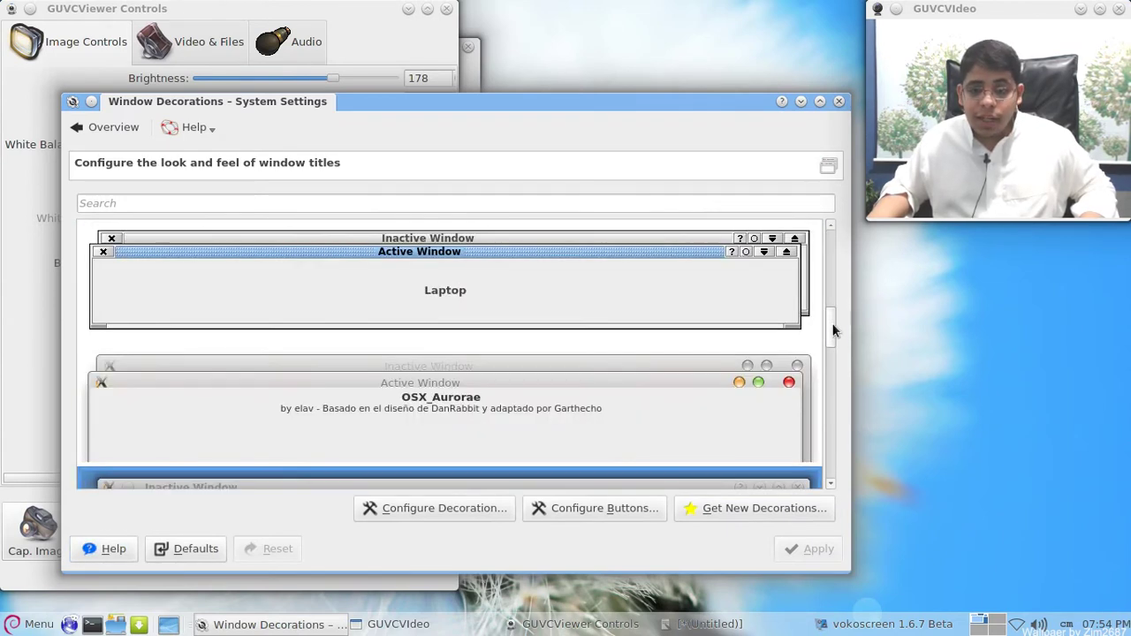
- View the downloadable decorations in the add-on installer, close it, and bring the Oxygen decoration into view
click(768, 515)
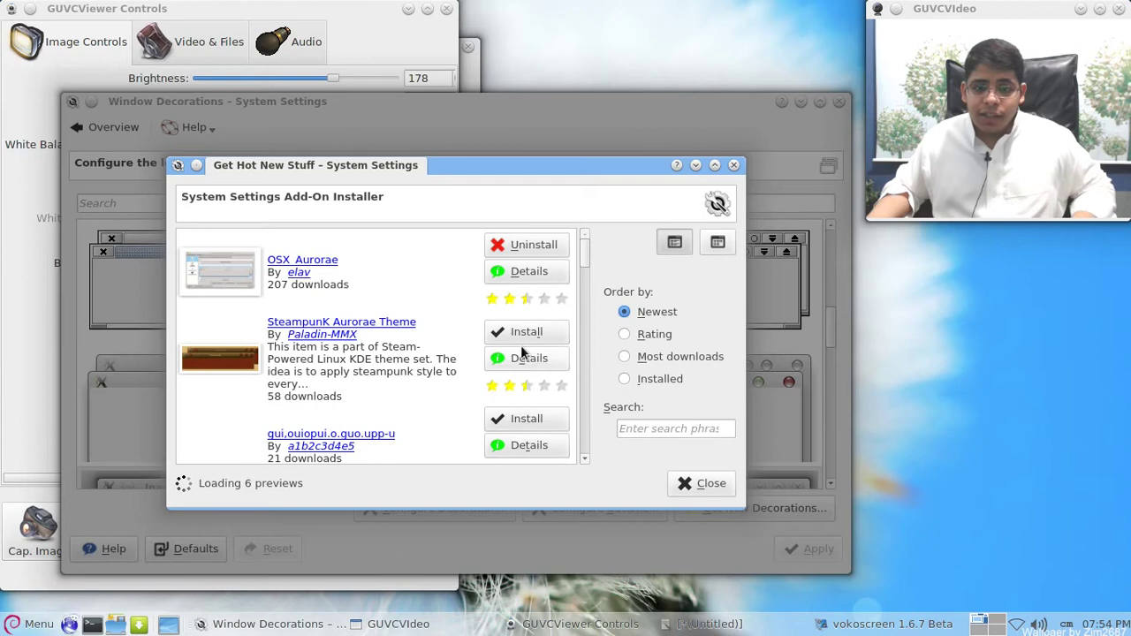
click(704, 483)
drag(823, 318, 829, 360)
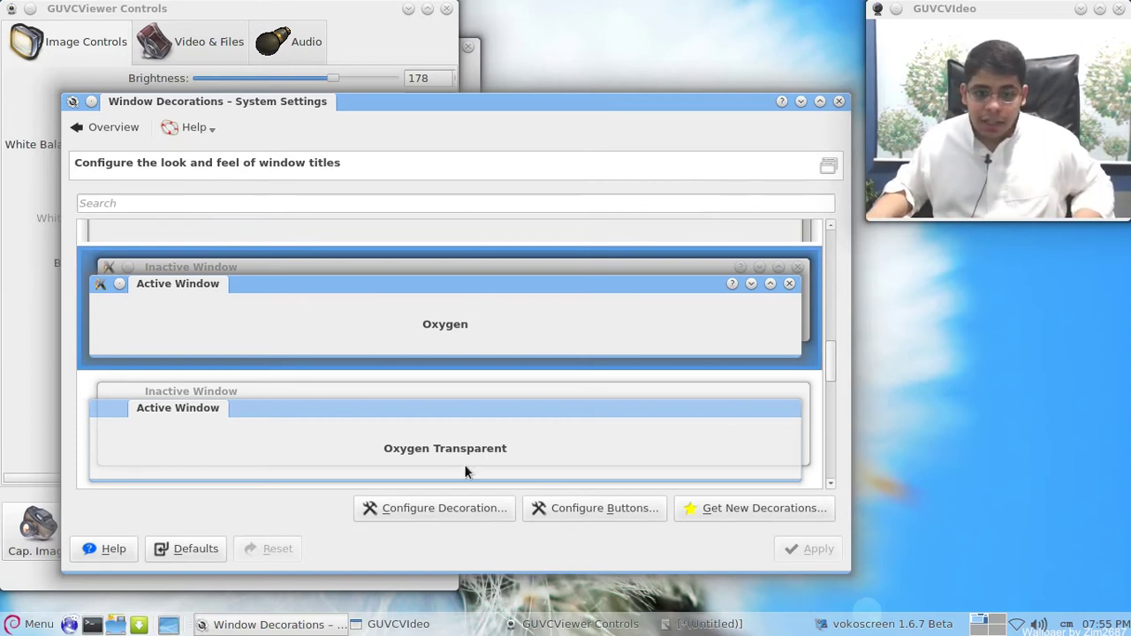
- Show the advanced configuration options for the Oxygen decoration and set its border size to Huge
click(462, 505)
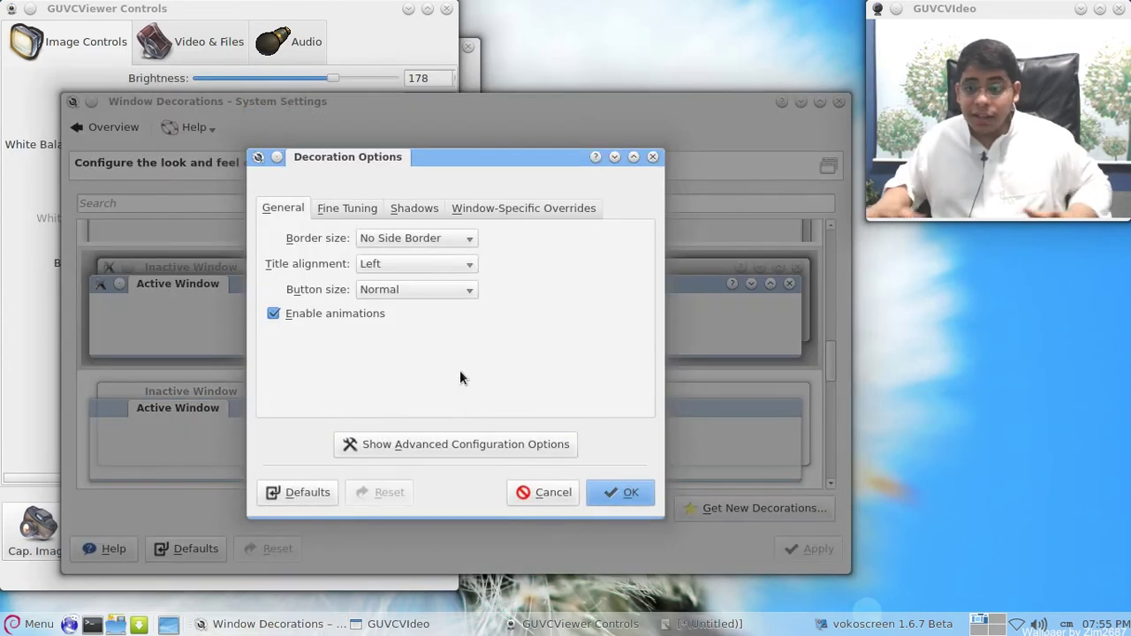
click(491, 445)
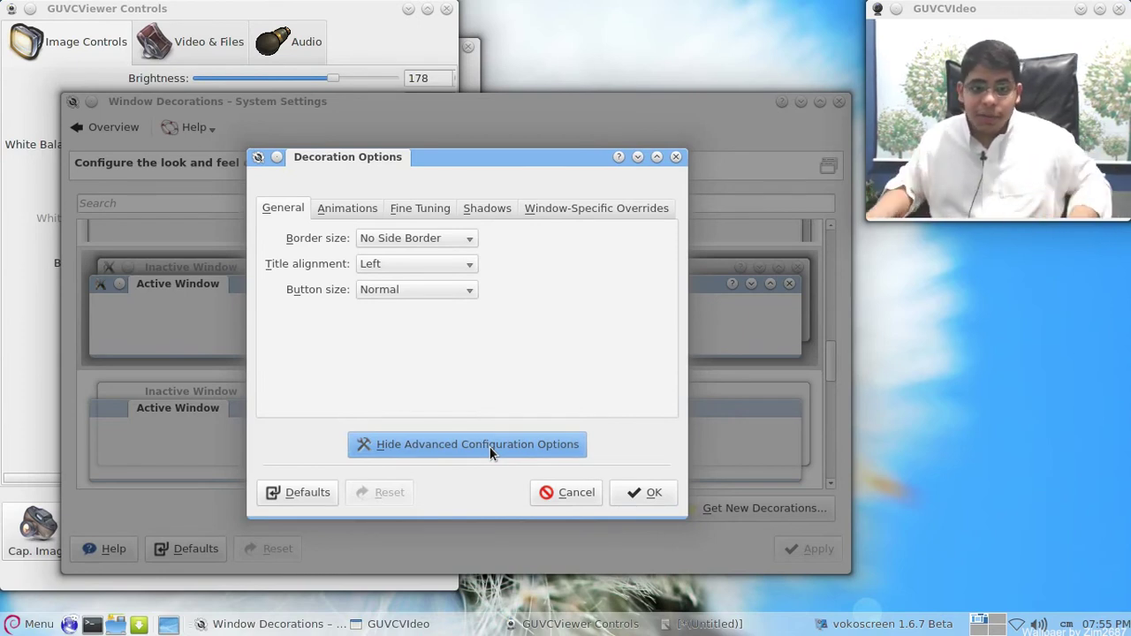
click(439, 234)
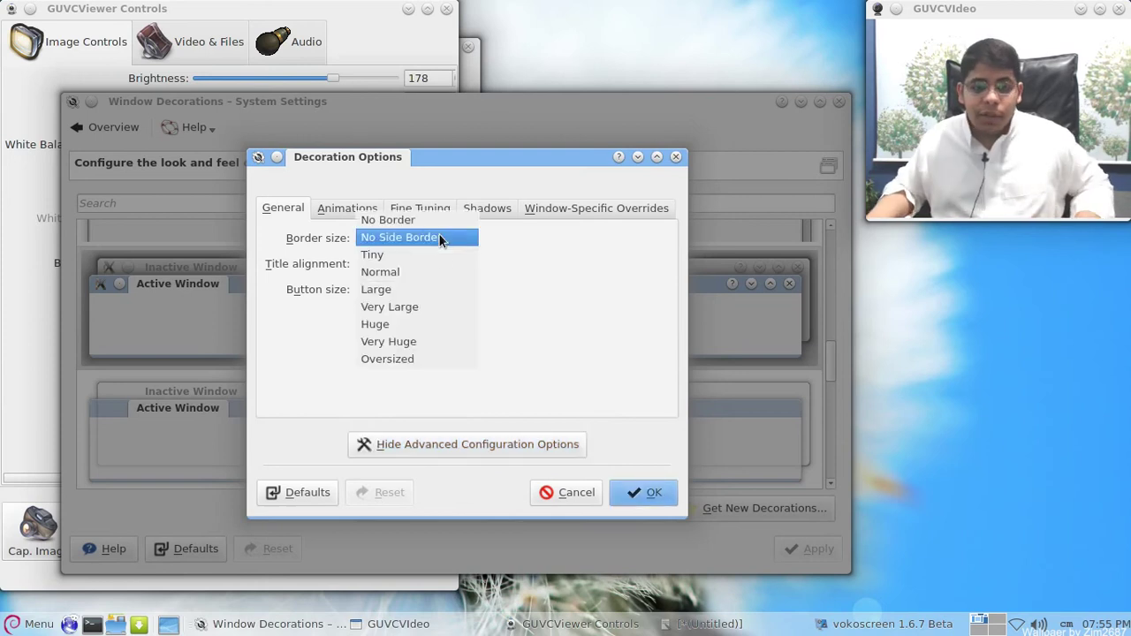
click(423, 323)
click(658, 491)
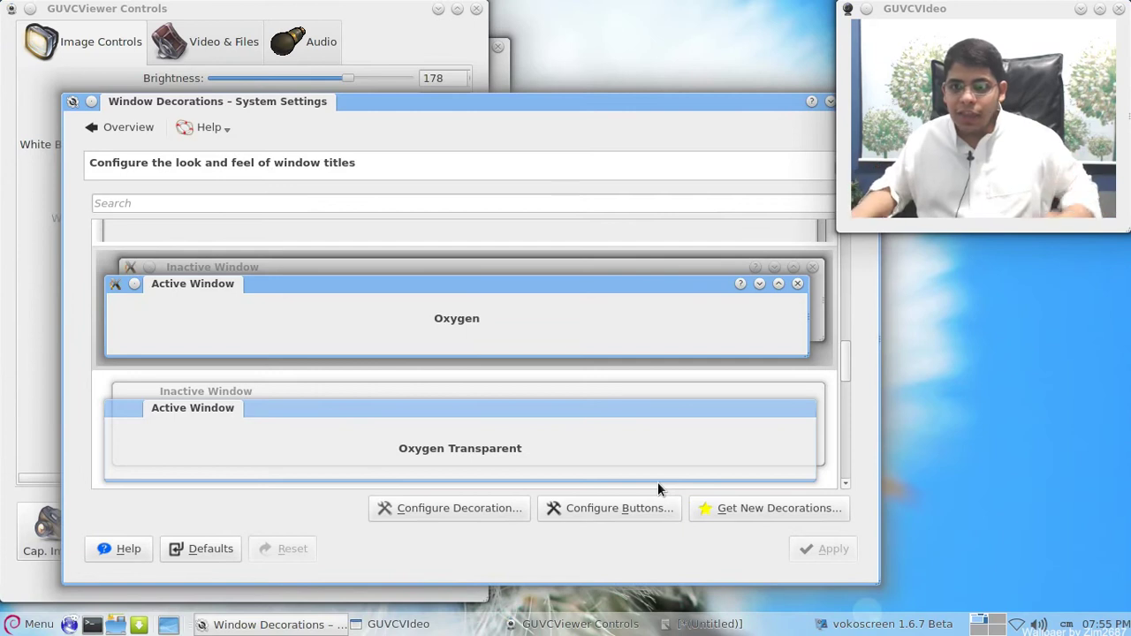
- Set the Oxygen decoration's border size to No Side Border and accept the change
click(439, 506)
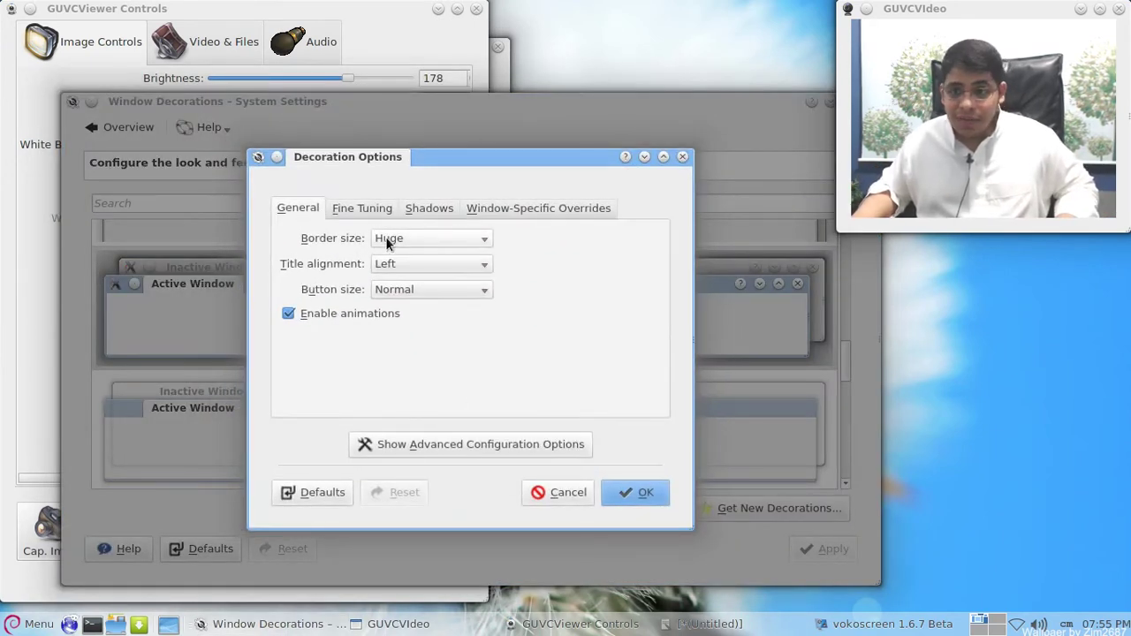
click(419, 237)
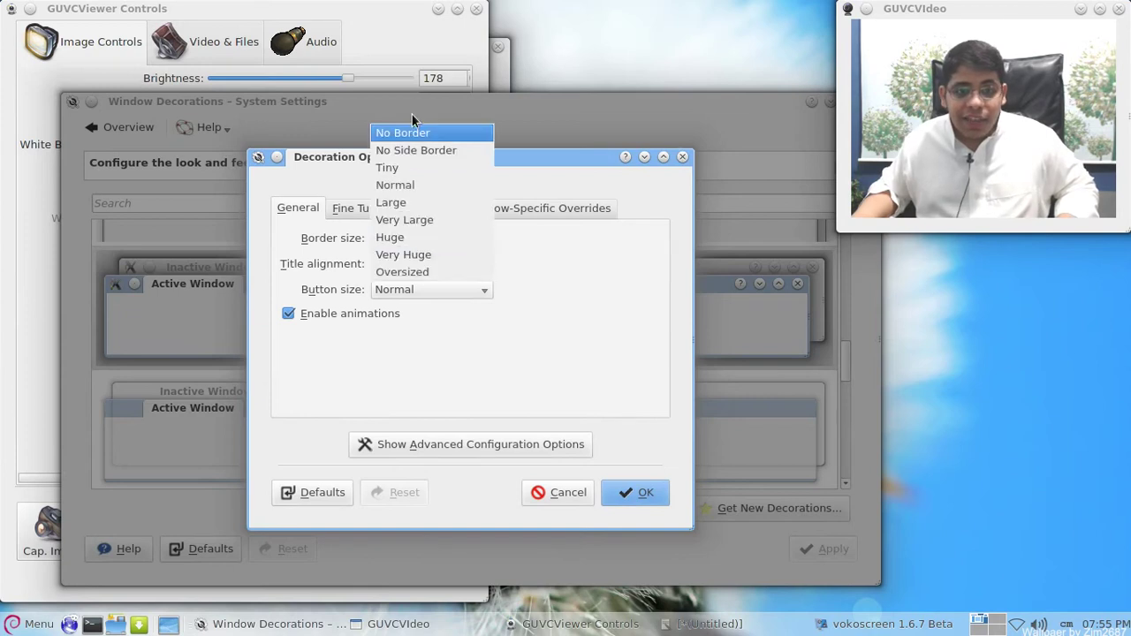
click(433, 149)
click(639, 492)
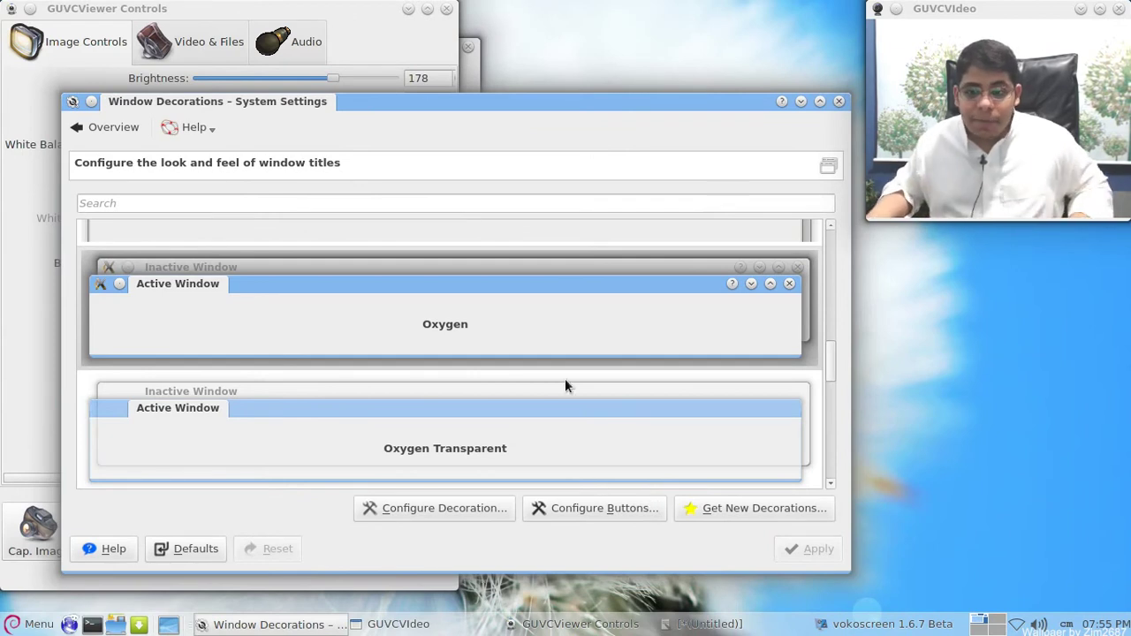
- Set the Oxygen decoration's title alignment to Center (Full Width) and accept the change
click(493, 522)
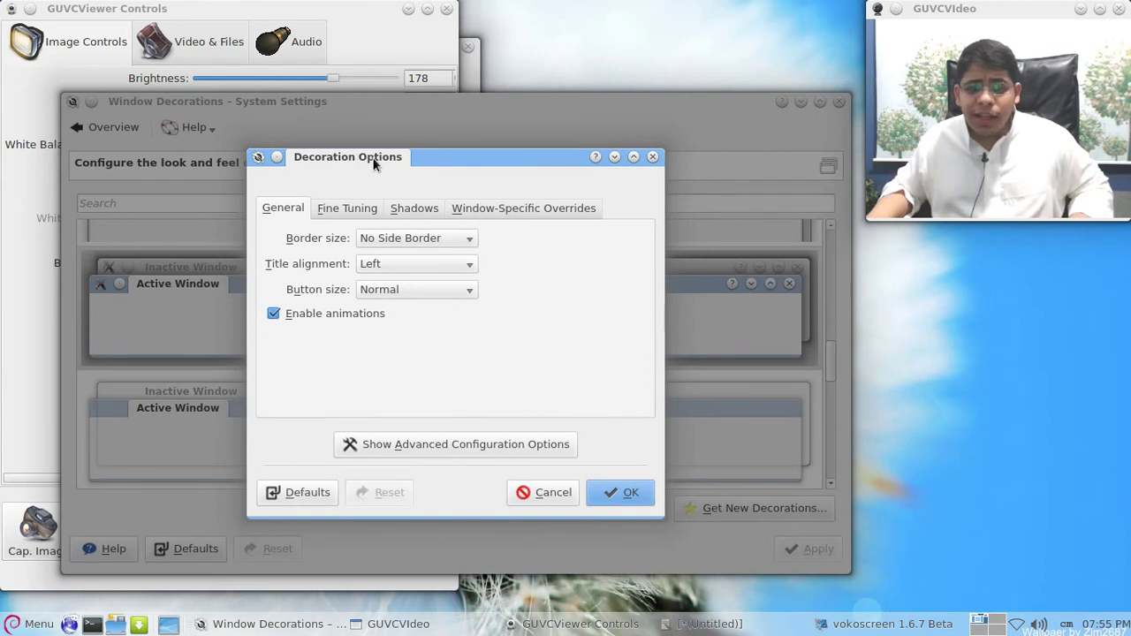
click(399, 268)
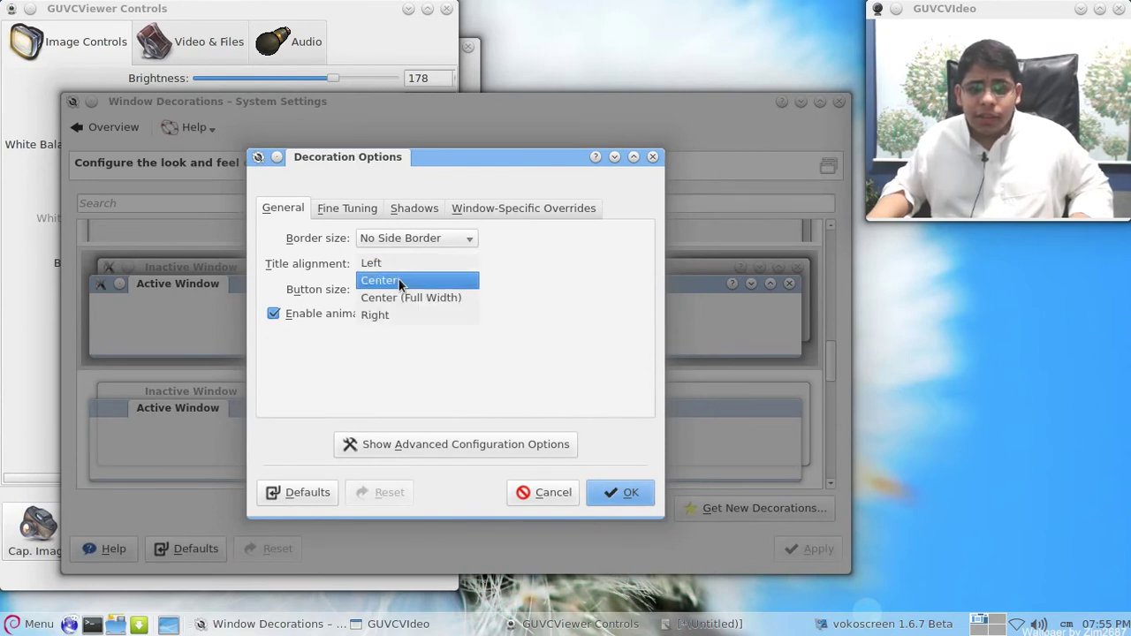
click(451, 297)
click(649, 494)
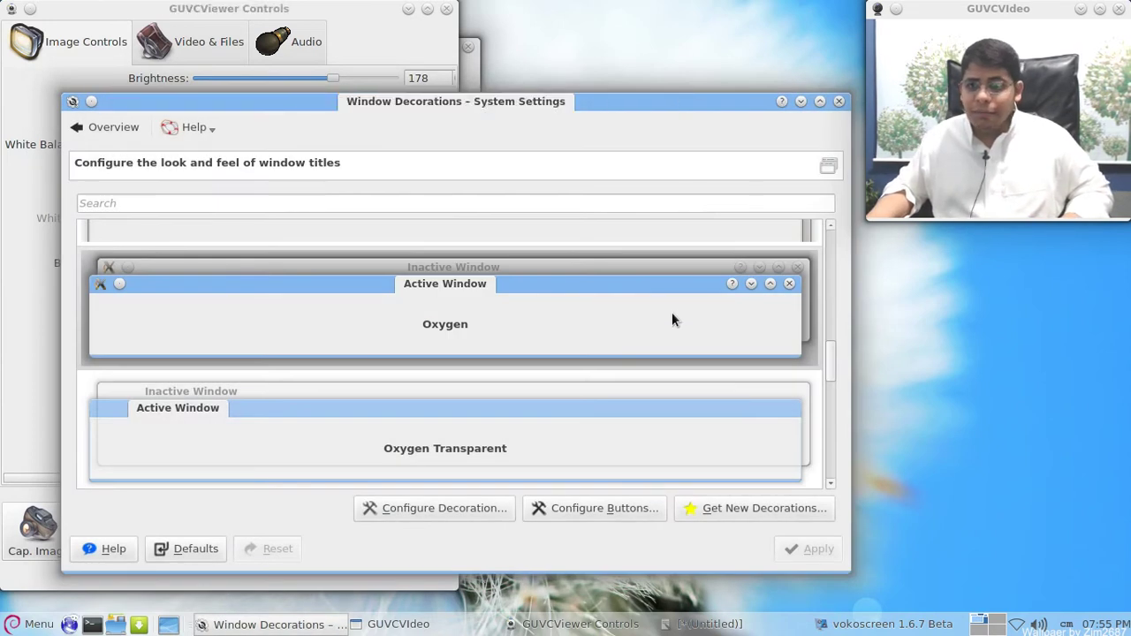
- Set the Oxygen decoration's title alignment to Left and its button size to Huge, and accept the changes
click(497, 505)
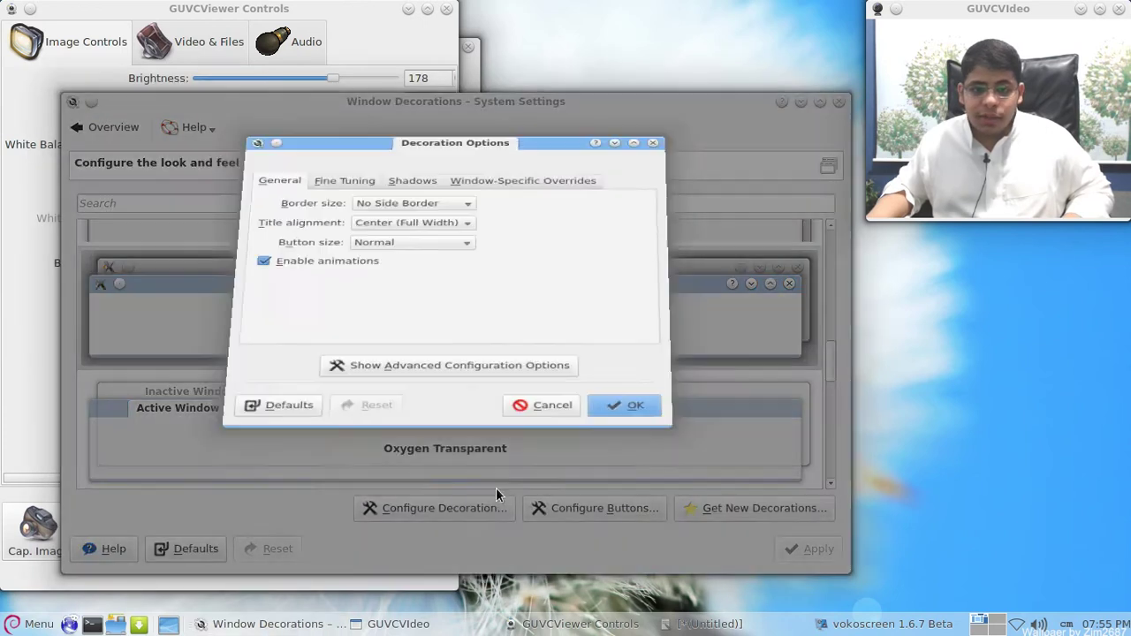
click(440, 264)
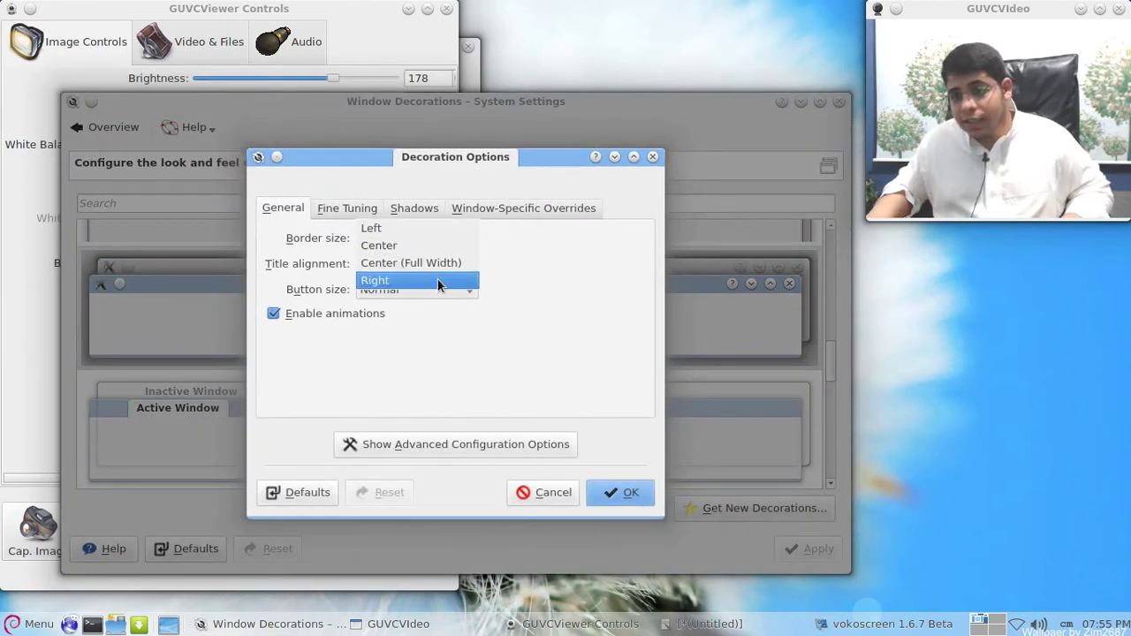
click(446, 228)
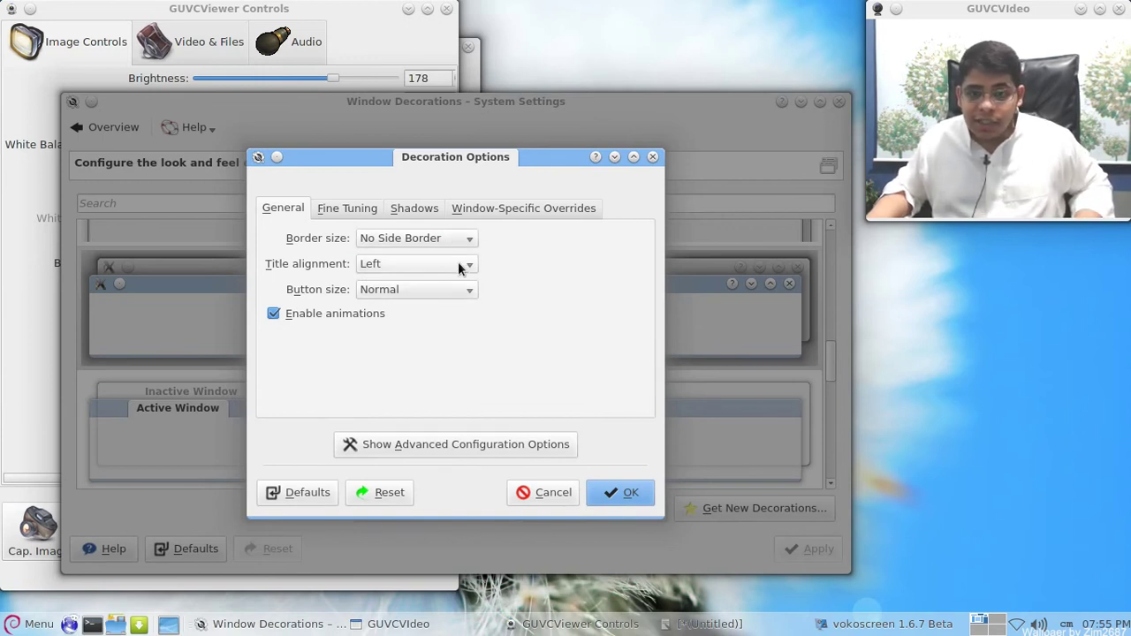
click(429, 287)
click(418, 337)
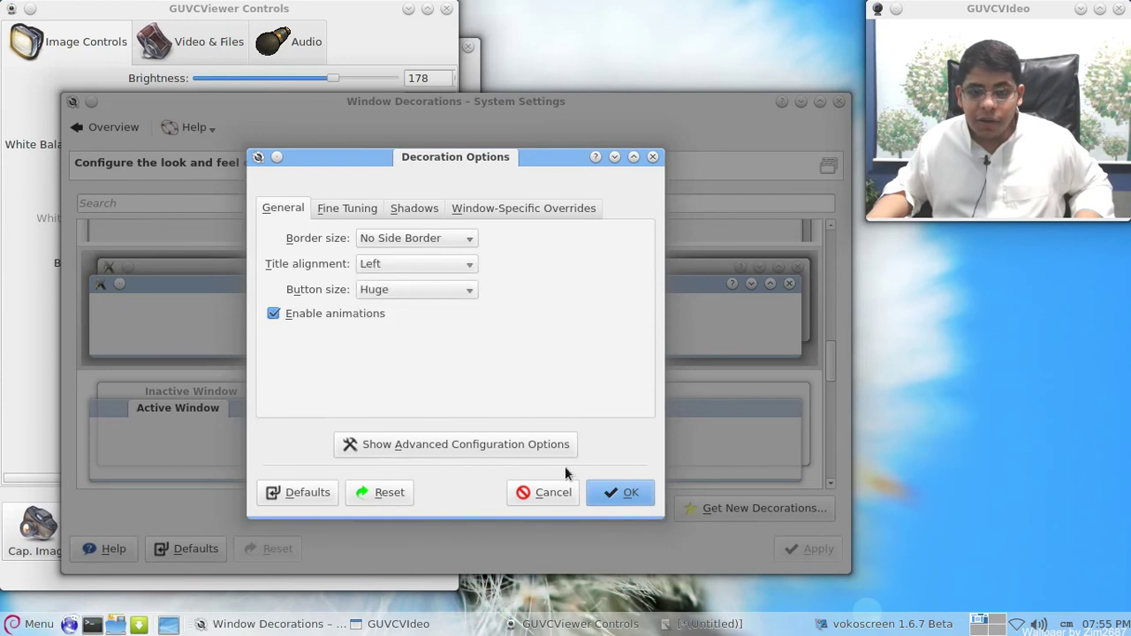
click(616, 483)
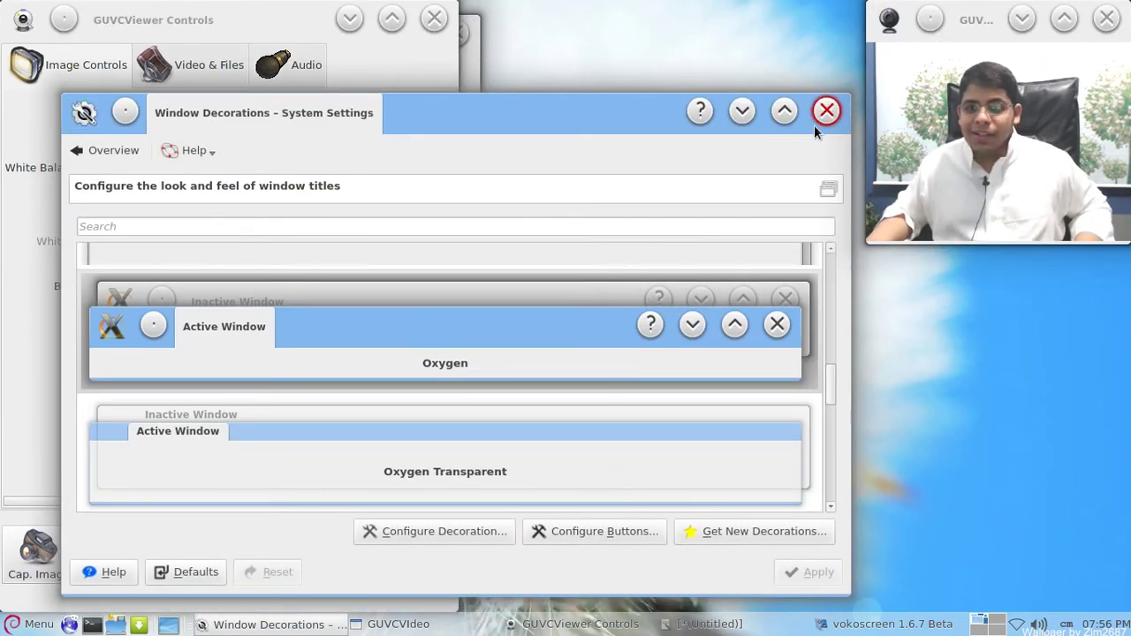
- Set the Oxygen decoration's button size to Normal and accept the change
click(459, 531)
click(440, 309)
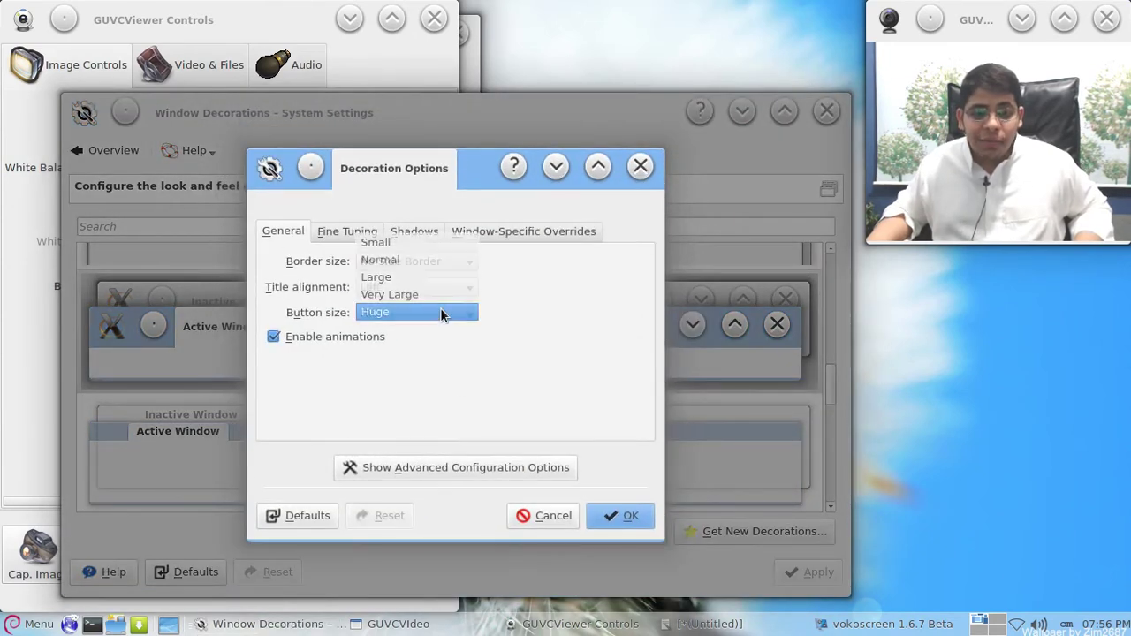
click(434, 258)
click(614, 518)
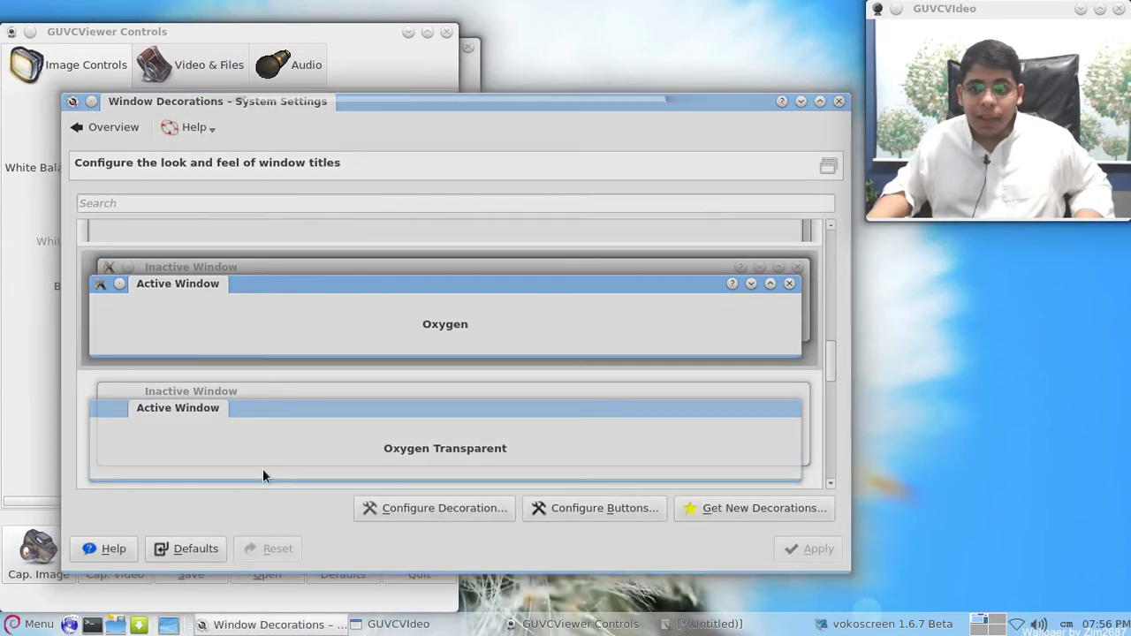
- Look through the Oxygen decoration's option pages, show the advanced options, and turn off the outline around the active window title
click(435, 508)
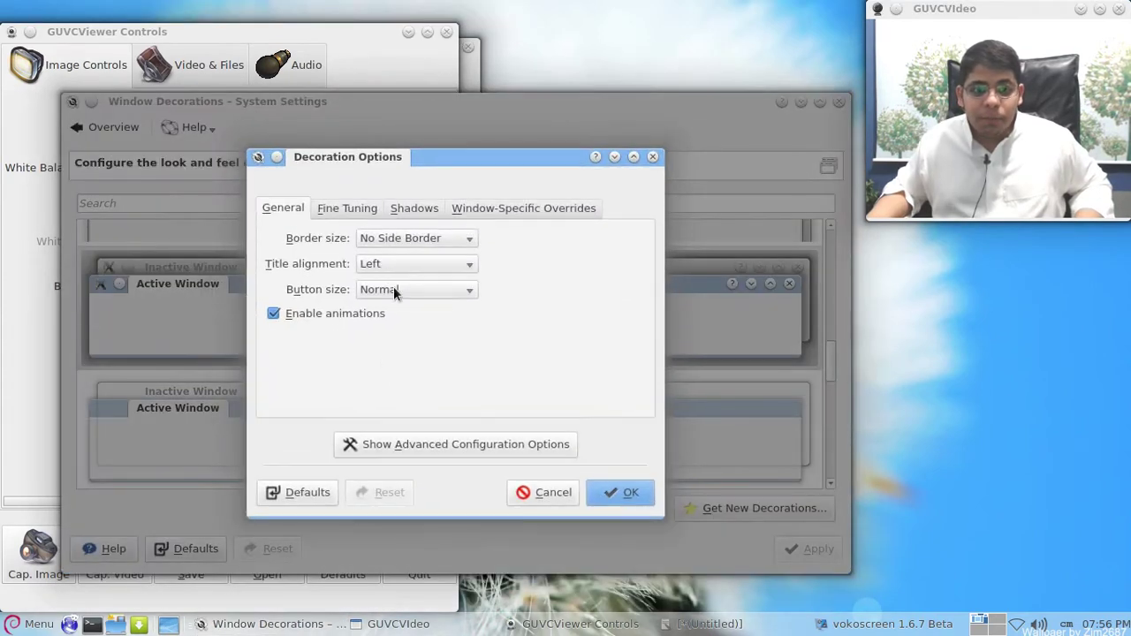
click(340, 209)
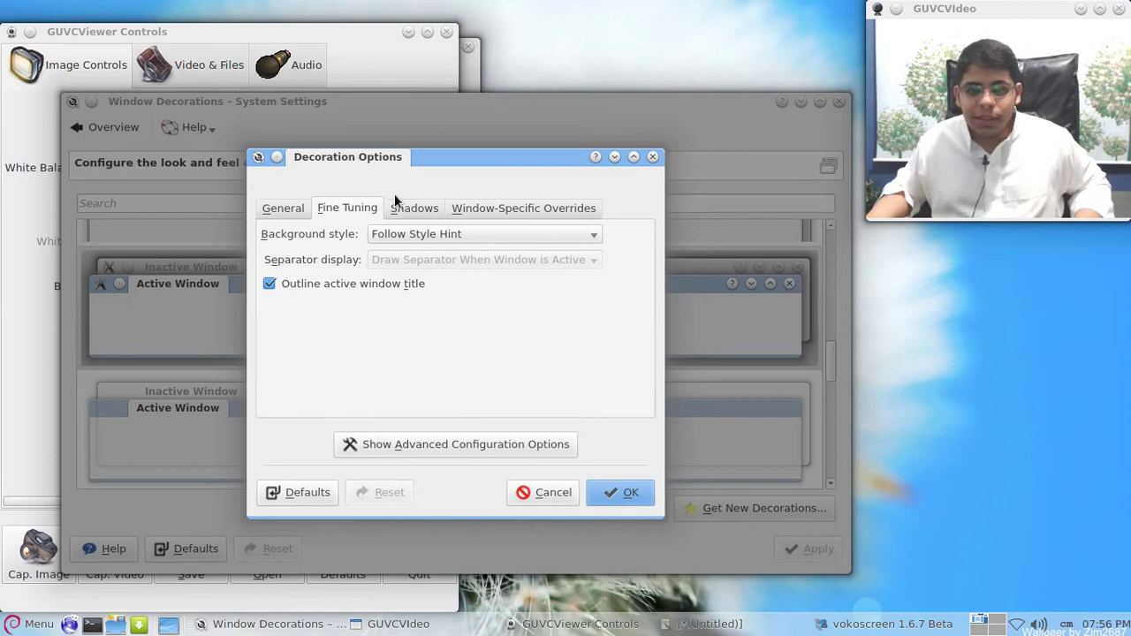
click(433, 210)
click(336, 210)
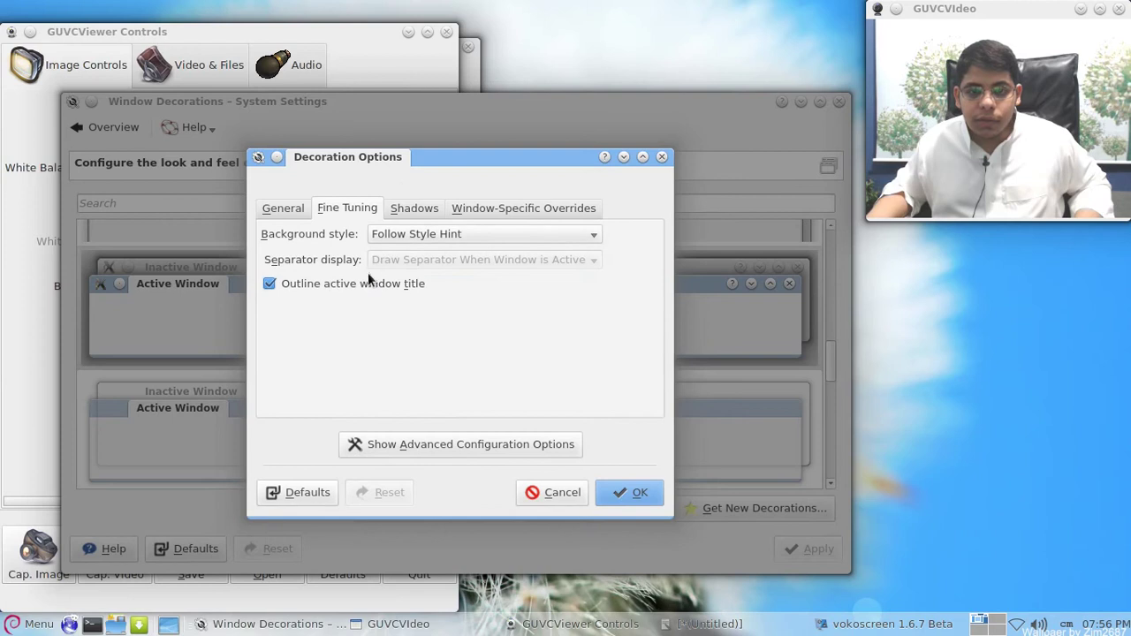
click(410, 203)
click(464, 207)
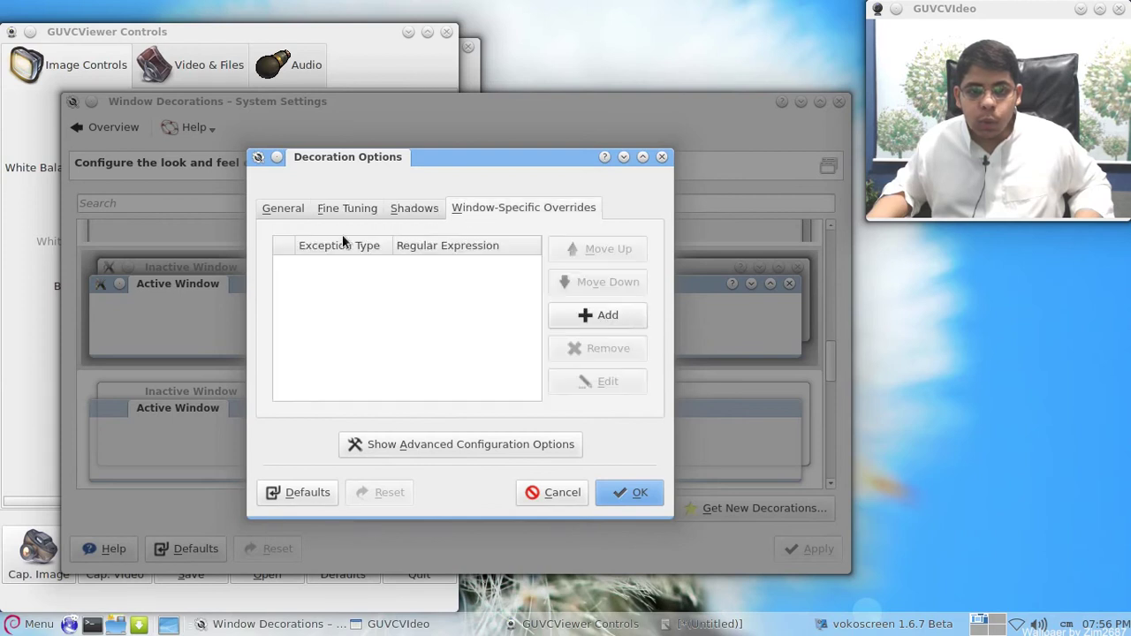
click(419, 450)
click(420, 210)
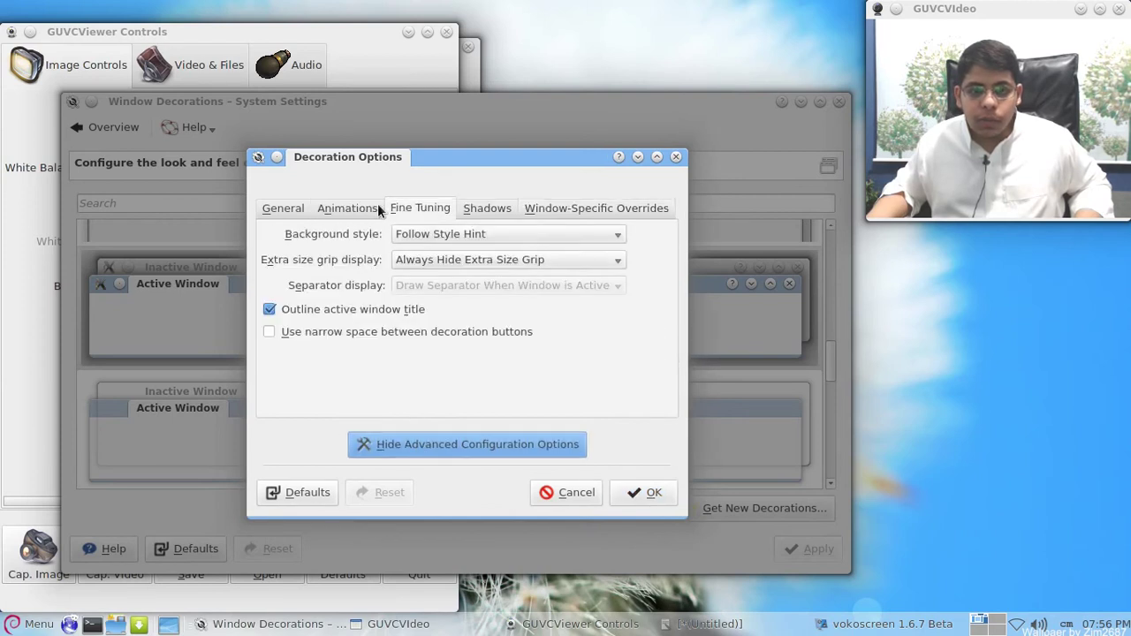
click(358, 309)
click(644, 493)
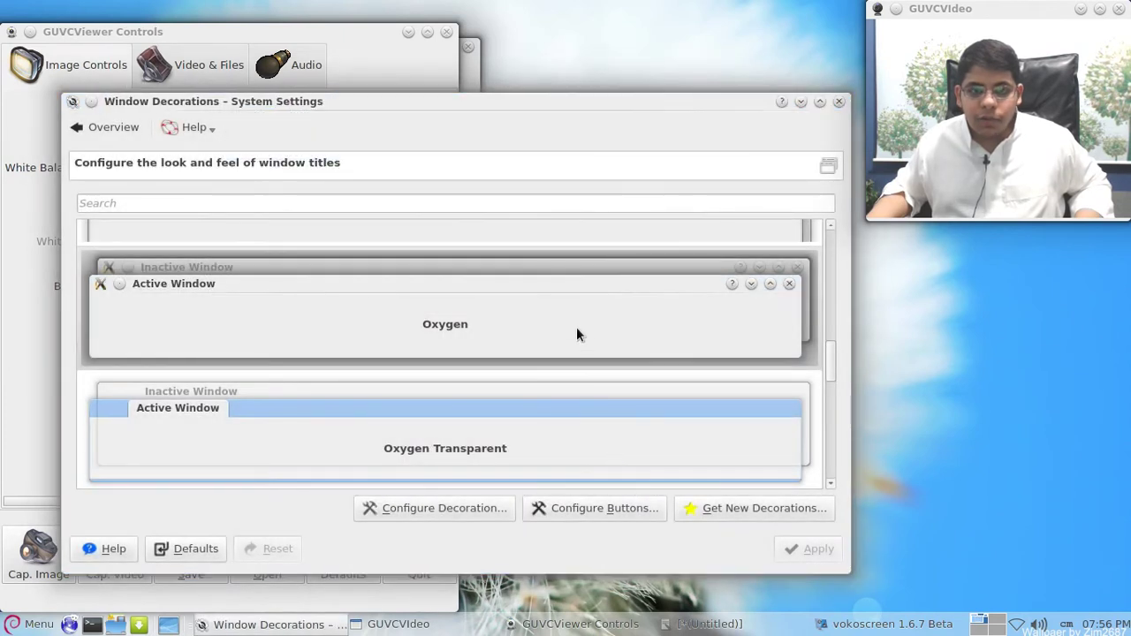
- Set the Oxygen decoration's background style to Solid Color in the fine-tuning options and accept it
click(511, 508)
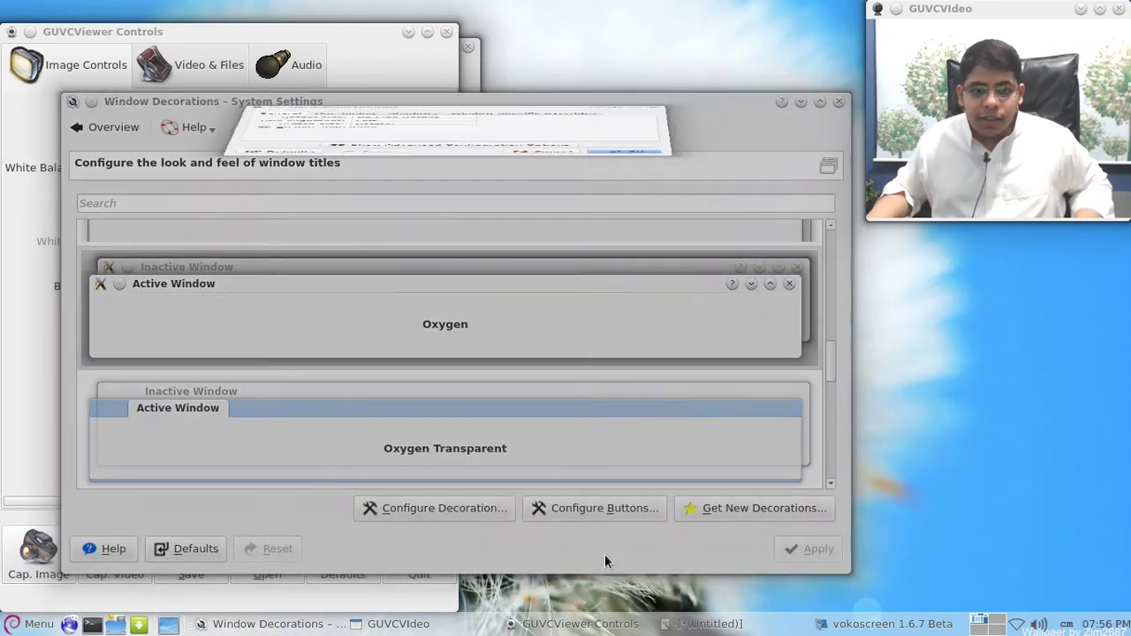
click(357, 208)
drag(437, 150, 525, 113)
click(496, 196)
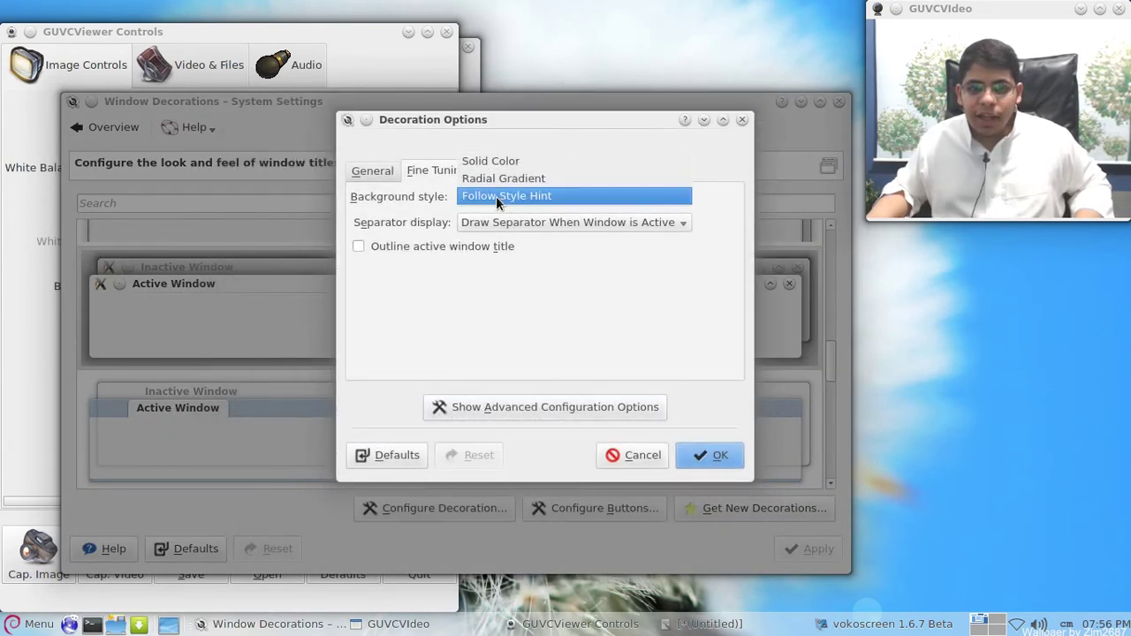
click(500, 162)
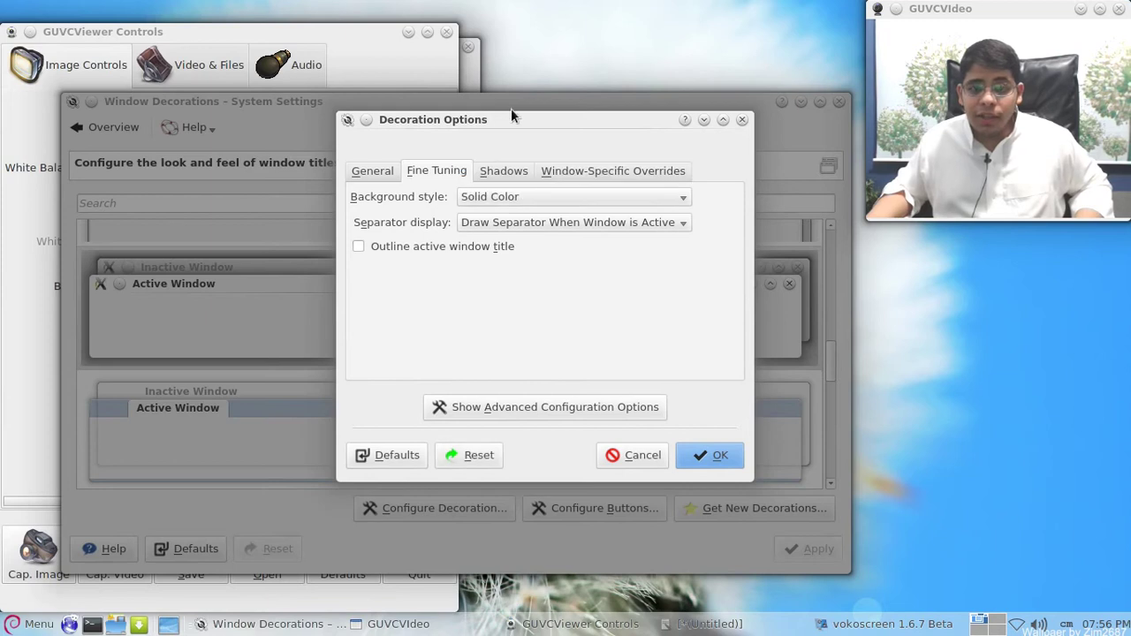
click(711, 456)
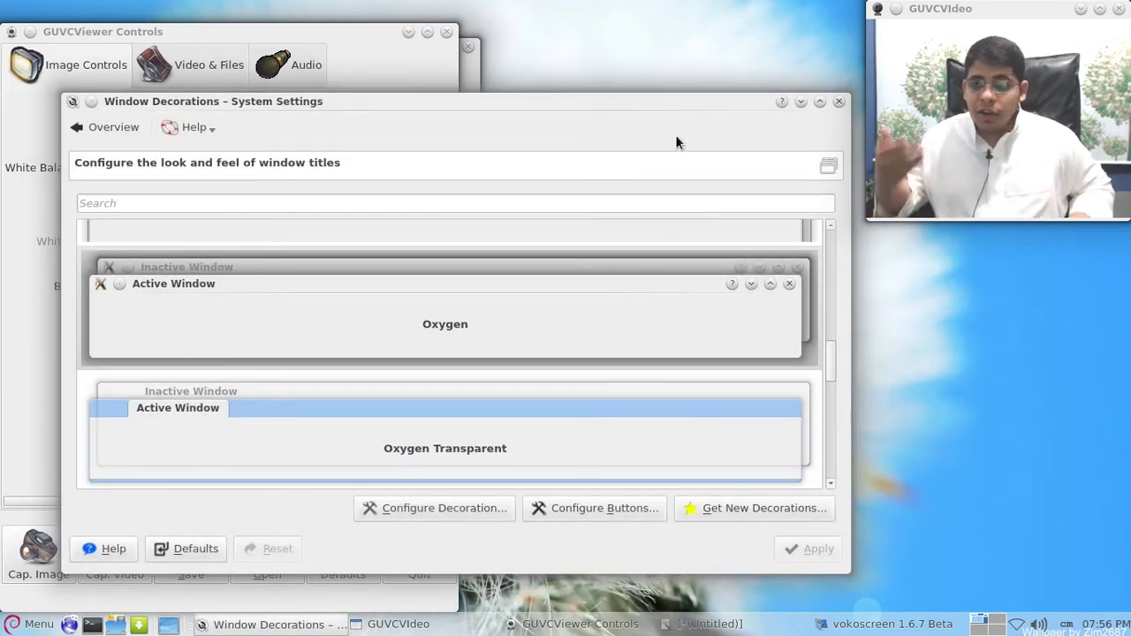
- Set the Oxygen decoration's background style to Radial Gradient and accept the change
click(441, 520)
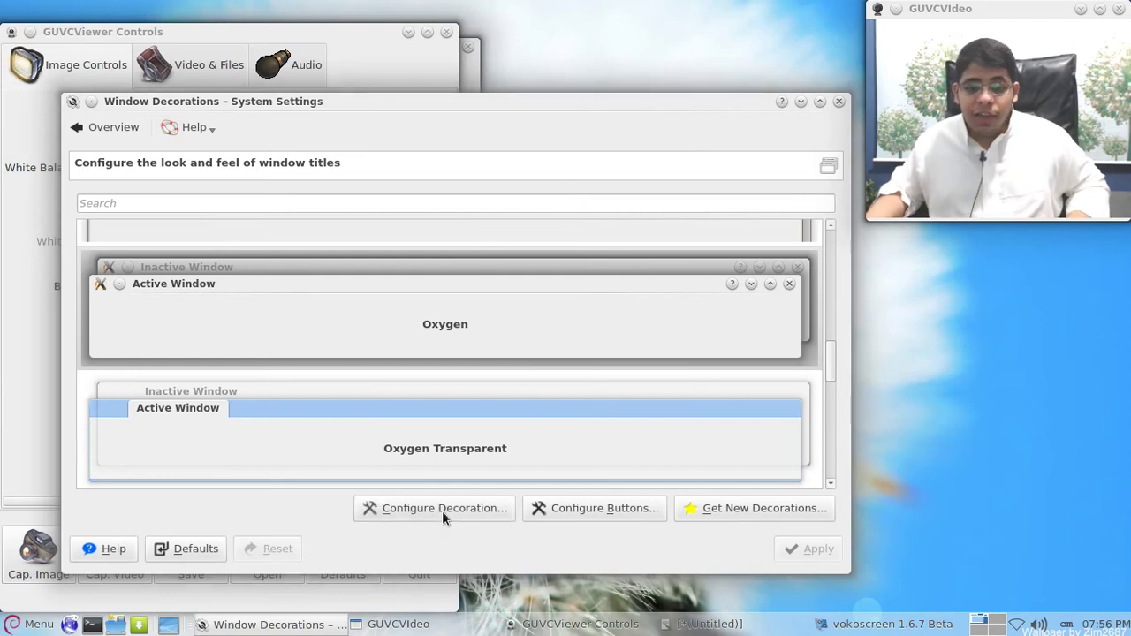
click(364, 213)
click(402, 233)
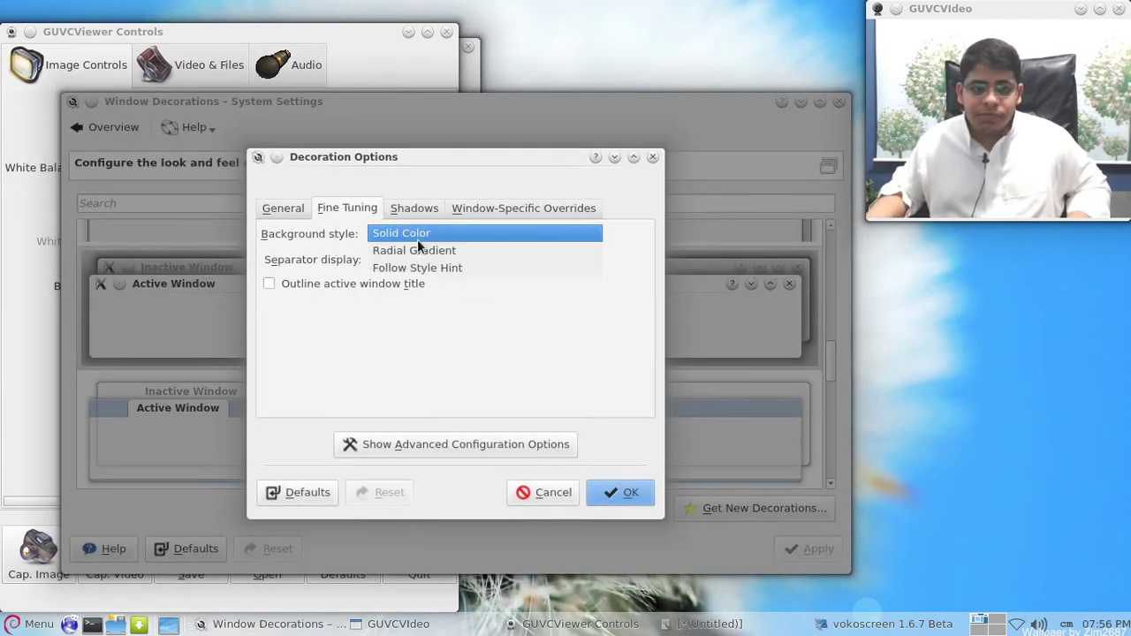
click(467, 250)
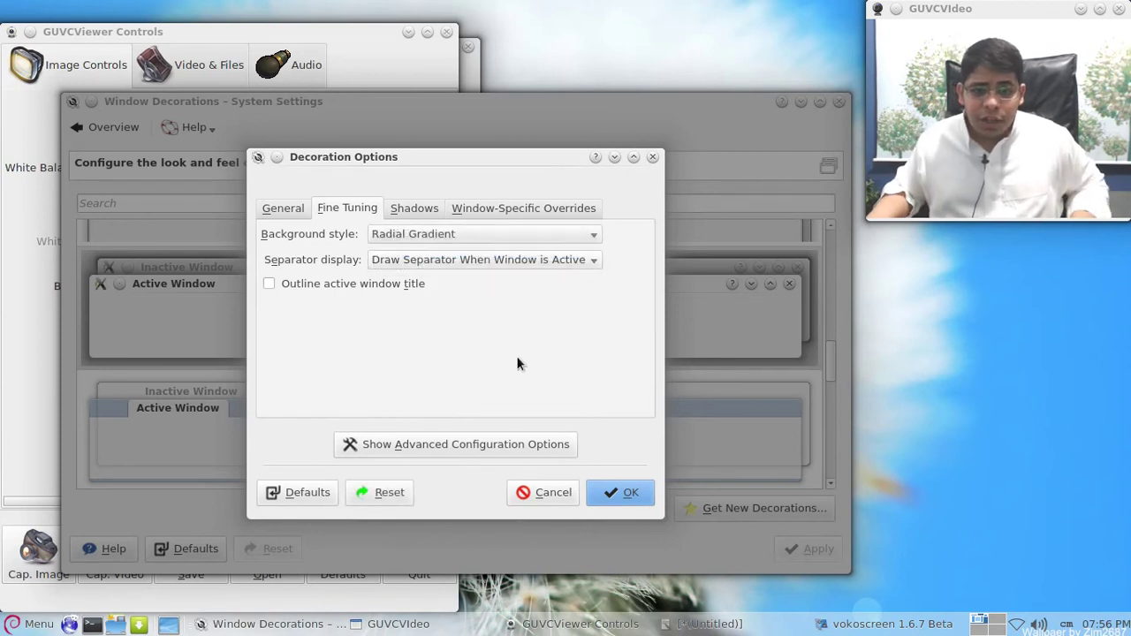
click(620, 496)
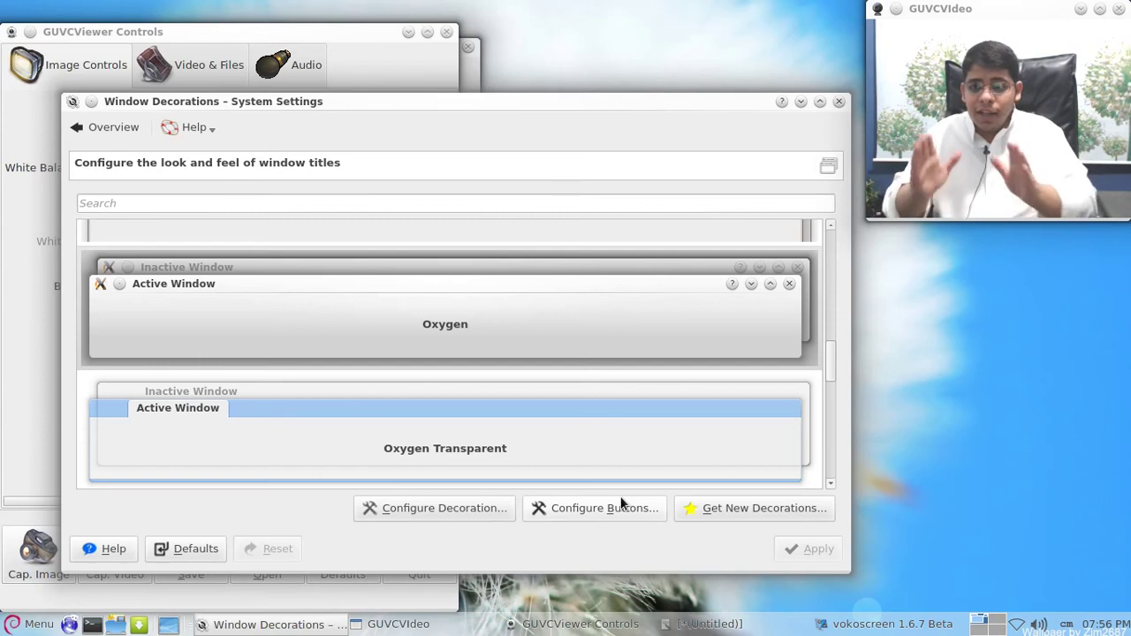
- Set the Oxygen decoration's separator display to Never Draw Separator and accept the change
click(440, 514)
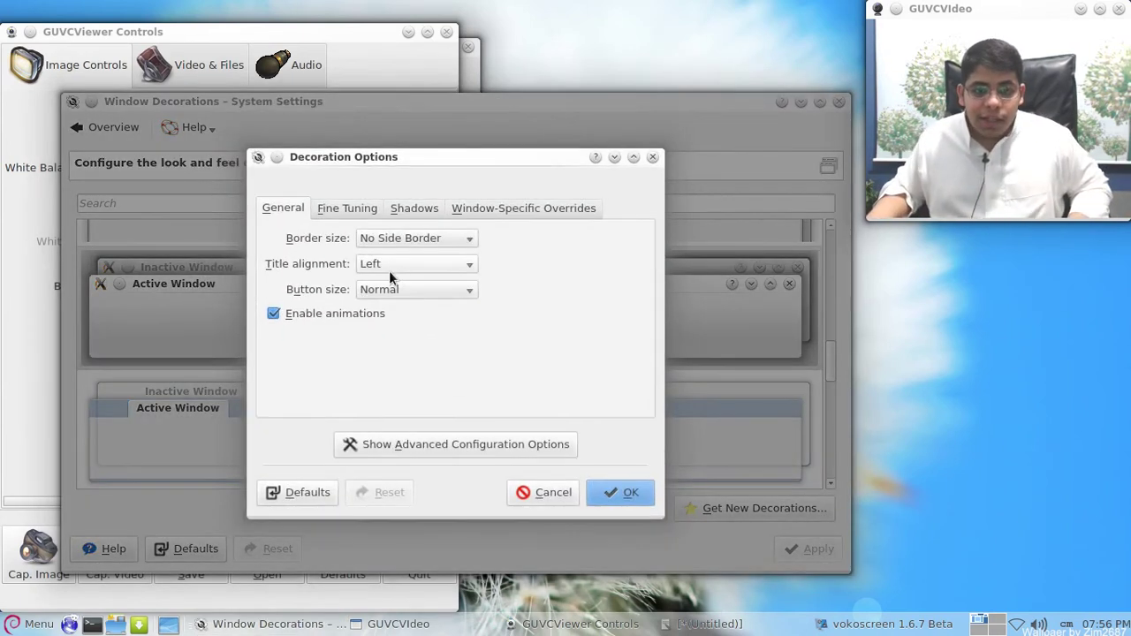
click(354, 208)
click(523, 259)
click(530, 168)
click(494, 242)
click(649, 493)
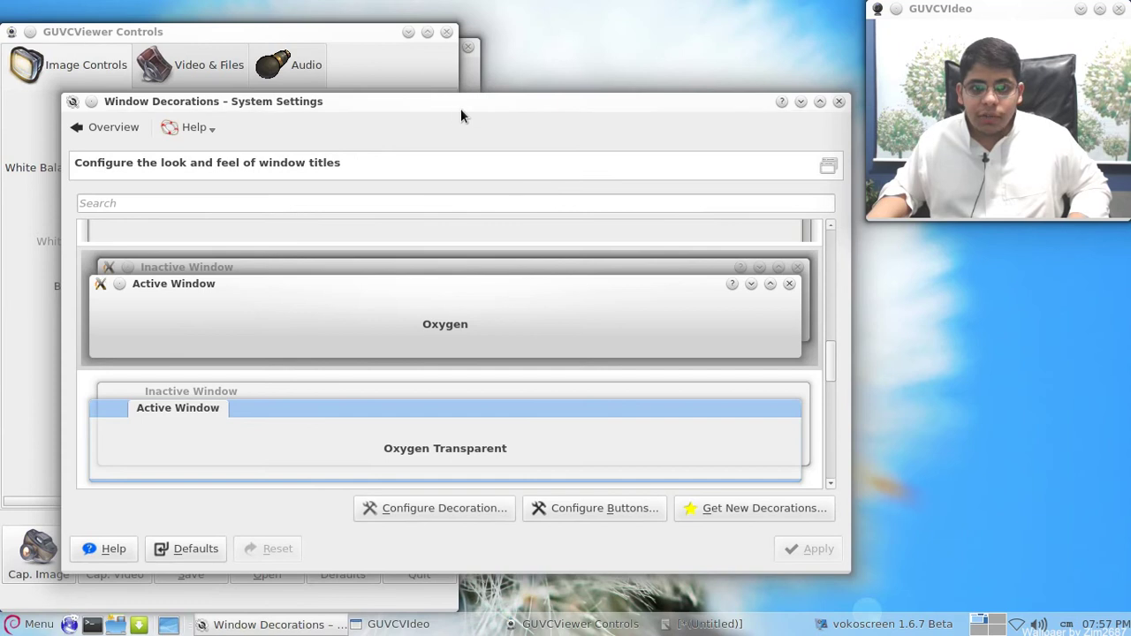
- Set the Oxygen decoration's background style to Follow Style Hint in the fine-tuning options
click(468, 511)
click(353, 209)
click(413, 234)
click(416, 215)
click(425, 239)
click(424, 270)
- Set the separator display to Always Draw Separator, turn on the outline around the active window title, and accept the options
click(421, 260)
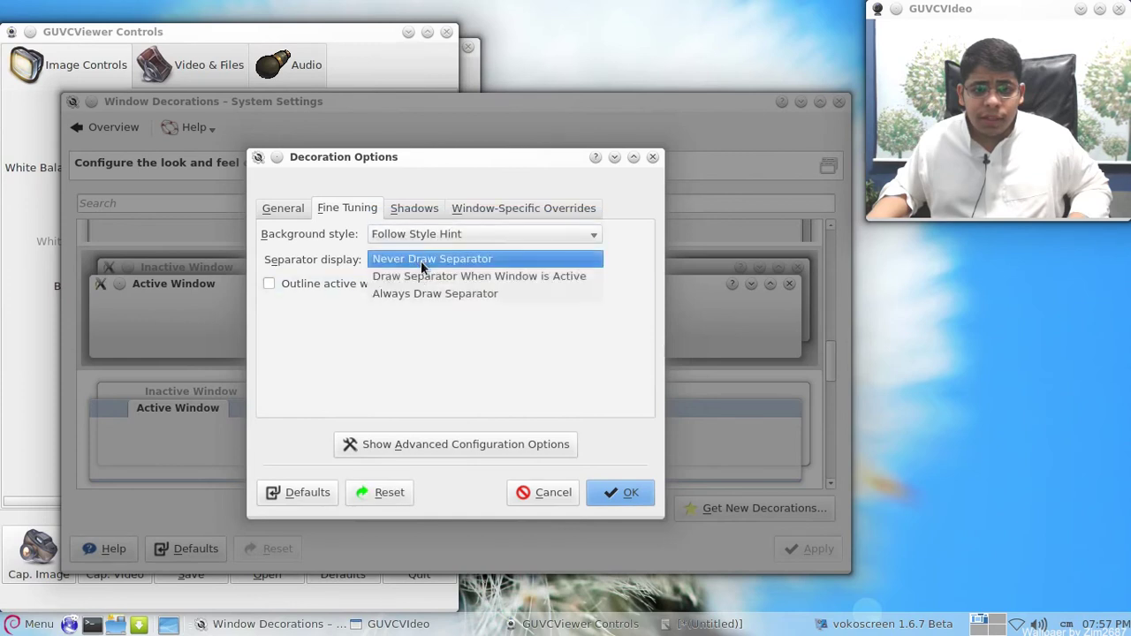
click(525, 296)
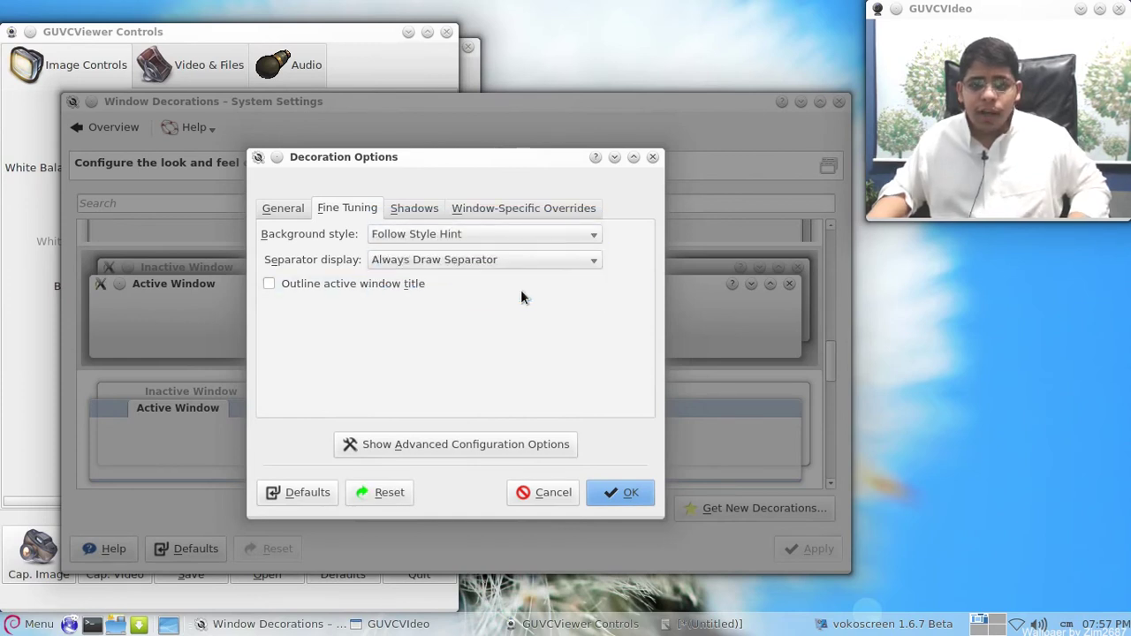
click(331, 283)
click(633, 492)
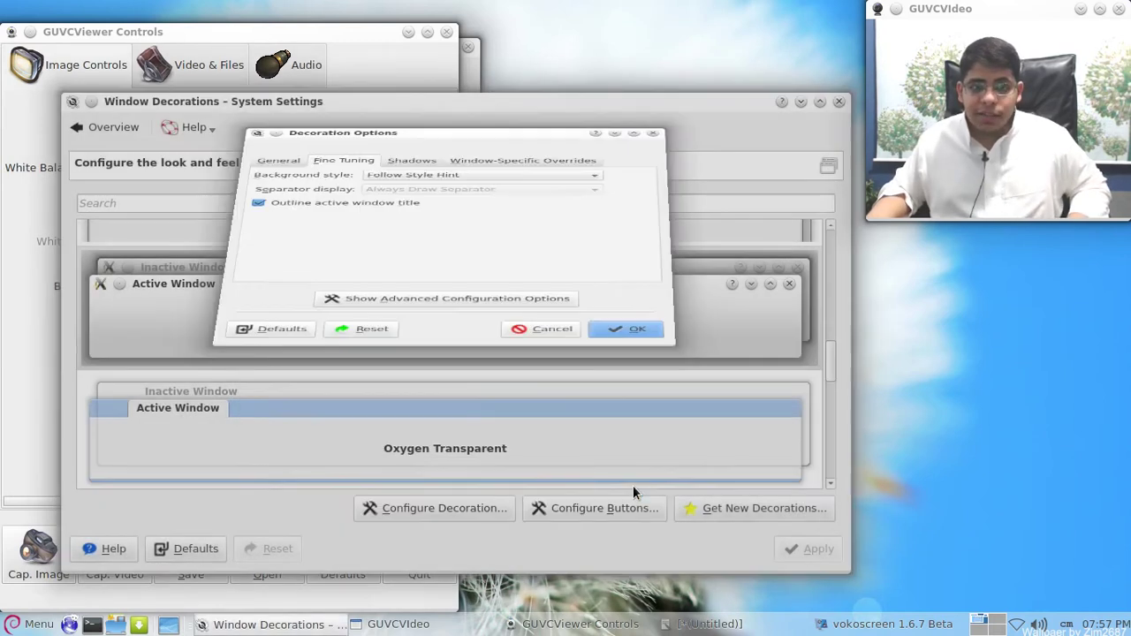
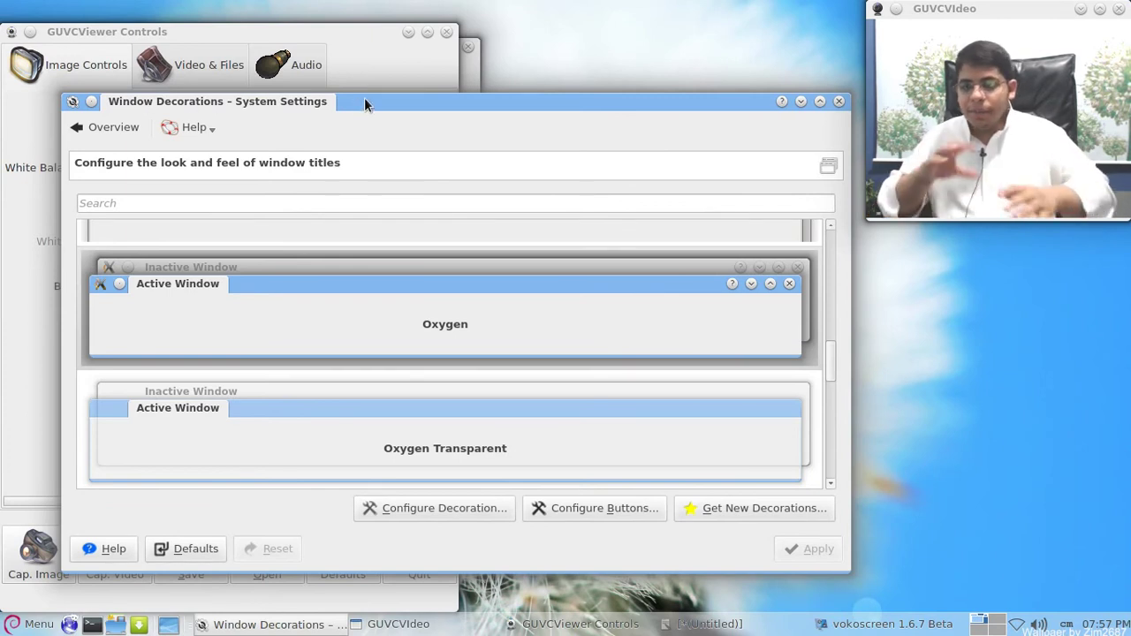
- Reopen the Oxygen decoration's options with the advanced settings shown and examine the animation and fine-tuning options
click(468, 513)
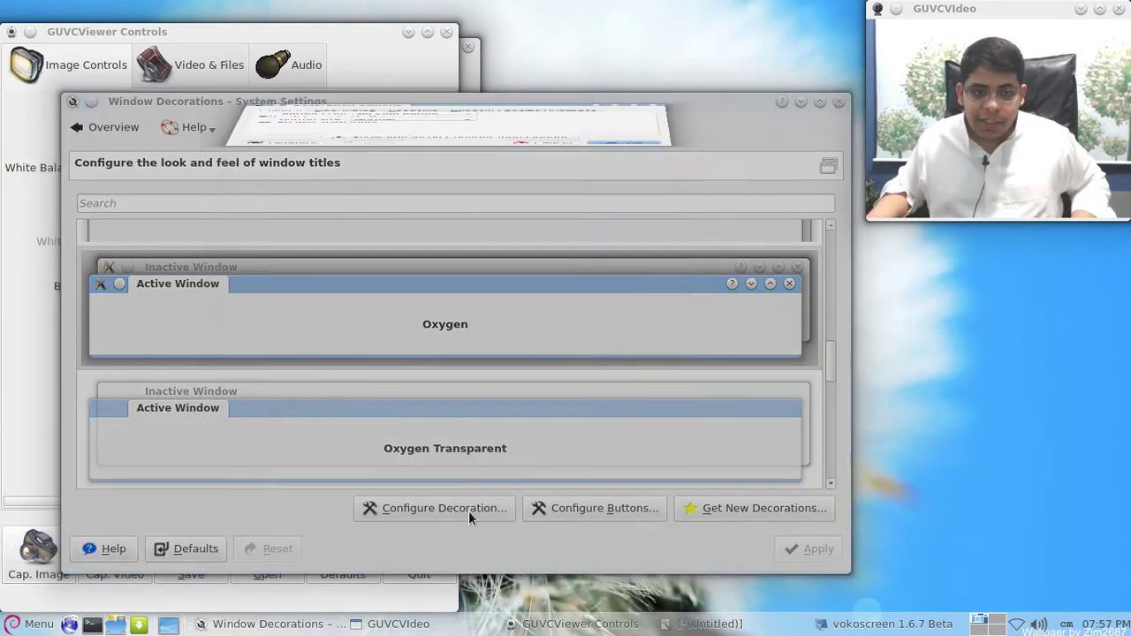
click(428, 447)
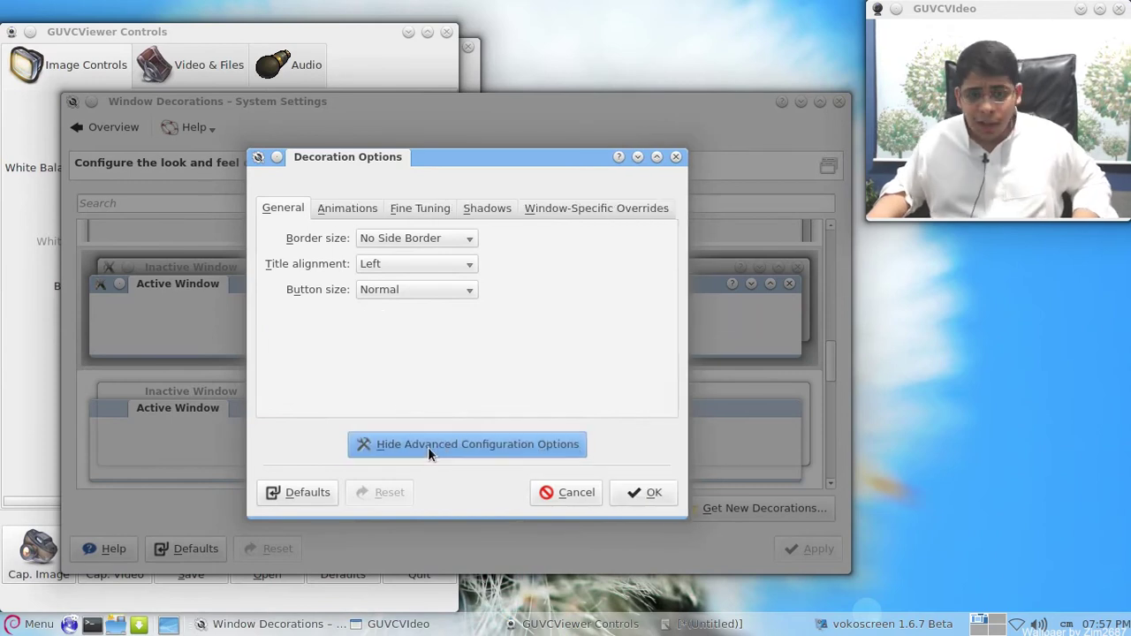
click(363, 210)
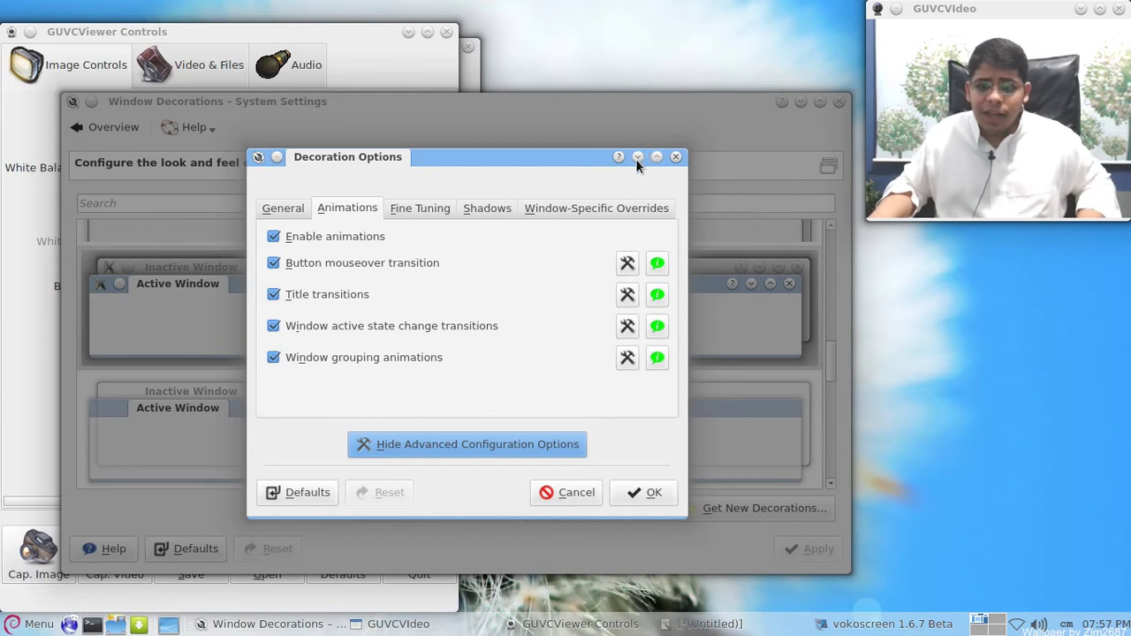
click(433, 205)
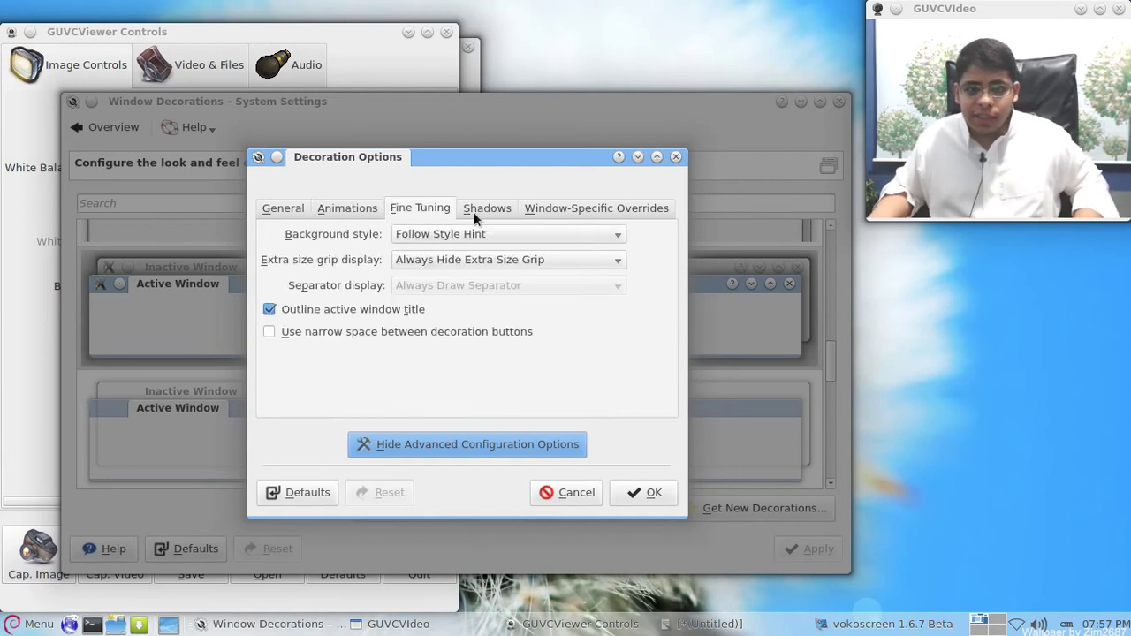
- Set both the active window glow size and the window drop-down shadow size to 99 and accept the change
click(485, 211)
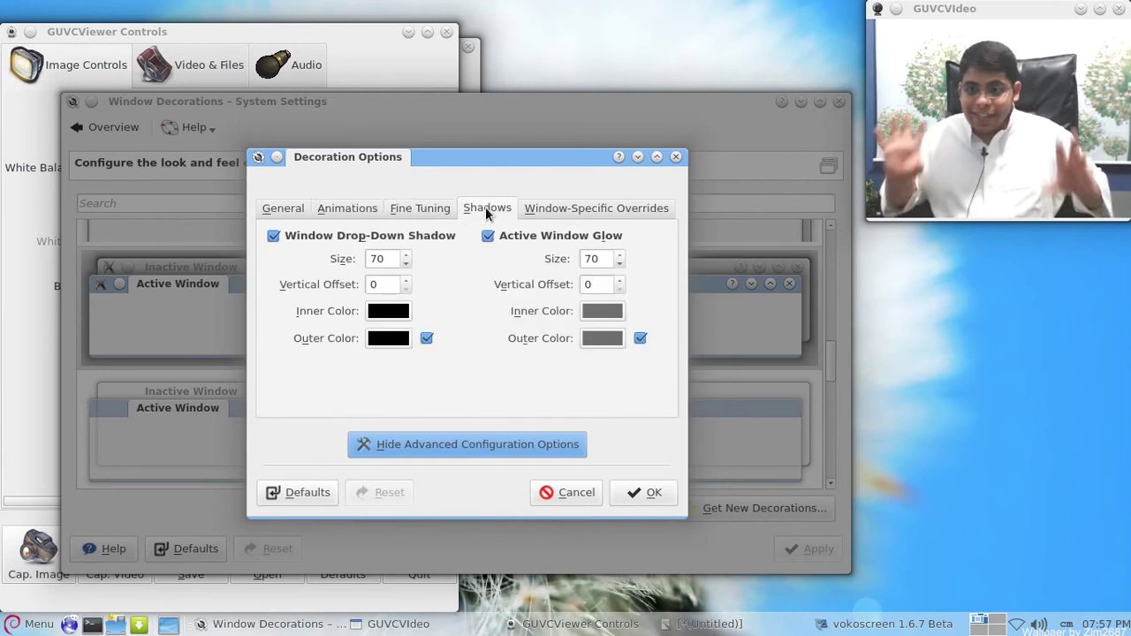
drag(562, 164, 562, 69)
double_click(606, 166)
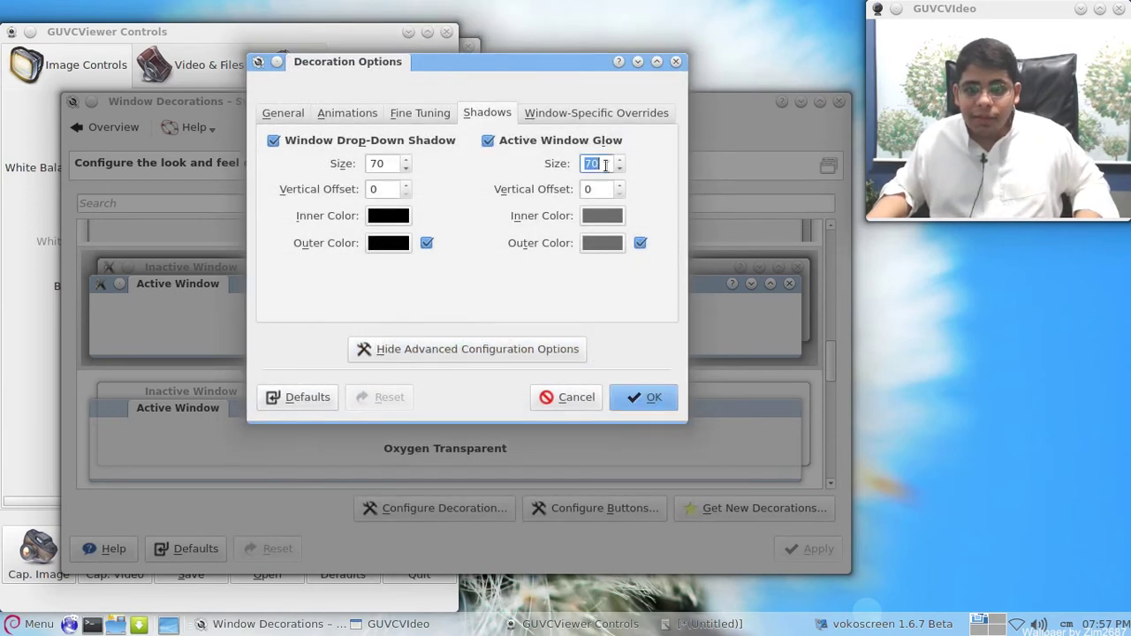
text(10)
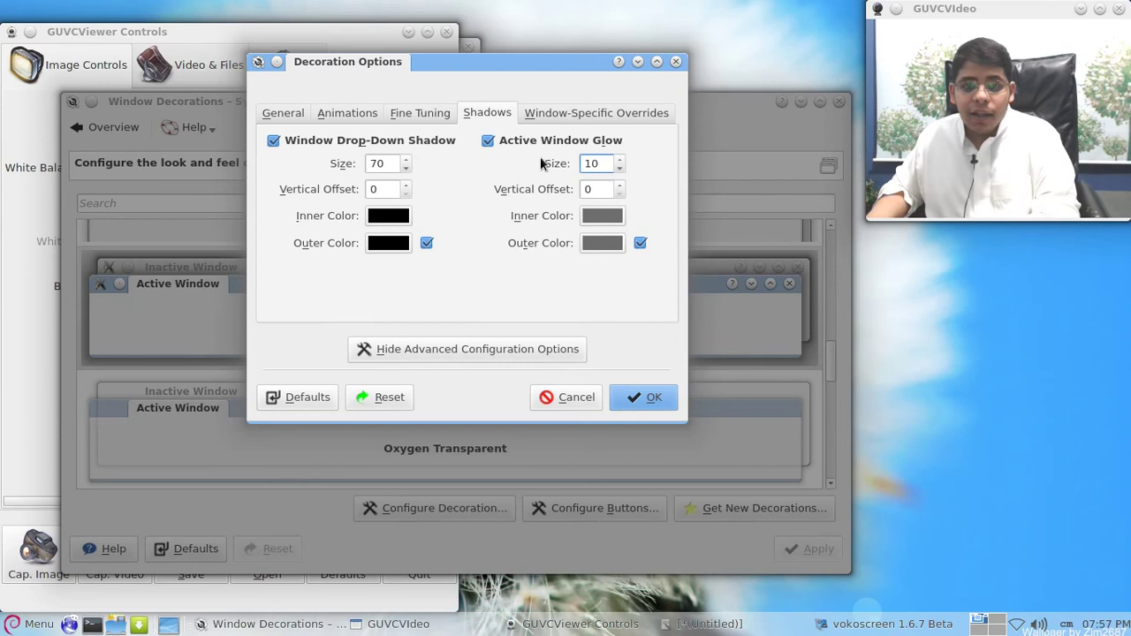
text(99)
double_click(393, 164)
text(99)
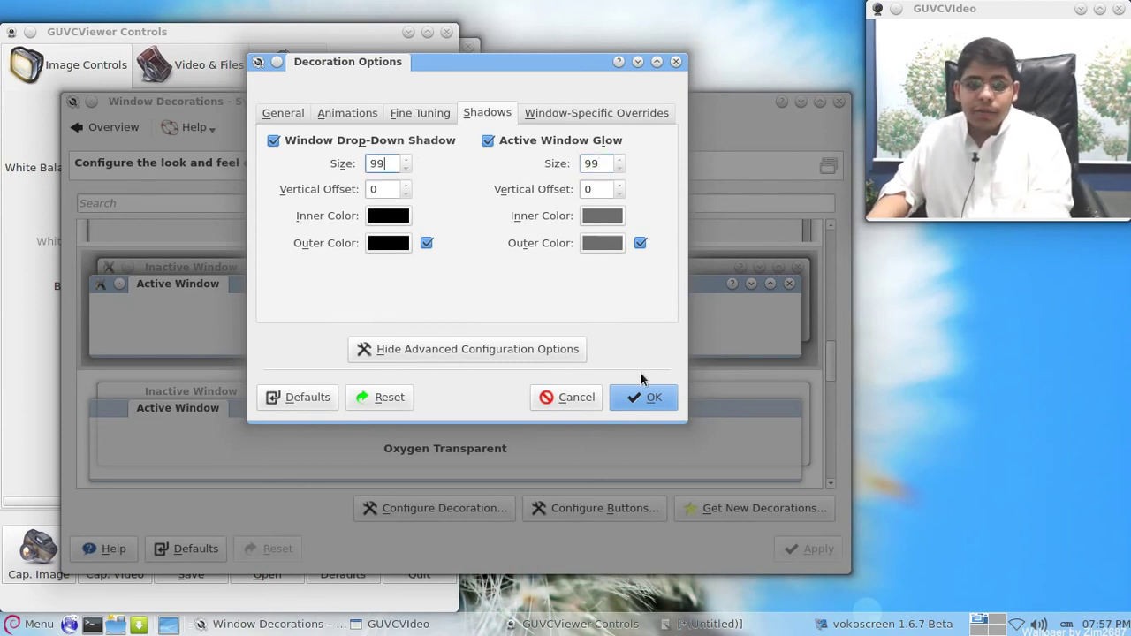
click(645, 398)
drag(565, 105, 516, 88)
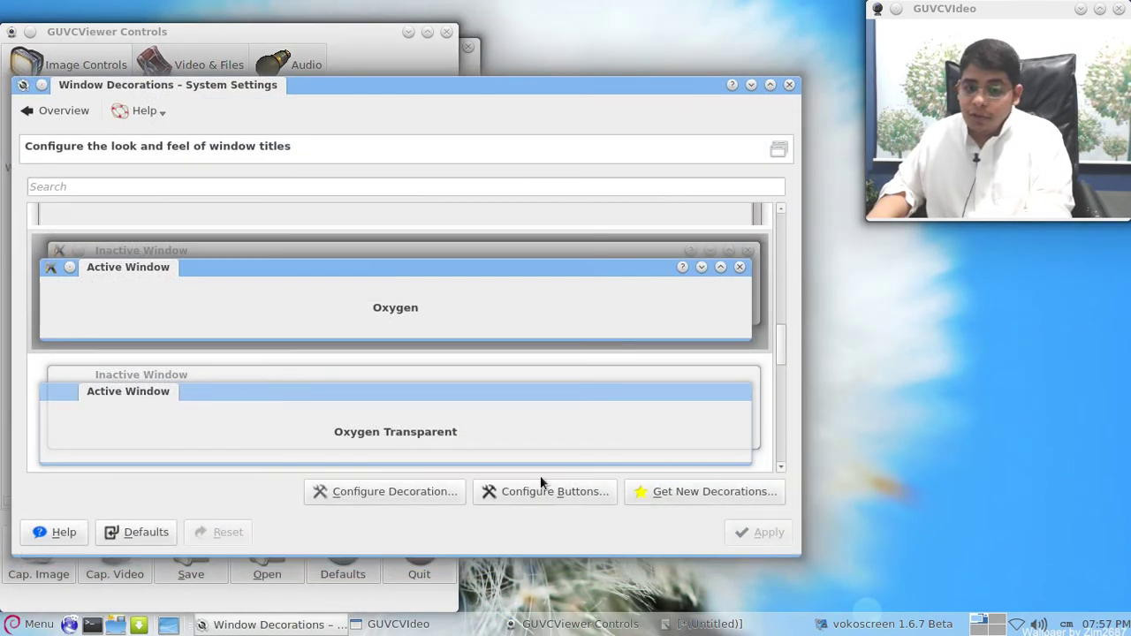
- Set the active window glow's inner color to black (#000000) in the Oxygen shadow options
click(428, 492)
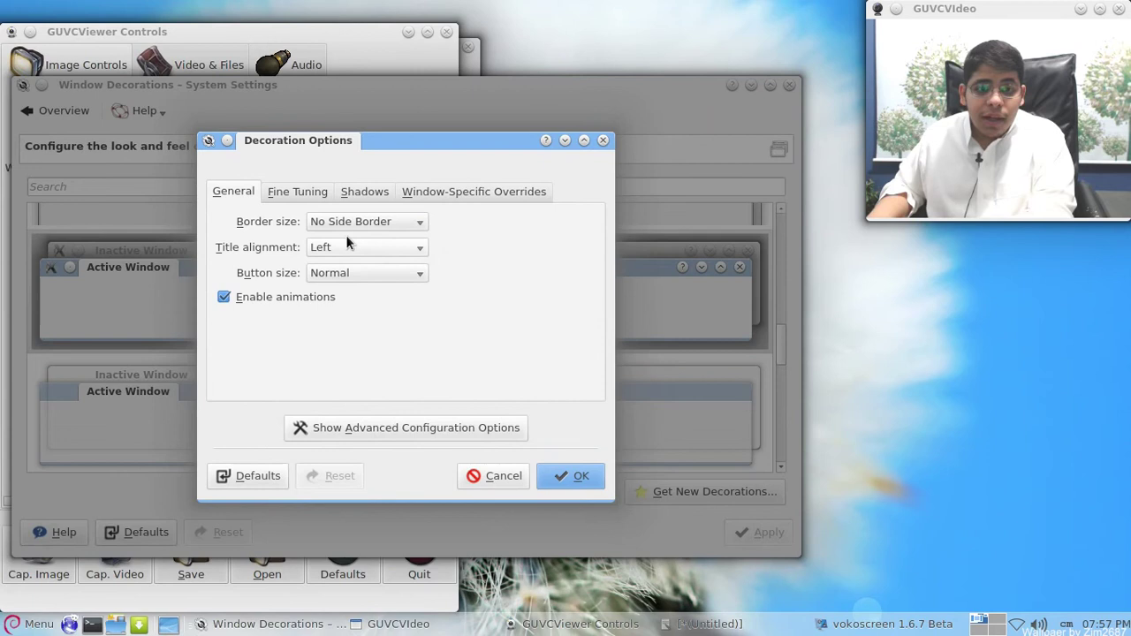
click(381, 193)
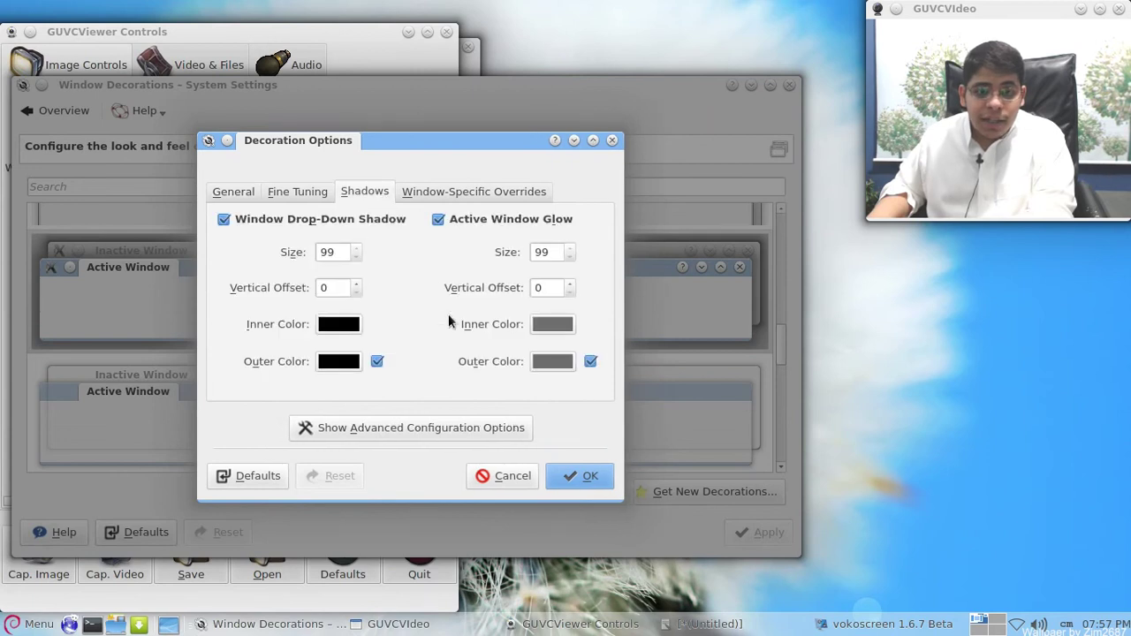
click(536, 321)
click(420, 355)
drag(422, 398, 422, 402)
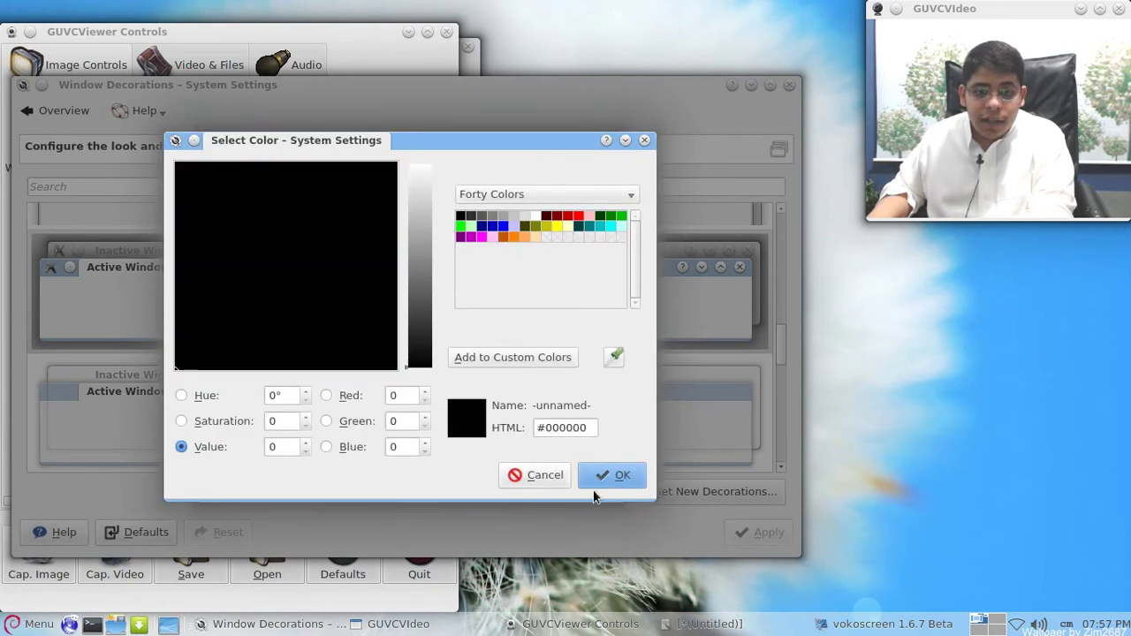
click(610, 477)
- Set the active window glow's outer color to black (#000000) and accept the decoration options
click(552, 361)
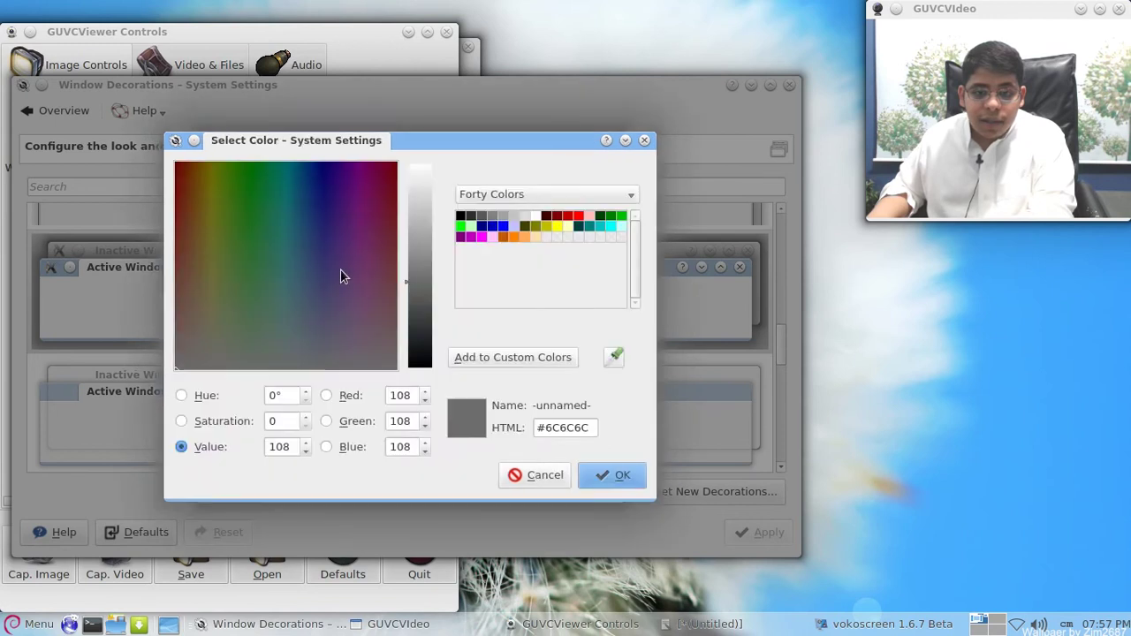
click(621, 482)
click(551, 362)
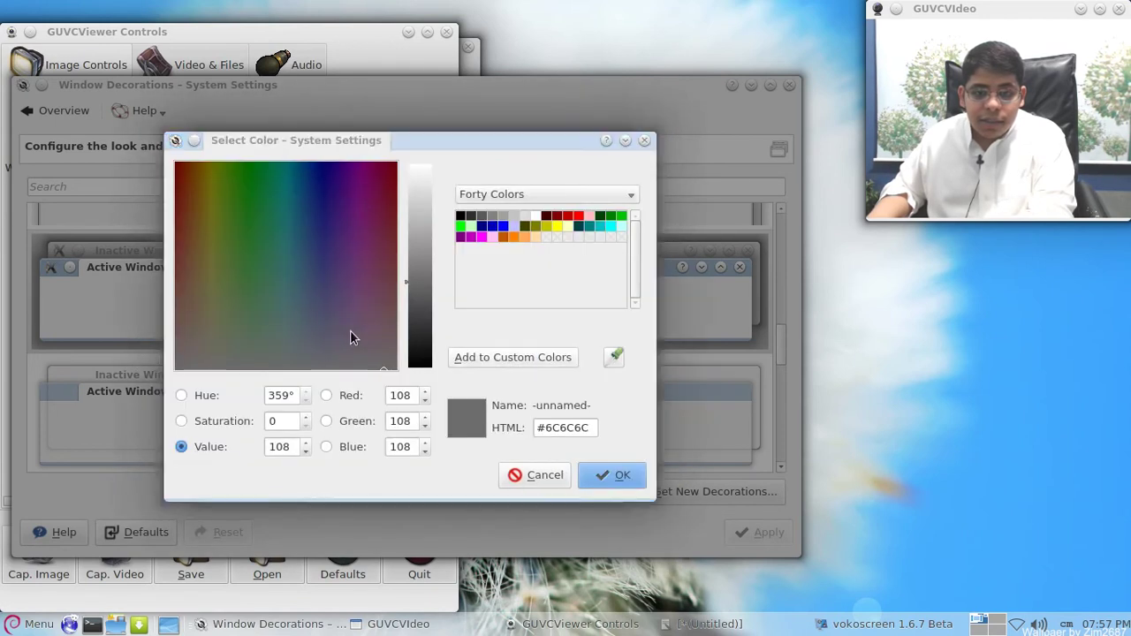
drag(432, 323, 427, 431)
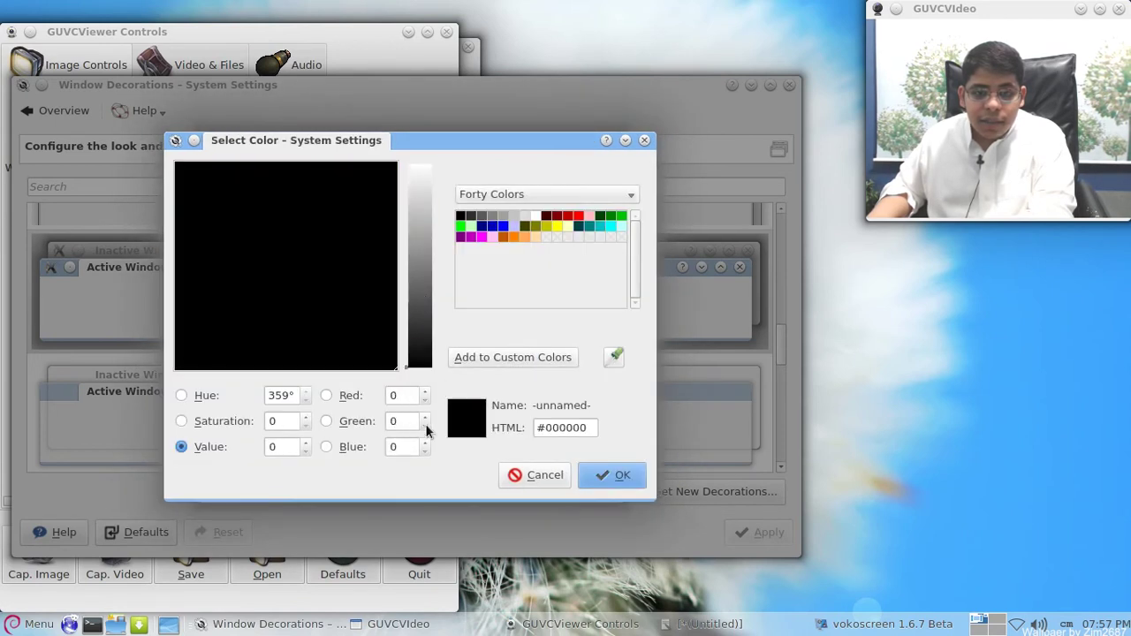
click(617, 482)
click(605, 483)
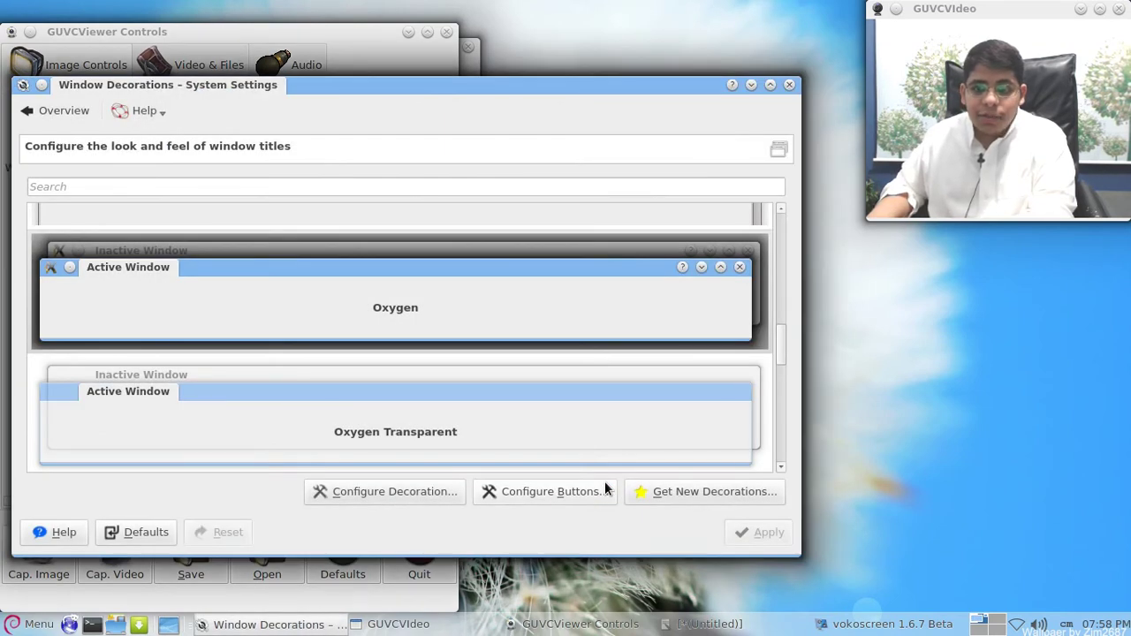
- Set the active window glow's outer color to medium gray (#7D7D7D) in the Oxygen shadow options
click(535, 497)
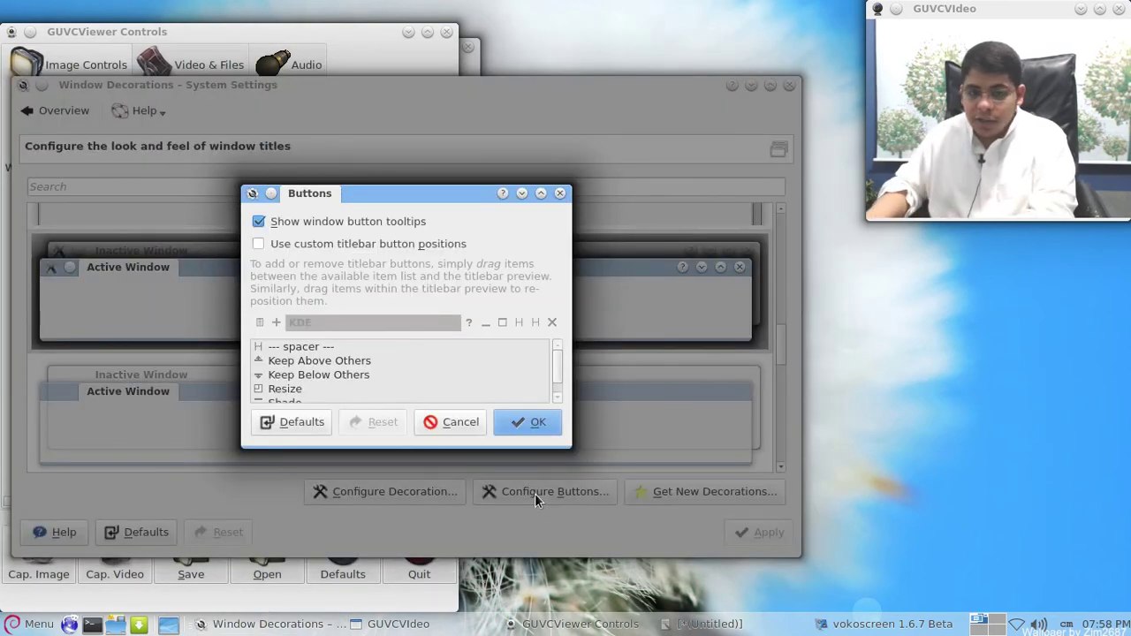
click(449, 422)
double_click(362, 254)
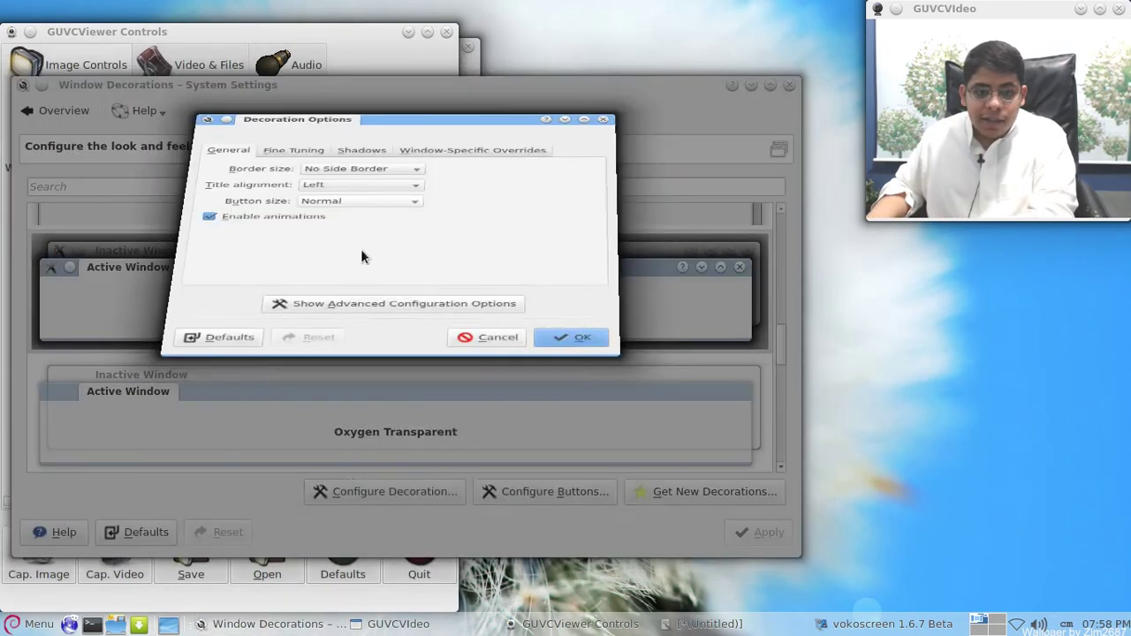
click(366, 191)
click(557, 361)
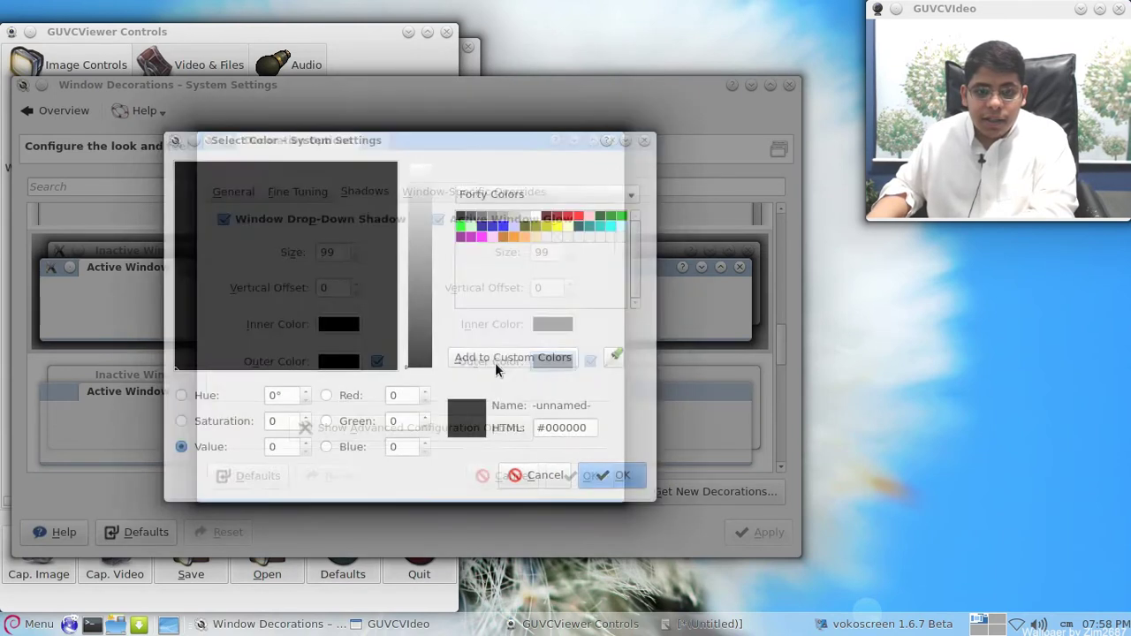
drag(422, 292, 421, 268)
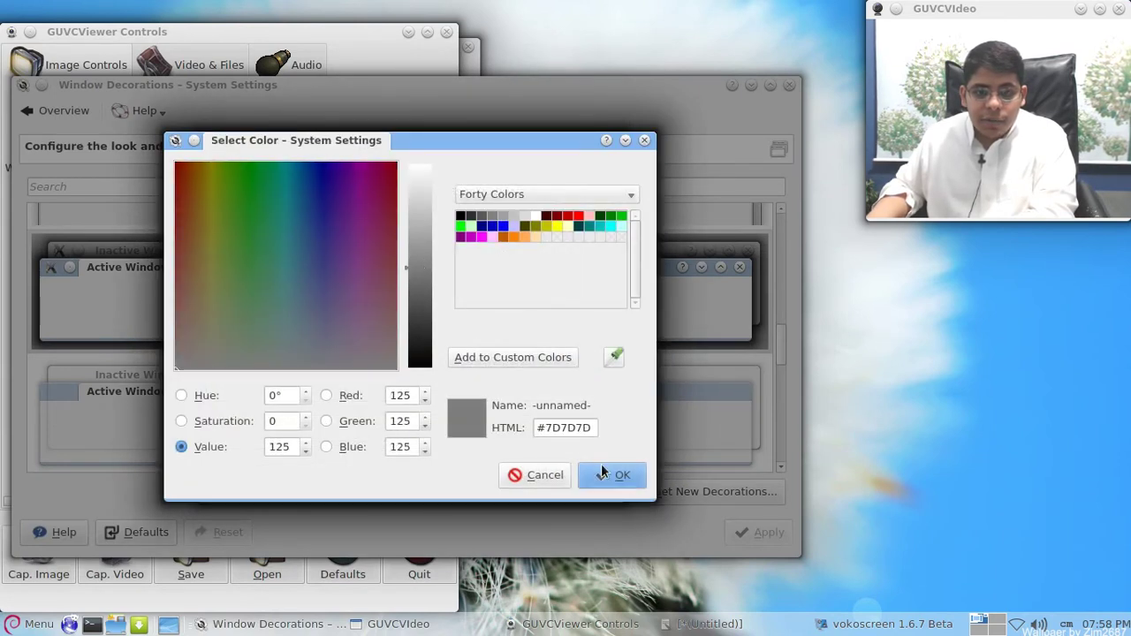
click(600, 472)
- Set the active window glow's inner color to a matching medium gray and accept the decoration options
click(552, 323)
click(422, 268)
drag(422, 269, 422, 270)
click(619, 477)
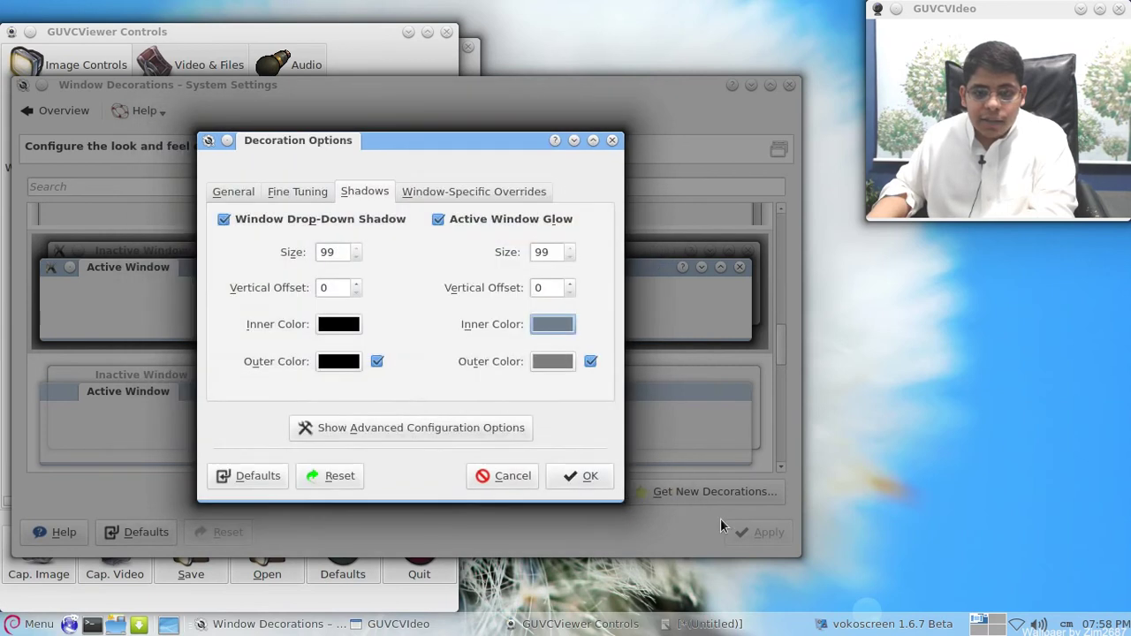
click(598, 484)
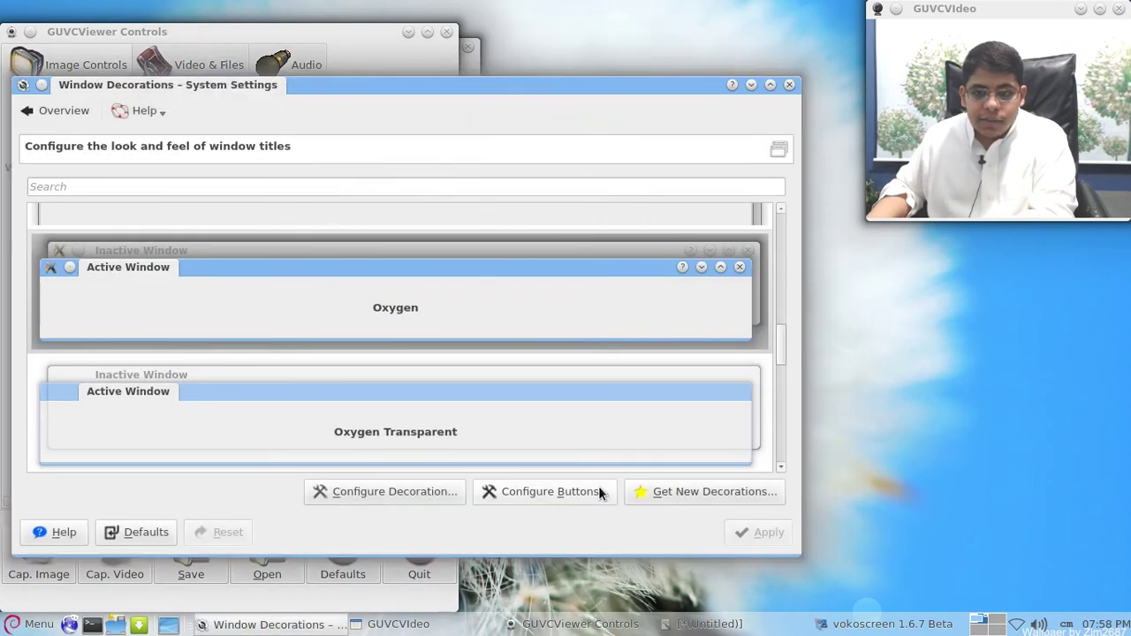
- Reopen the Oxygen shadow options and switch the active window glow and drop-down shadow off and on again
click(417, 490)
click(360, 191)
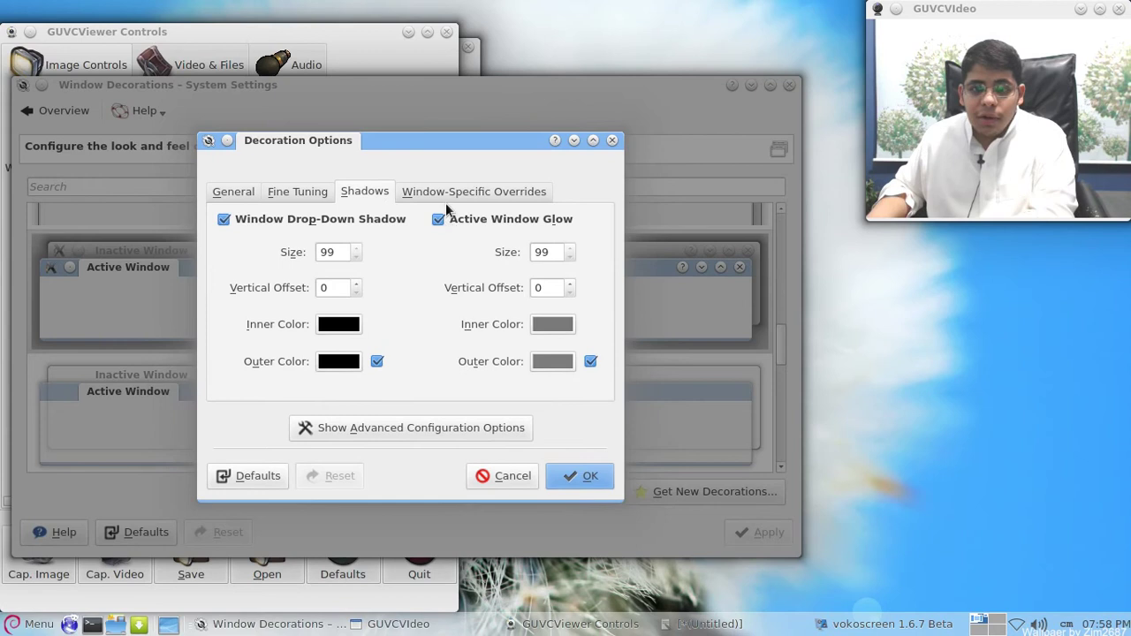
drag(439, 144, 498, 121)
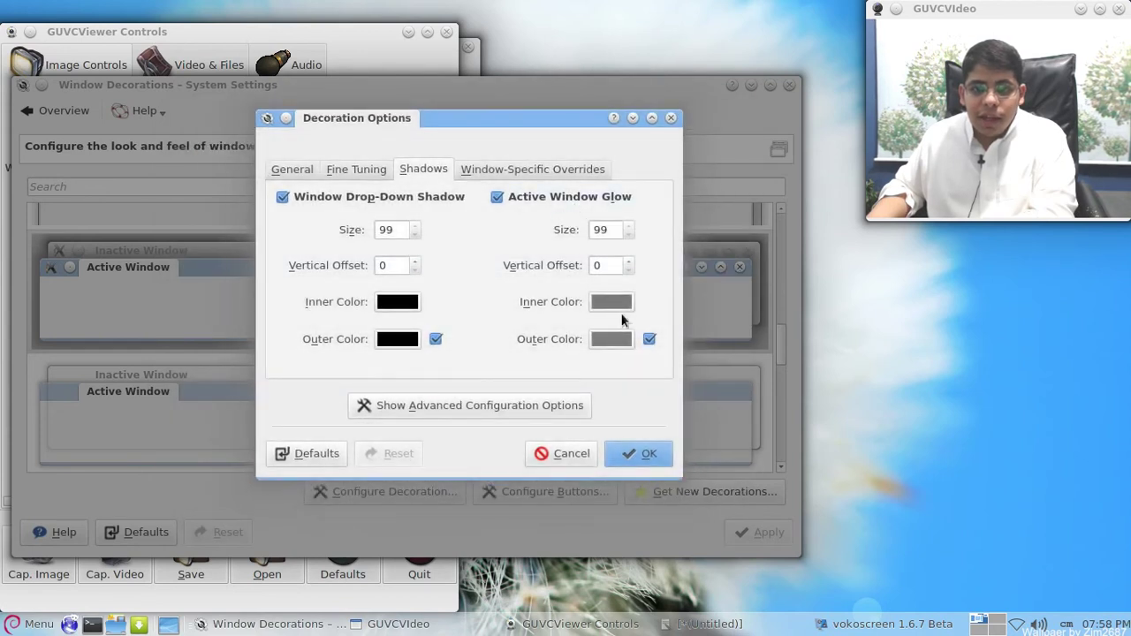
click(496, 197)
click(497, 197)
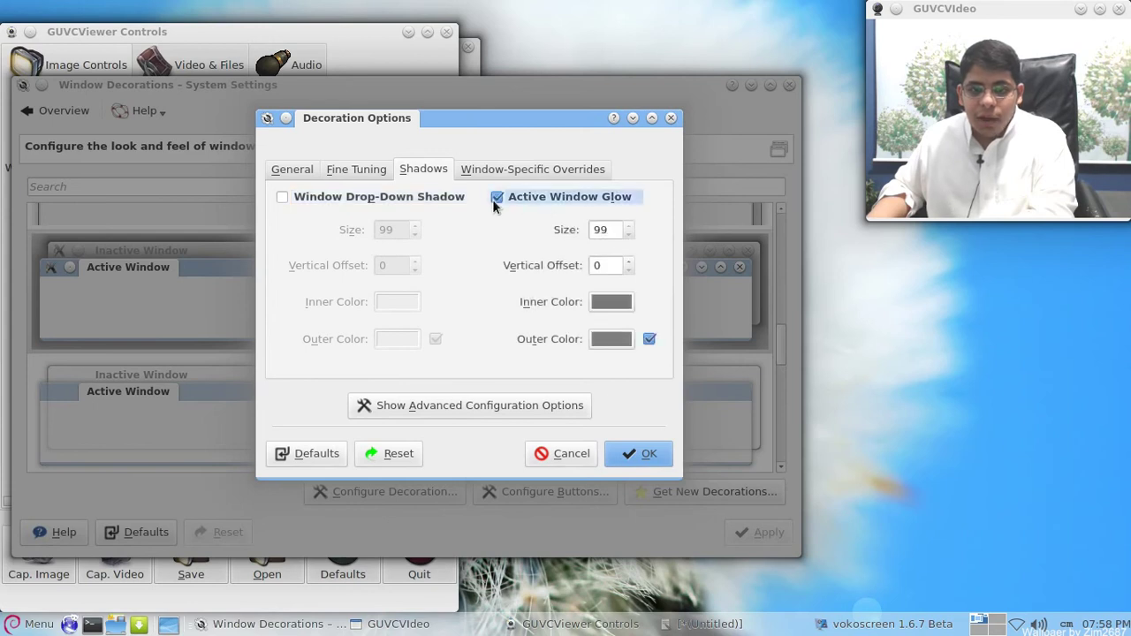
click(423, 198)
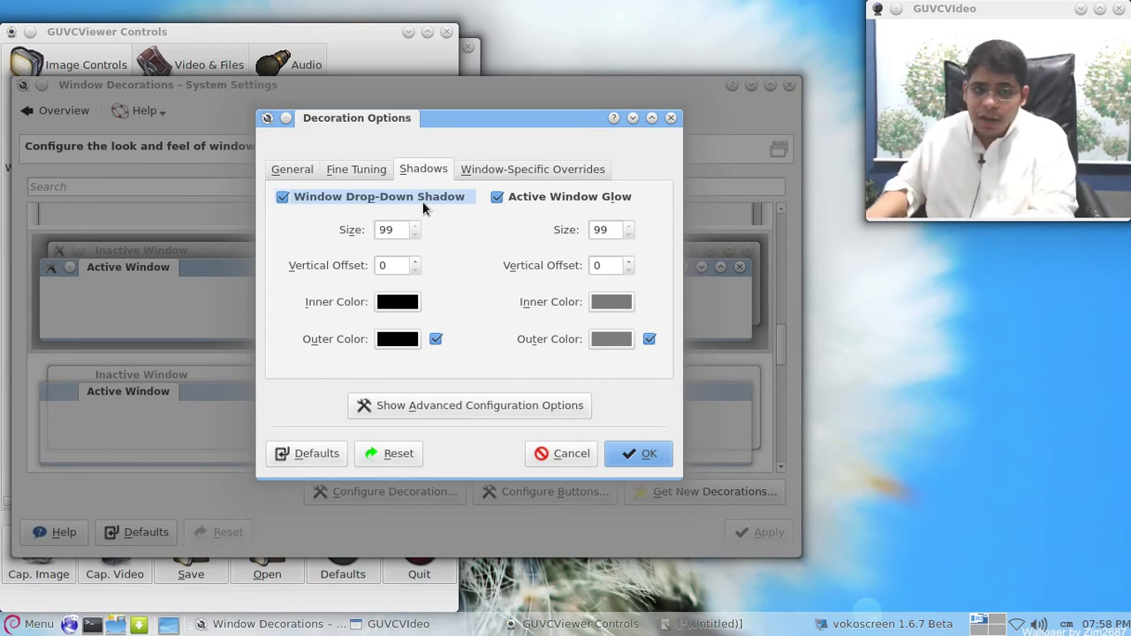
right_click(311, 120)
click(308, 121)
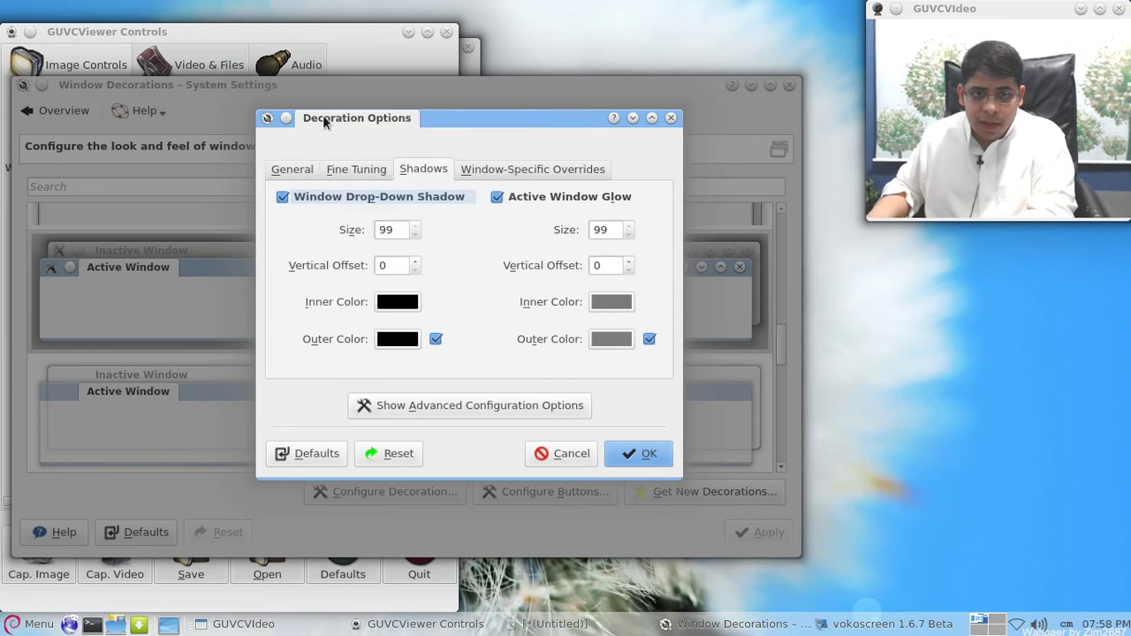
right_click(323, 116)
click(312, 117)
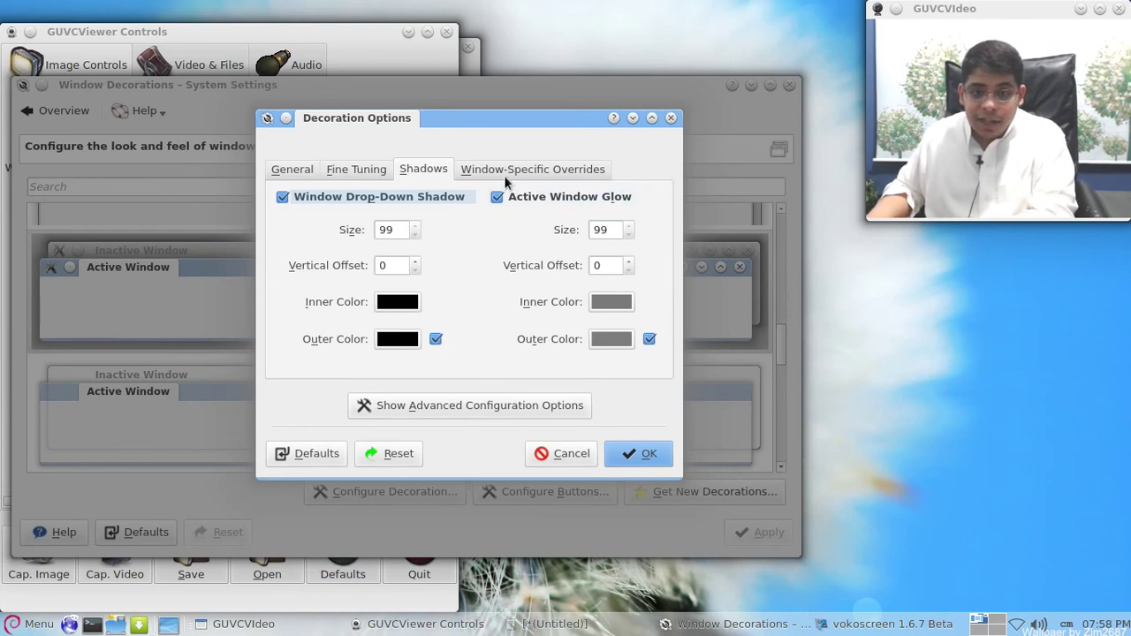
- Show the advanced configuration options and add a window-specific override matched to the System Settings window's title by detecting its properties
click(481, 406)
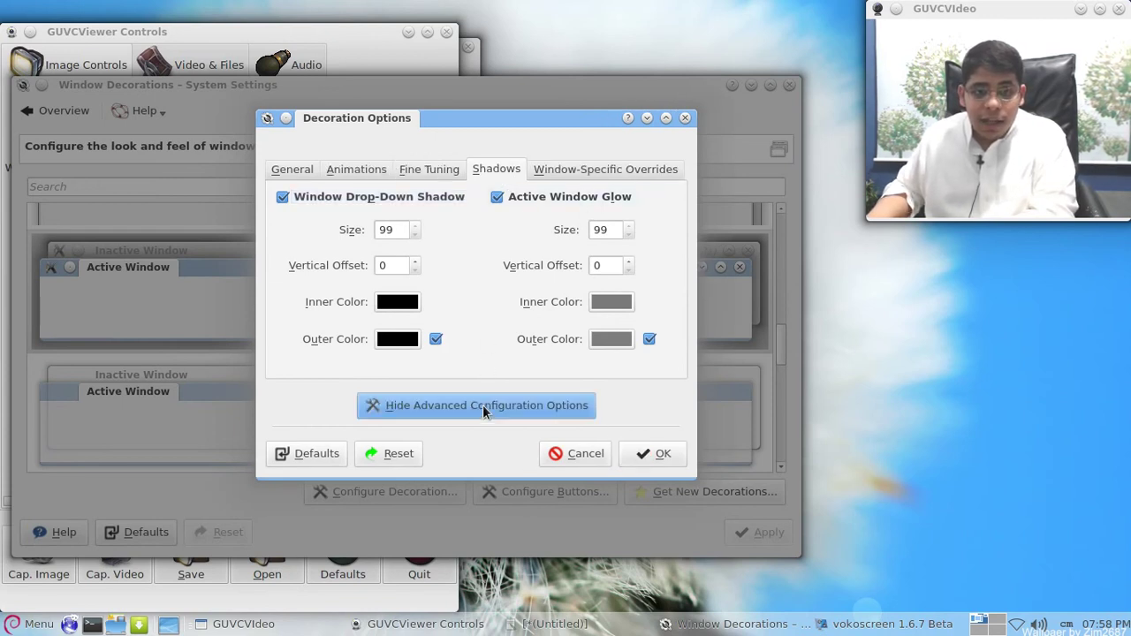
click(641, 170)
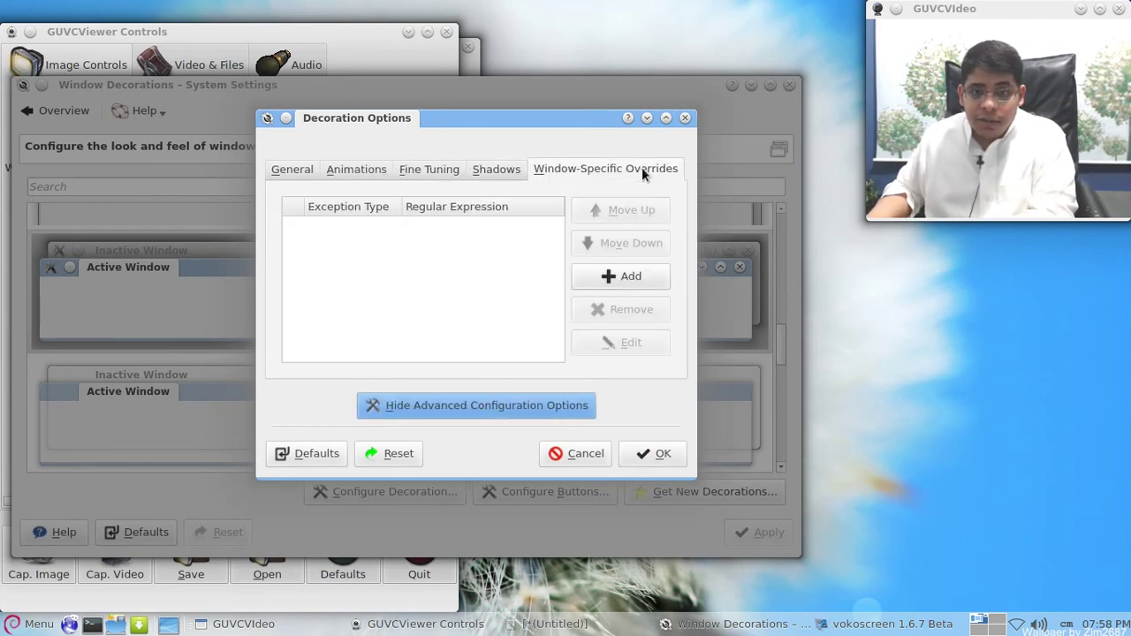
click(618, 280)
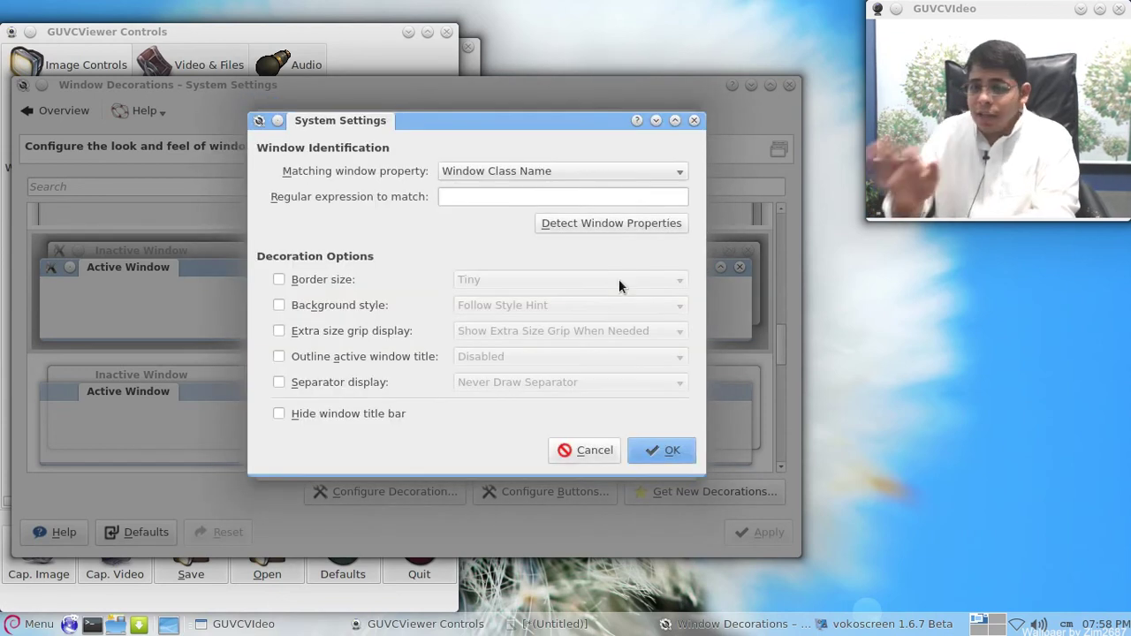
click(600, 226)
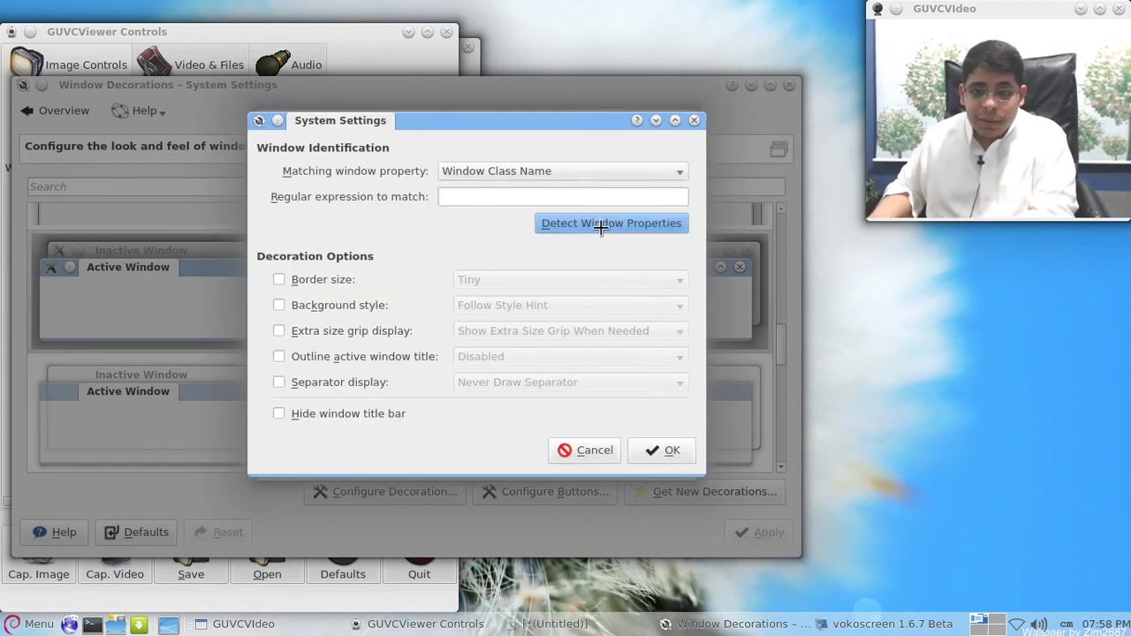
click(481, 135)
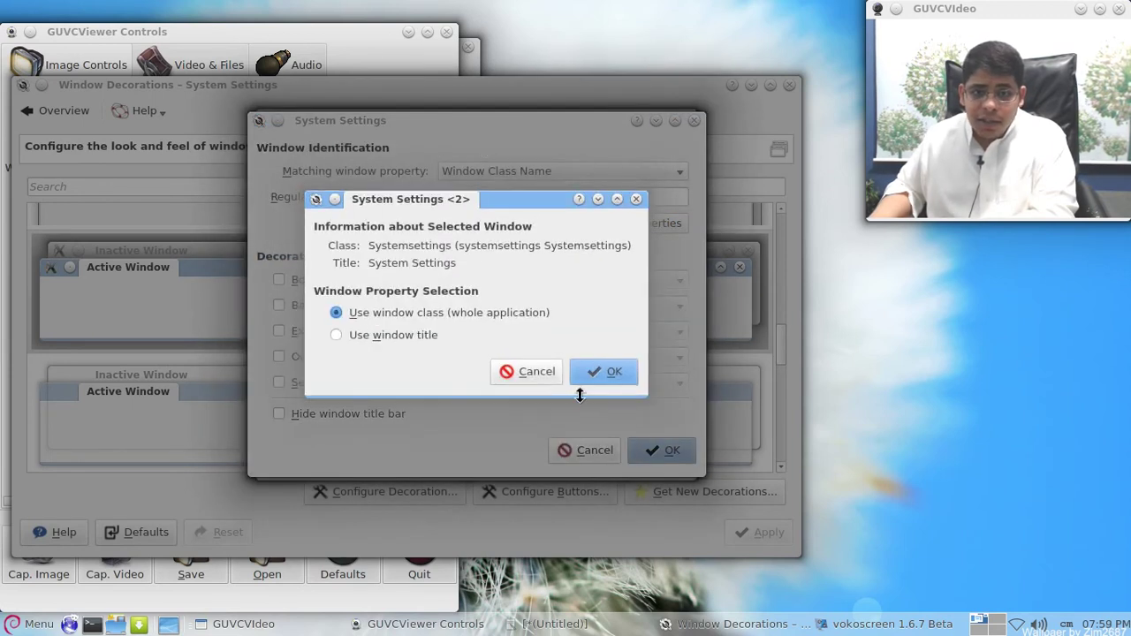
click(436, 336)
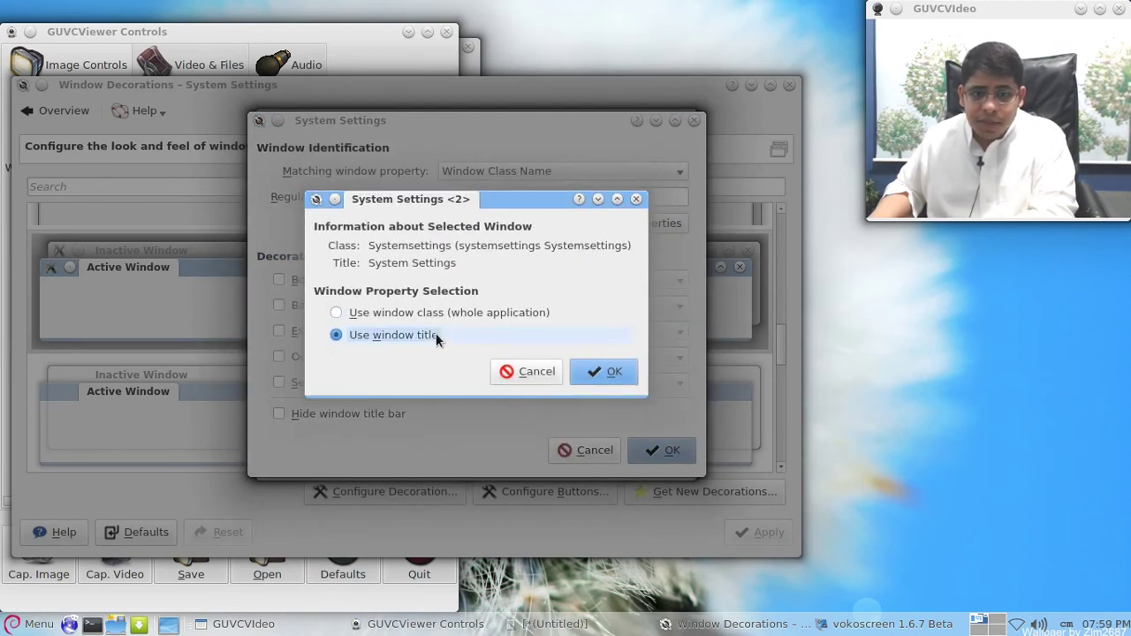
click(596, 369)
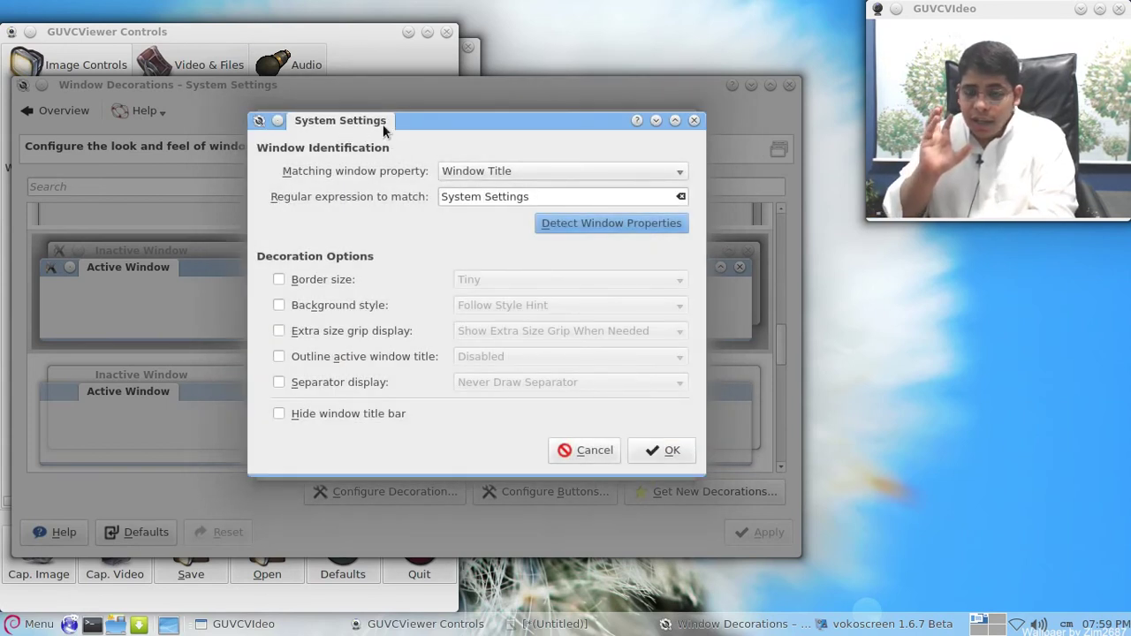
- Enable the border size override as No Border for the System Settings exception and accept the decoration options
click(280, 280)
click(568, 279)
click(562, 244)
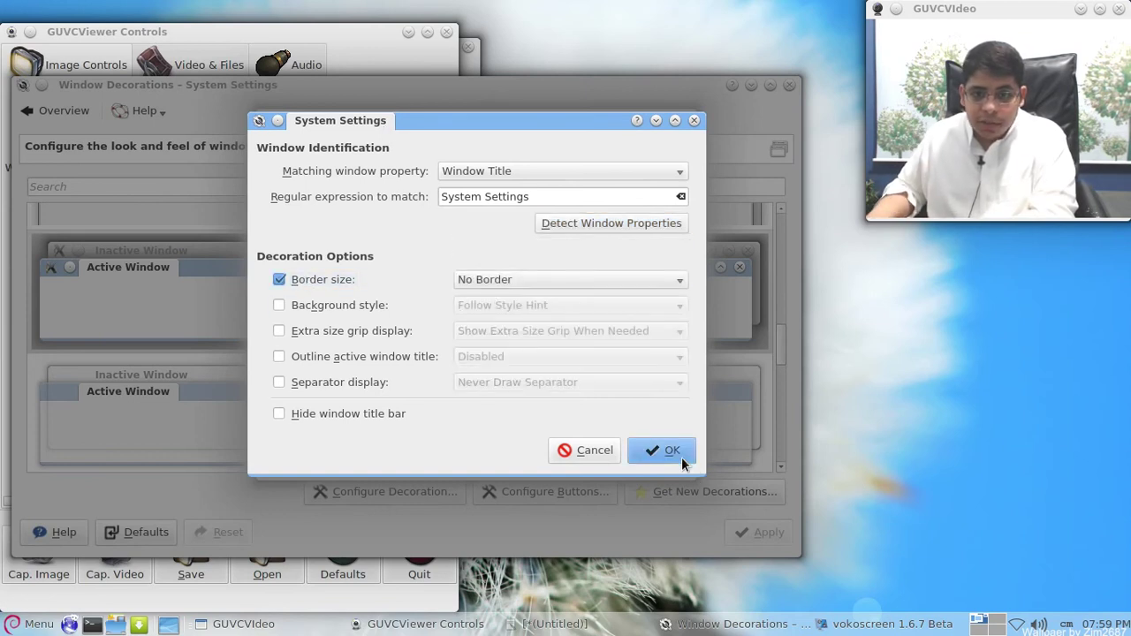
click(680, 454)
click(663, 454)
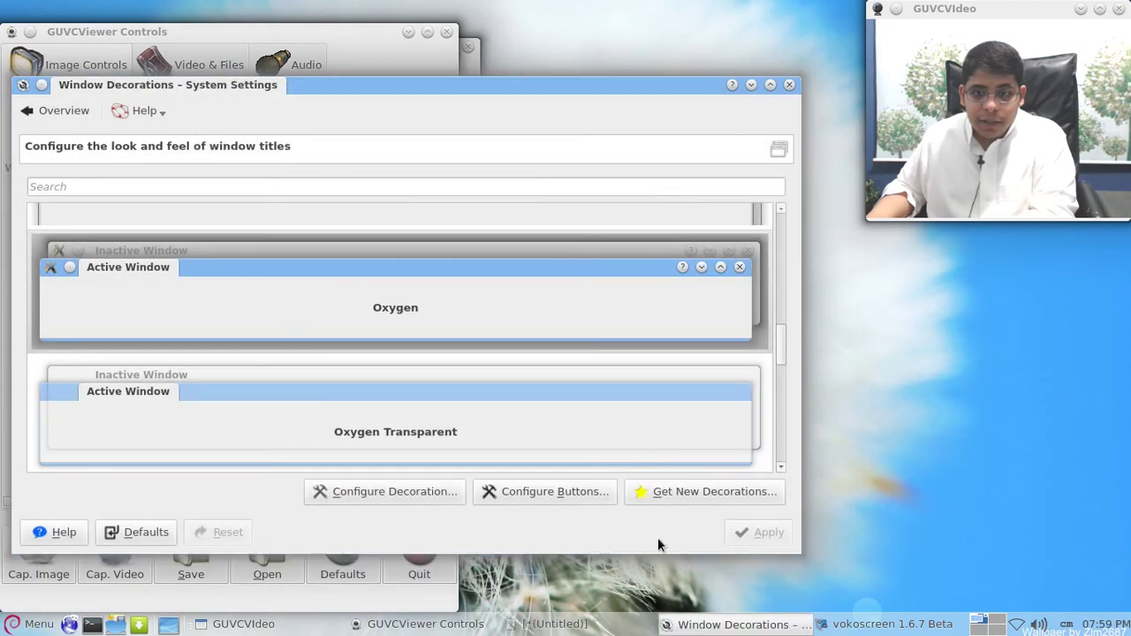
- Edit the existing override to match by Window Class Name, detect Systemsettings as its expression, and accept the decoration options
click(417, 492)
click(433, 194)
double_click(442, 246)
click(472, 201)
click(474, 181)
click(488, 224)
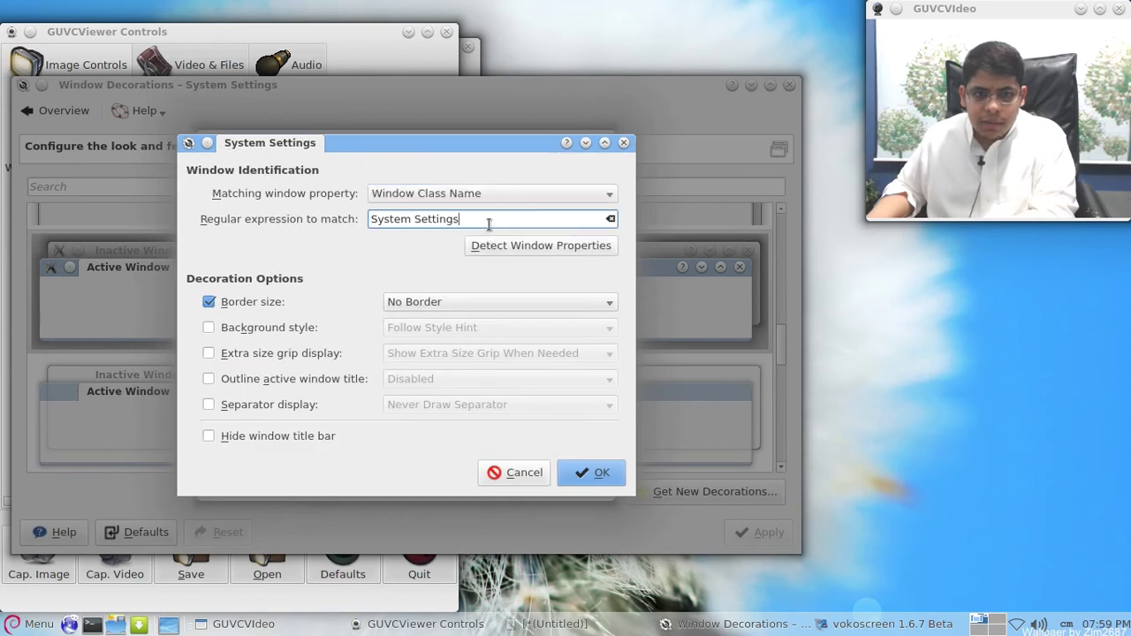
triple_click(488, 223)
click(489, 244)
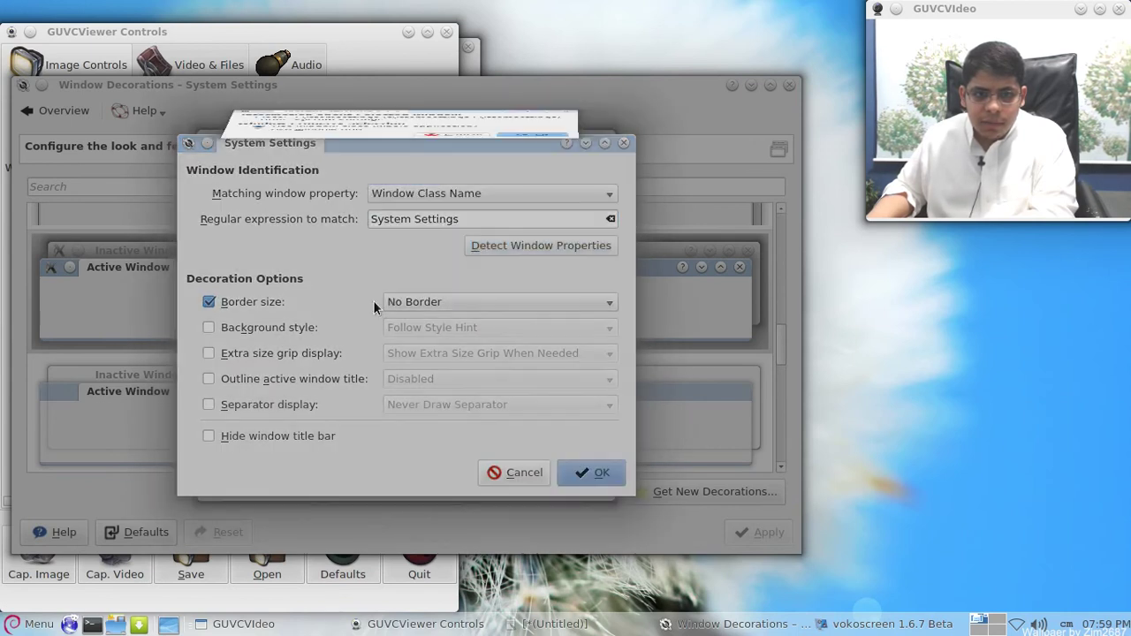
click(373, 300)
click(533, 394)
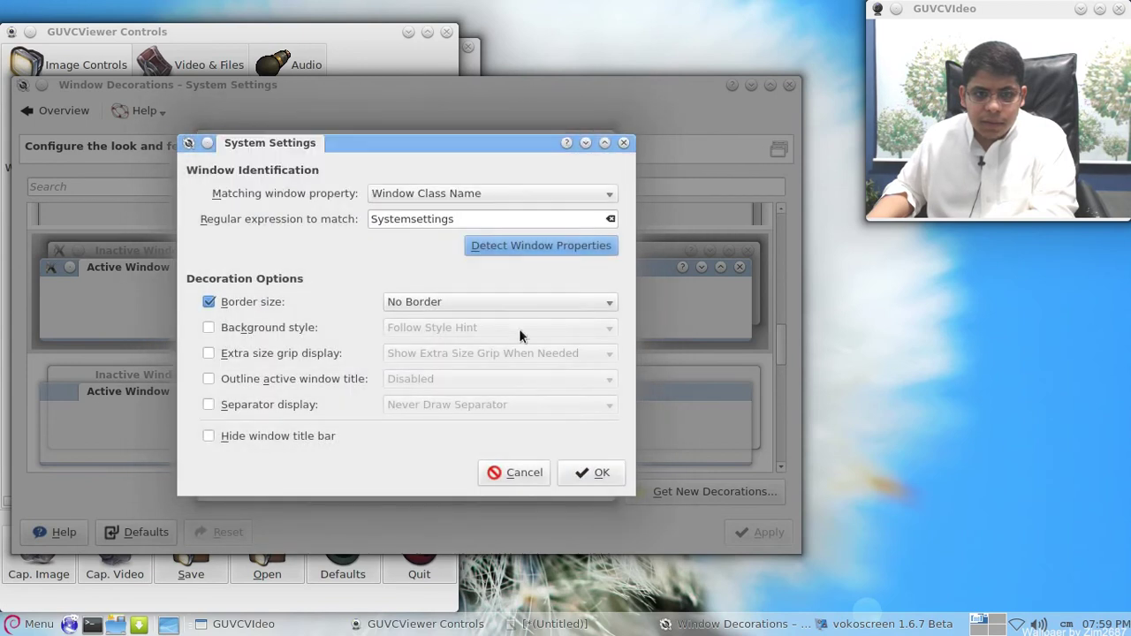
click(568, 477)
click(564, 482)
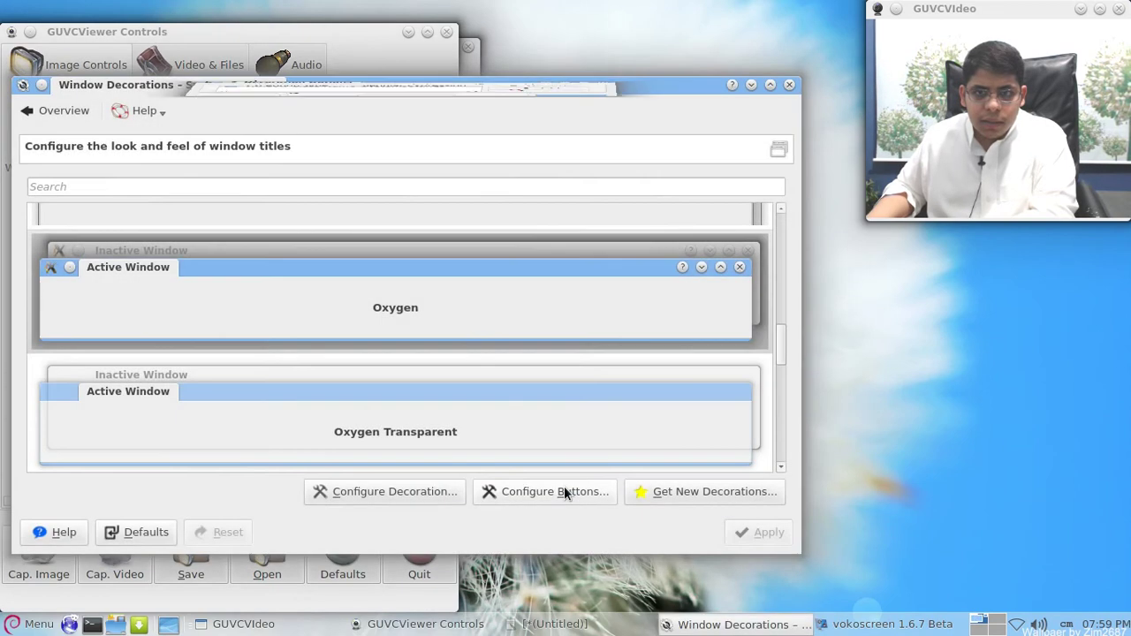
- Reopen the window-specific overrides and remove the Systemsettings exception
click(388, 499)
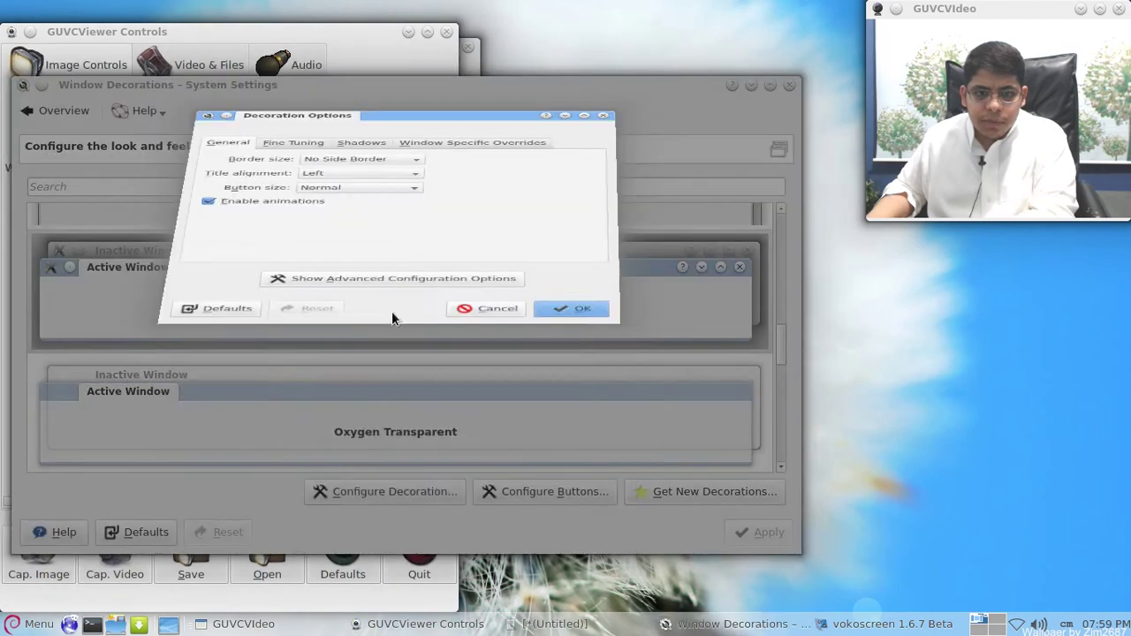
click(467, 191)
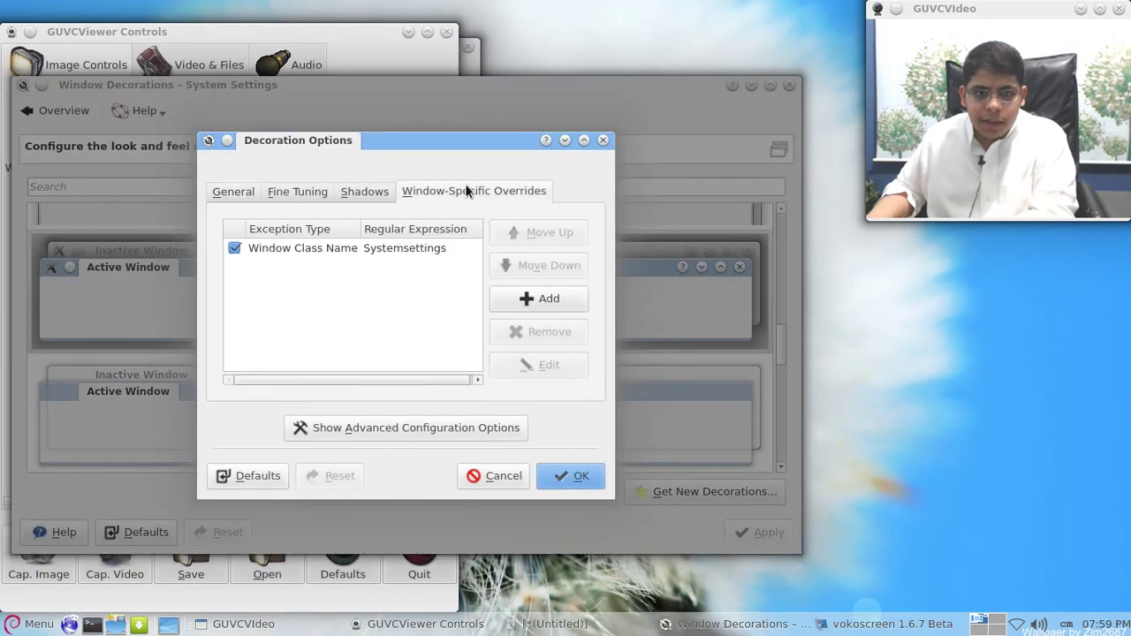
click(317, 249)
click(549, 328)
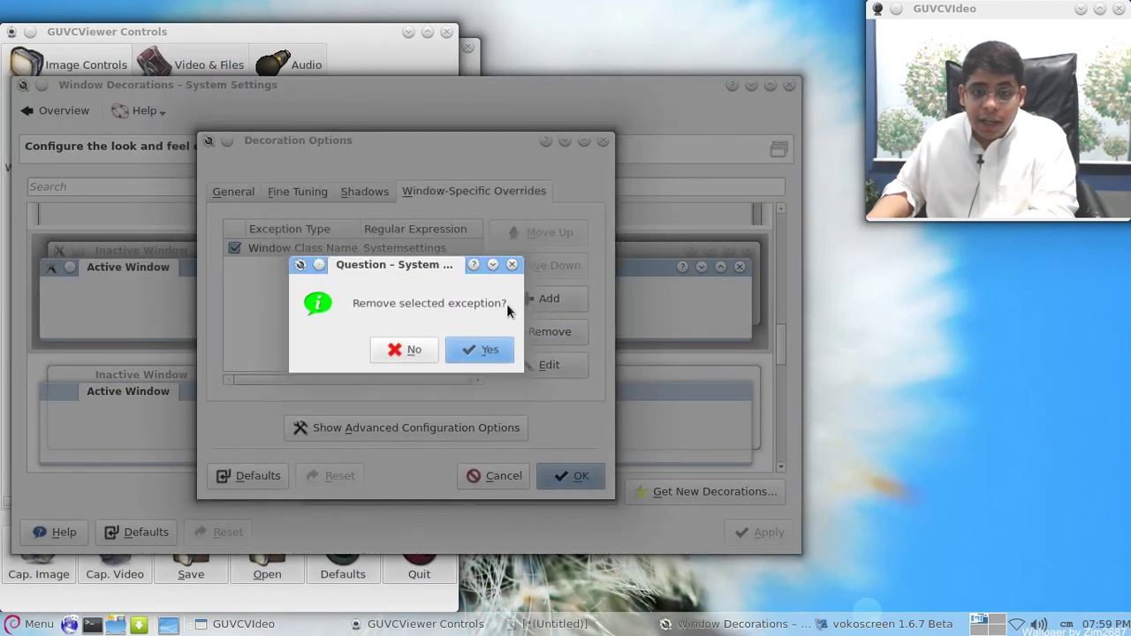
click(484, 344)
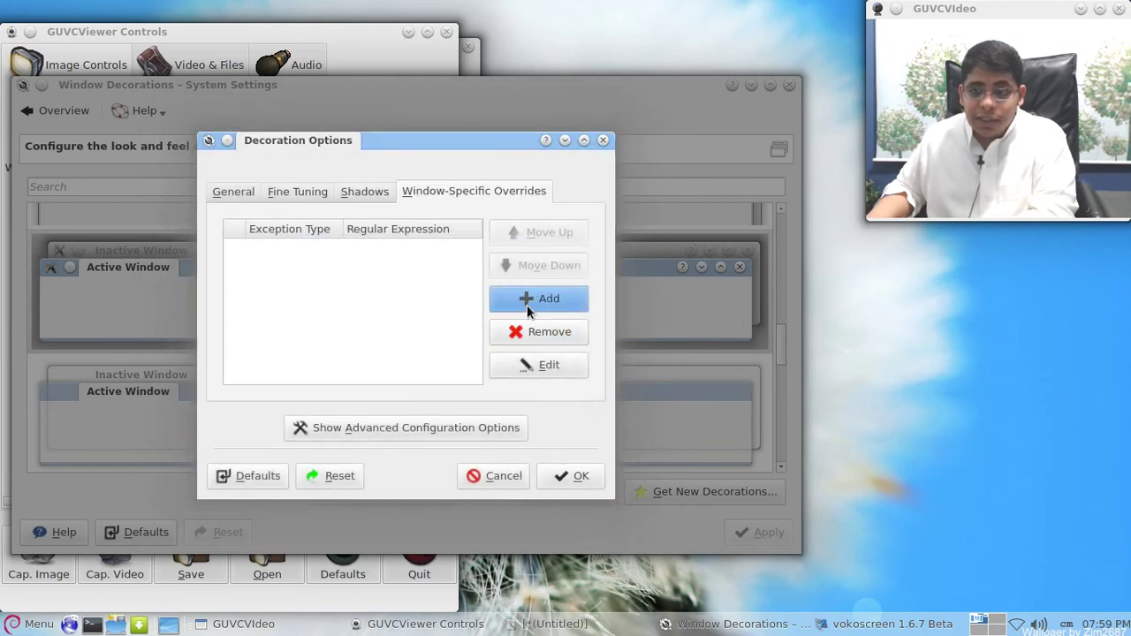
- Try a new override matched to the GUVCVideo window's class guvcview, and discard it along with the decoration option changes
click(526, 304)
click(536, 249)
click(909, 11)
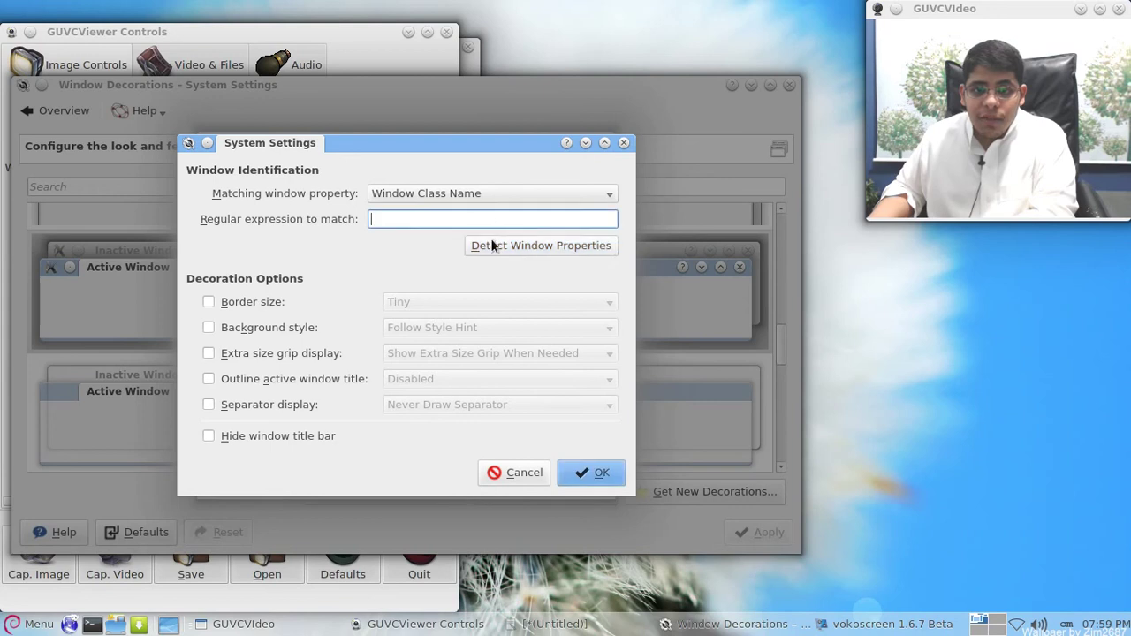
click(469, 391)
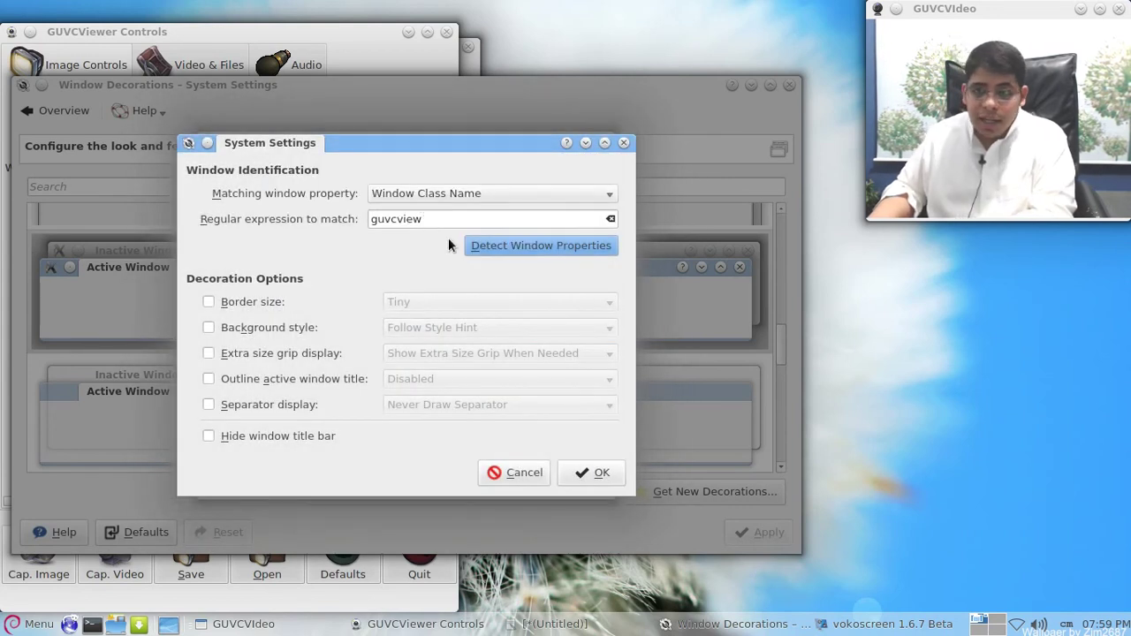
click(537, 475)
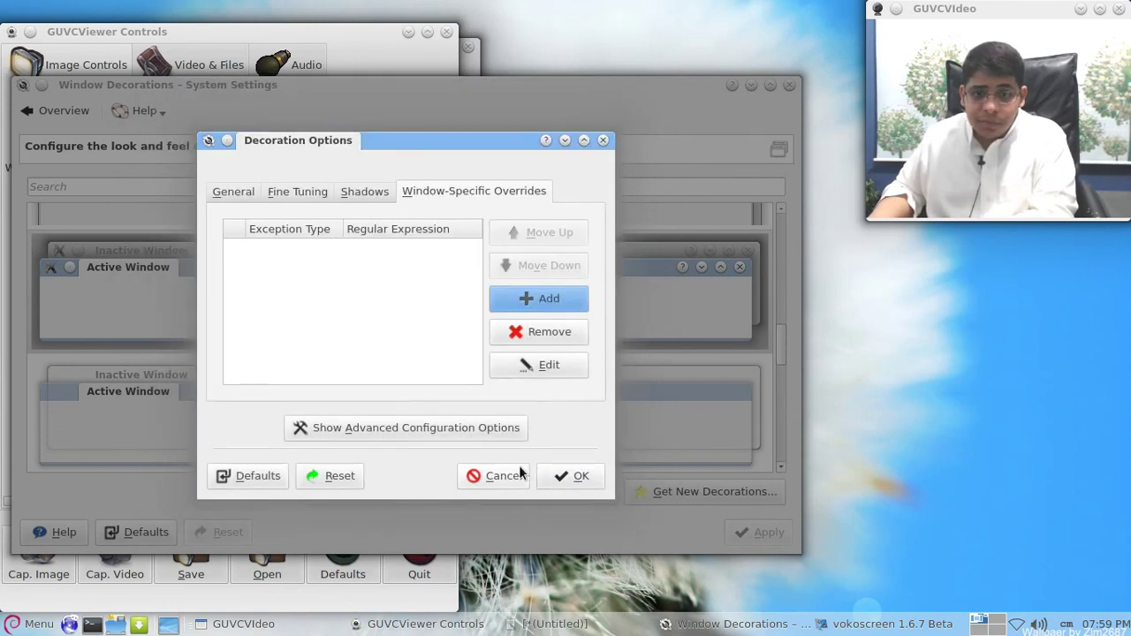
click(509, 480)
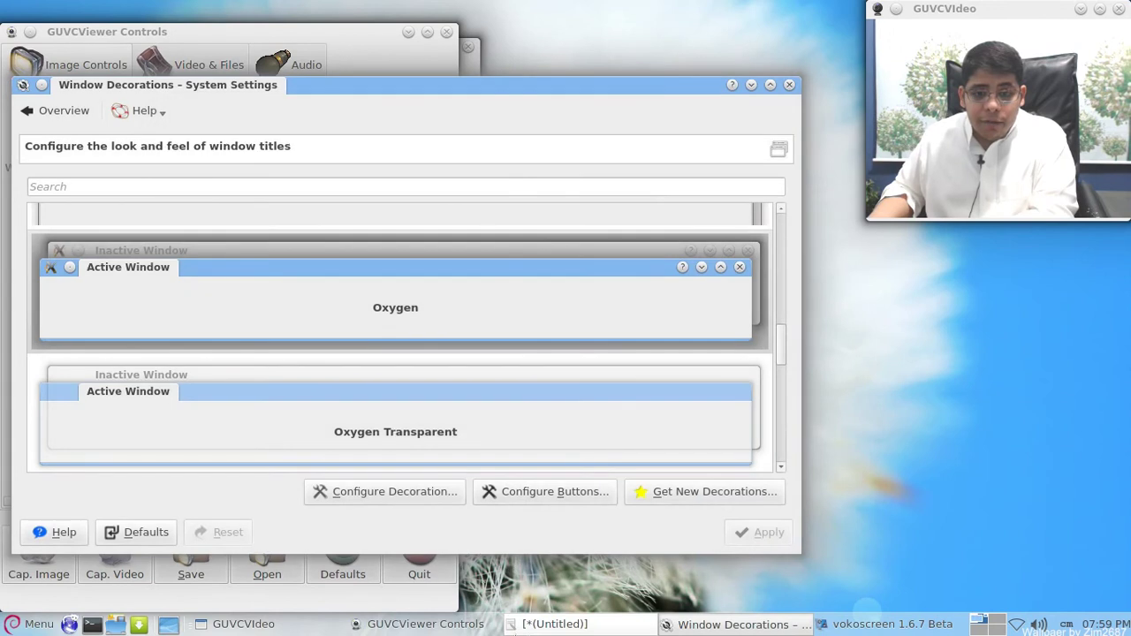
- Check the untitled notes outline briefly and open the color settings under Application Appearance in System Settings
click(541, 625)
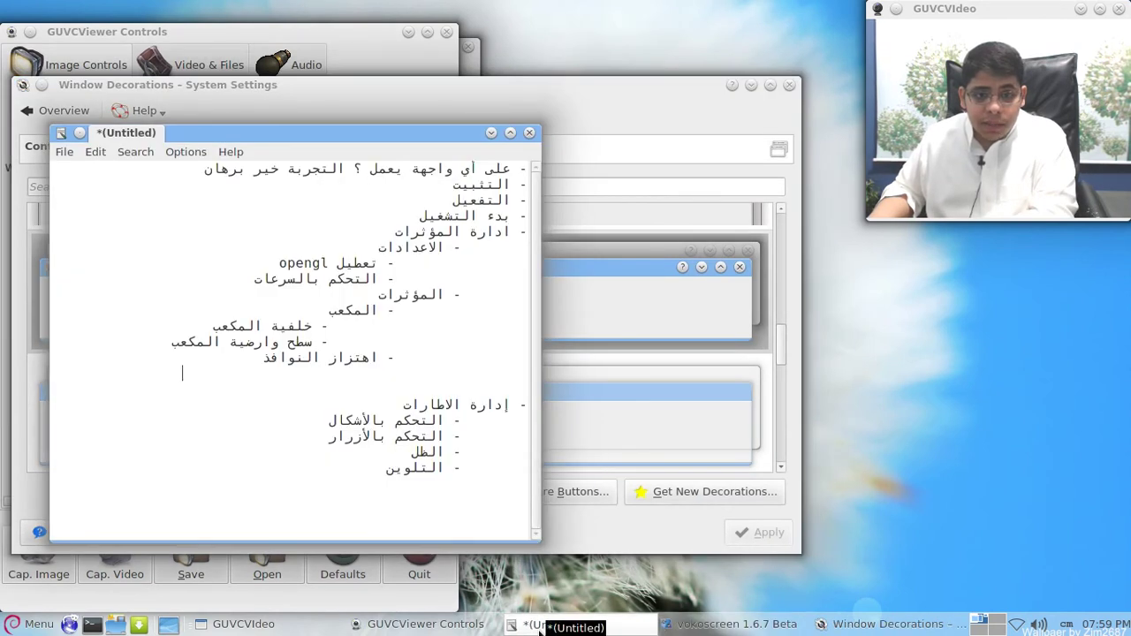
click(540, 627)
drag(483, 91, 562, 77)
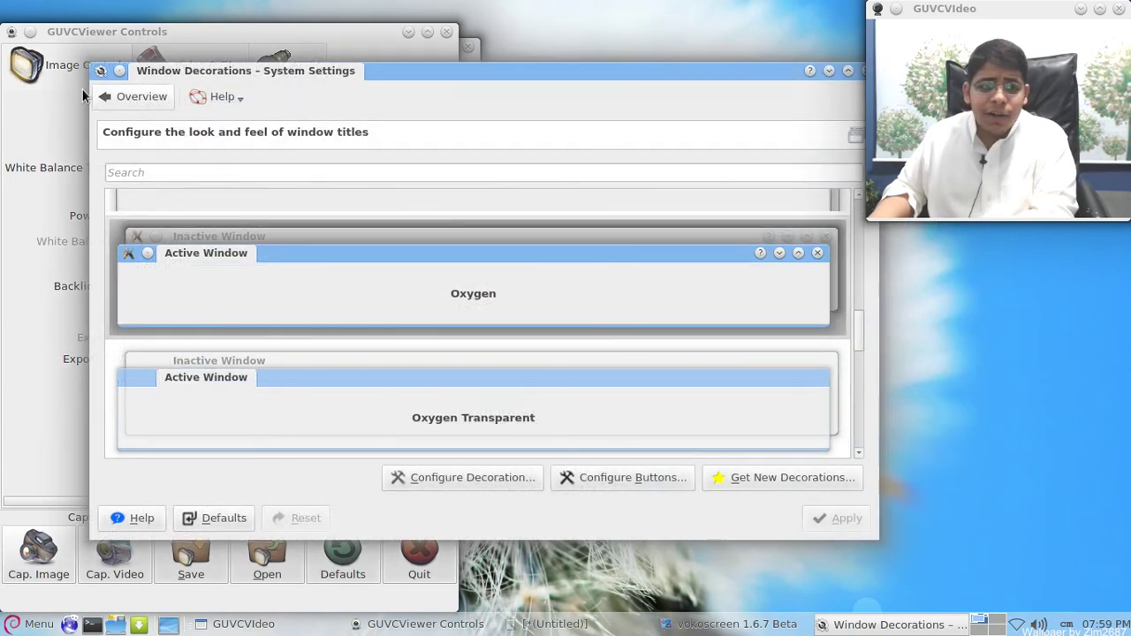
click(133, 97)
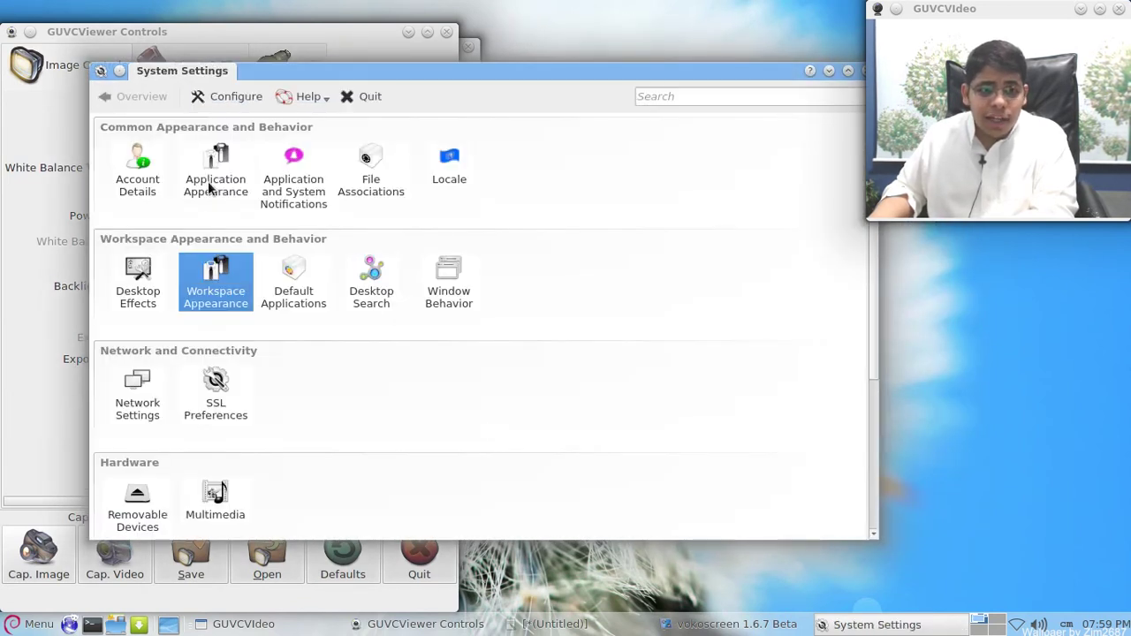
click(213, 184)
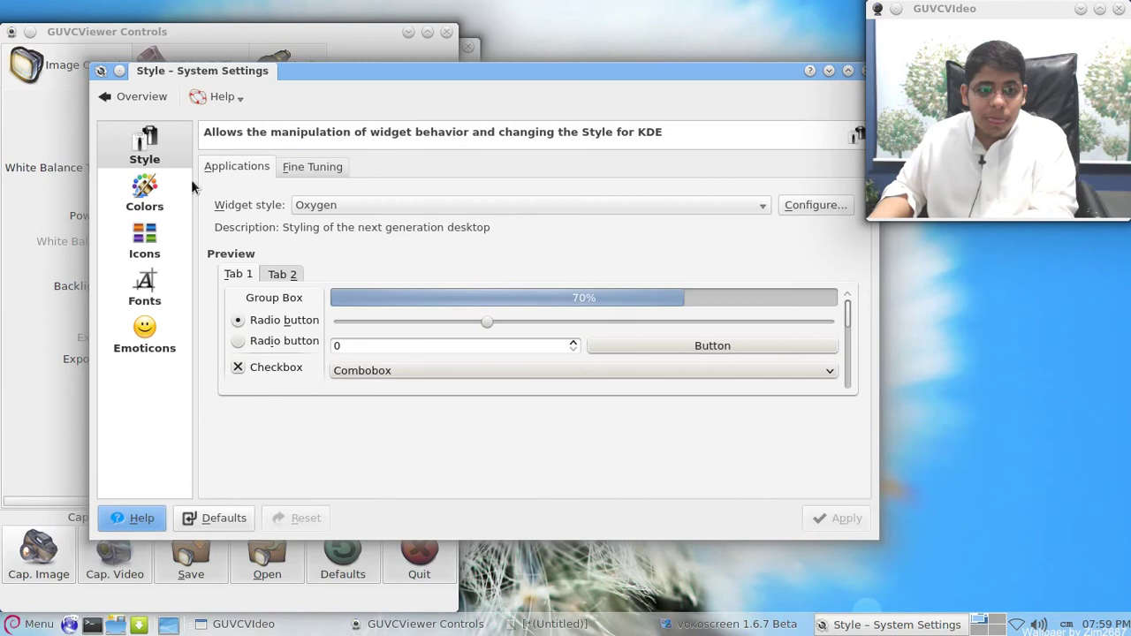
click(149, 189)
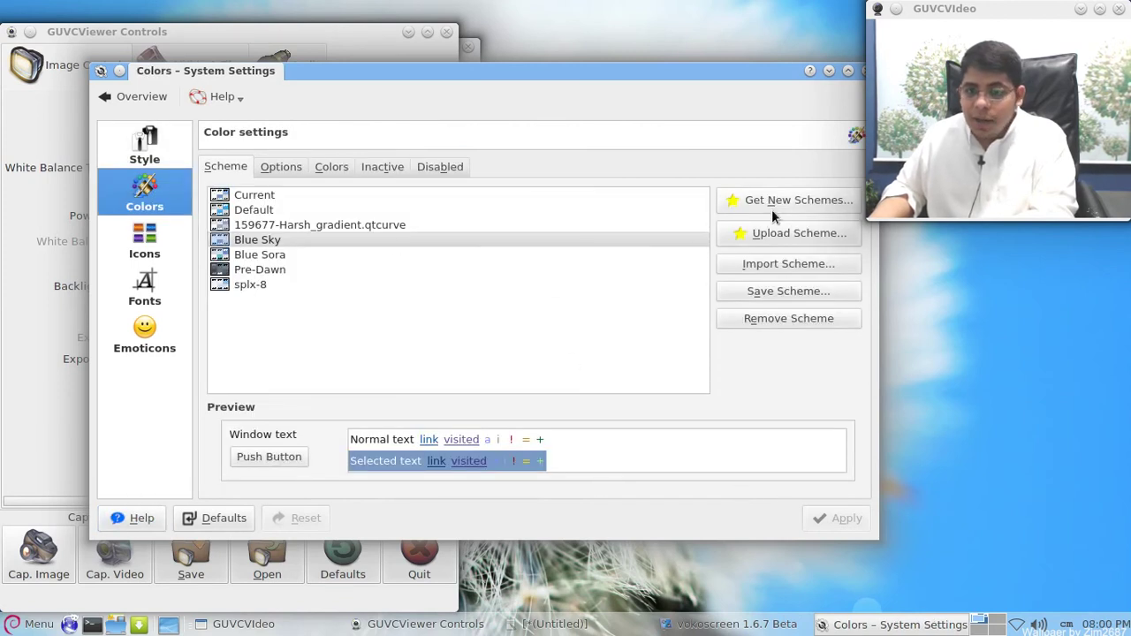
- Examine the color options and look through the entries of the Common Colors set
click(274, 173)
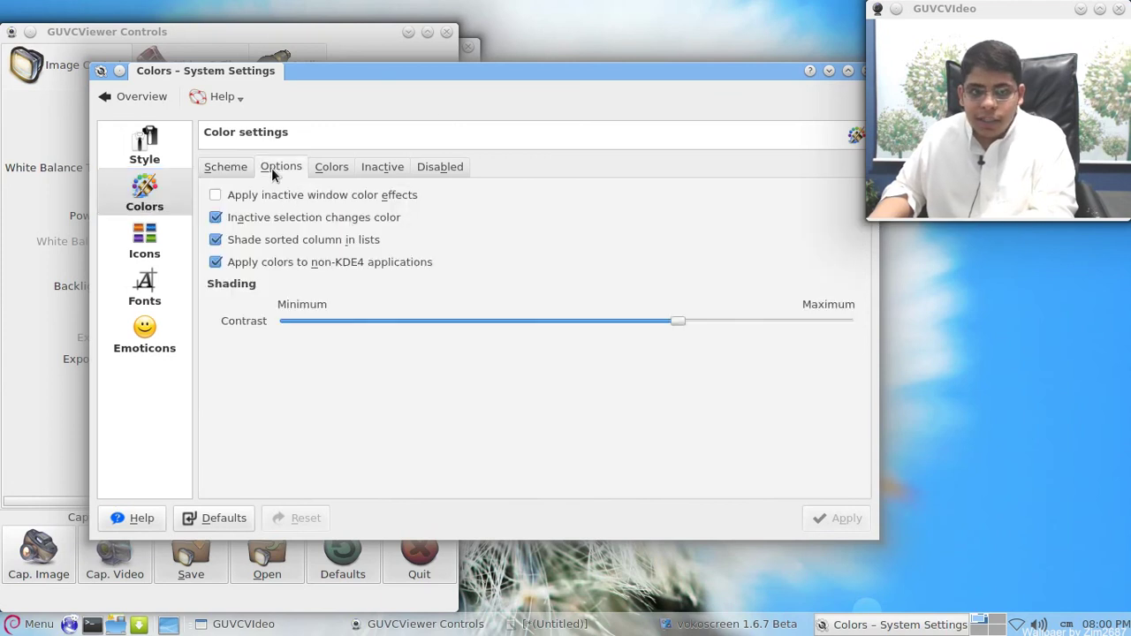
click(334, 170)
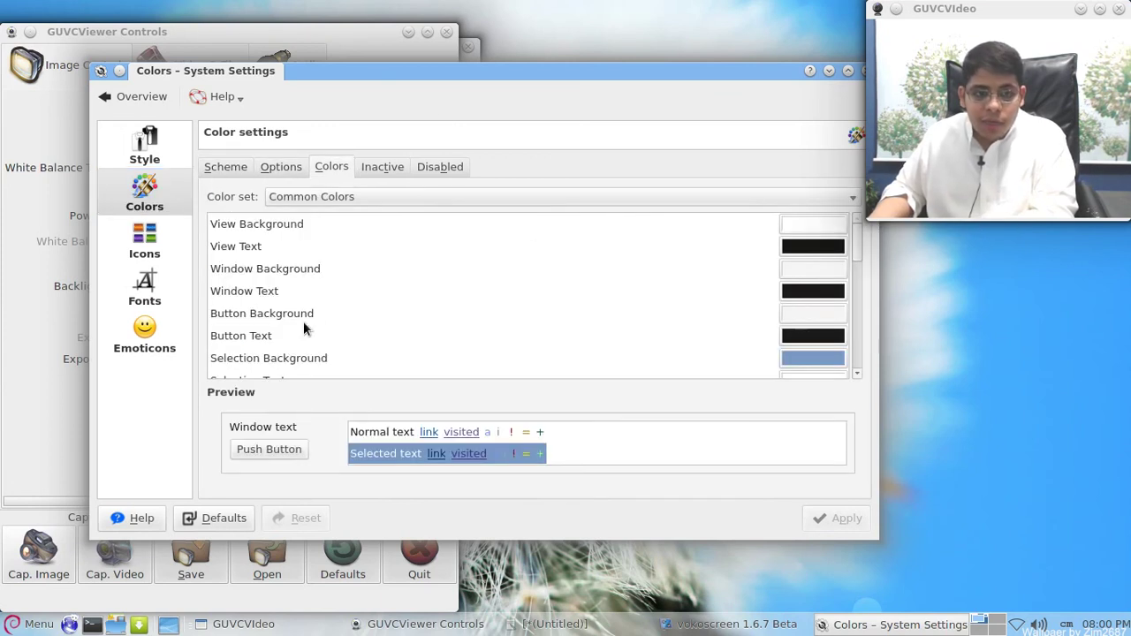
scroll(303, 329, down, 1)
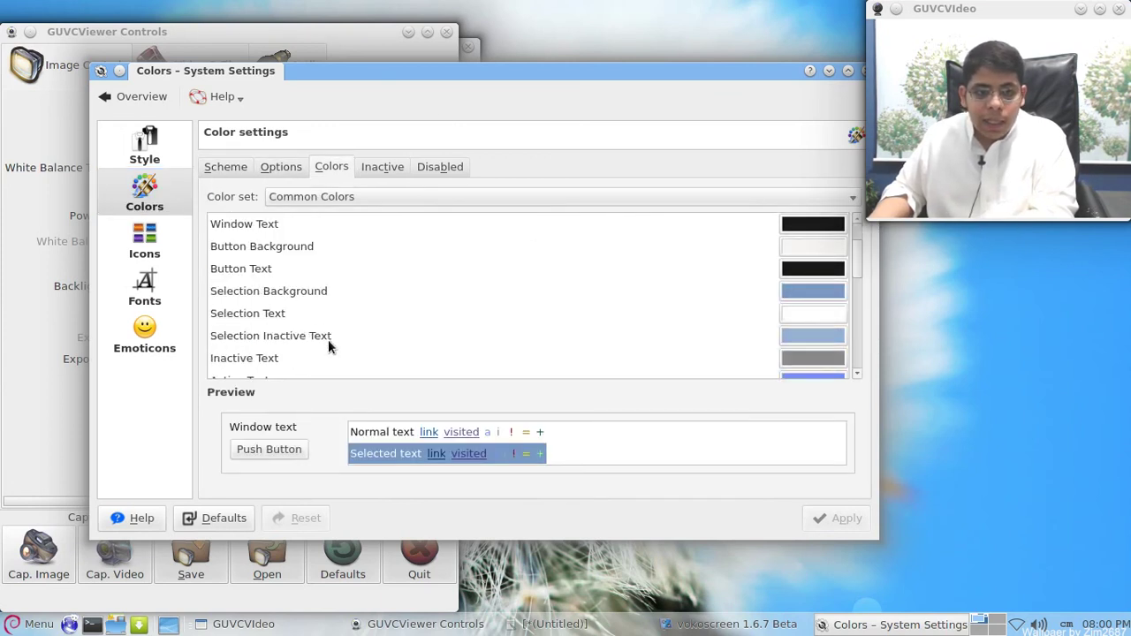
scroll(327, 343, down, 1)
click(310, 315)
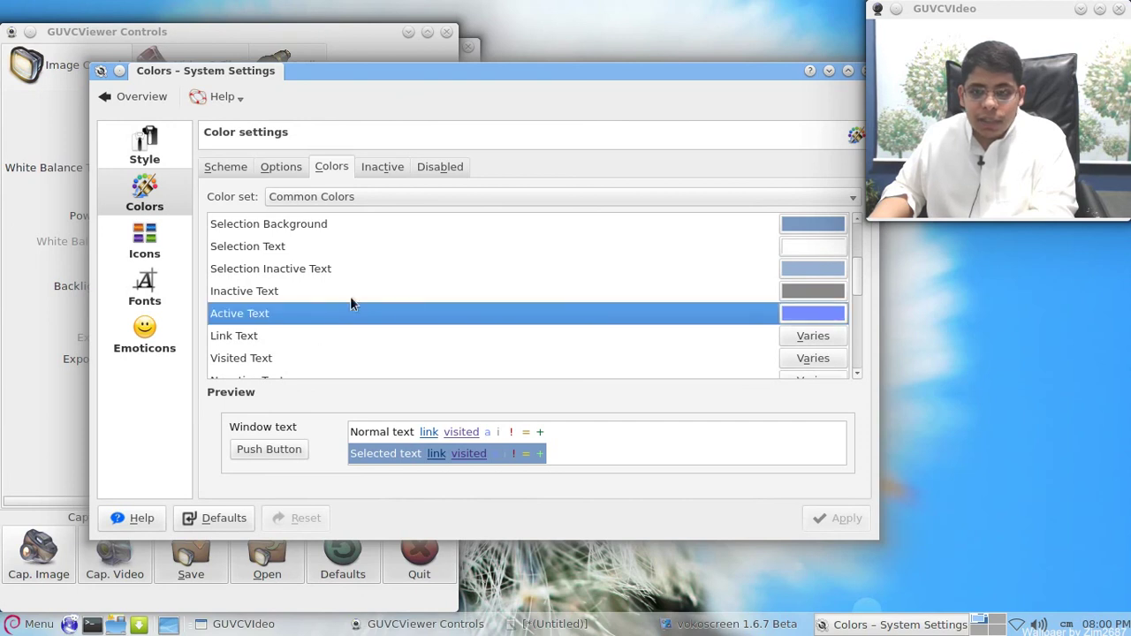
click(367, 270)
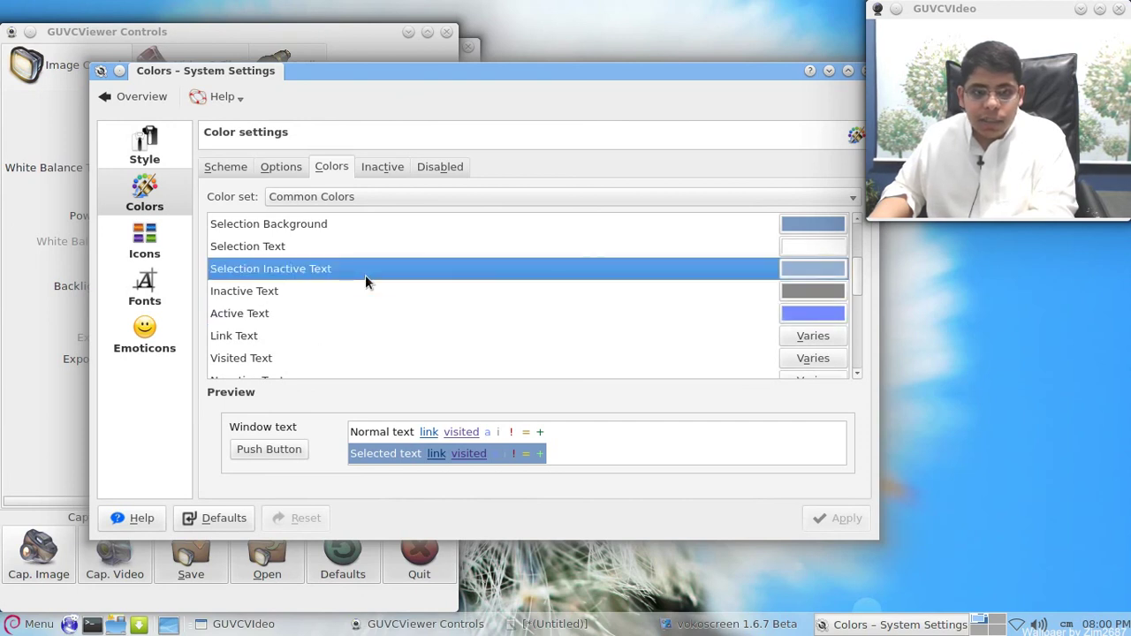
scroll(367, 281, up, 1)
click(632, 301)
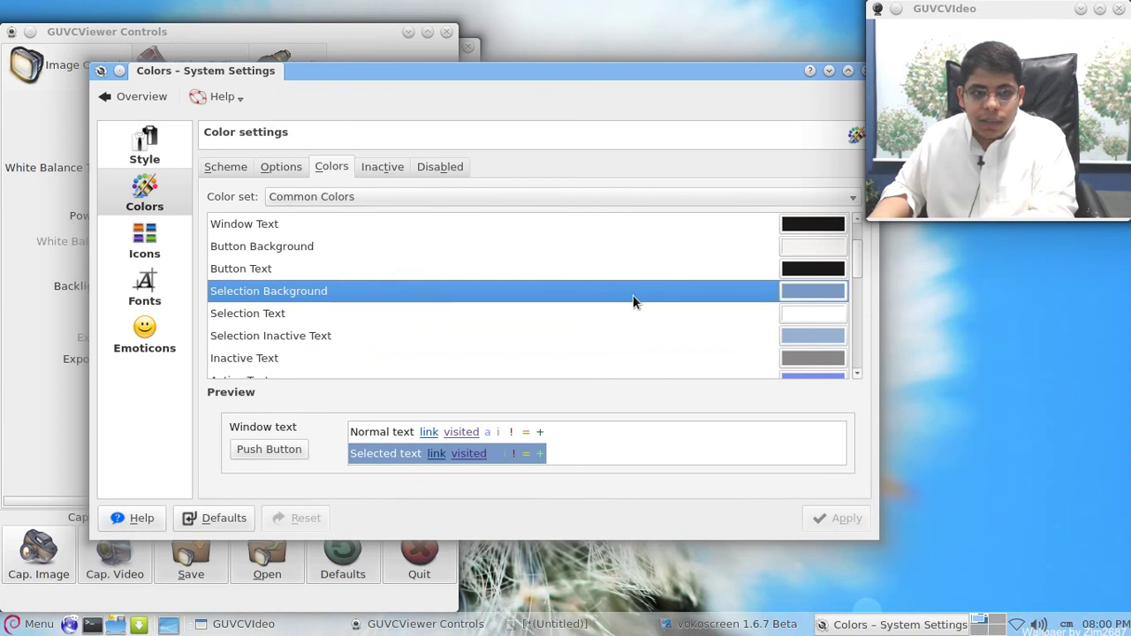
scroll(752, 291, up, 1)
scroll(752, 296, down, 2)
scroll(752, 288, down, 4)
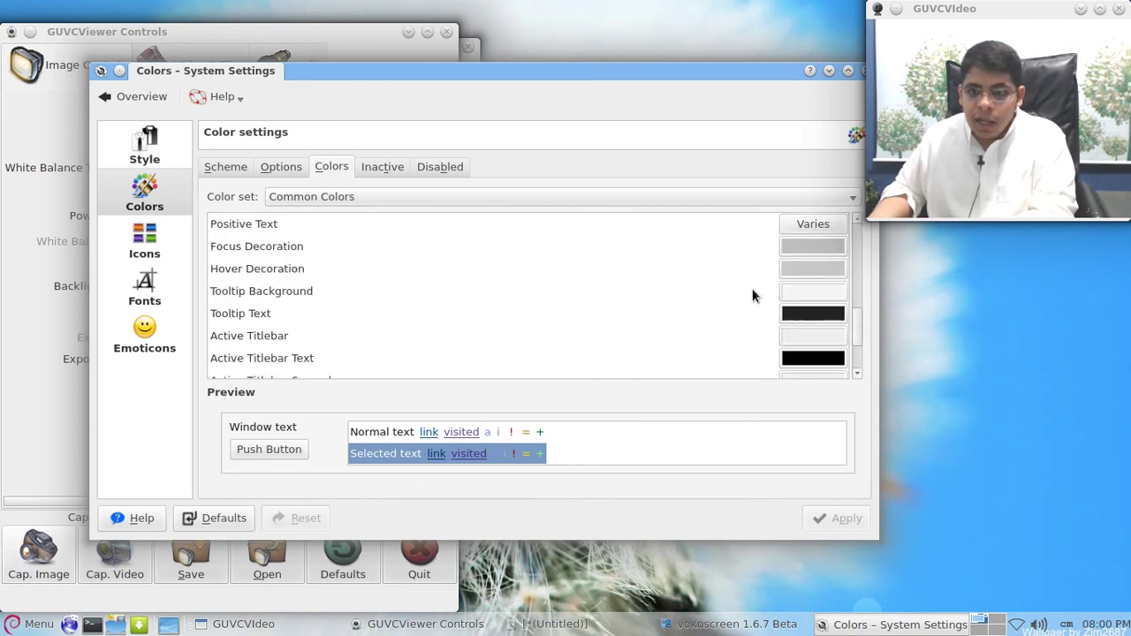
- Set the Selection Background color in the Common Colors set to light gray #C3C3C3
scroll(752, 288, up, 6)
click(795, 335)
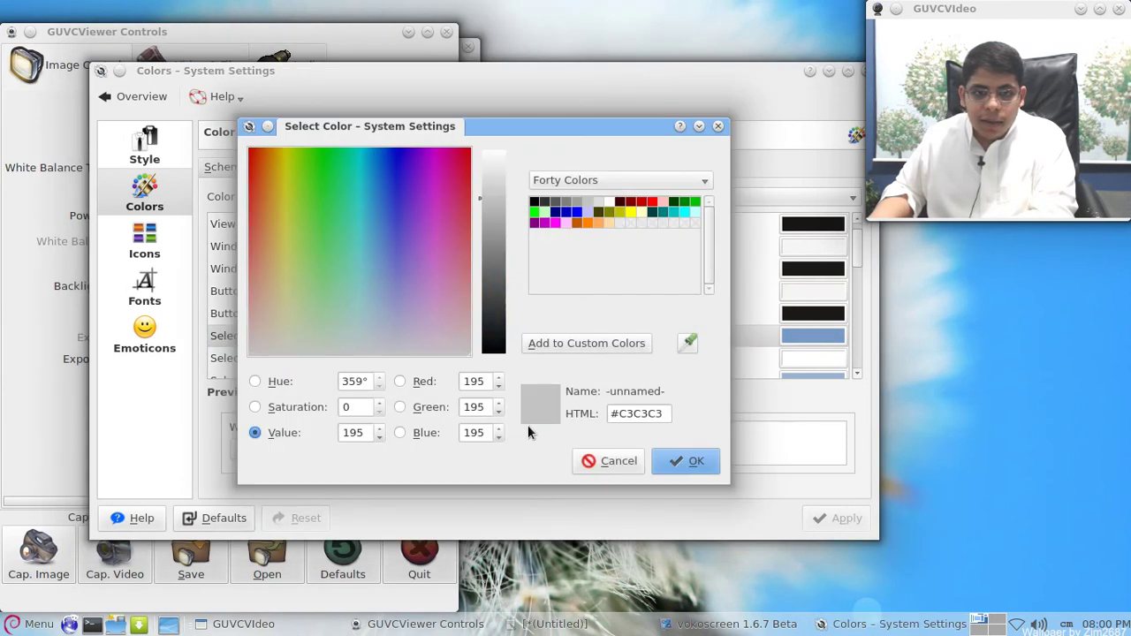
click(673, 461)
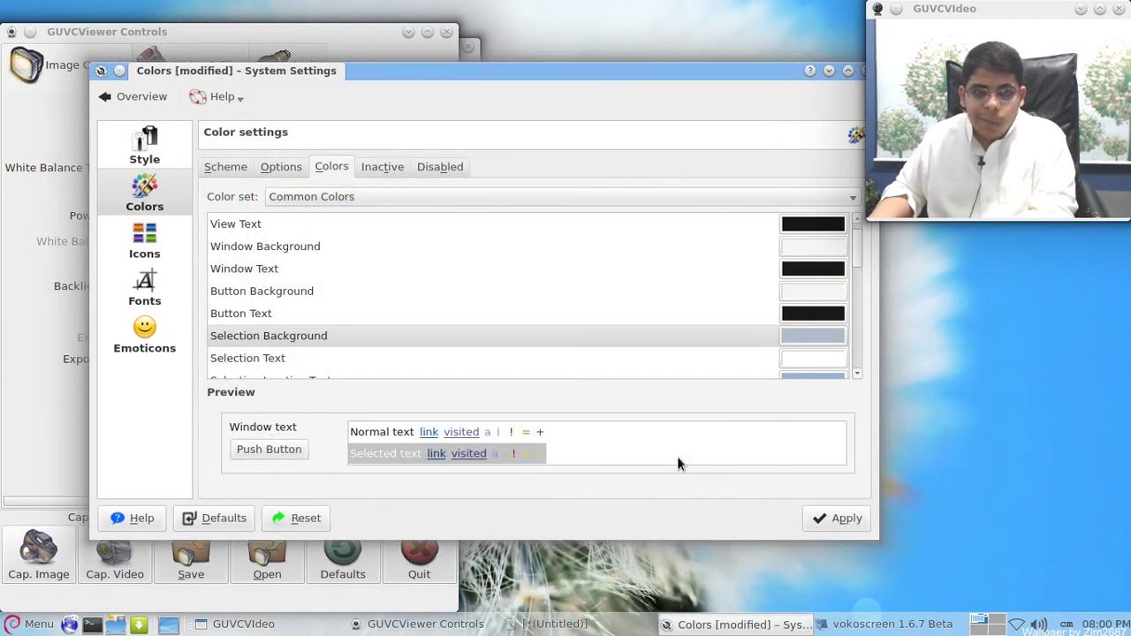
- Set the Selection Background color to blue #80B6EF by sampling it from the screen, and apply the change
click(829, 521)
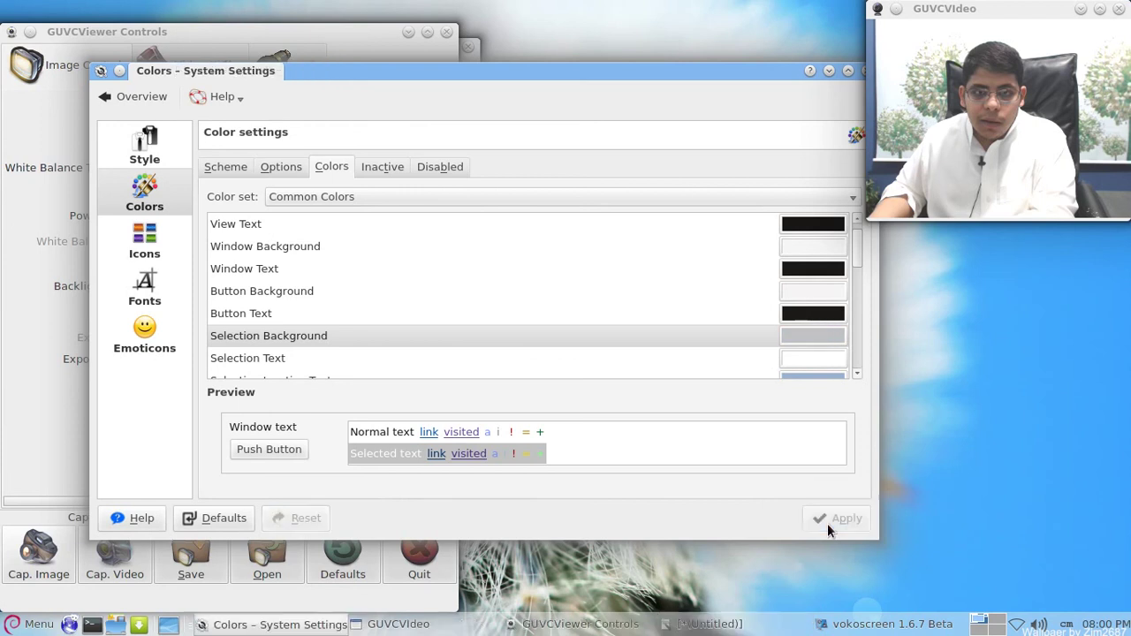
click(807, 344)
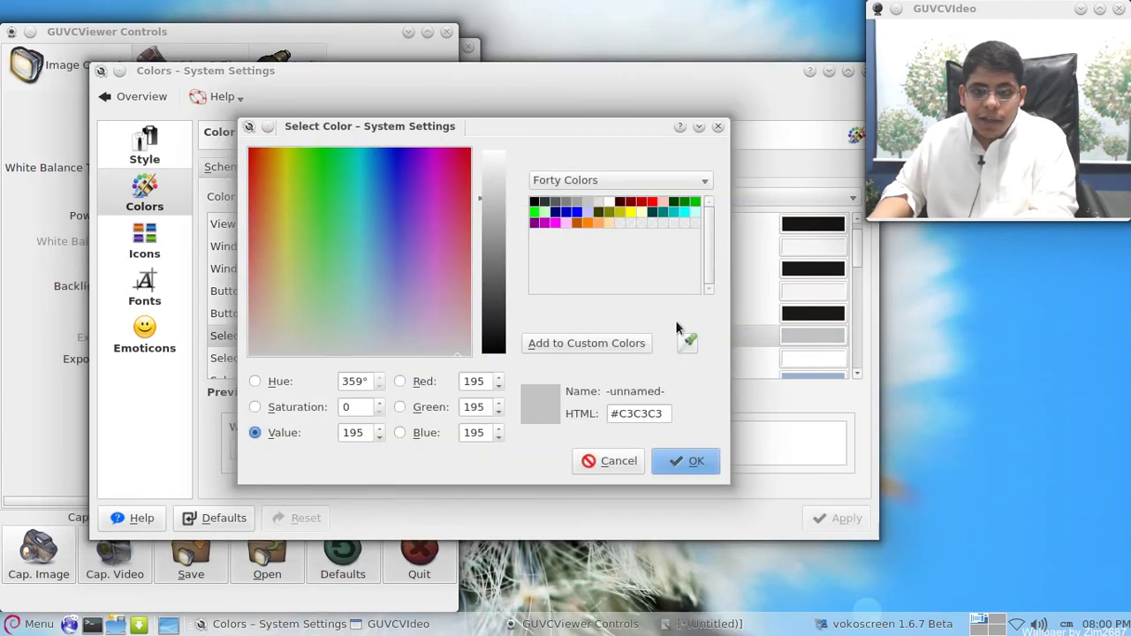
click(688, 343)
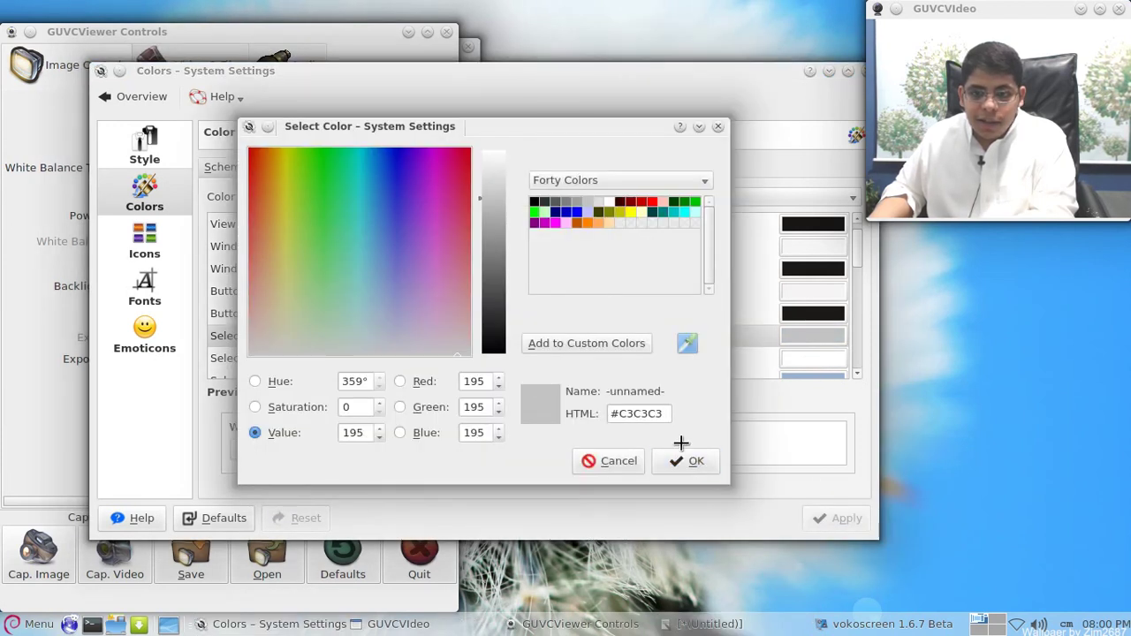
click(693, 351)
click(694, 458)
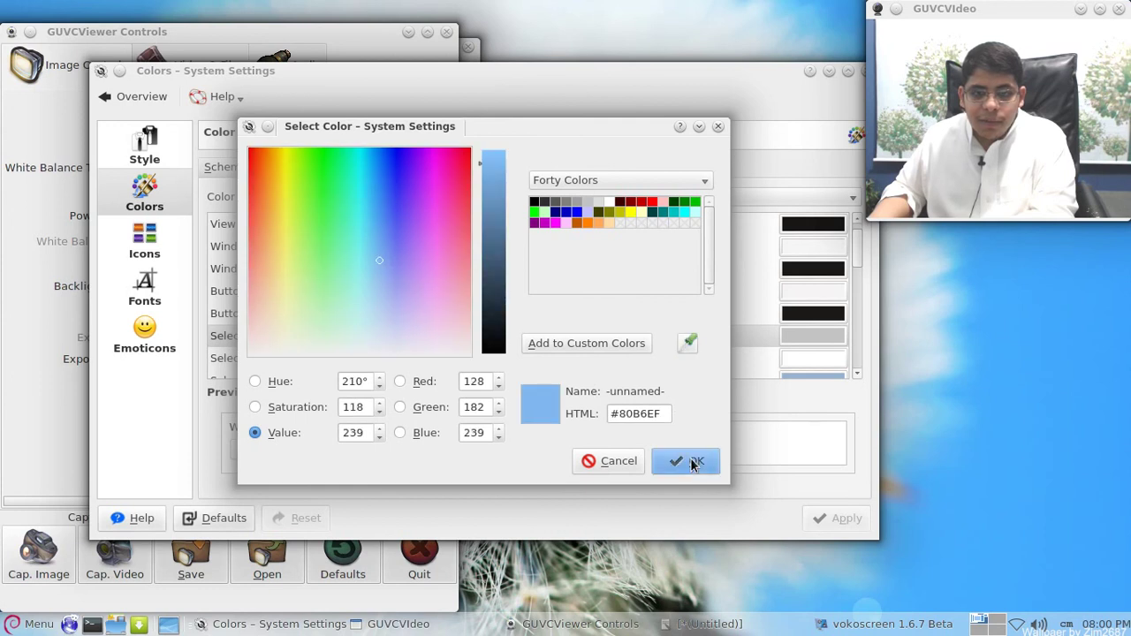
click(836, 518)
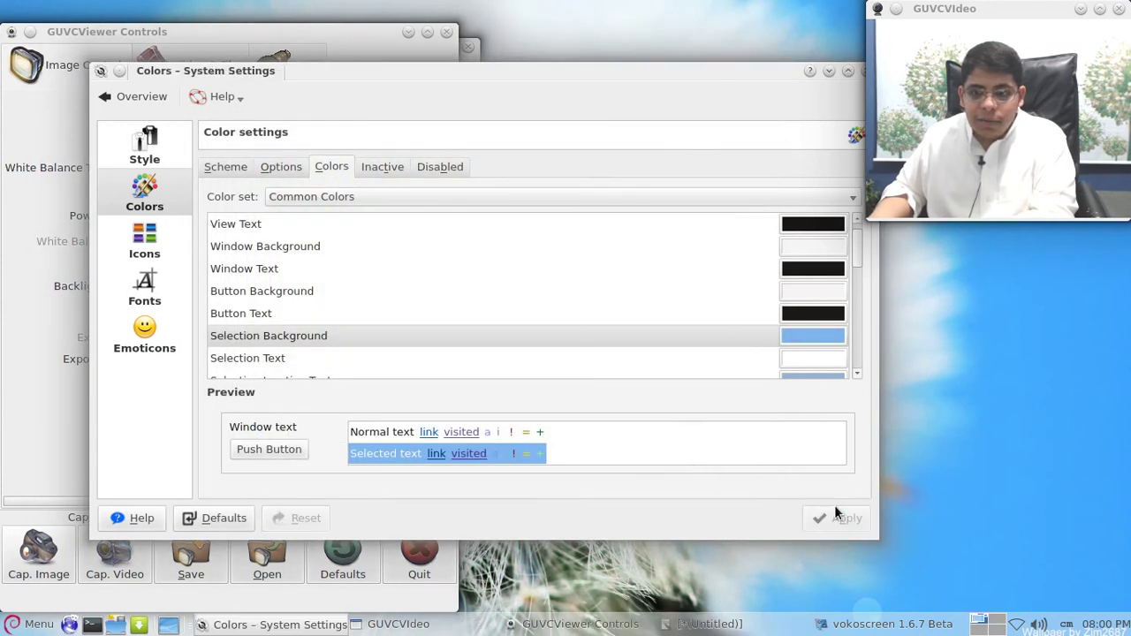
- Darken the blue Selection Background color slightly by lowering its brightness, and apply the change
drag(748, 76, 718, 75)
click(783, 334)
drag(455, 165, 456, 171)
click(633, 460)
scroll(663, 301, down, 1)
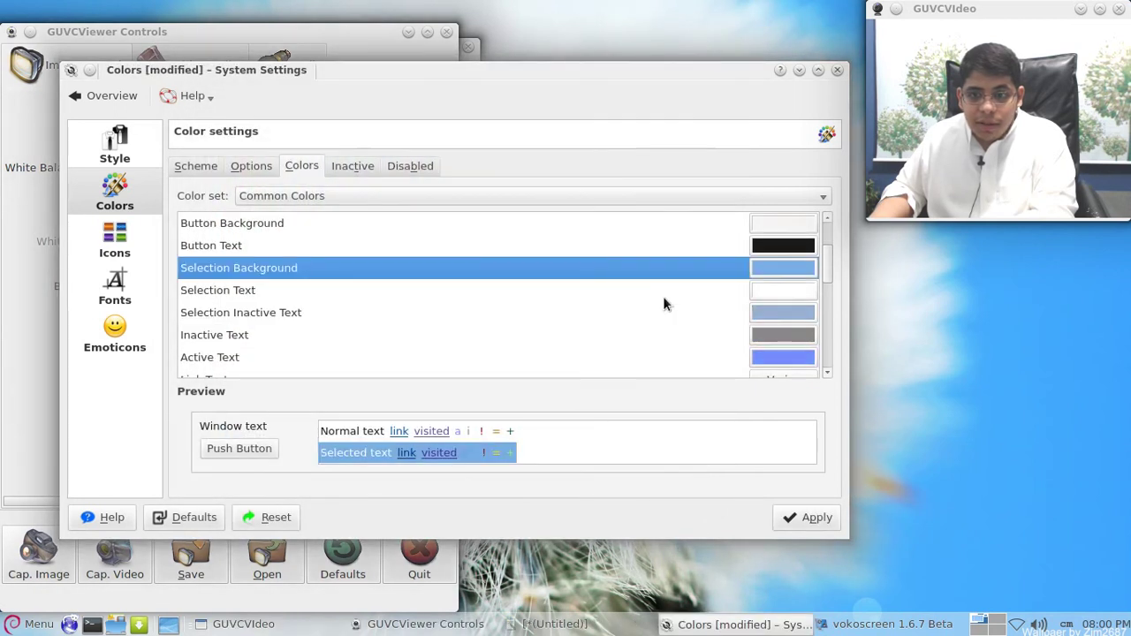
click(807, 518)
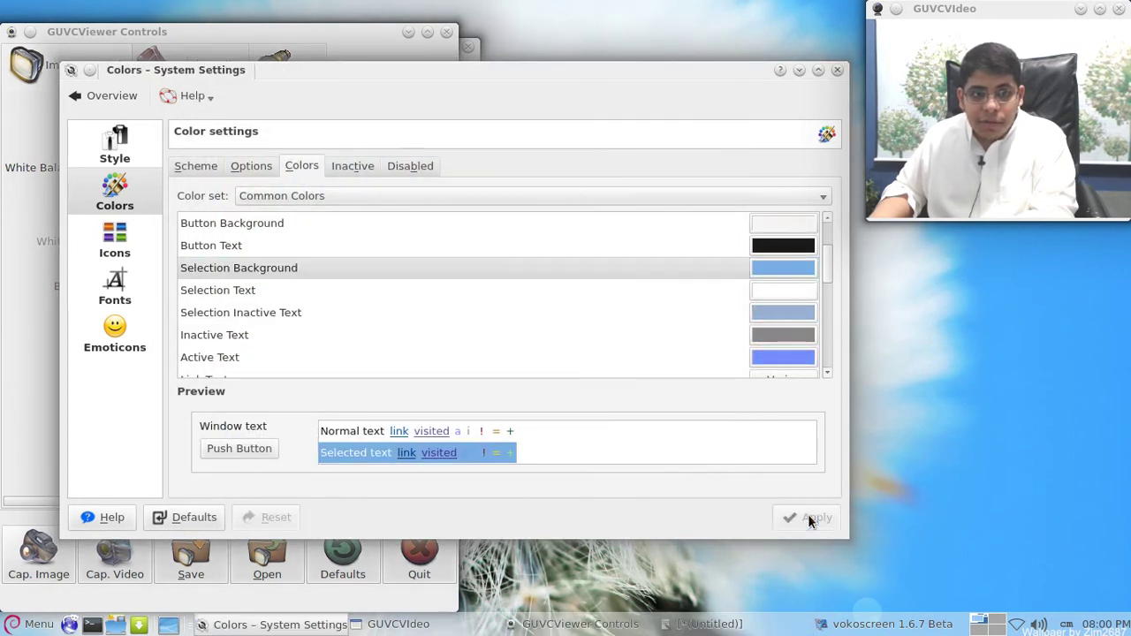
click(196, 166)
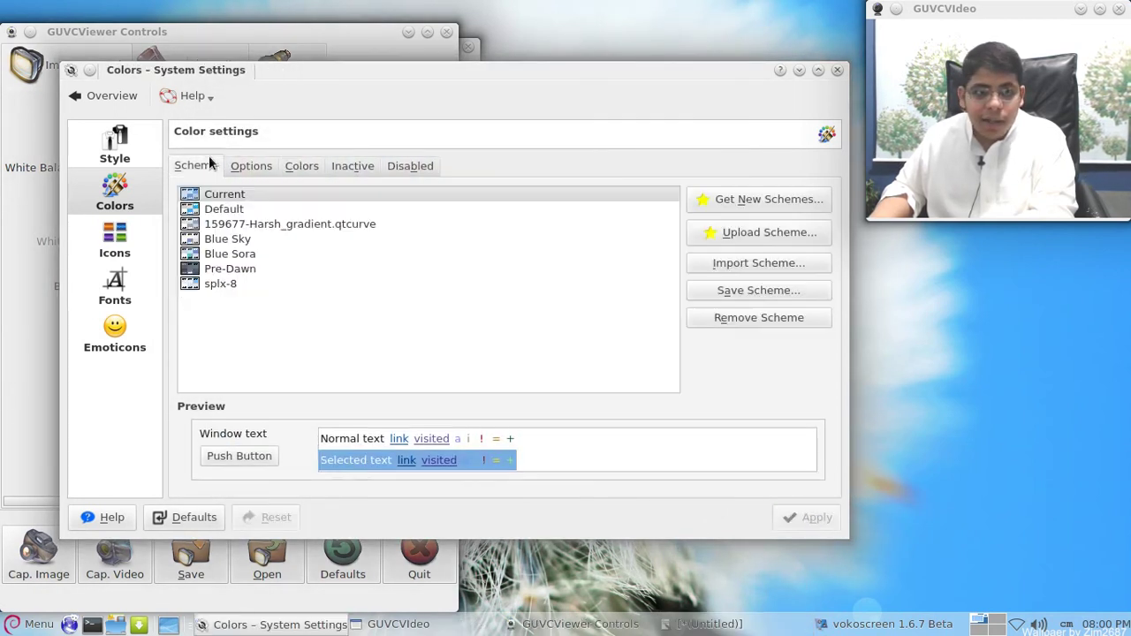
click(225, 217)
click(547, 358)
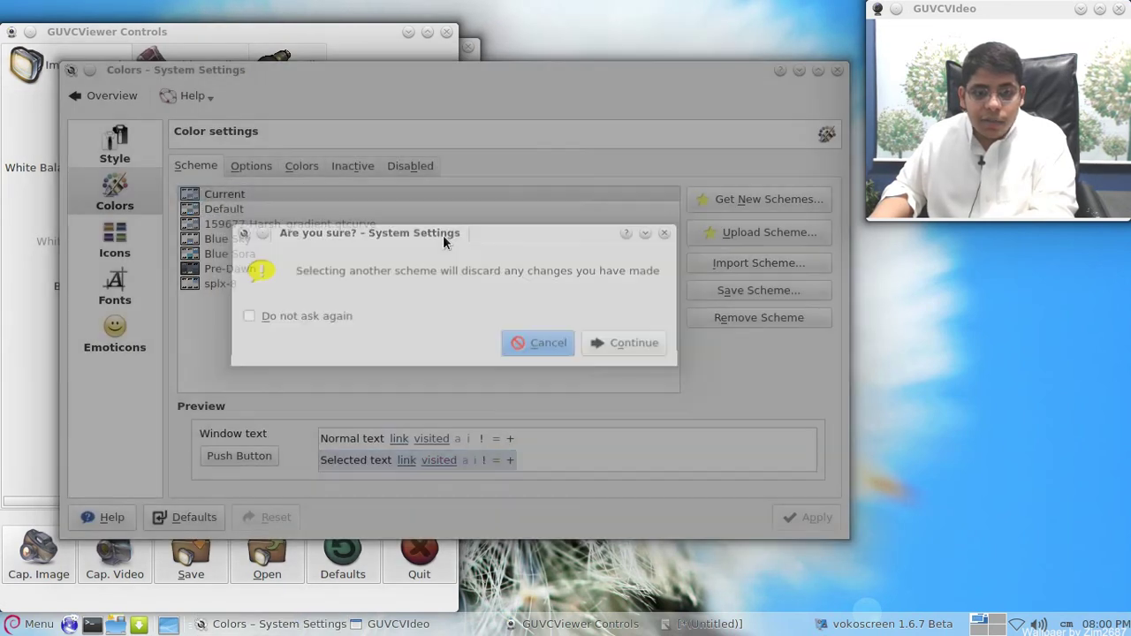
- Look through the Common Colors entries down to the titlebar colors, checking the Button Background color without altering it
click(287, 165)
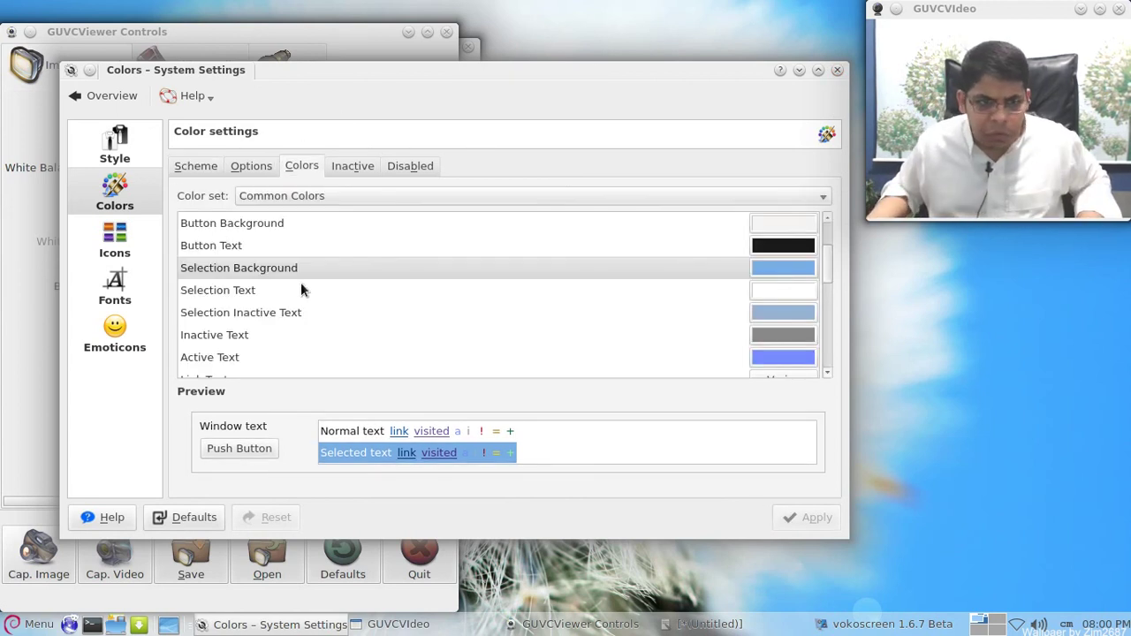
click(600, 283)
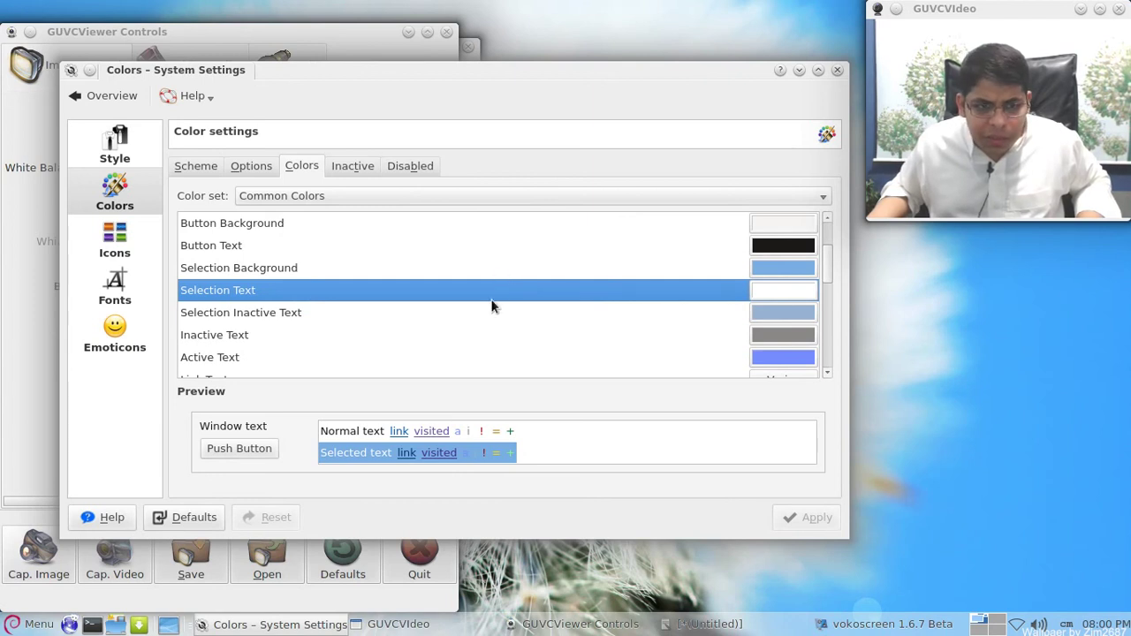
scroll(491, 305, down, 1)
click(479, 274)
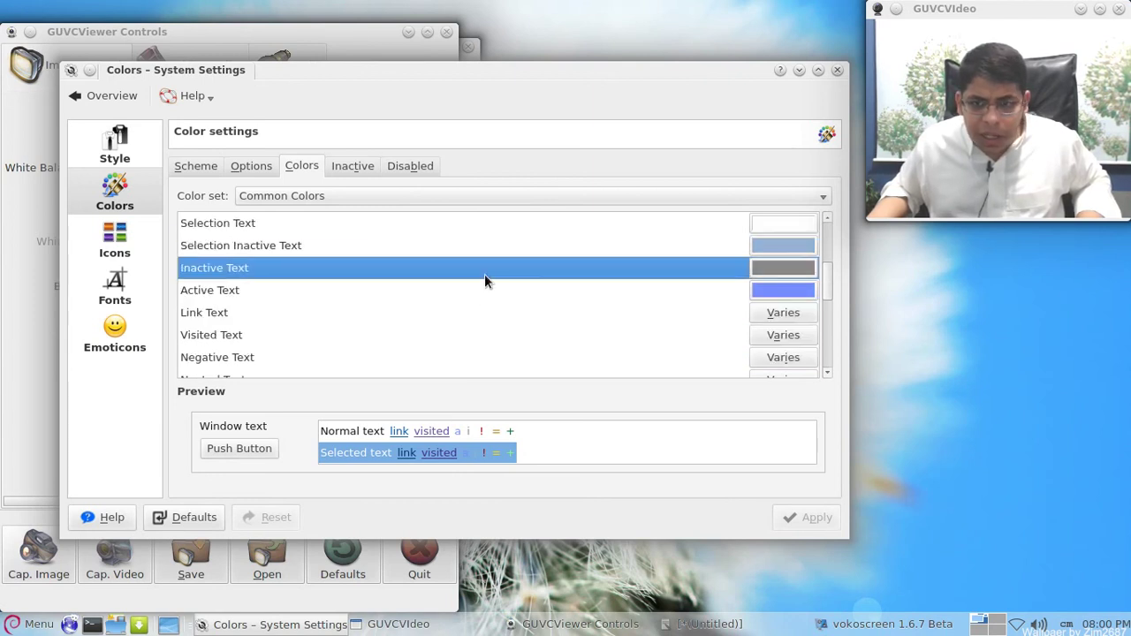
scroll(484, 281, up, 2)
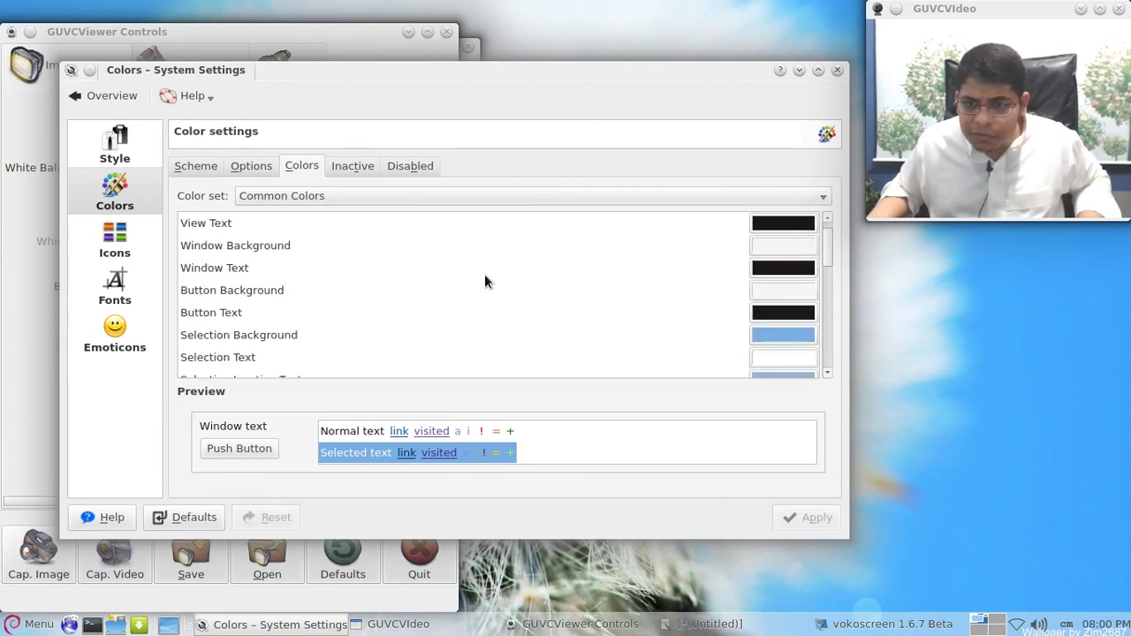
click(766, 297)
click(658, 459)
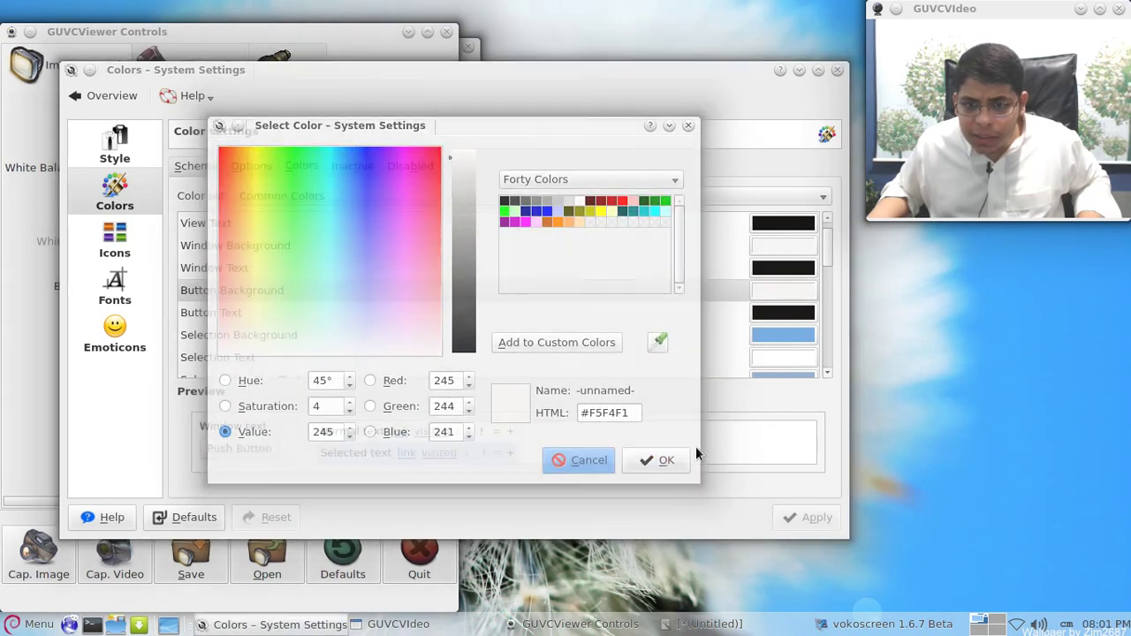
scroll(790, 332, down, 2)
scroll(792, 338, up, 1)
scroll(792, 339, down, 5)
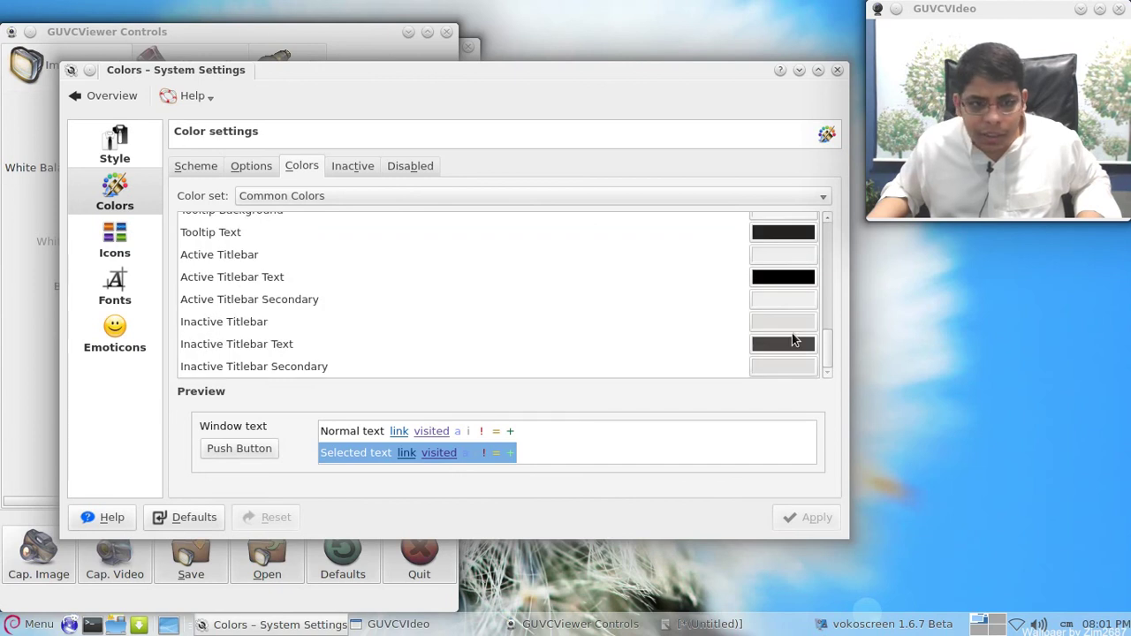
- Set the Active Titlebar color to a sky blue chosen from the color spectrum, and apply the change
click(774, 256)
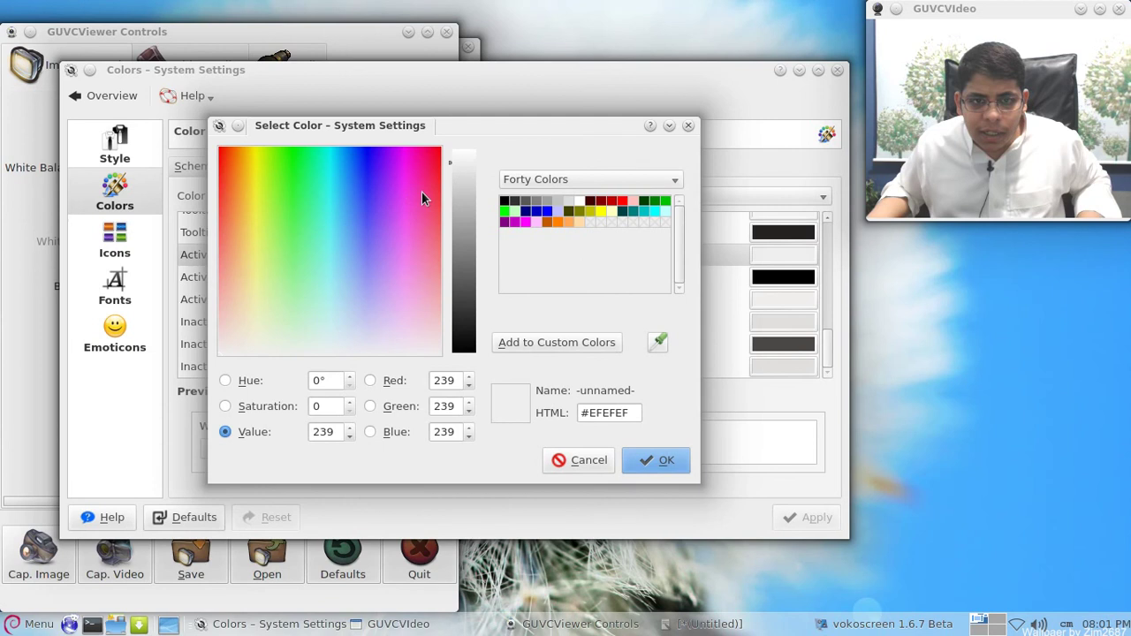
click(345, 238)
click(660, 461)
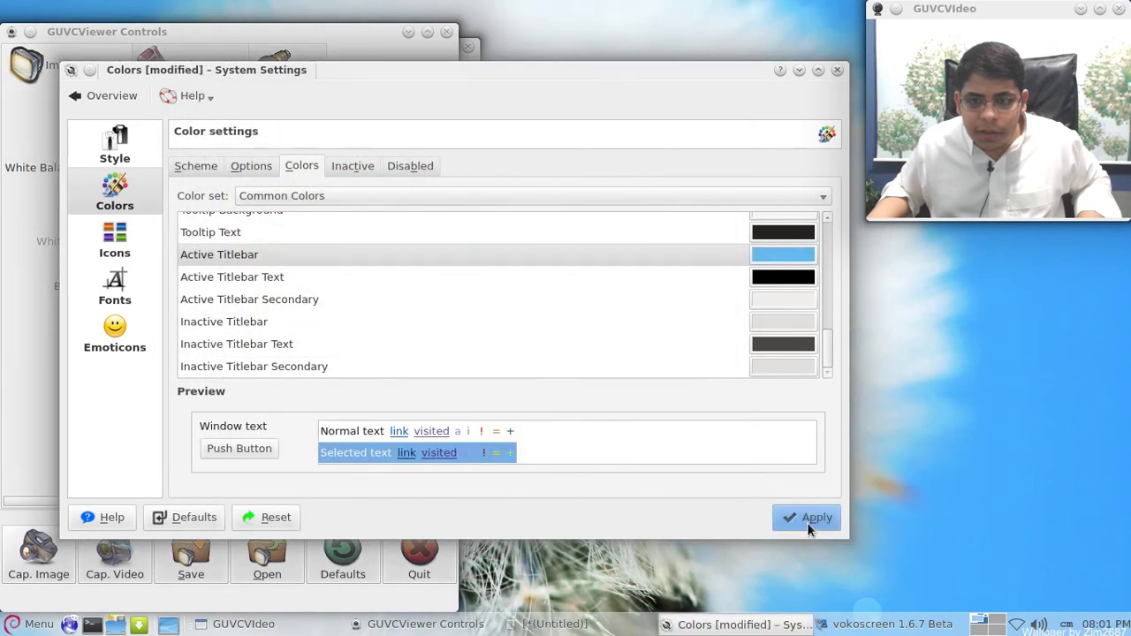
click(807, 522)
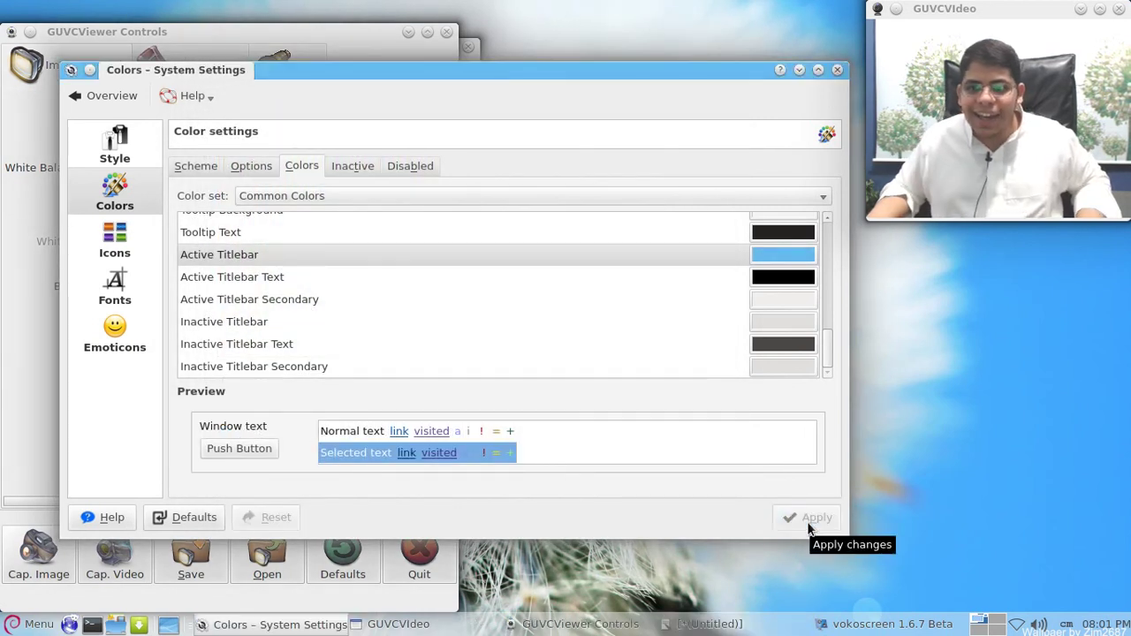
- Set the Active Titlebar color to a softer light blue sampled from the screen, and apply the change
click(783, 254)
click(658, 343)
click(661, 352)
click(661, 460)
click(798, 517)
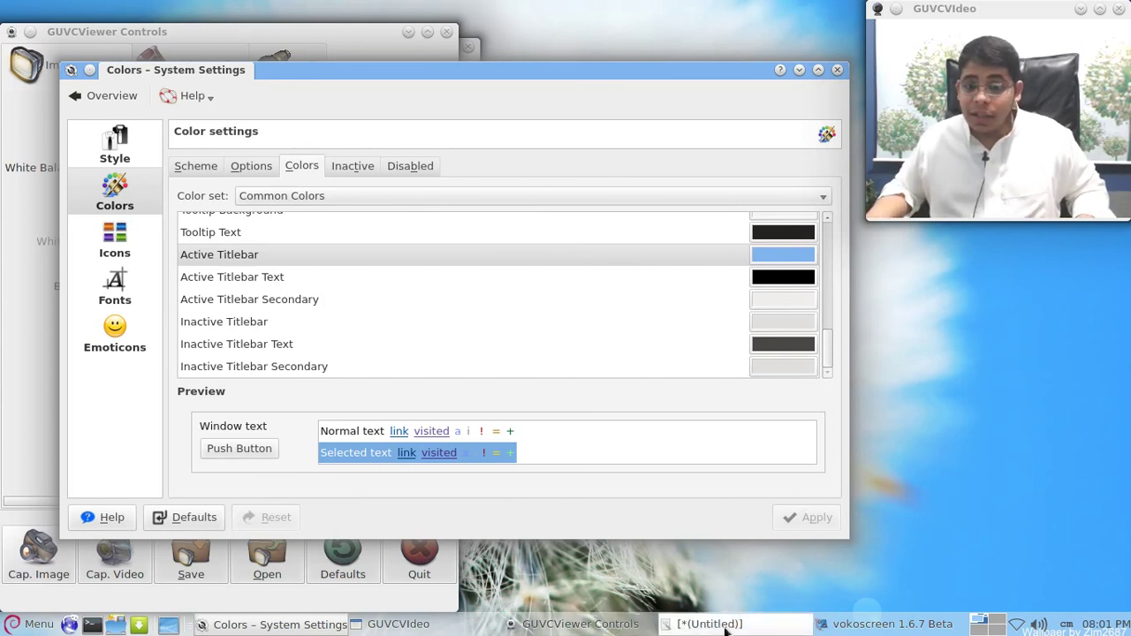
- Switch to the vokoscreen recorder window
click(888, 624)
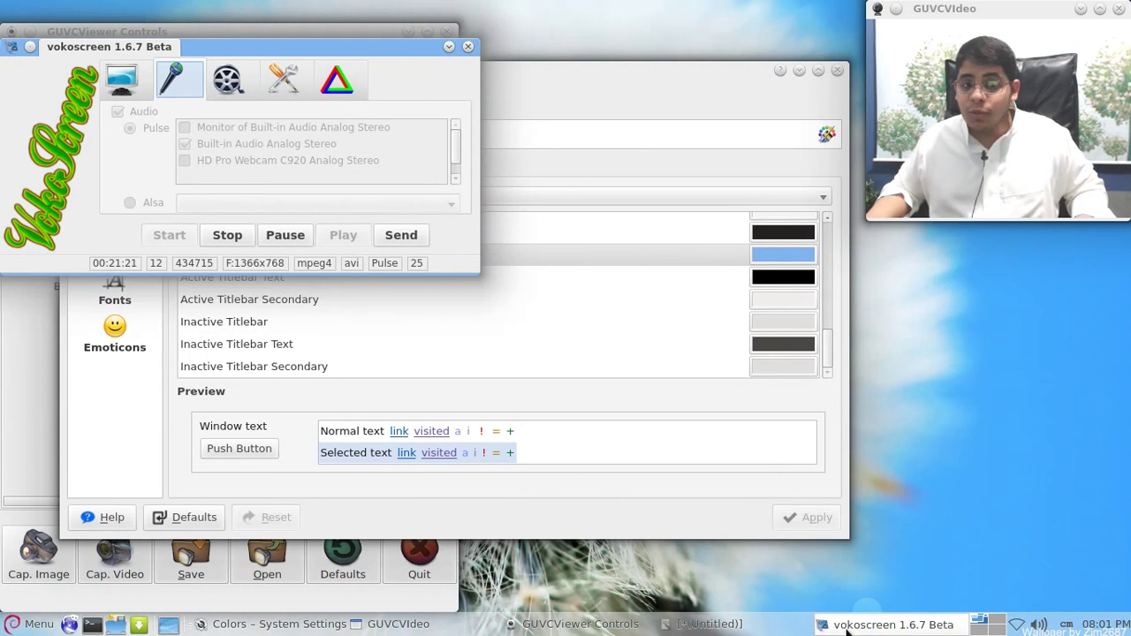